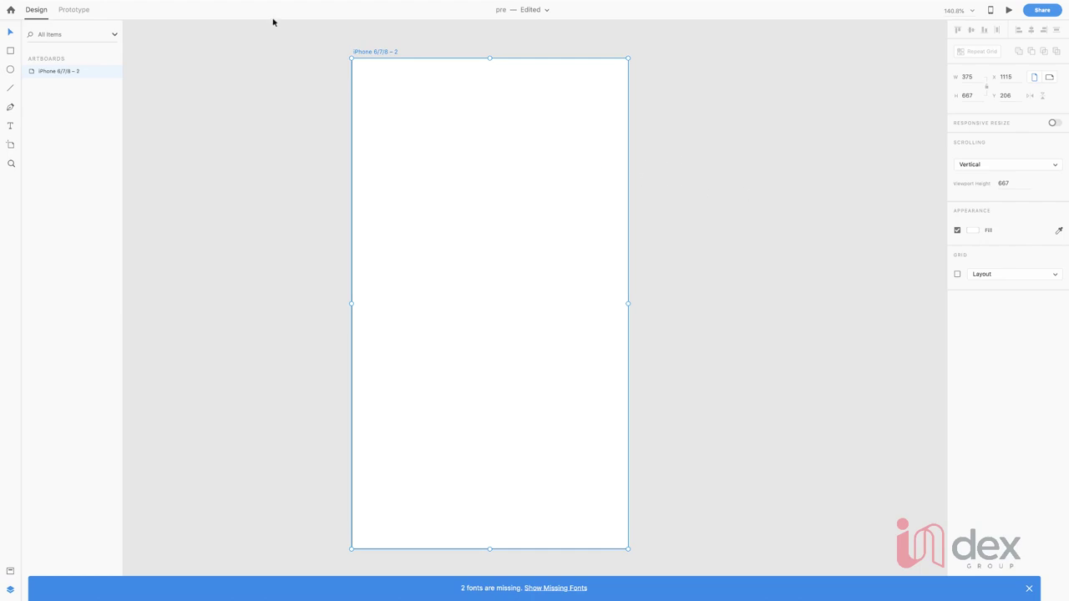
Step: Delete the existing iPhone 6/7/8 artboard from the canvas
drag(378, 52, 423, 43)
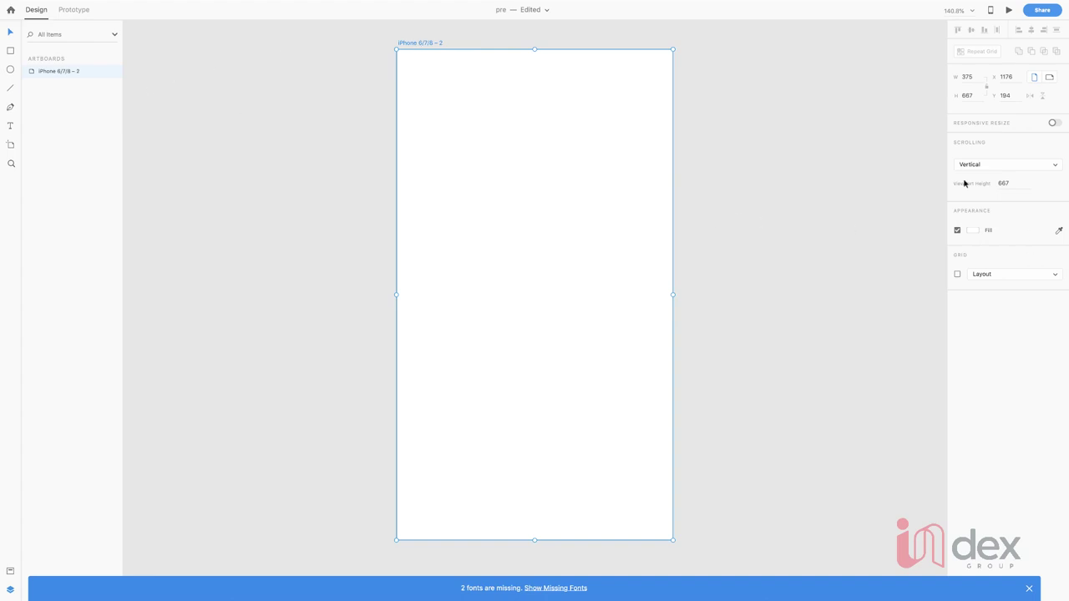
right_click(428, 45)
click(436, 84)
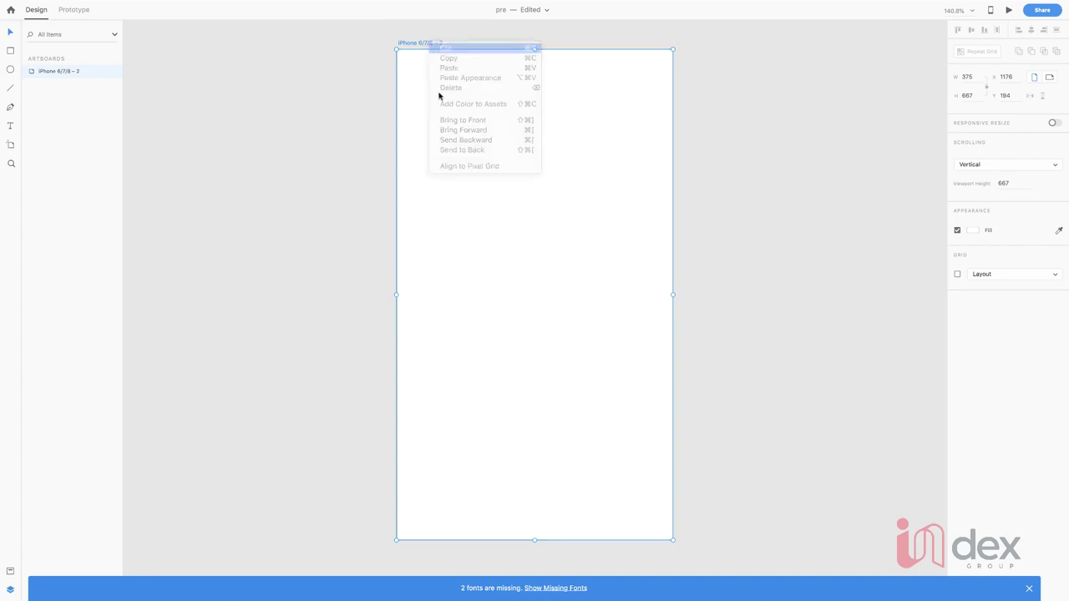
key(a)
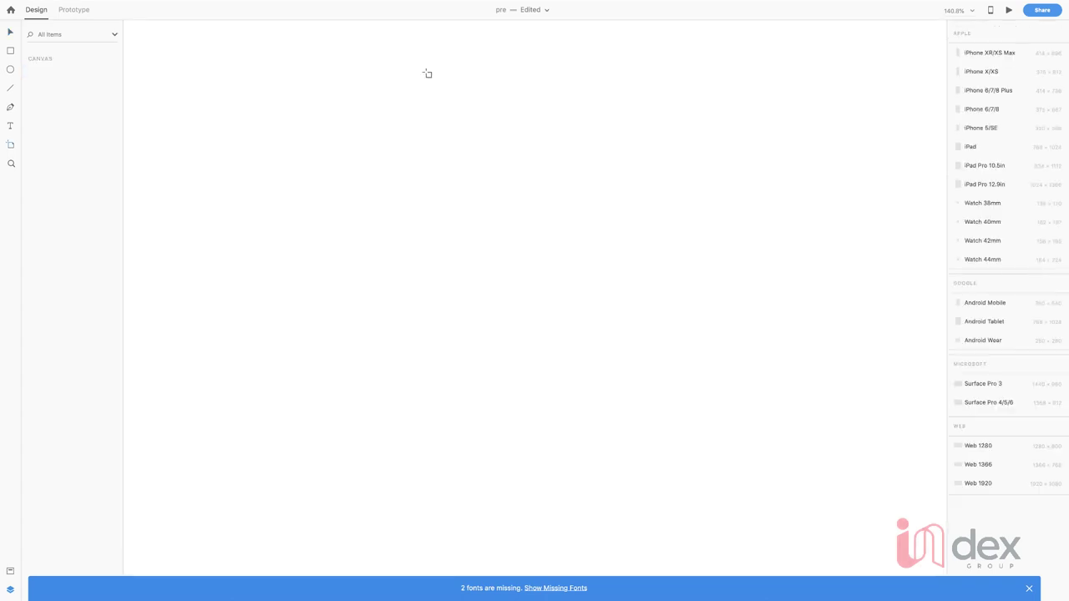
drag(412, 69, 646, 455)
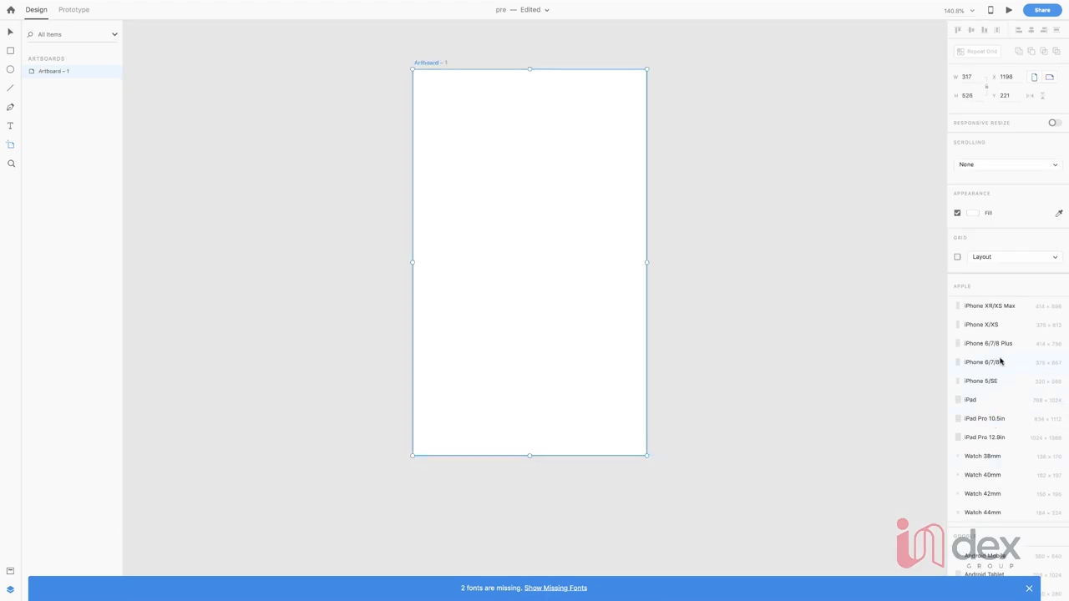
scroll(1000, 360, down, 2)
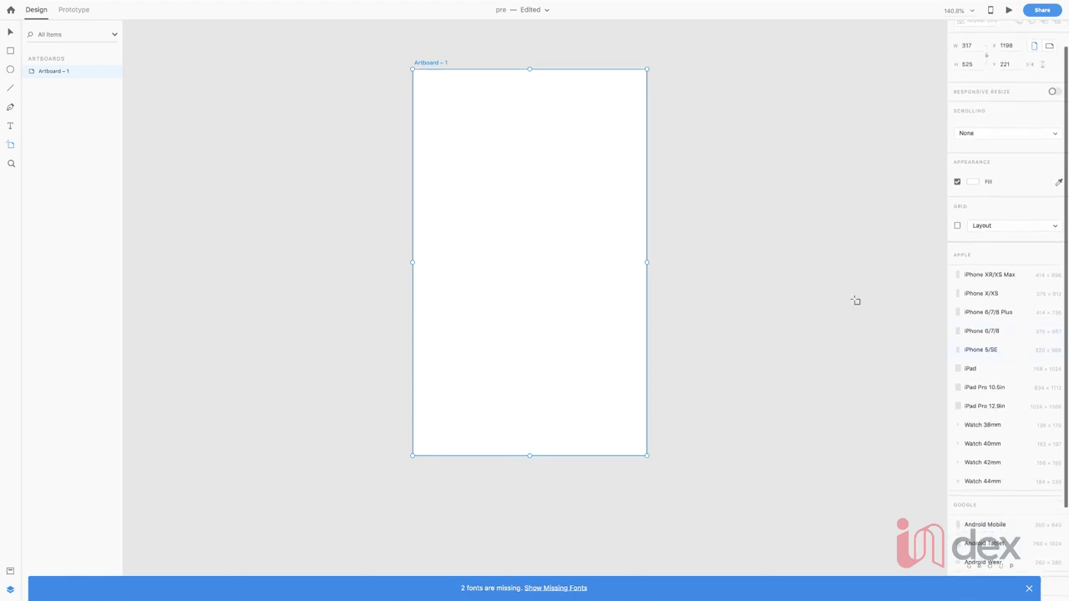
click(10, 32)
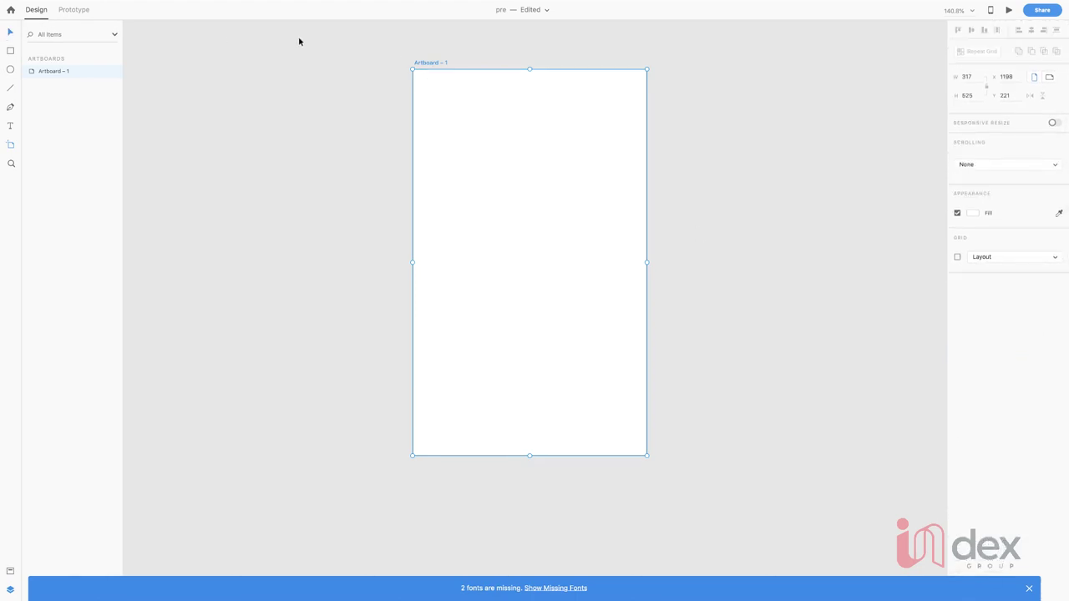
right_click(440, 65)
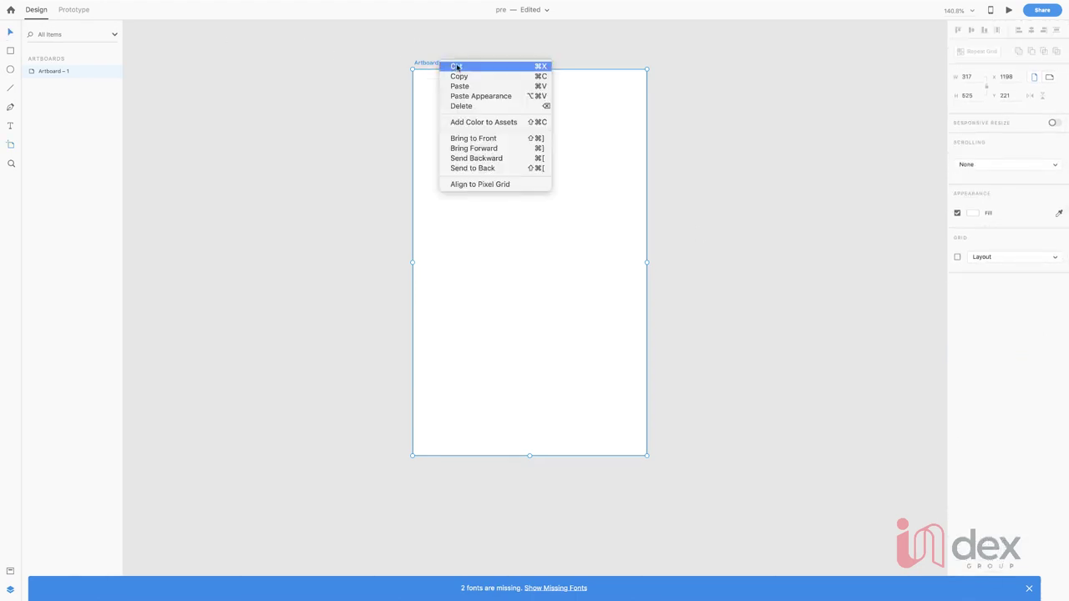
click(451, 67)
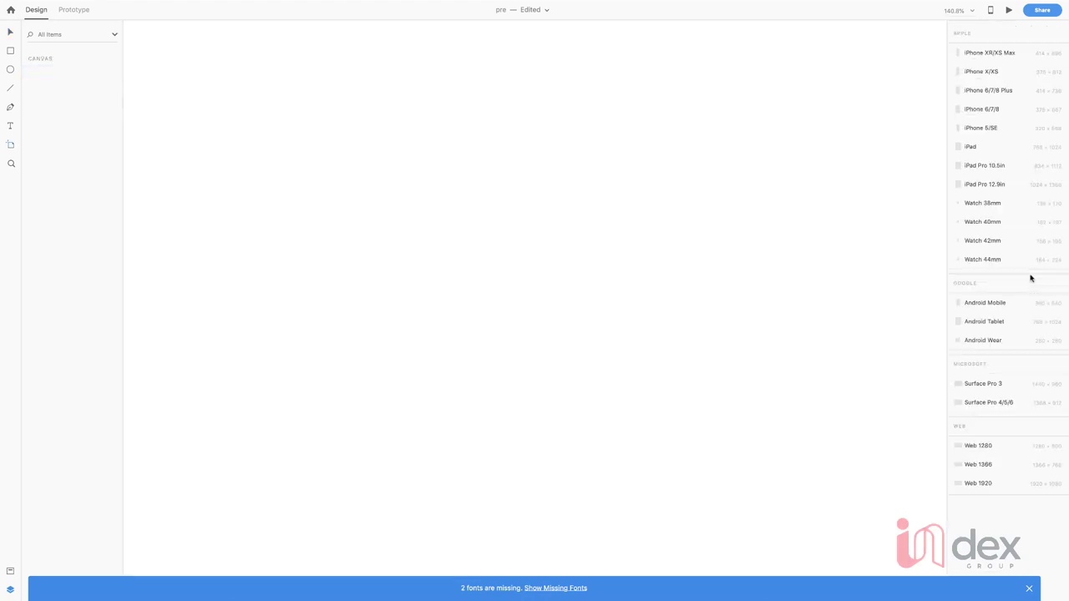
Step: Create an iPhone 6/7/8 artboard and draw a rectangle along its top edge, 375 wide and about 100 high
click(988, 110)
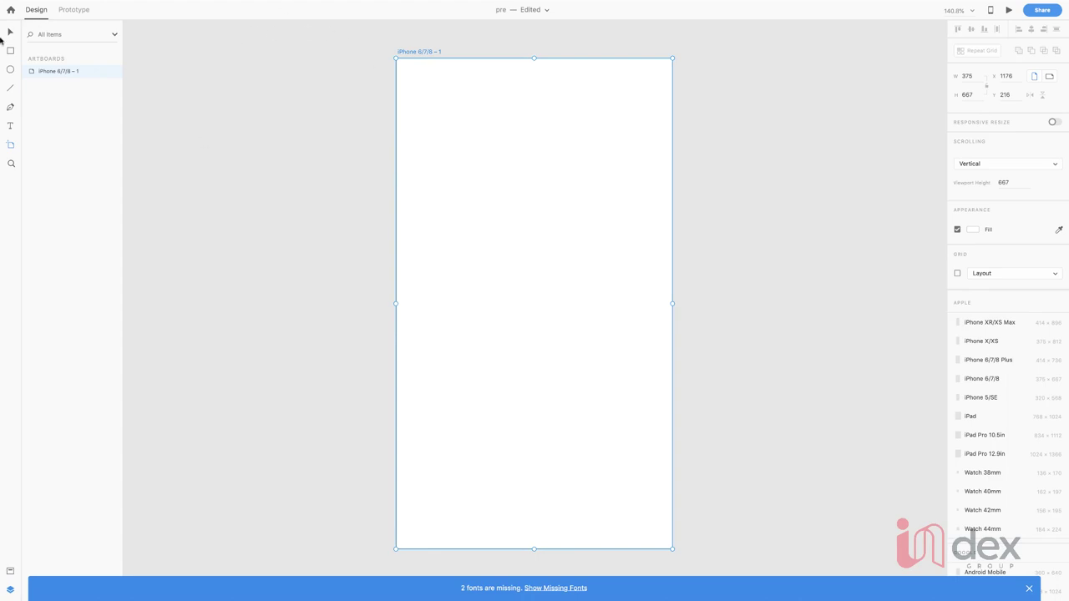
click(10, 55)
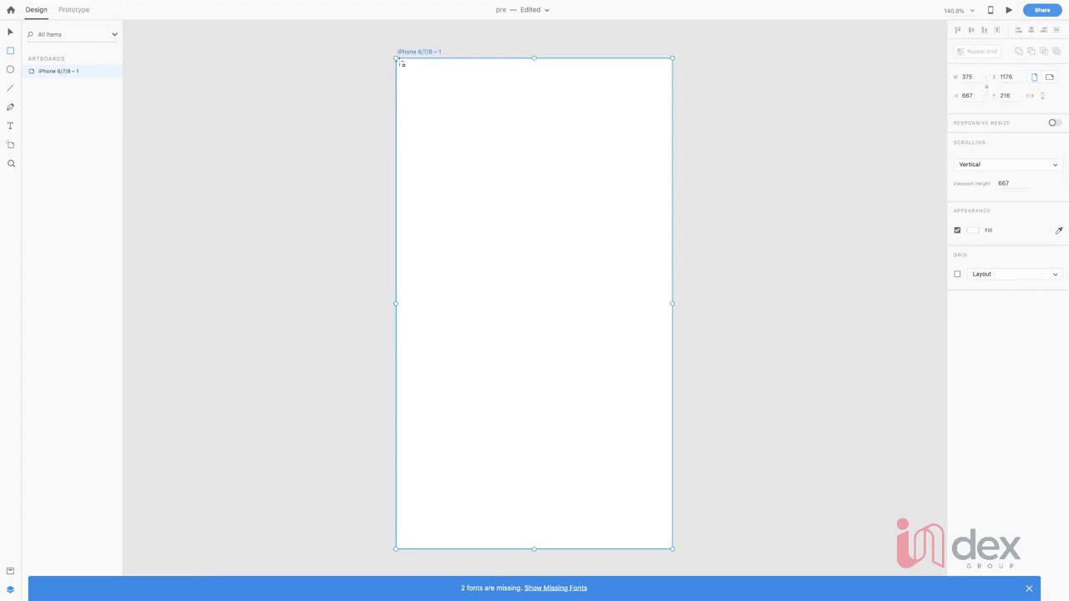
mouse_move(399, 60)
mouse_down()
mouse_move(577, 125)
mouse_move(671, 132)
mouse_up()
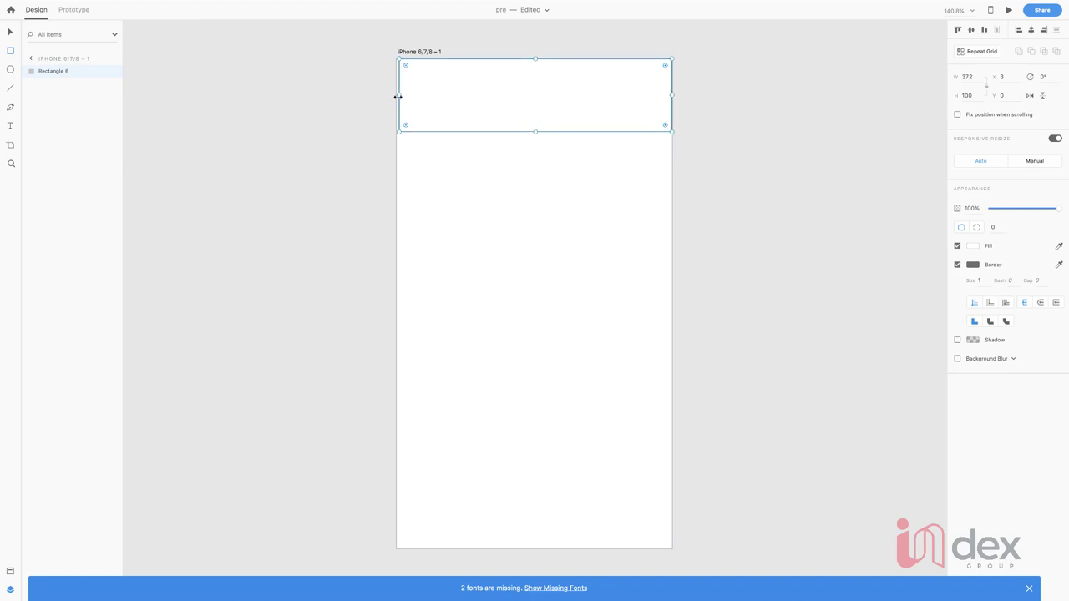
drag(397, 95, 395, 95)
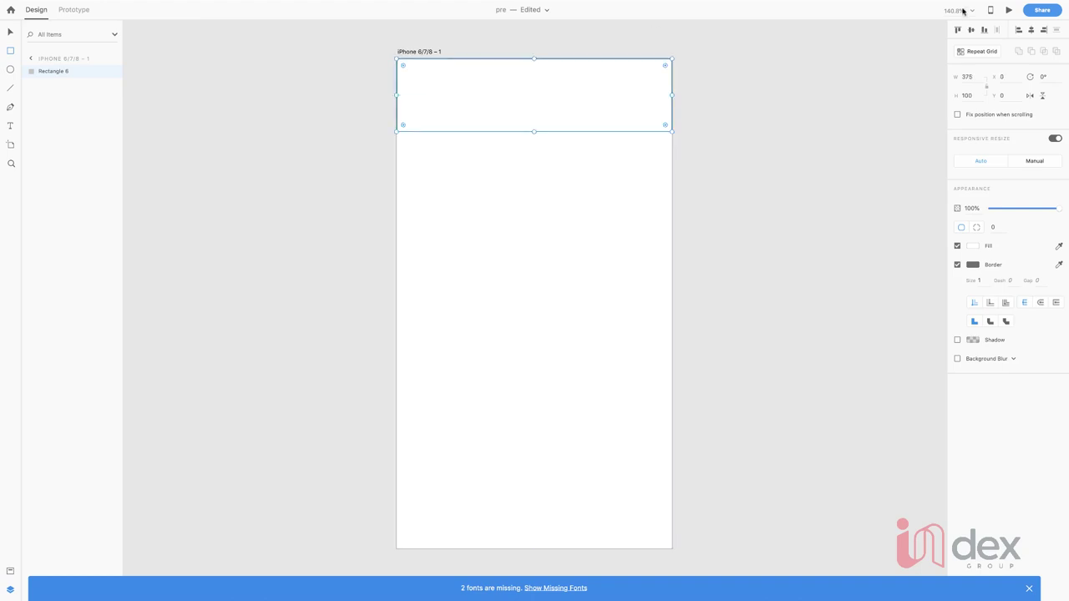
Step: Set the header rectangle's height to 90 and turn off its border
click(969, 93)
text(80)
key(Return)
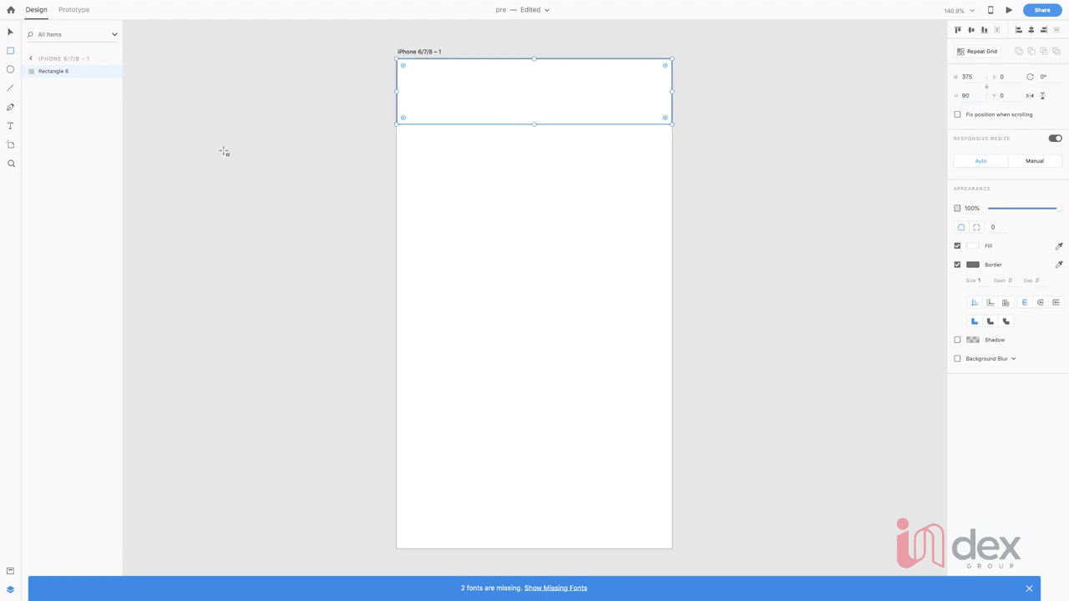
click(958, 266)
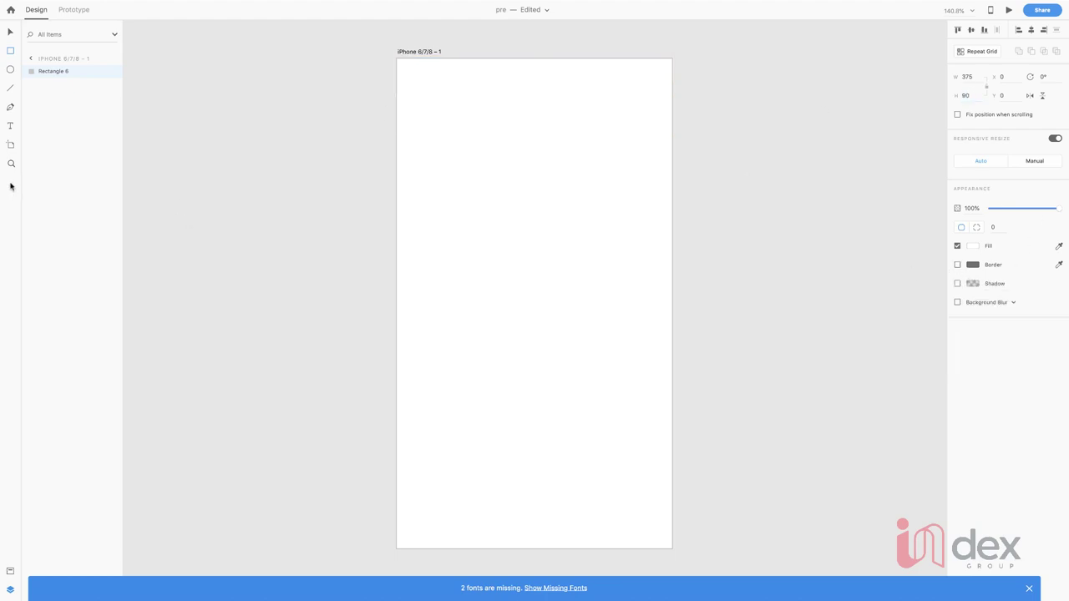
Step: Add a shadow to the header rectangle with a Y offset of 1 and a blur of 3
click(957, 284)
click(1006, 298)
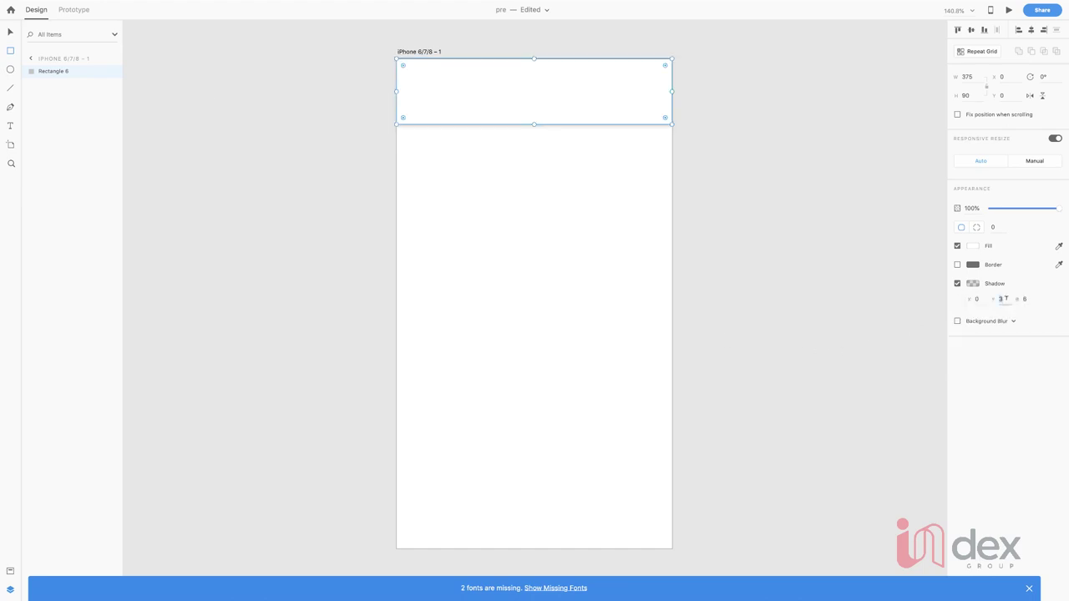
text(1)
click(1026, 298)
text(3)
key(Return)
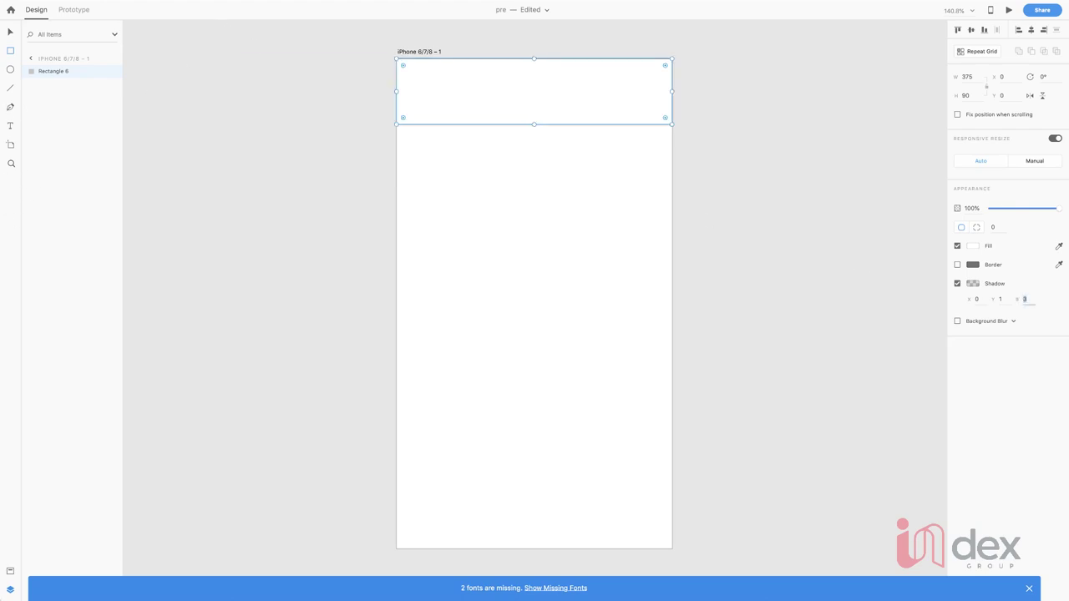
click(10, 572)
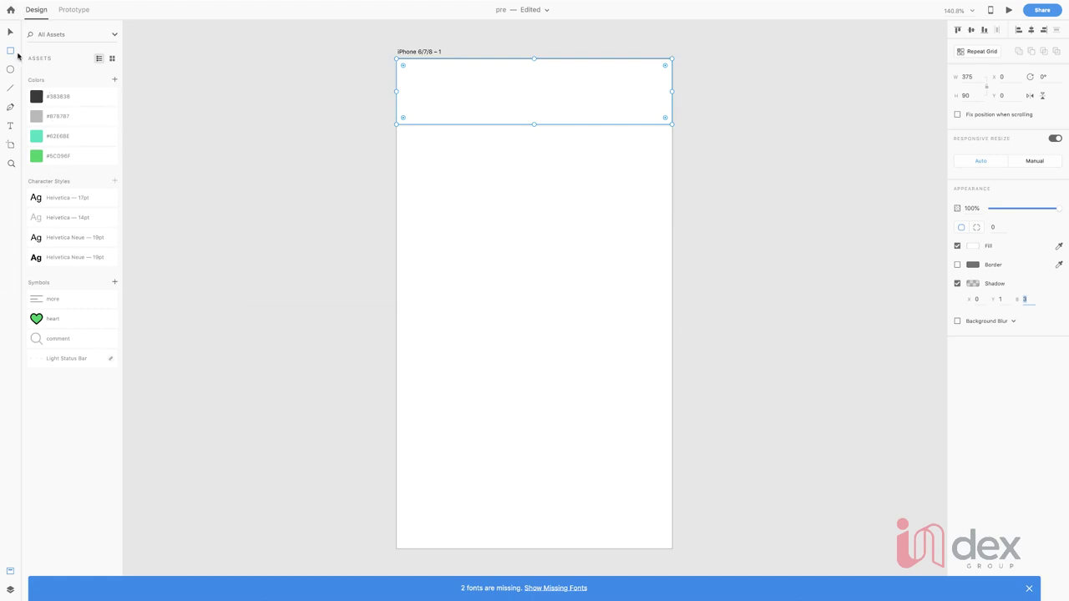
click(10, 571)
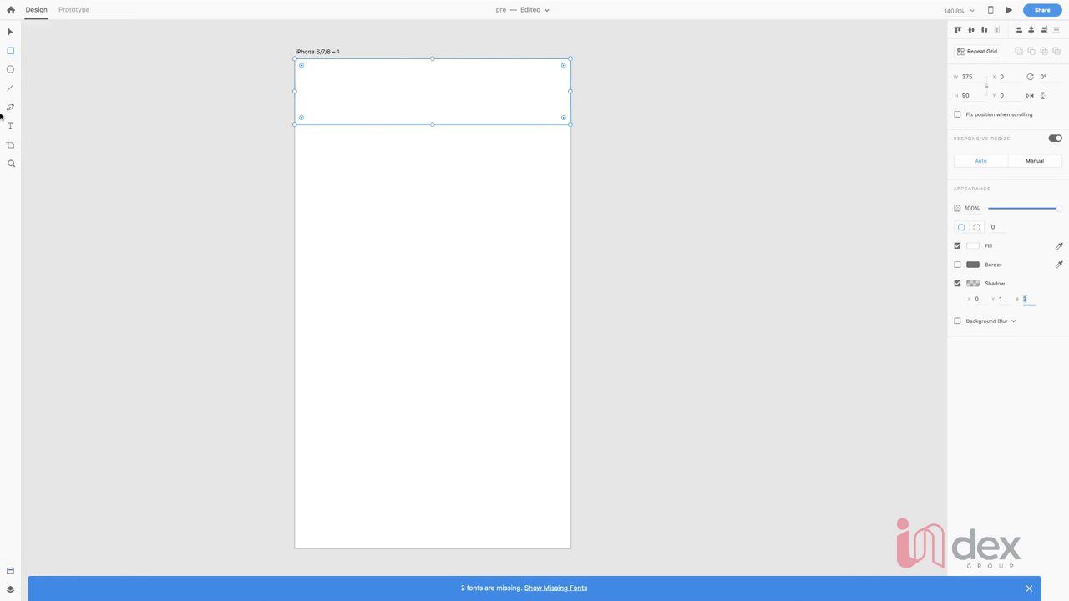
click(10, 589)
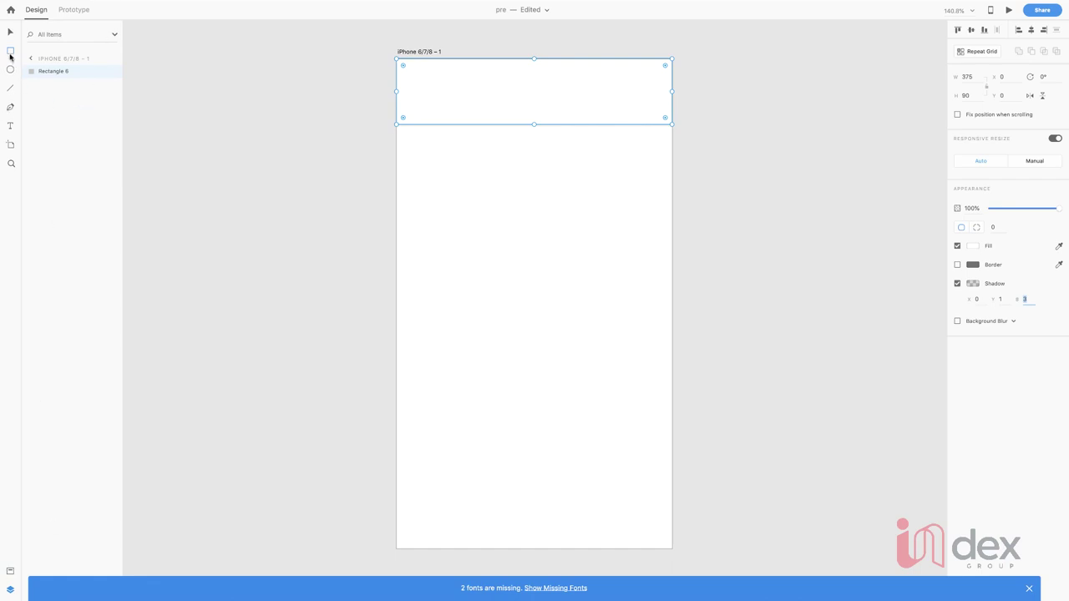
Step: Place the Light Status Bar symbol along the top of the header at X 6, Y 5
click(9, 572)
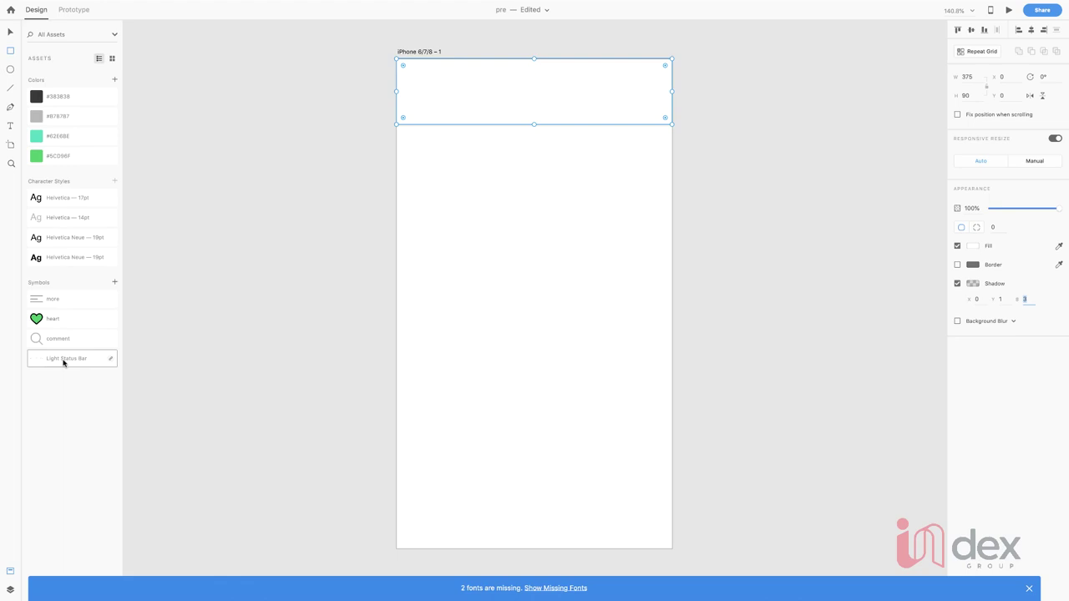
click(63, 363)
drag(64, 362, 535, 73)
scroll(489, 72, up, 1)
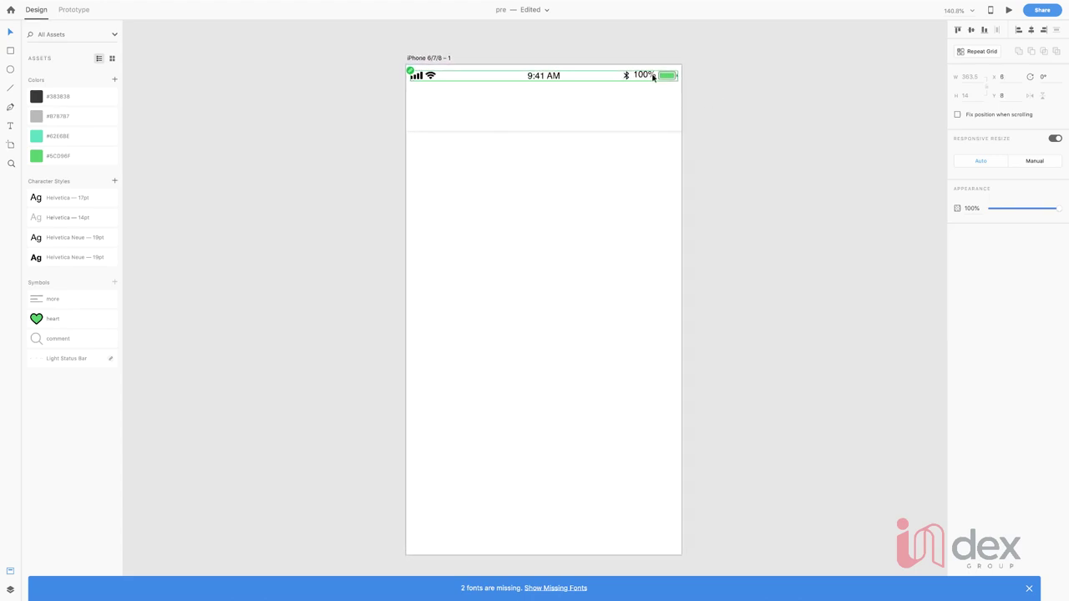
scroll(643, 79, right, 1)
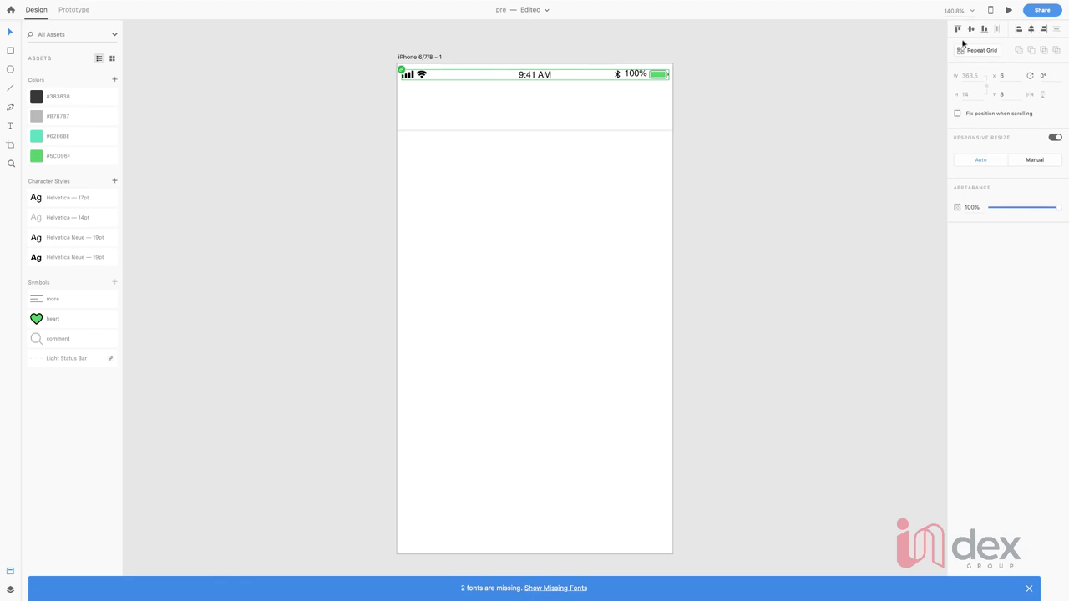
drag(552, 63, 553, 62)
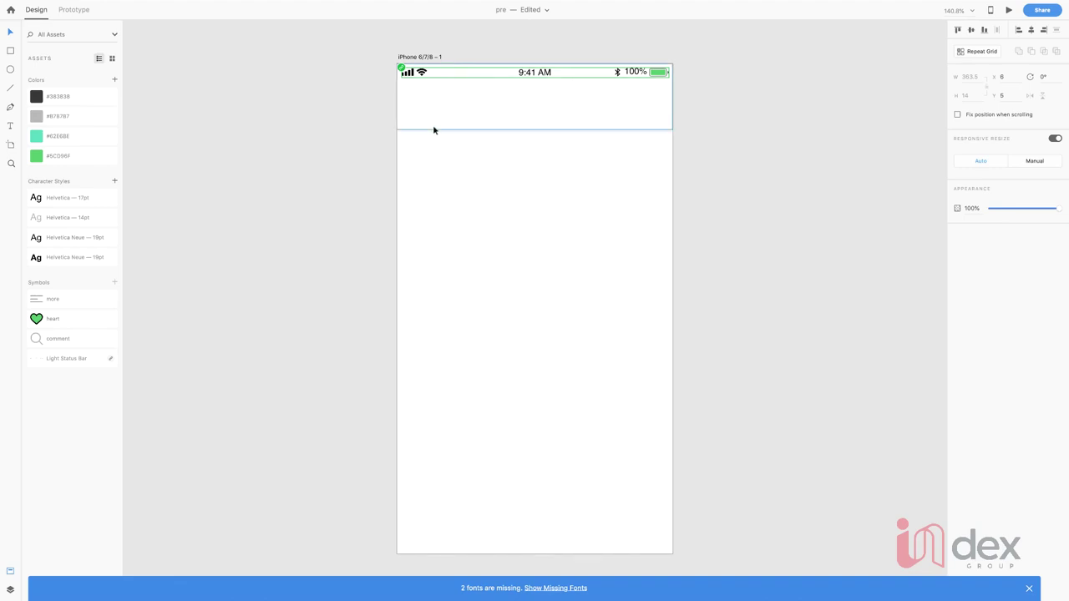
Step: Place the "more" menu symbol near the header's left edge at X 12, Y 45
drag(50, 301, 454, 112)
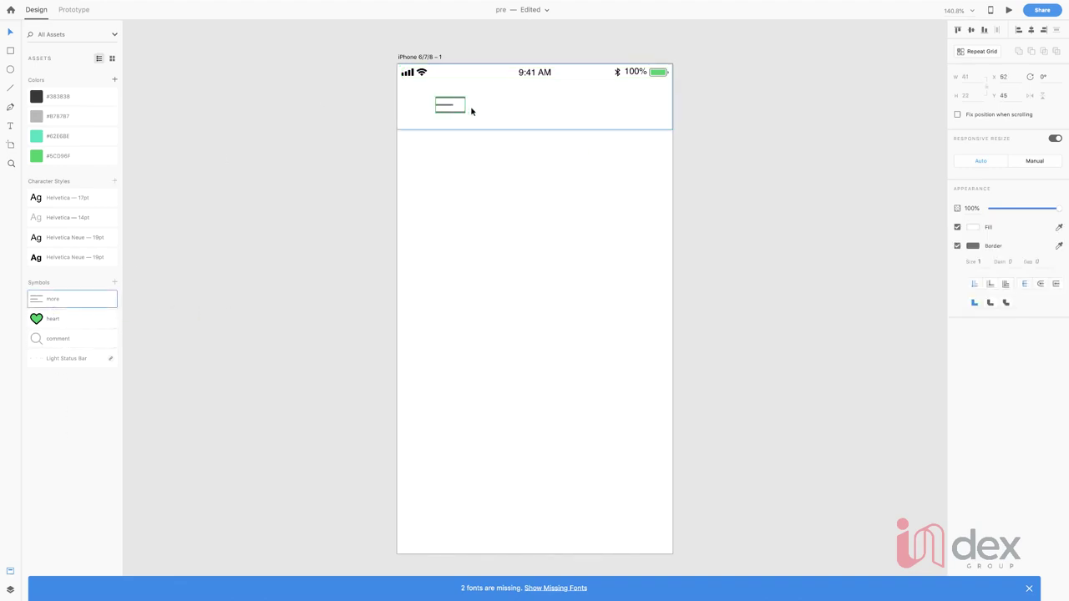
key(shift+Left)
key(shift+Left)
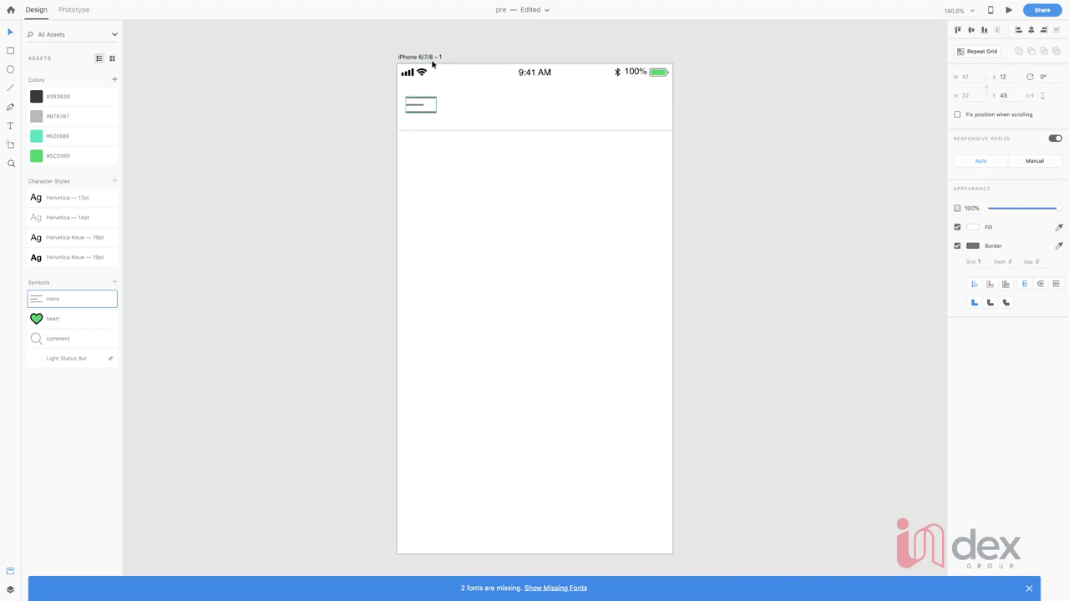
Step: Enable the layout grid on the iPhone 6/7/8 artboard and set its side margins to 15
click(430, 57)
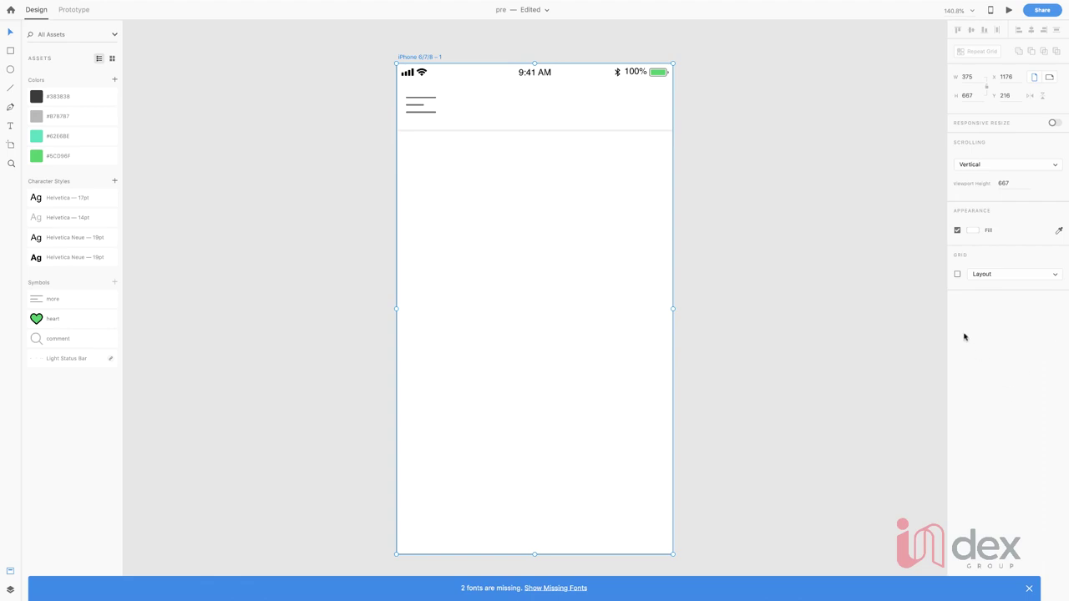
click(958, 275)
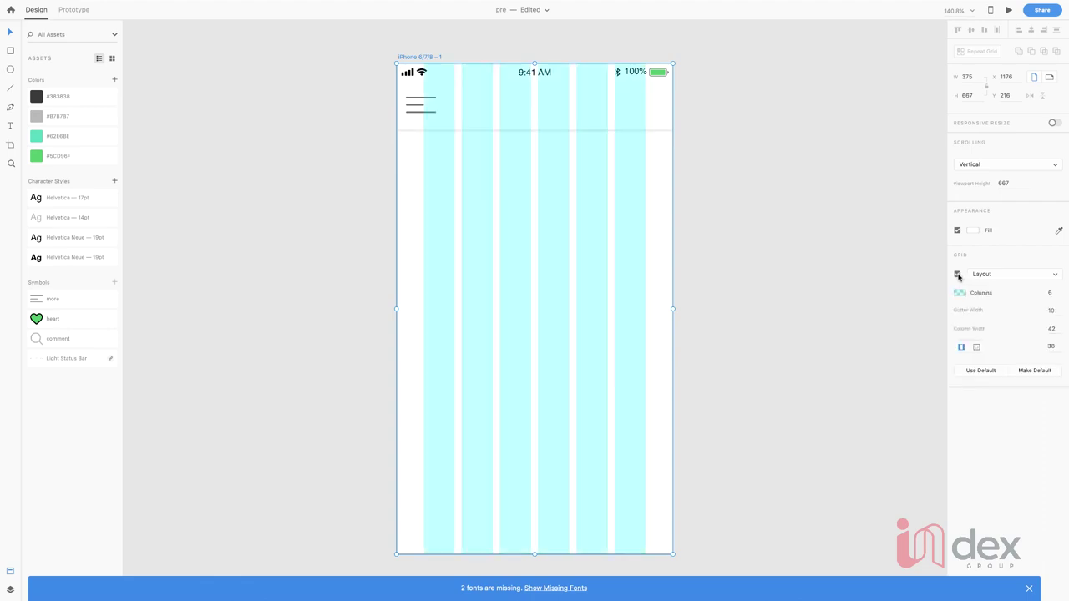
click(1052, 310)
click(1053, 293)
click(1054, 310)
click(1057, 310)
click(1052, 344)
text(15)
key(Return)
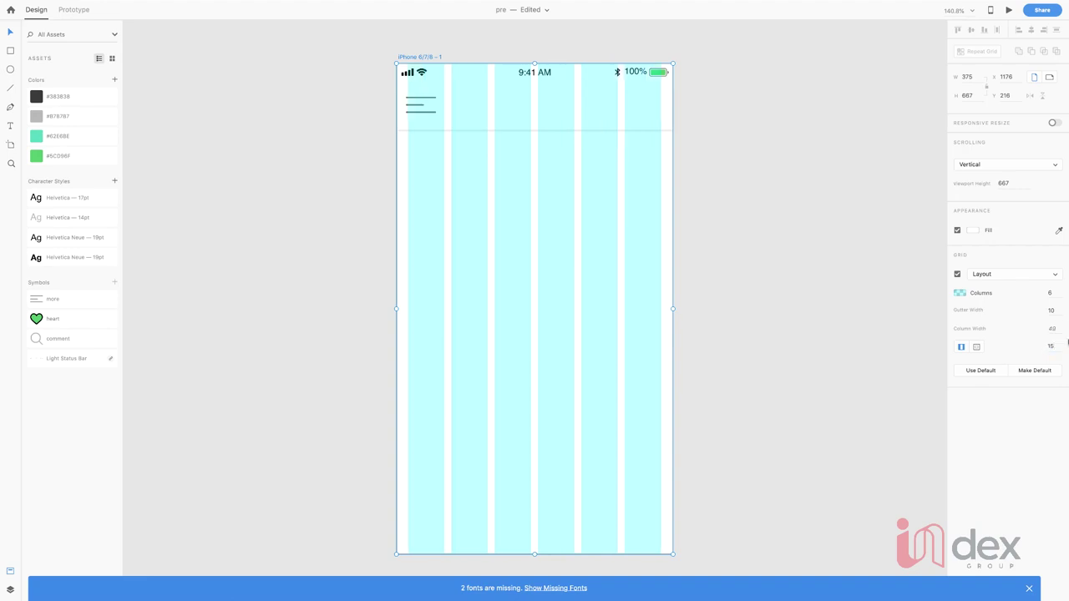
Step: Shift the menu icon right to X 15 so it lines up with the first grid column
click(426, 112)
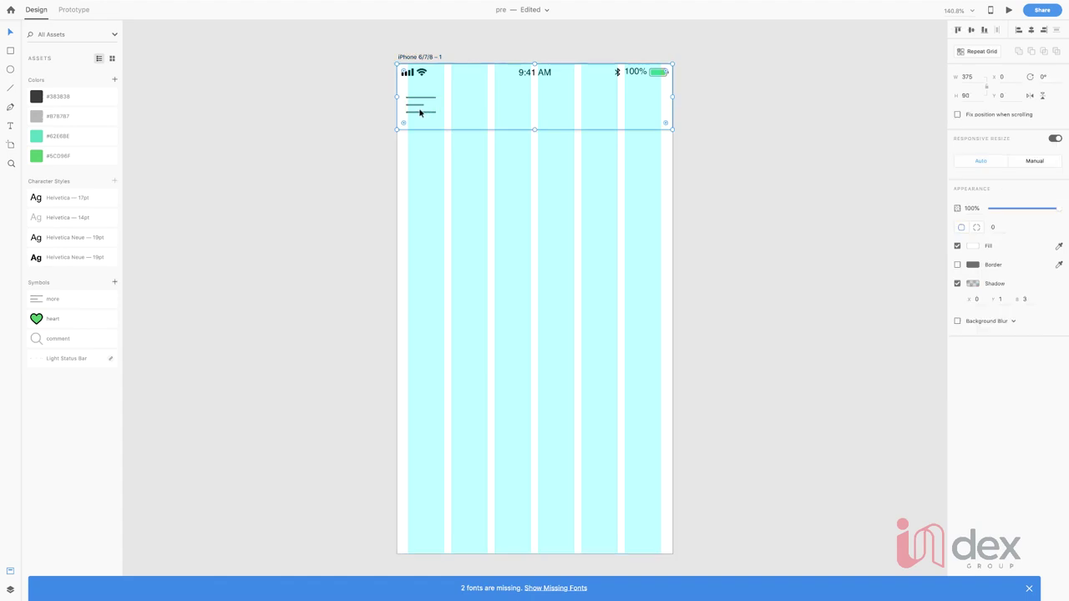
double_click(418, 115)
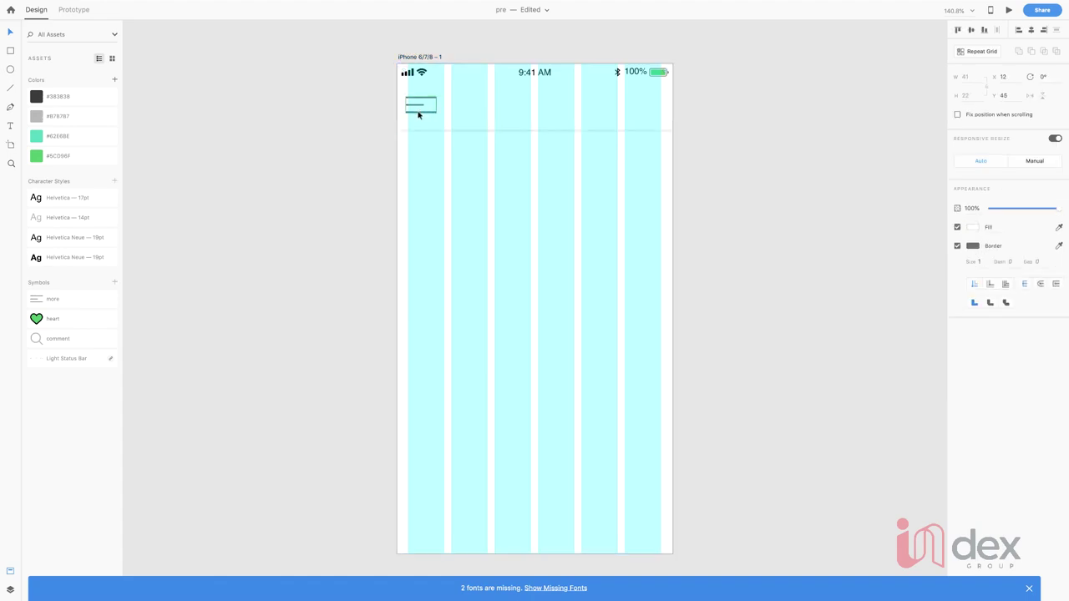
key(Right)
key(Right)
key(Right)
click(421, 116)
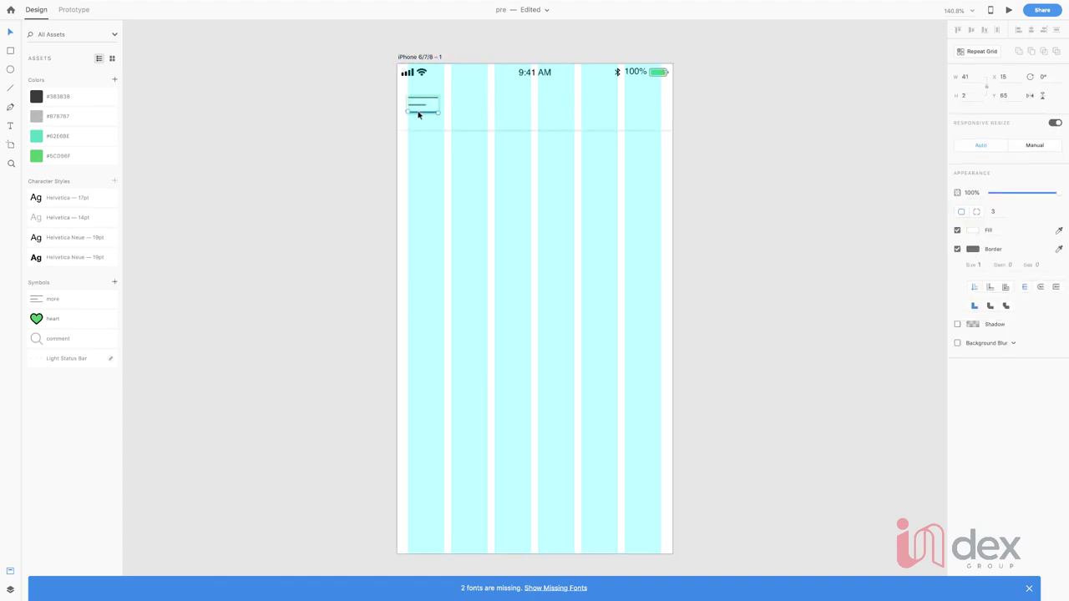
Step: Add the title text "Home Food" in the header and apply the bold black Helvetica Neue 19pt character style
click(503, 99)
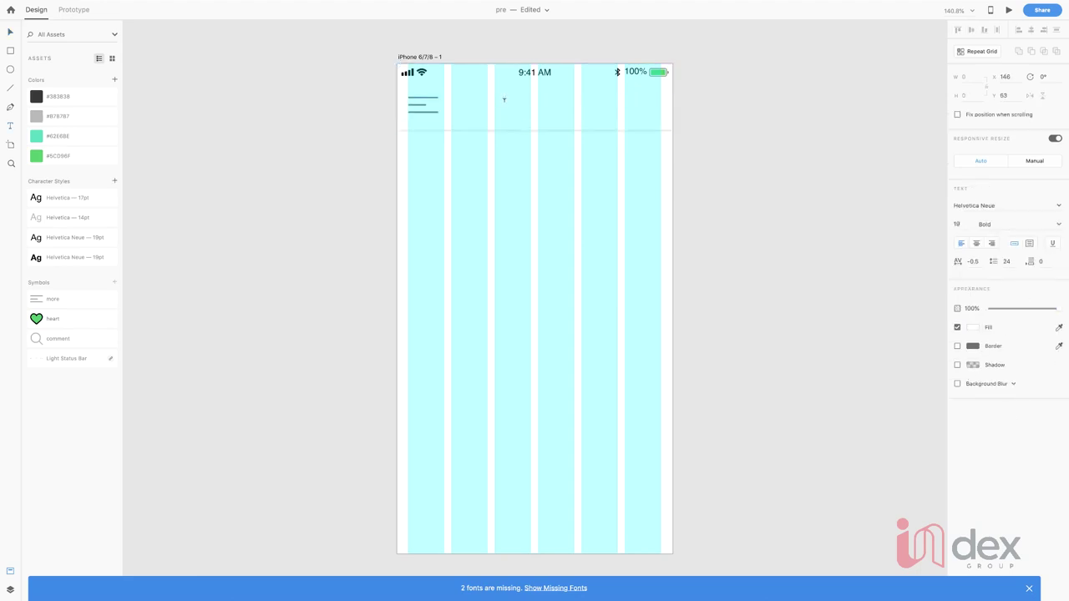
key(BackSpace)
text(Home Fee)
key(Escape)
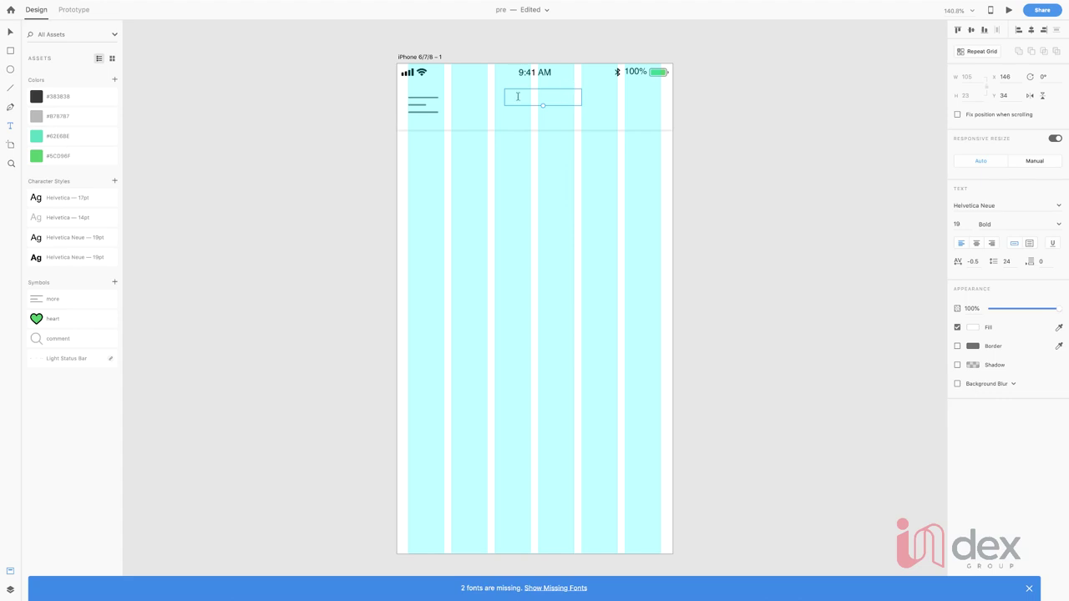
click(78, 258)
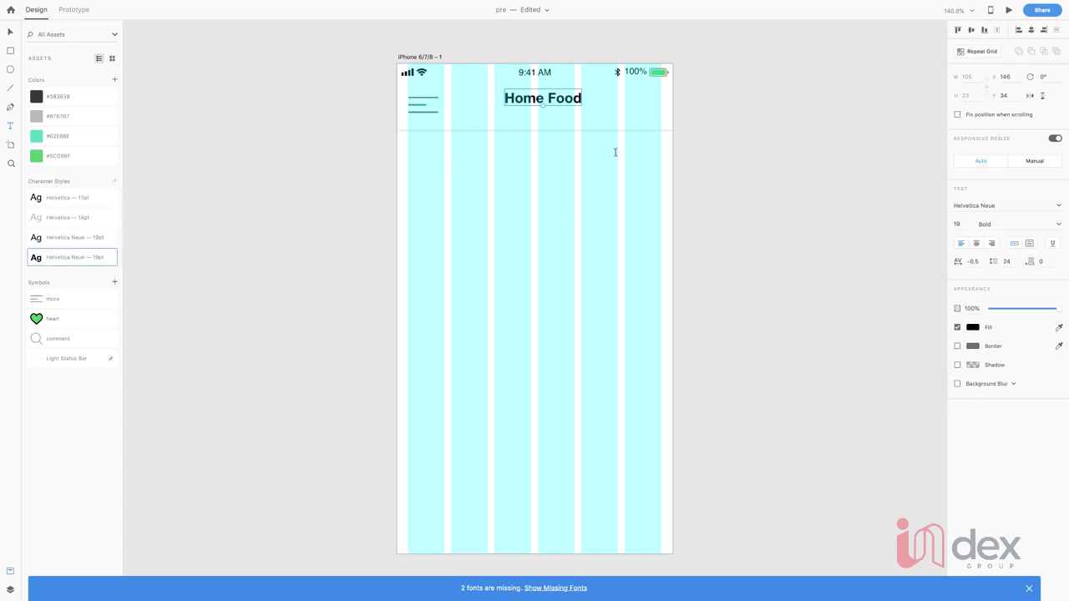
Step: Centre the "Home Food" title horizontally on the artboard at X 135 and lower it to Y 44, level with the menu icon
key(shift+Down)
key(Left)
key(Left)
key(Left)
key(Left)
key(Left)
key(Left)
key(Left)
key(Left)
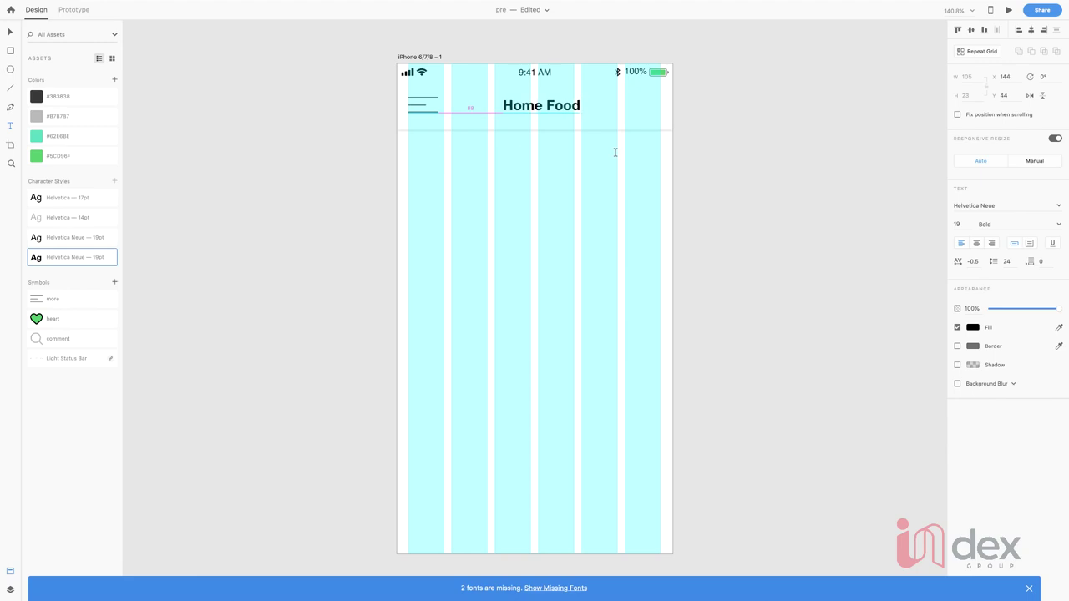
key(Left)
key(Left)
key(Left)
key(Left)
key(Left)
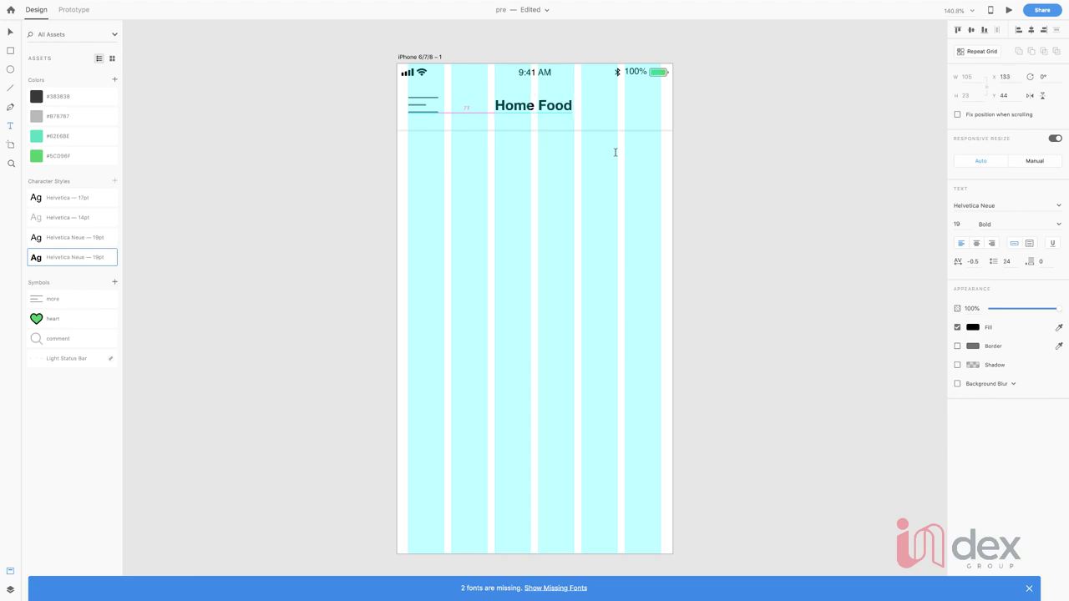
key(Down)
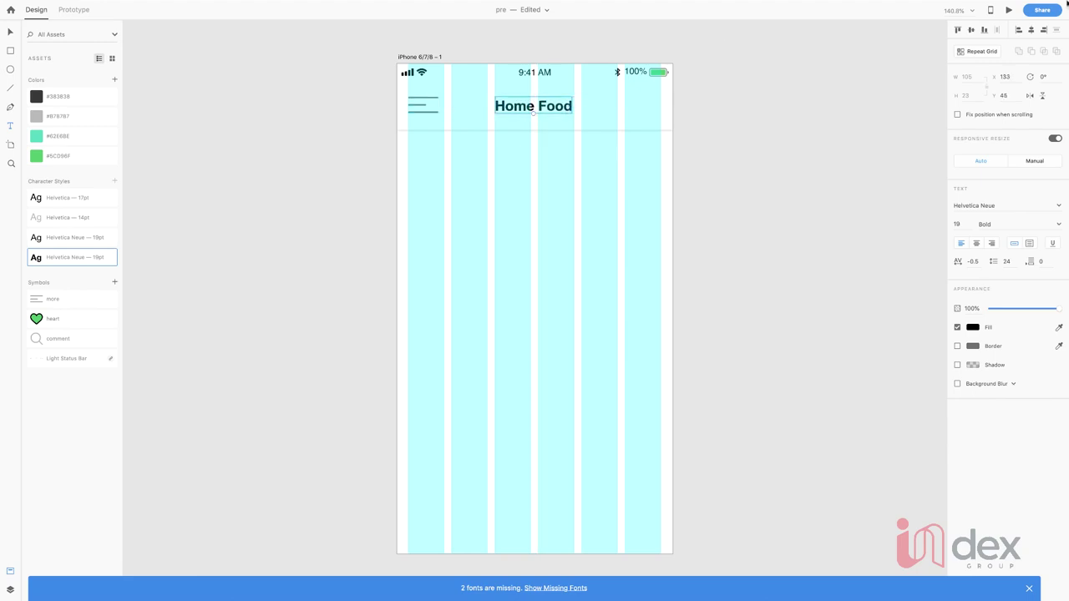
click(1031, 30)
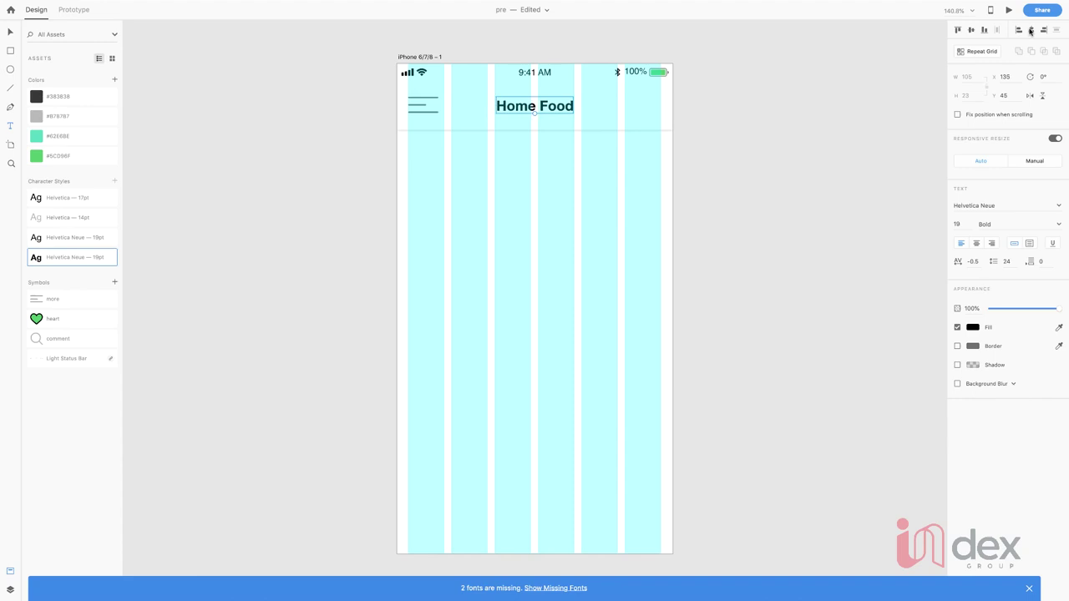
key(Up)
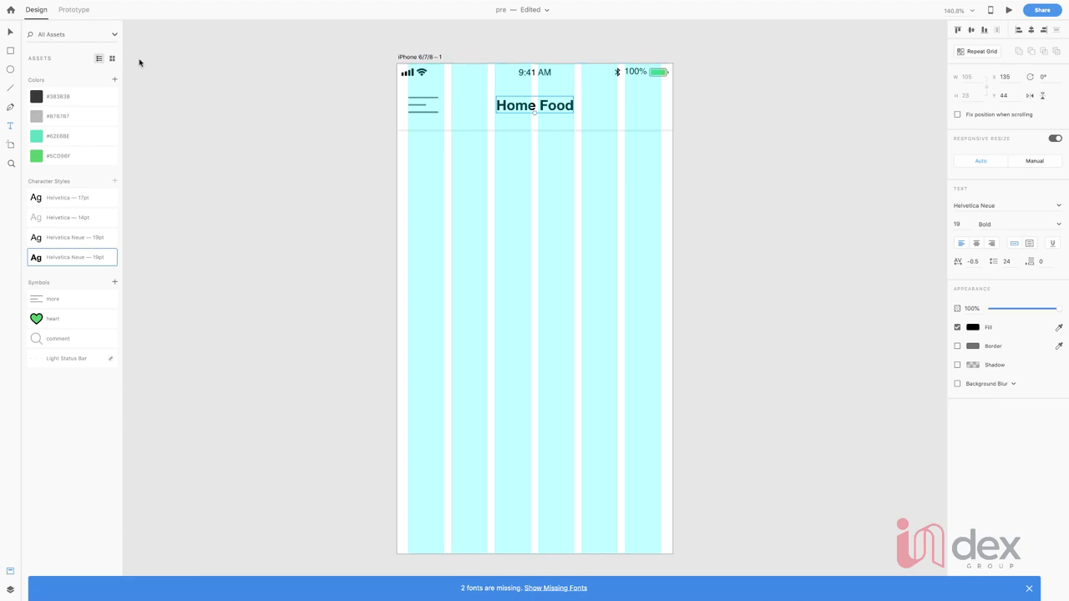
Step: Recolour the artboard's layout grid columns to dark grey #2A2B2B at 10% opacity
click(426, 56)
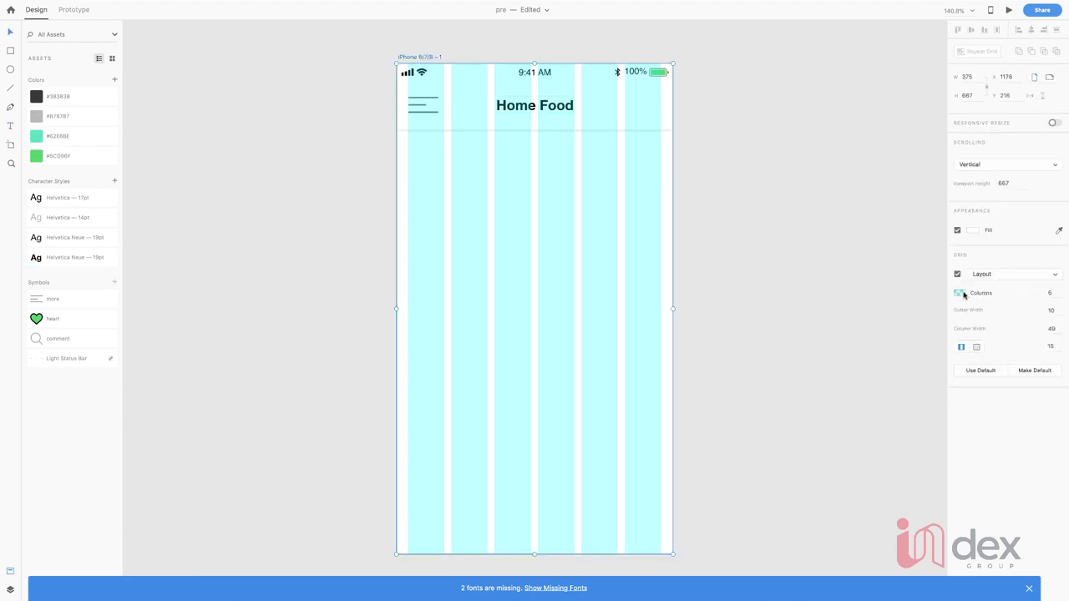
click(961, 293)
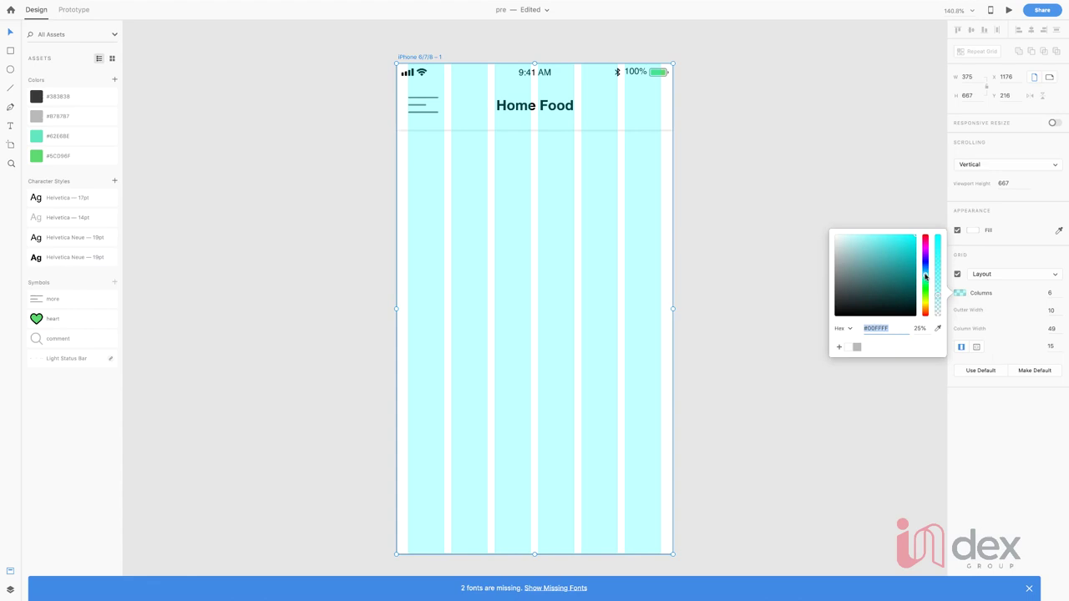
click(837, 302)
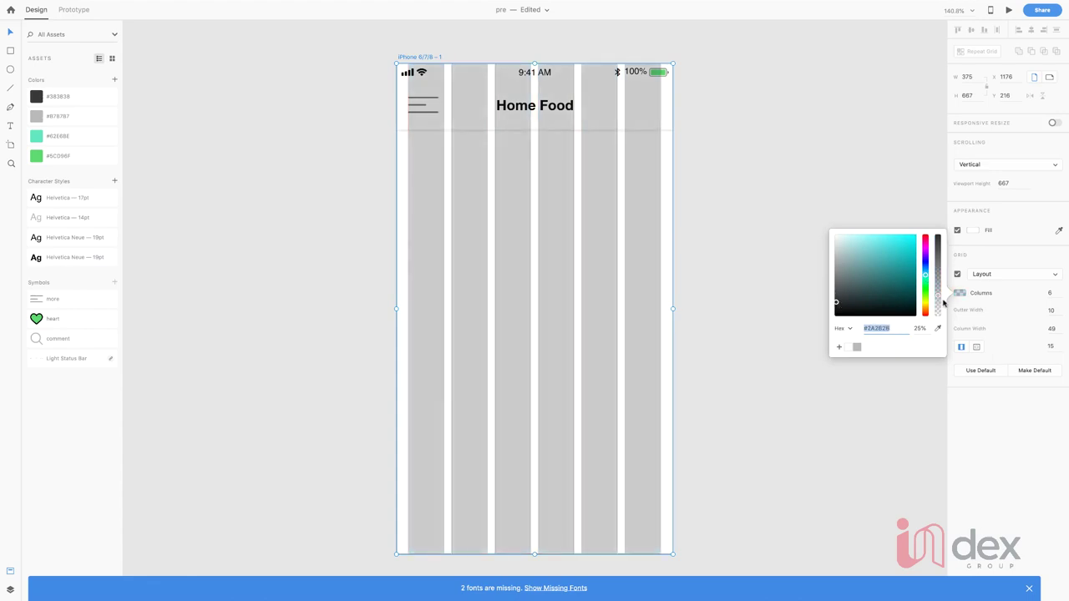
drag(936, 298, 936, 311)
click(768, 269)
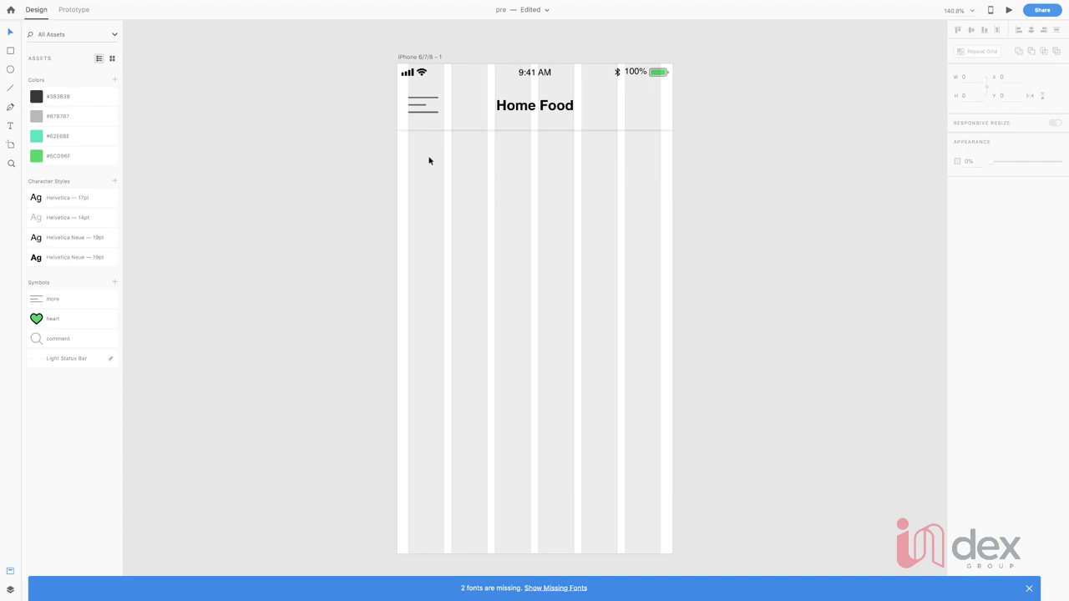
Step: Draw a 344 × 40 search bar rectangle below the header at X 15, Y 107 with a corner radius of 20
key(r)
mouse_move(408, 142)
mouse_down()
mouse_move(563, 183)
mouse_move(670, 176)
mouse_move(662, 173)
mouse_up()
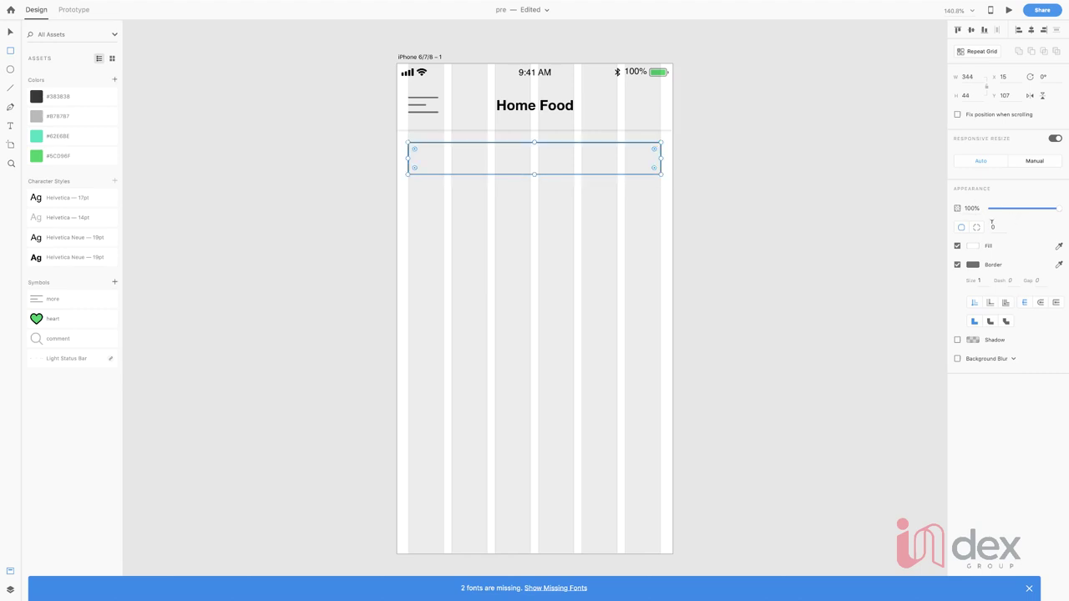
text(2)
key(Return)
click(968, 95)
text(4)
key(Return)
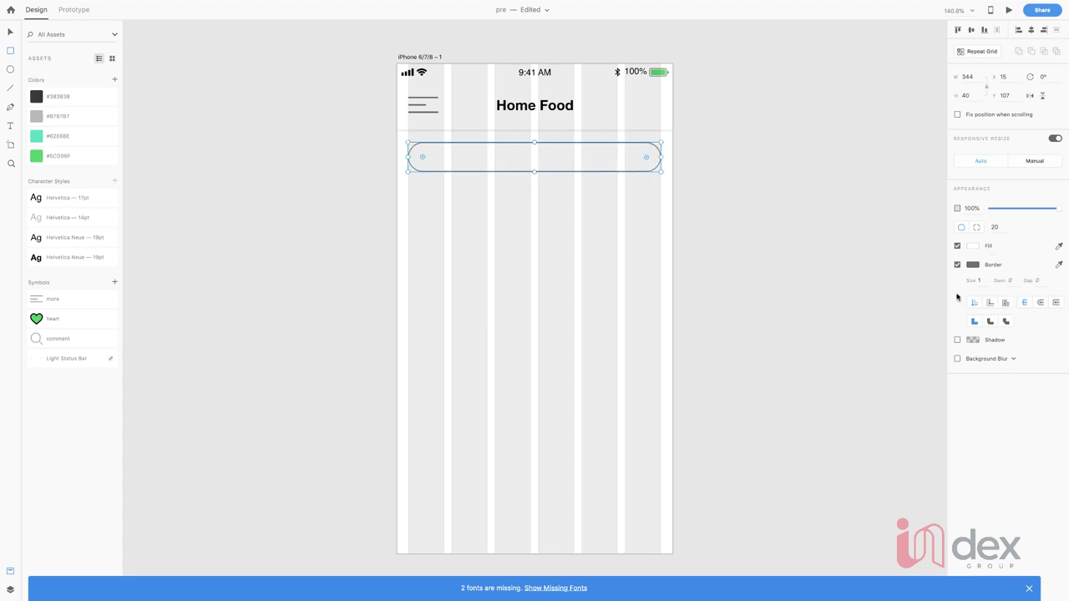
Step: Give the search bar a shadow instead of a border and move it down to Y 110
click(957, 340)
click(957, 265)
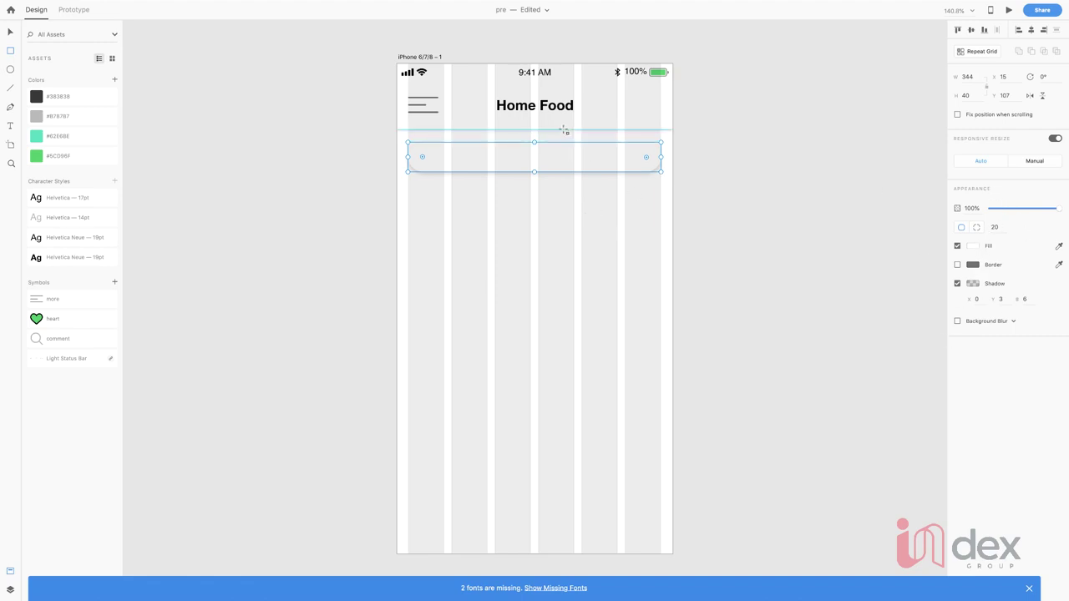
click(10, 32)
key(Up)
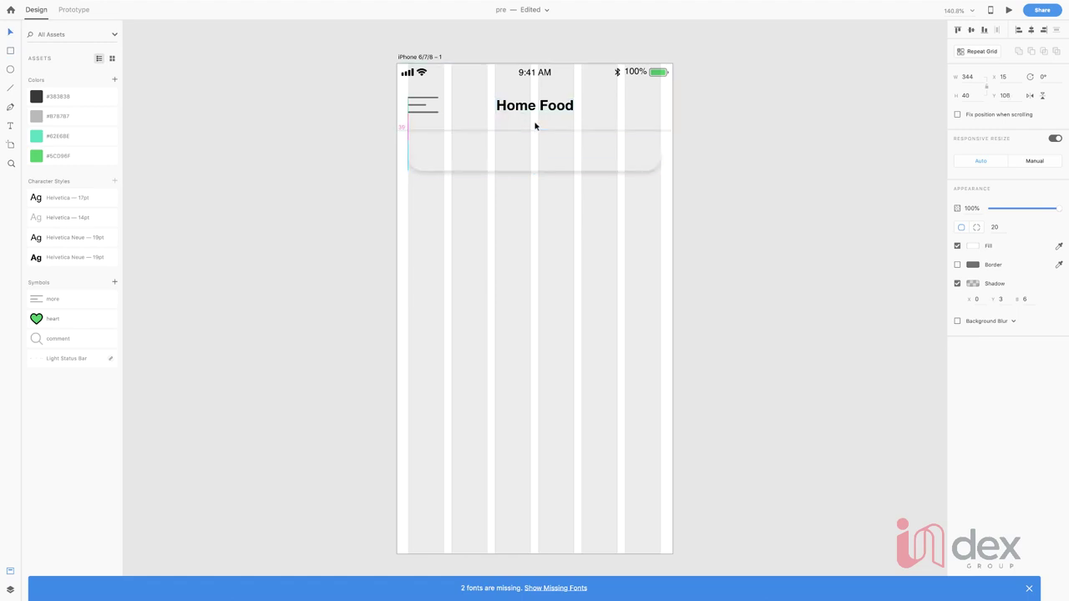
key(Up)
key(Up)
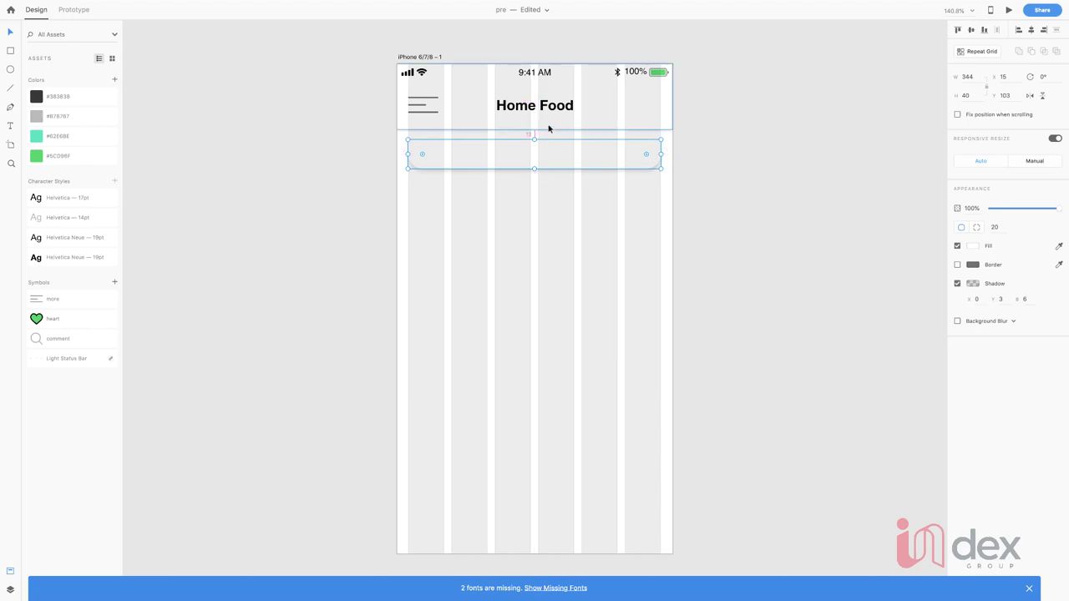
key(Down)
key(Down)
key(Down)
key(Down)
key(Down)
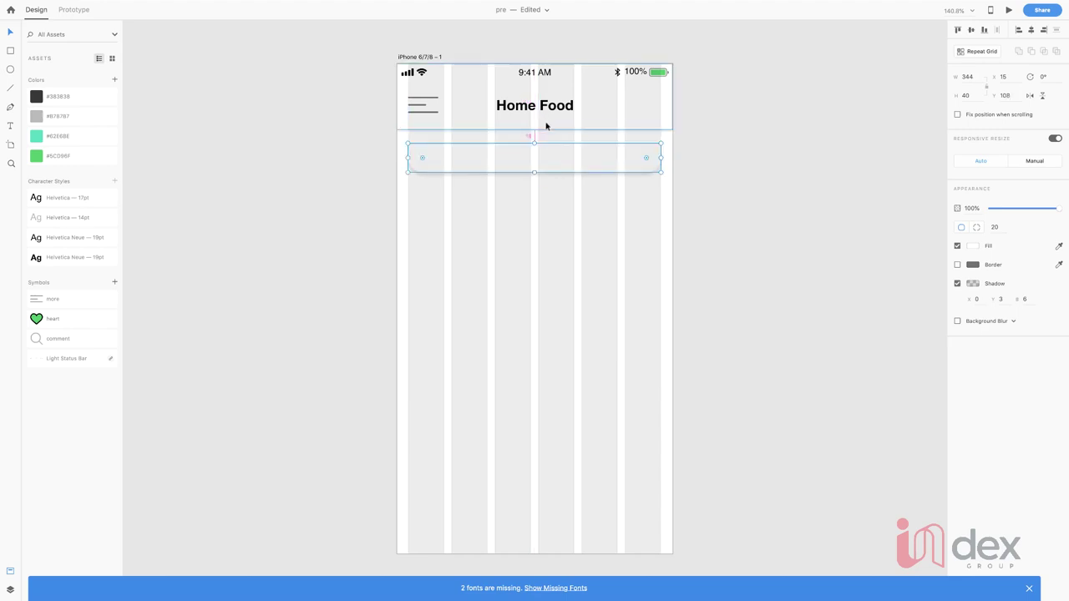
key(Down)
key(Down)
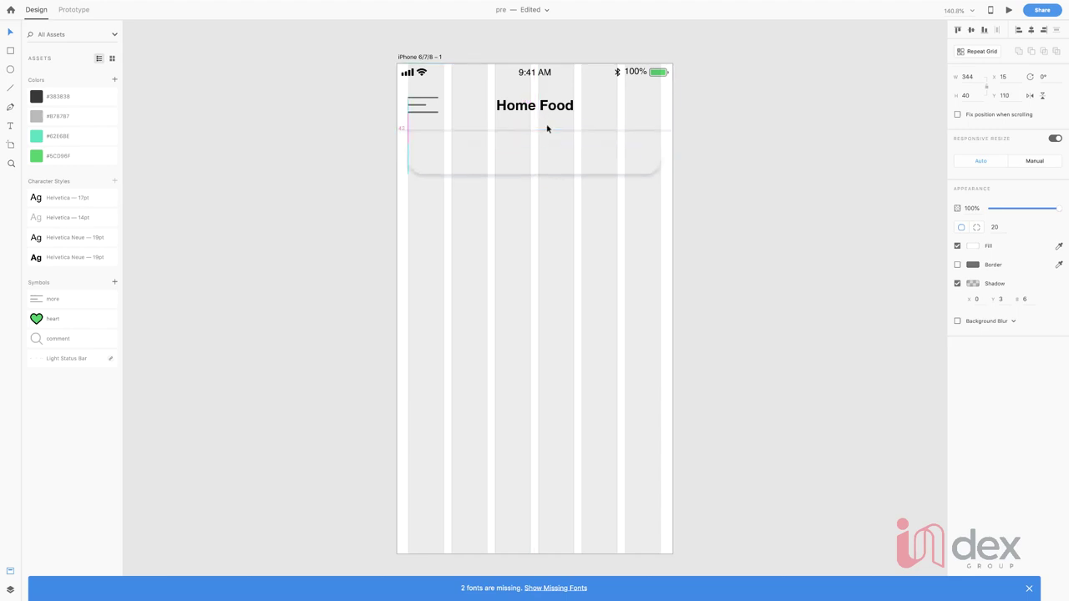
Step: Place the magnifier symbol "comment" inside the search bar's left end at X 25, Y 118
scroll(542, 182, up, 3)
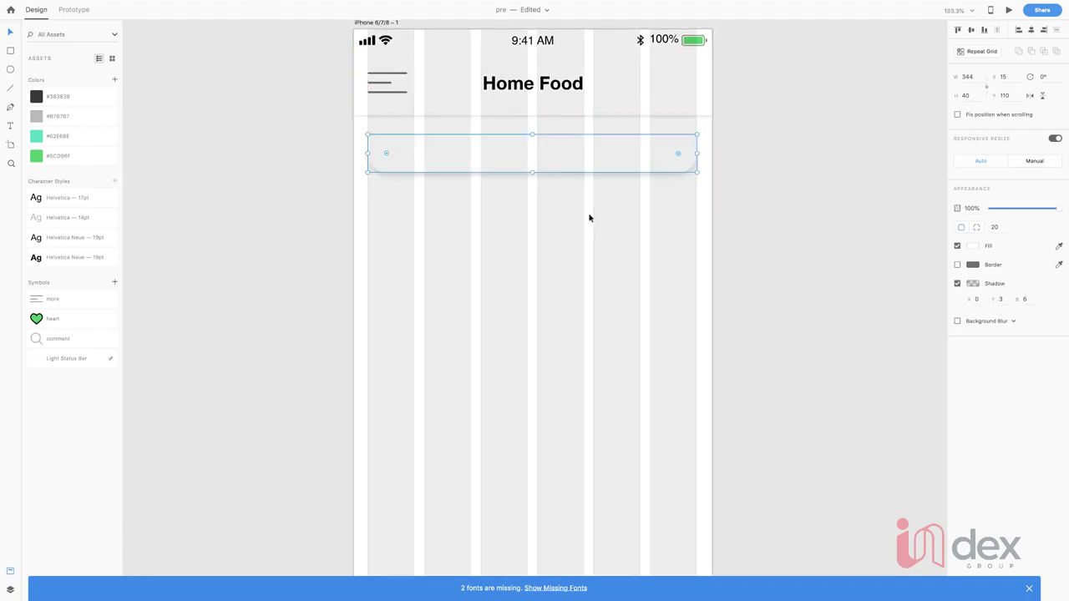
drag(52, 343, 413, 155)
key(shift+Left)
key(shift+Left)
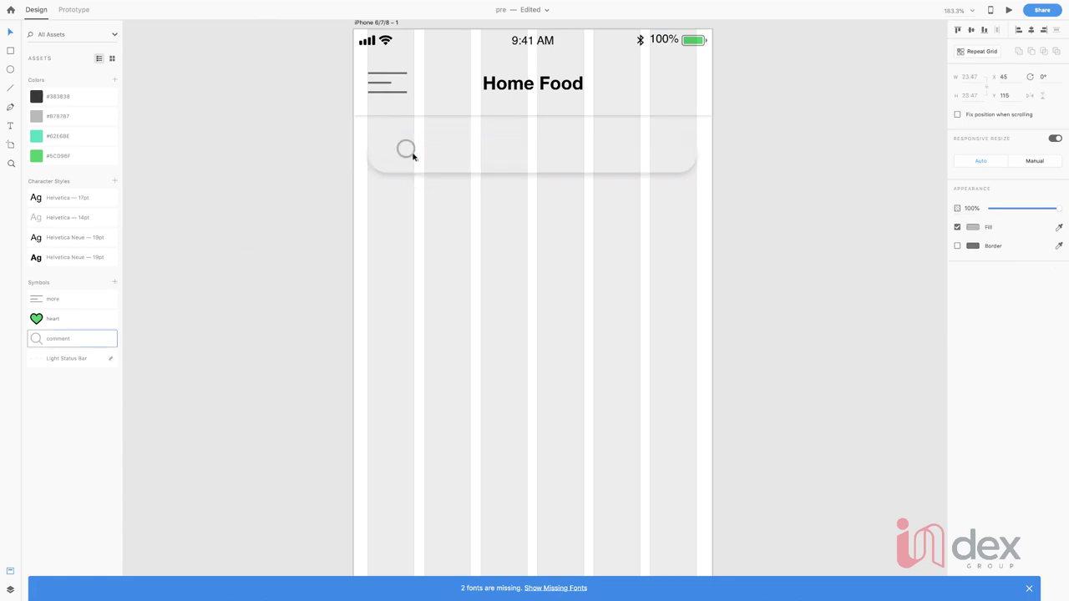
key(Down)
key(Down)
key(Down)
key(Left)
key(Left)
key(Left)
key(Left)
key(Left)
key(Left)
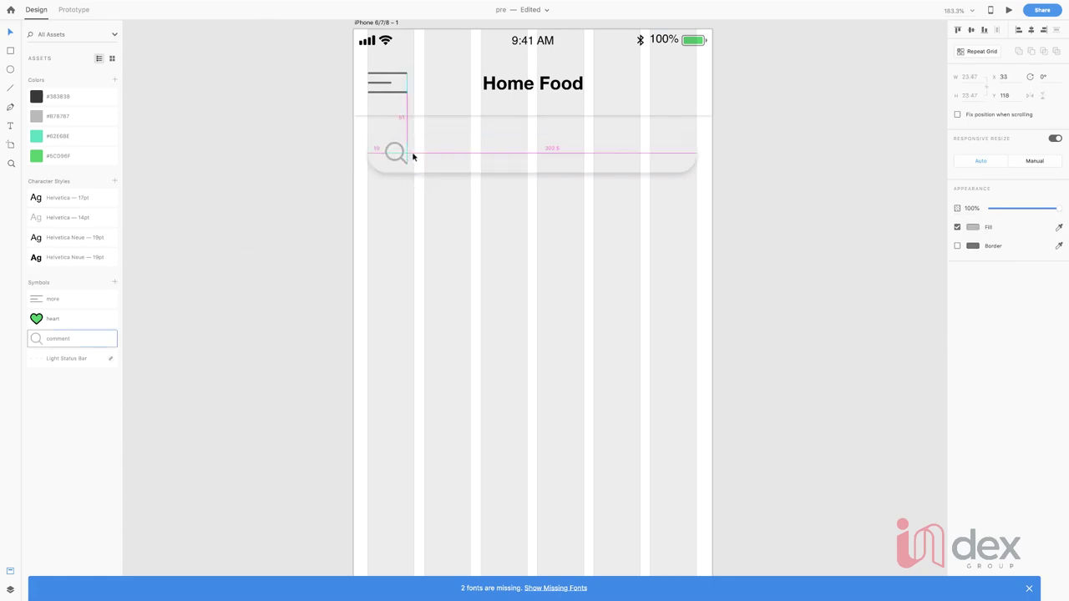
key(Left)
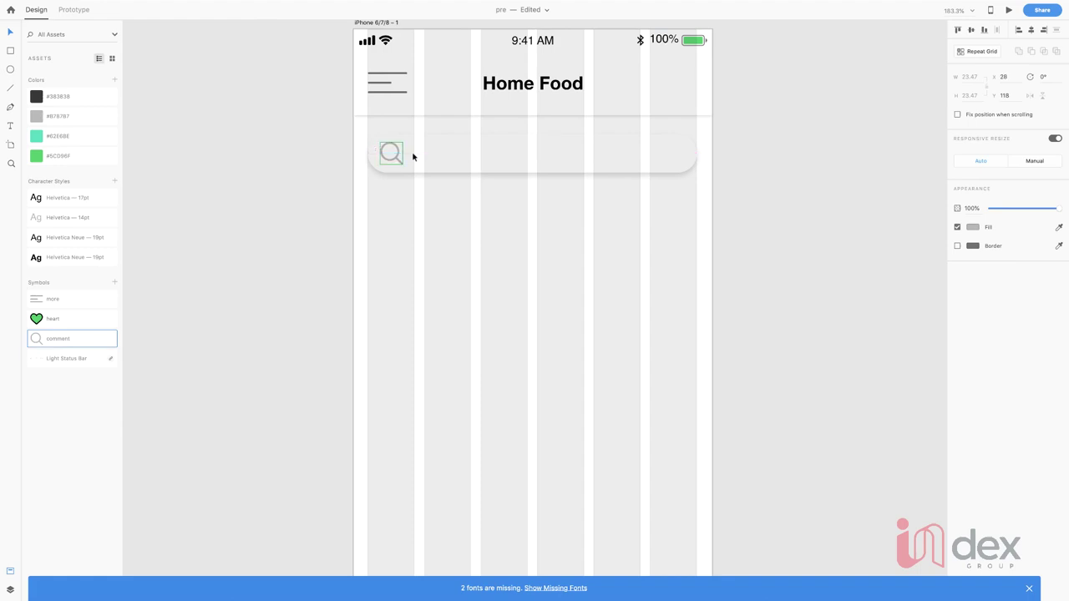
key(alt)
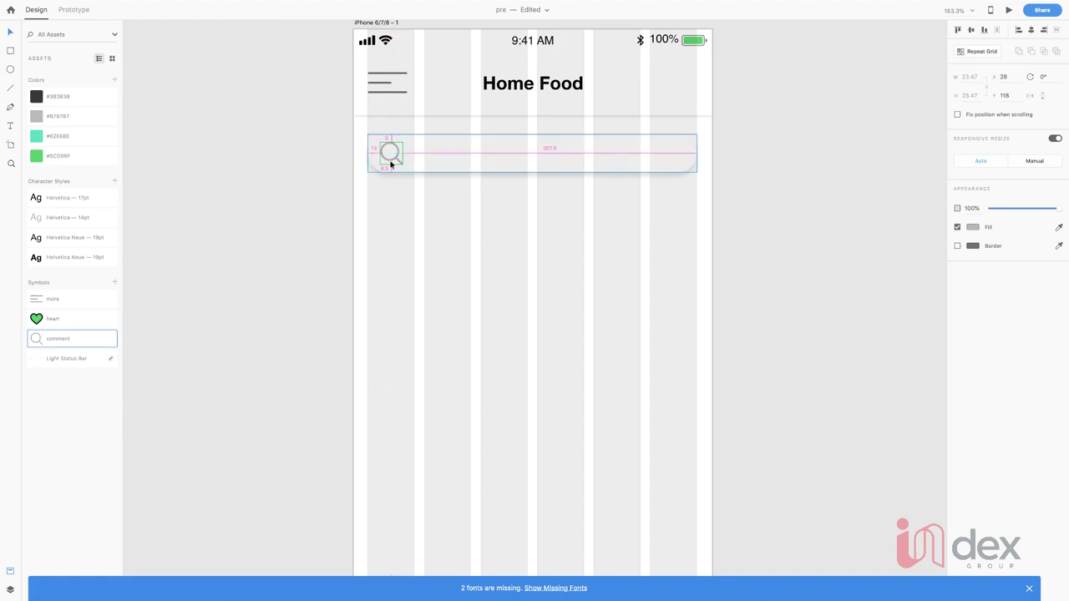
key(Left)
key(Left)
key(Left)
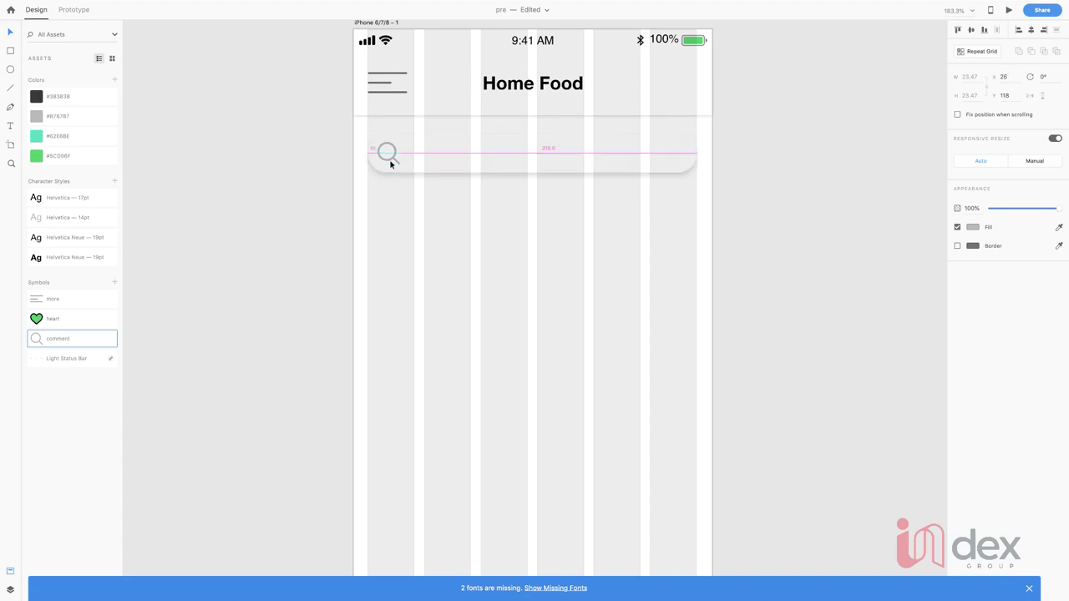
Step: Reduce the opacity of the artboard's layout grid columns to 5%
click(396, 22)
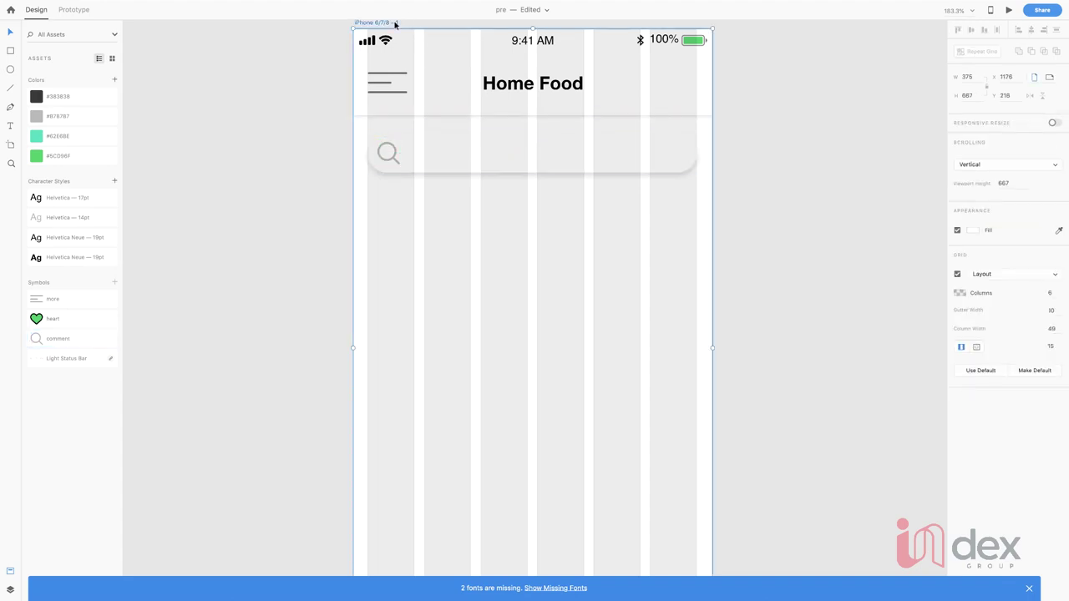
click(960, 294)
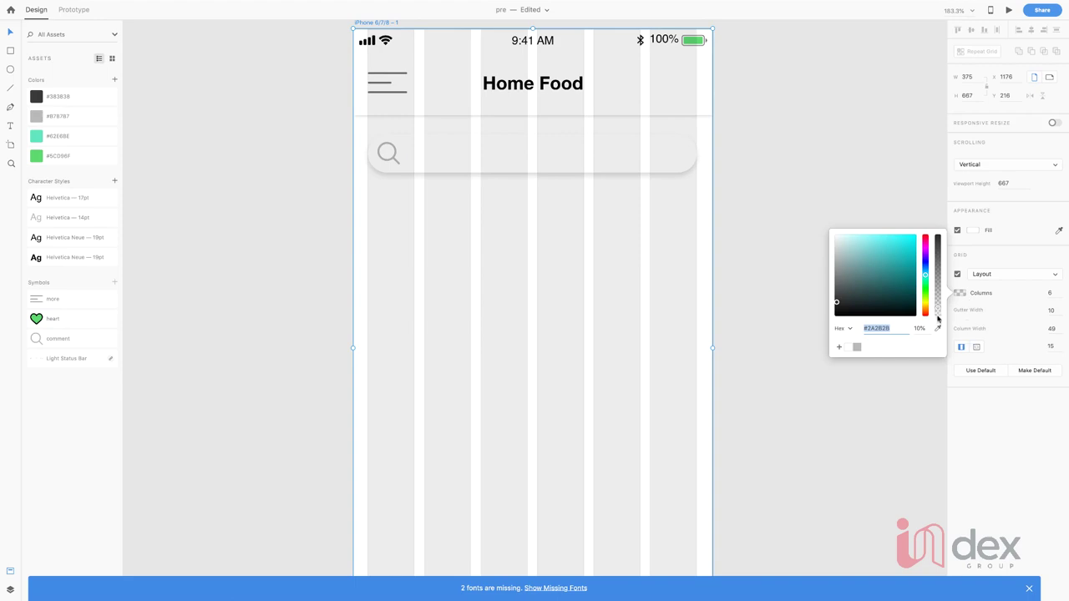
drag(939, 318, 939, 315)
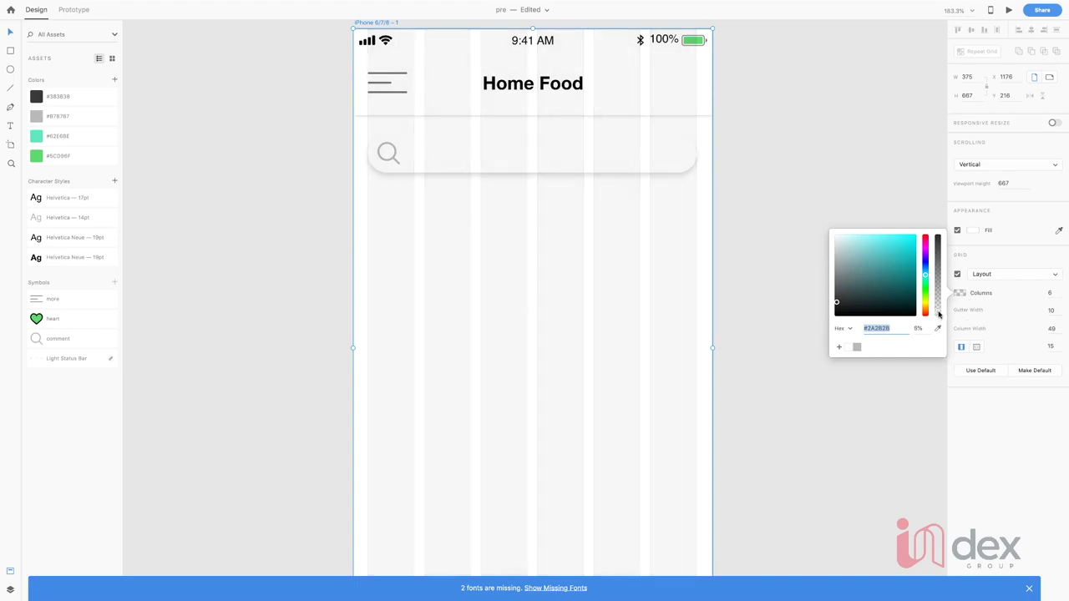
click(457, 225)
Step: Add the placeholder text "Search your mail" in the search bar and apply the grey Helvetica 14pt character style
click(461, 161)
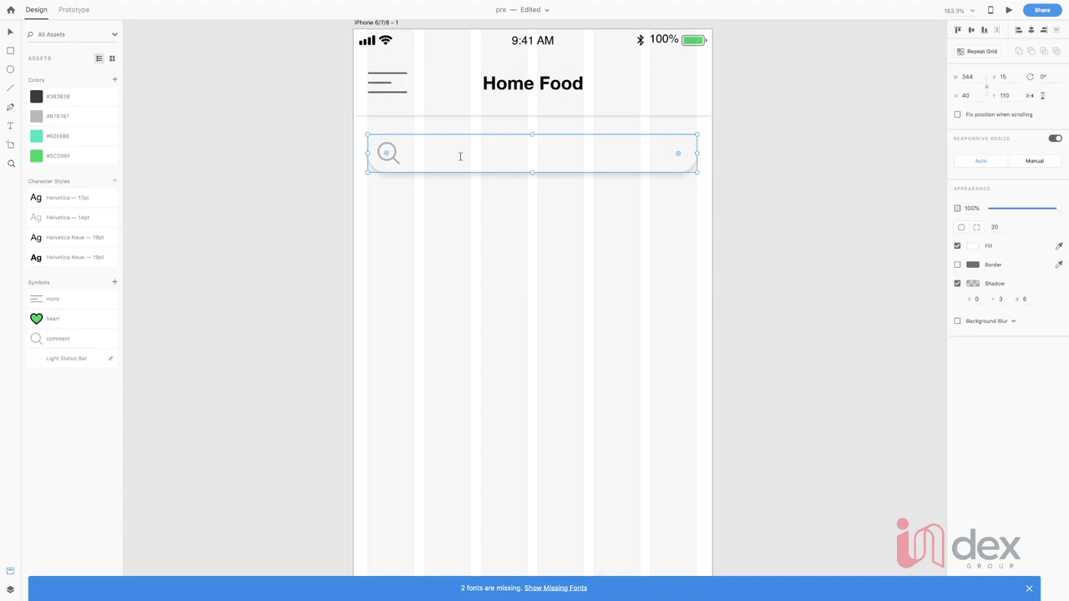
click(460, 157)
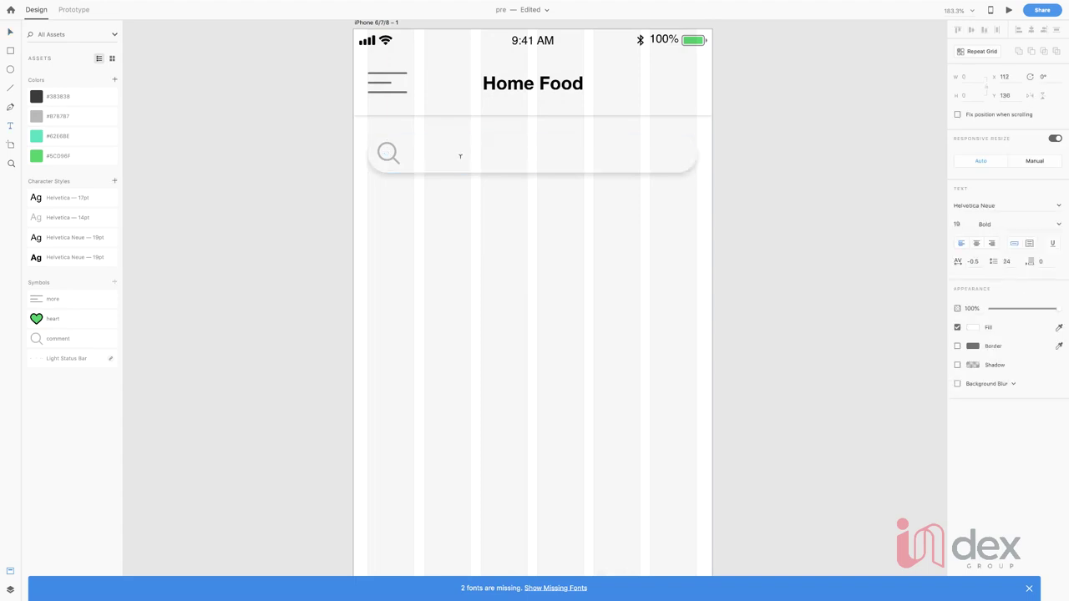
text(Search your meal)
key(Escape)
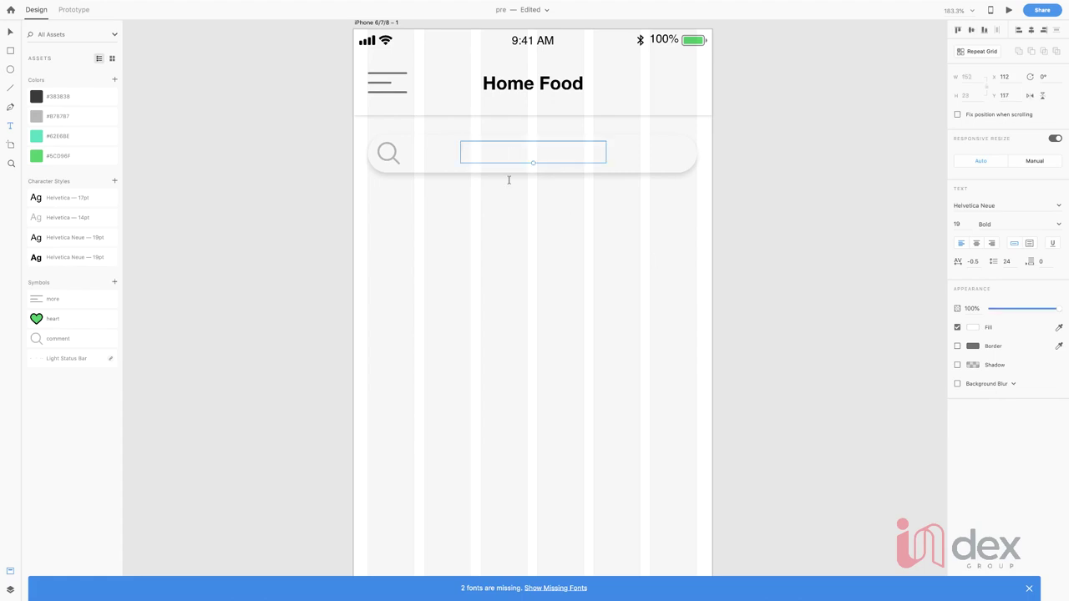
click(81, 223)
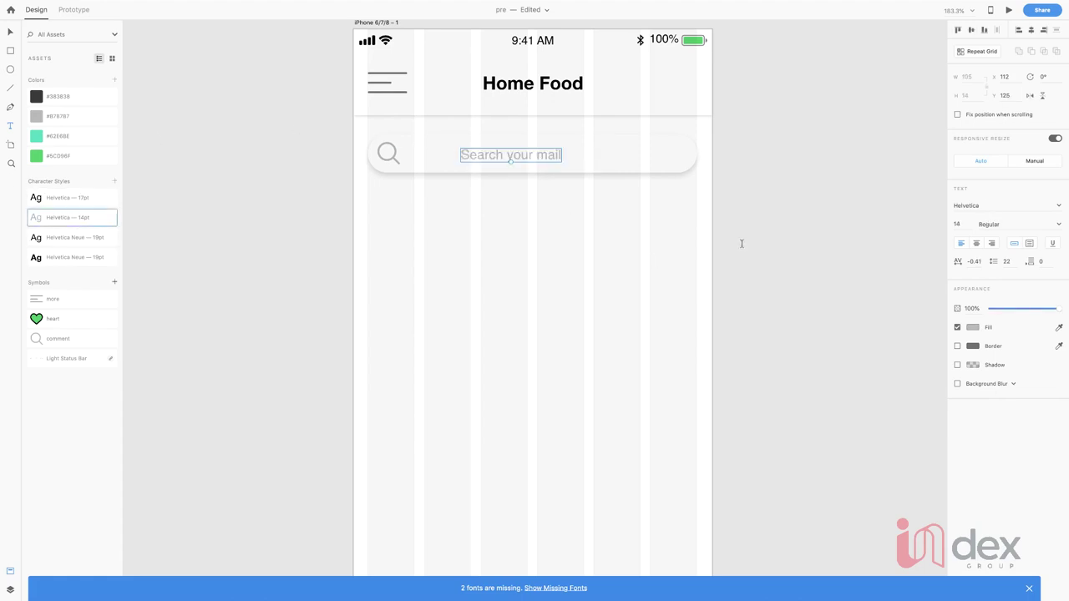
Step: Move the placeholder text left toward the magnifier icon to X 74, Y 124
key(Left)
key(Left)
key(Left)
key(Left)
key(Left)
key(Left)
key(Left)
key(Left)
key(Left)
key(Left)
key(Left)
key(Left)
key(Left)
key(Left)
key(Left)
key(Left)
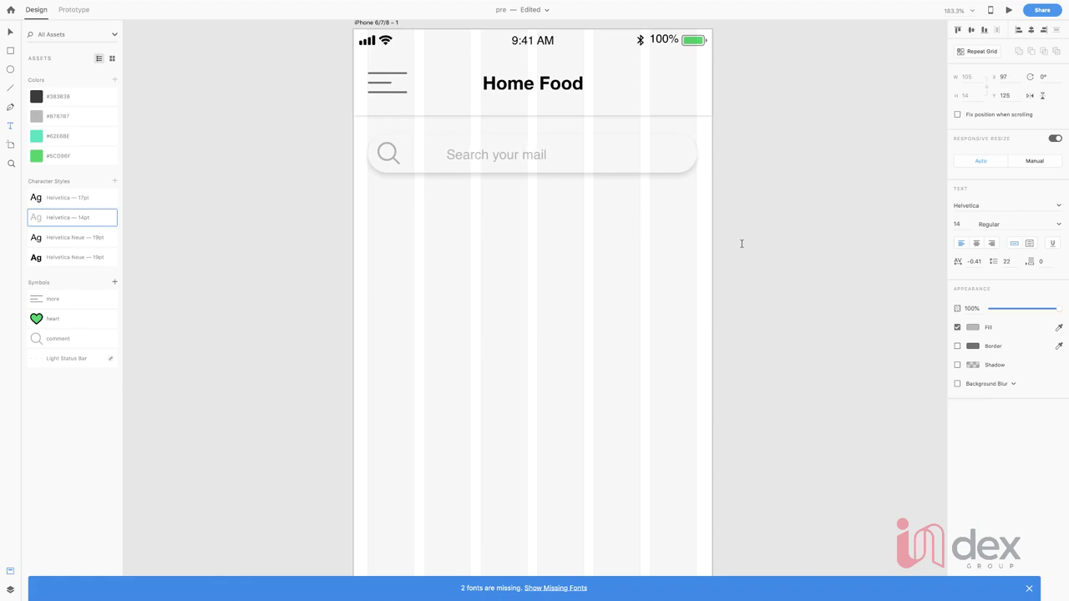
key(Left)
key(Left)
key(Left)
key(Left)
key(Left)
key(Left)
key(Left)
key(Left)
key(Left)
key(Left)
key(Left)
key(Left)
key(Left)
key(Left)
key(Left)
key(Left)
key(Left)
key(Left)
key(Left)
key(Left)
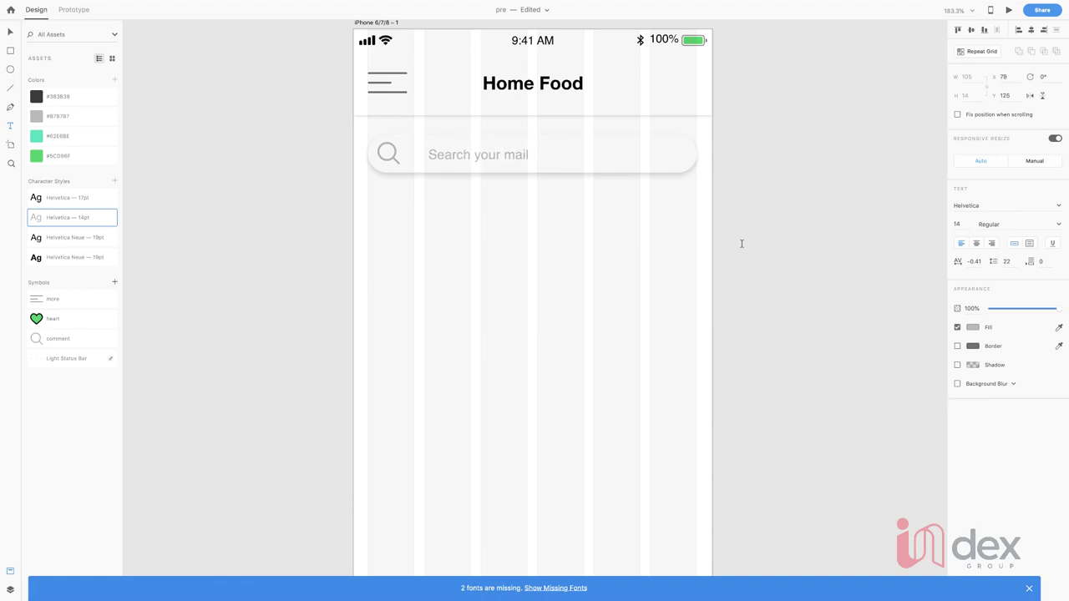
key(Up)
key(Left)
key(Left)
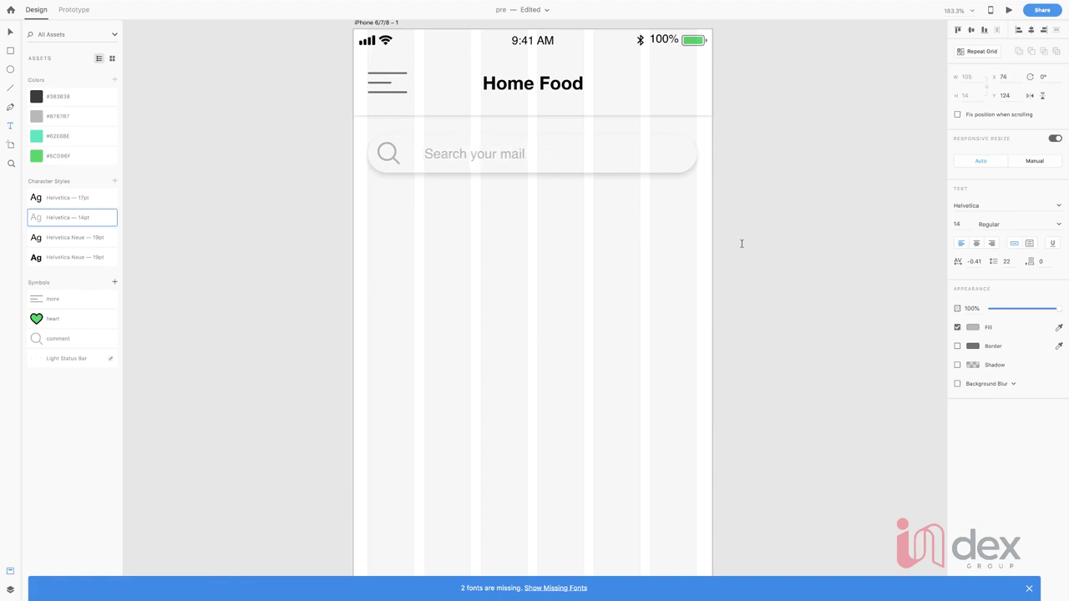
Step: Duplicate the "Home Food" title and place the copy below the search bar at X 14, Y 170
key(Escape)
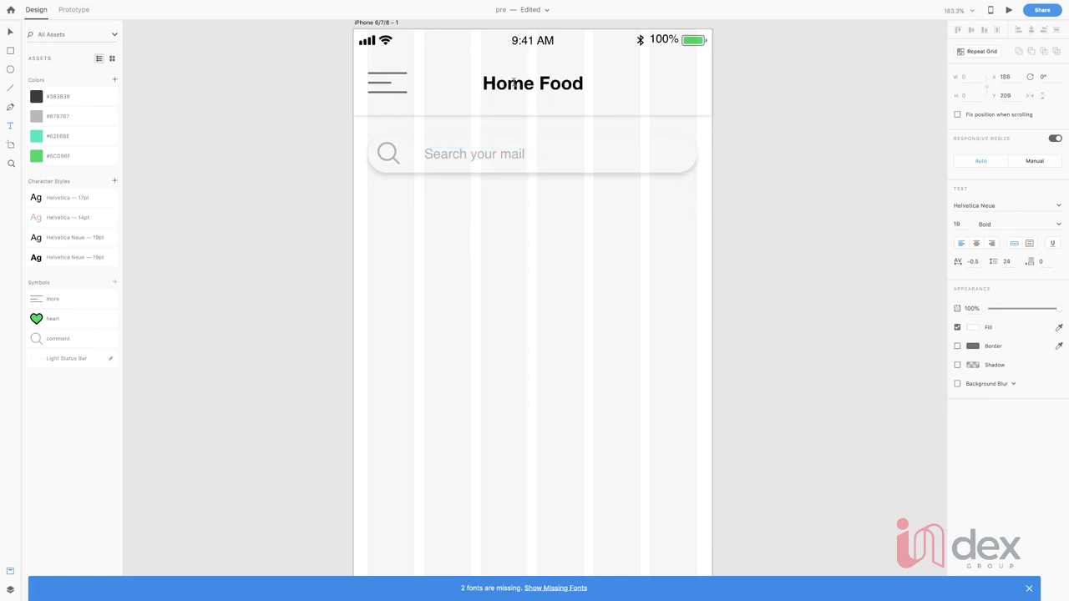
key(Tab)
click(543, 91)
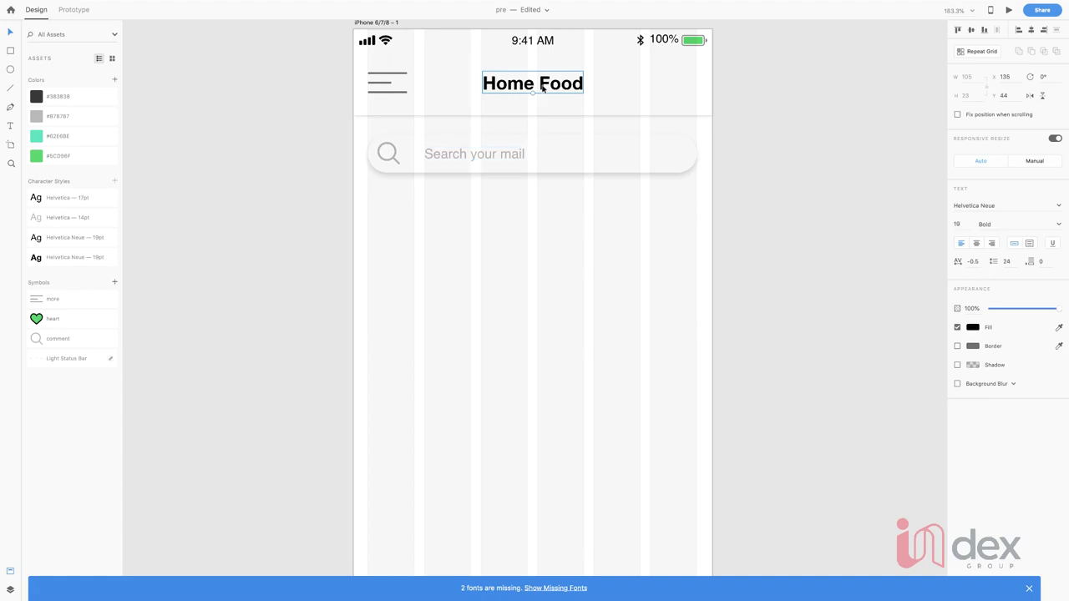
drag(543, 88, 543, 88)
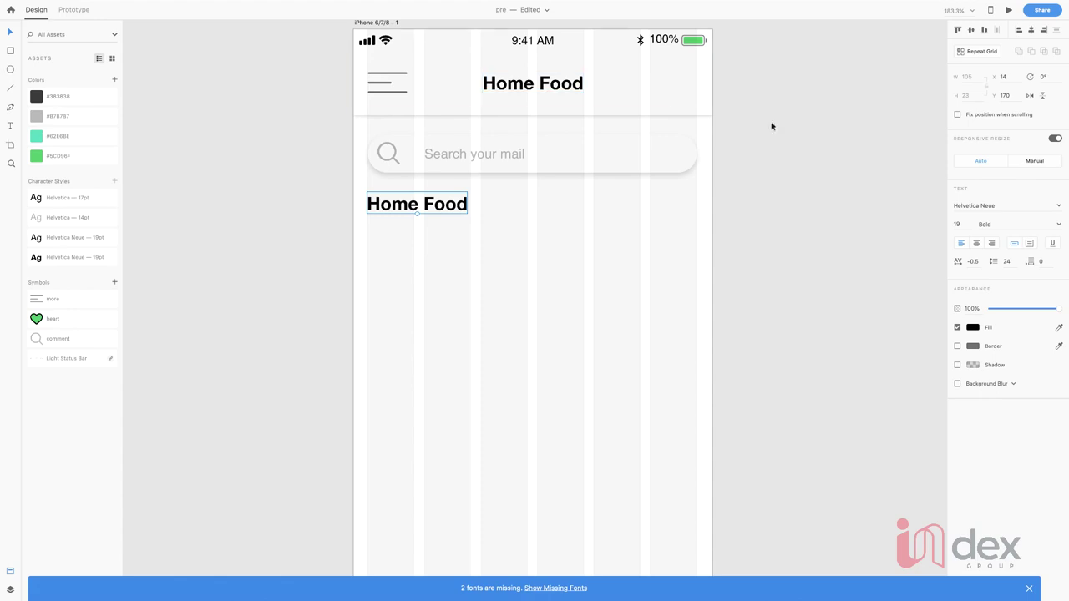
Step: Replace the text of the copied title below the search bar with "Flames food is good"
double_click(445, 203)
triple_click(445, 203)
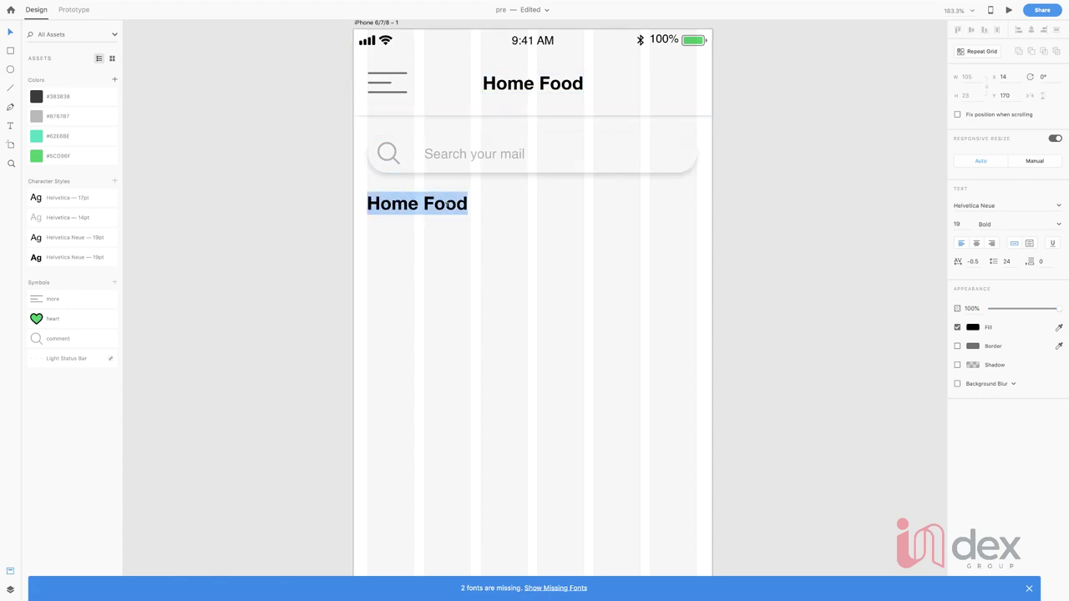
text(F)
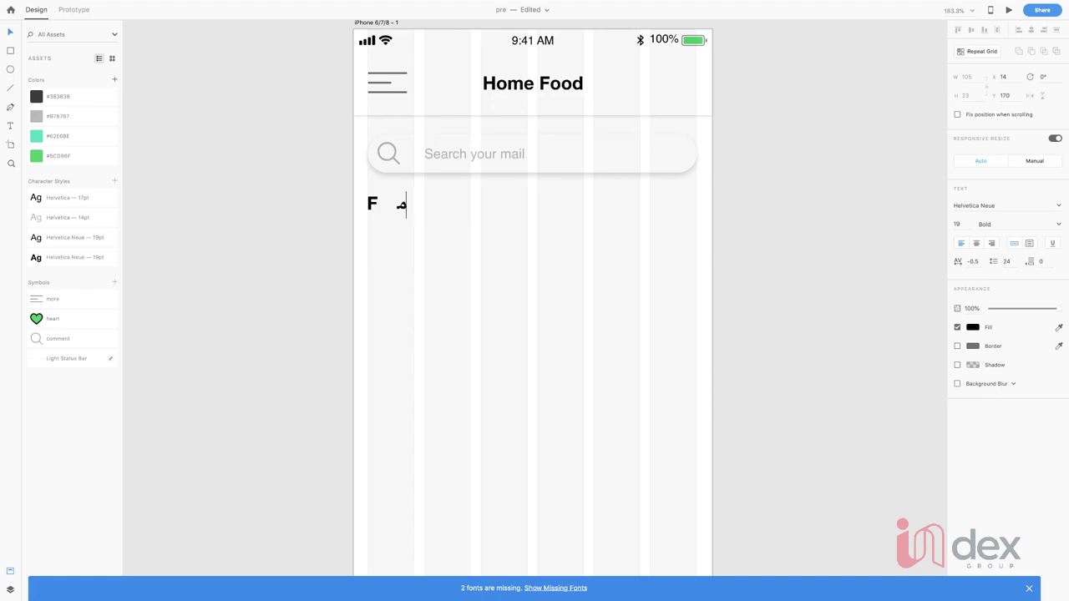
text(lames food is )
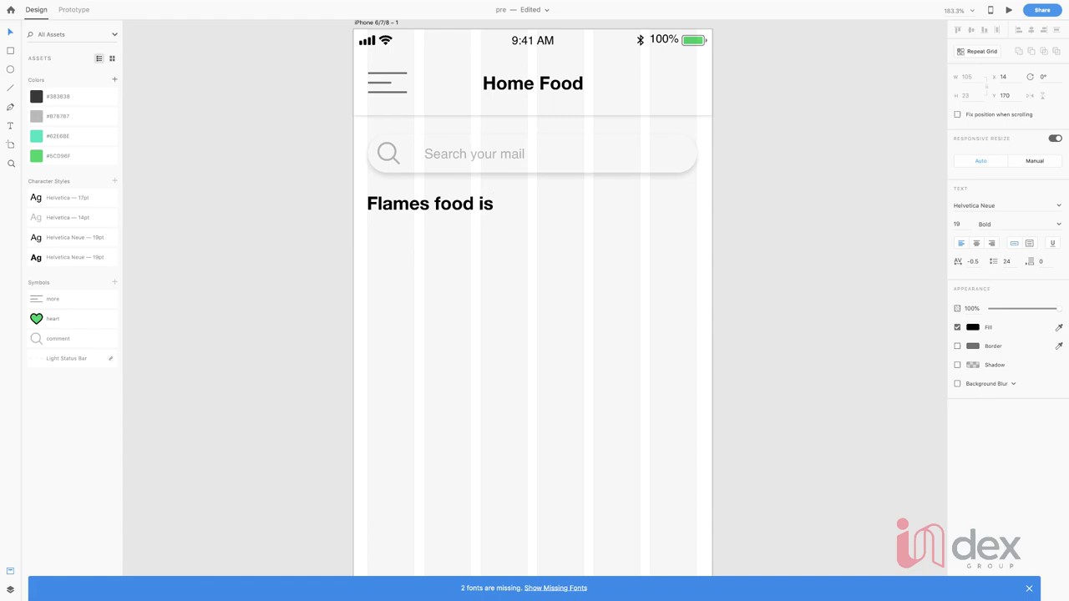
text(good)
key(Escape)
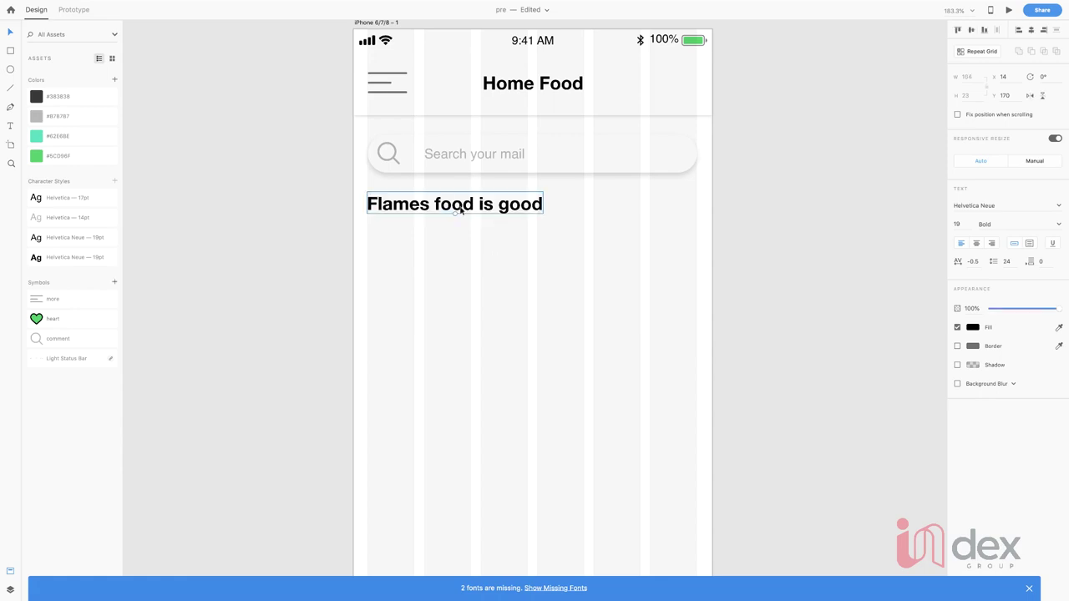
Step: Duplicate the "Flames food is good" heading directly below at Y 190 and change the copy's text to "By: Flames"
drag(460, 211, 474, 227)
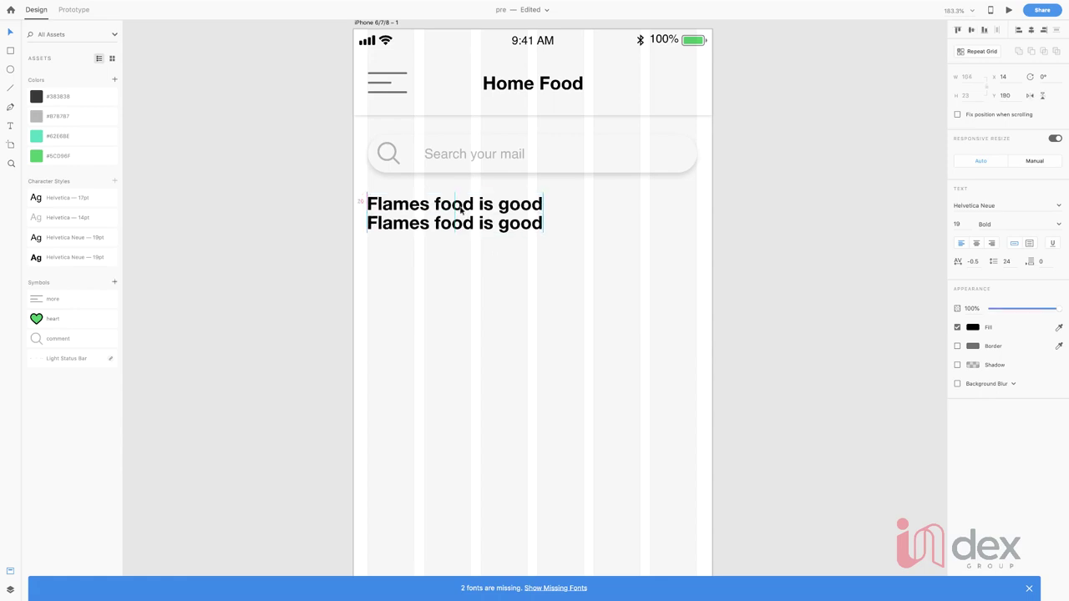
double_click(473, 224)
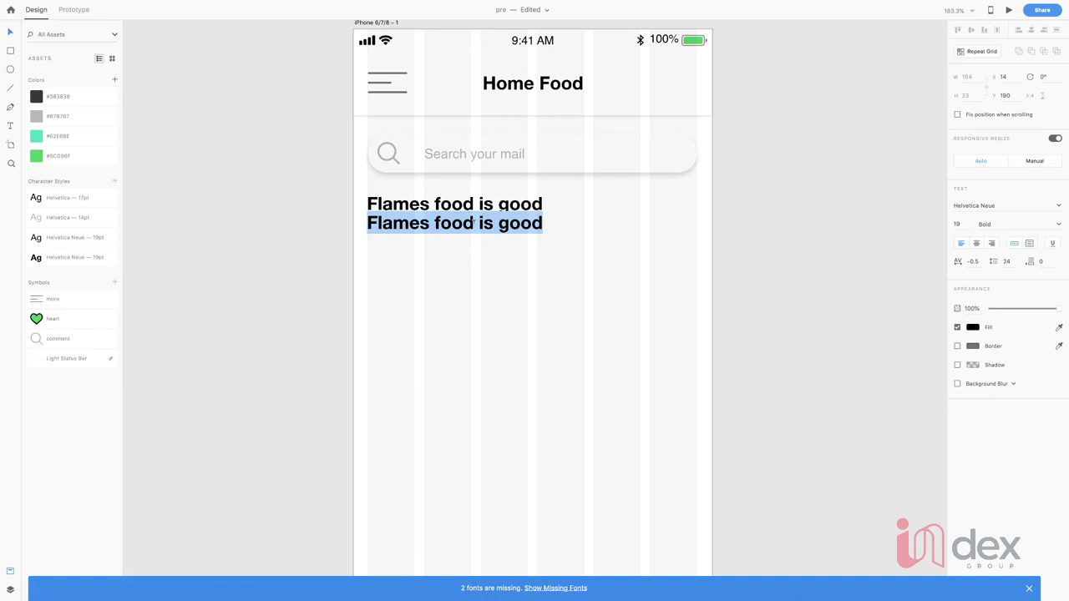
text(By:)
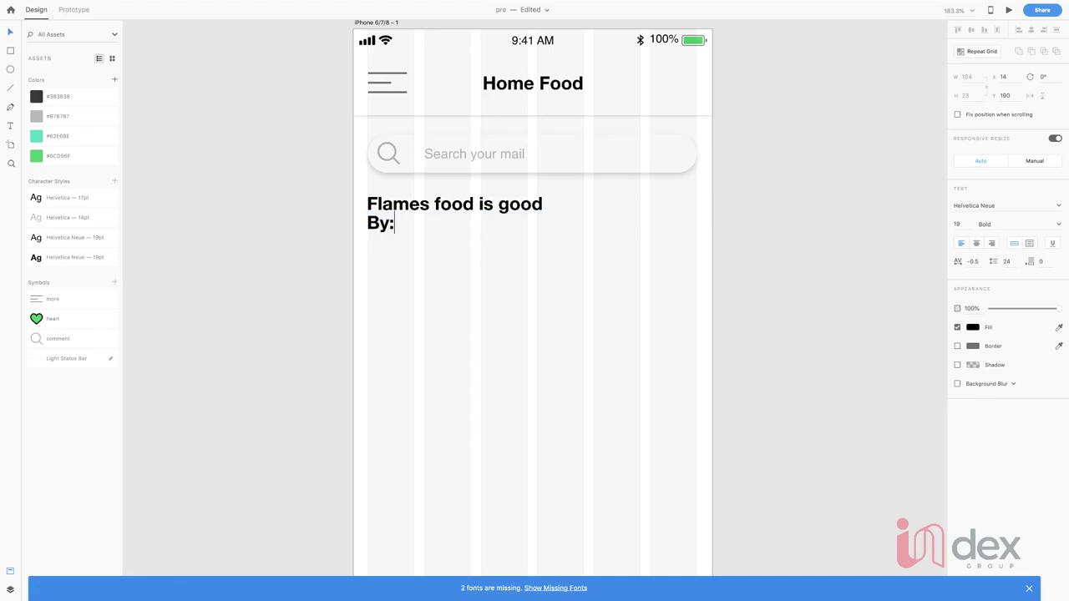
text( F)
key(BackSpace)
text(f)
text(F)
text(lam)
text(es)
key(Escape)
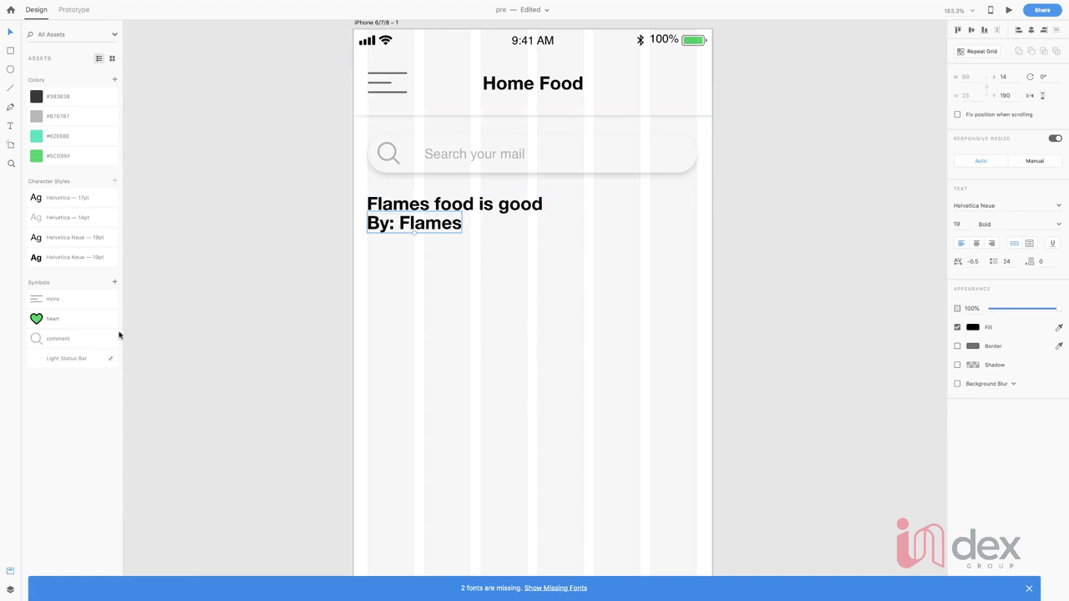
Step: Nudge the "By: Flames" line down slightly and give it the grey Helvetica 14pt character style
click(68, 237)
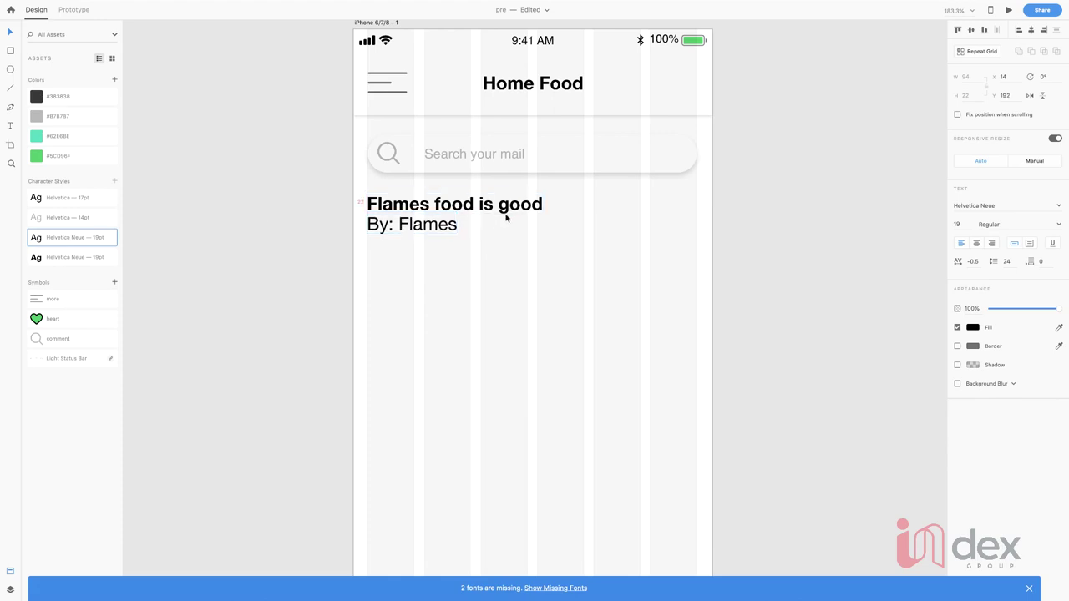
key(Down)
key(Down)
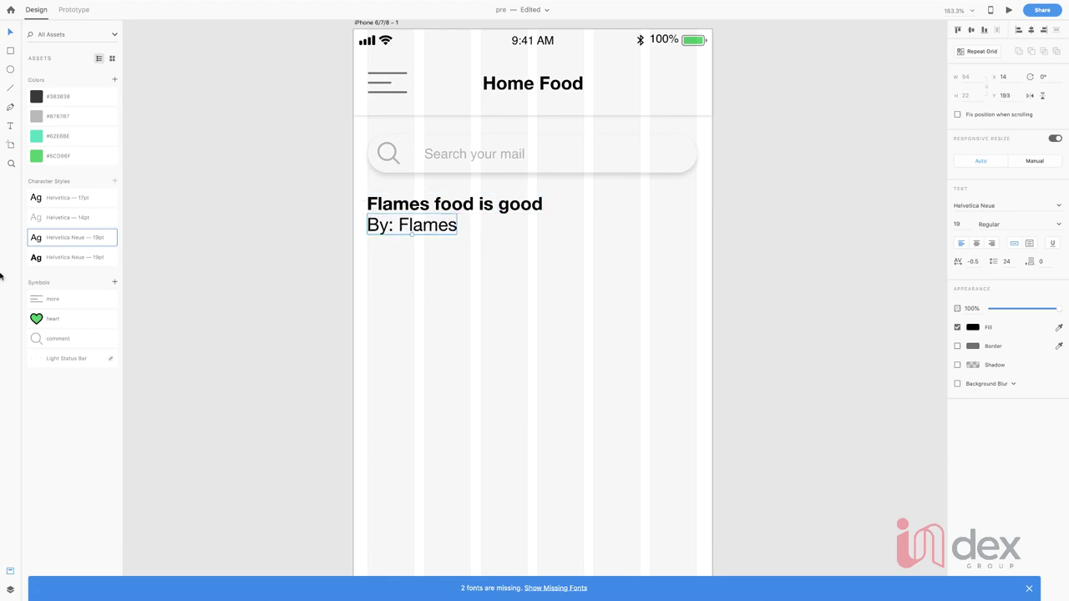
click(36, 218)
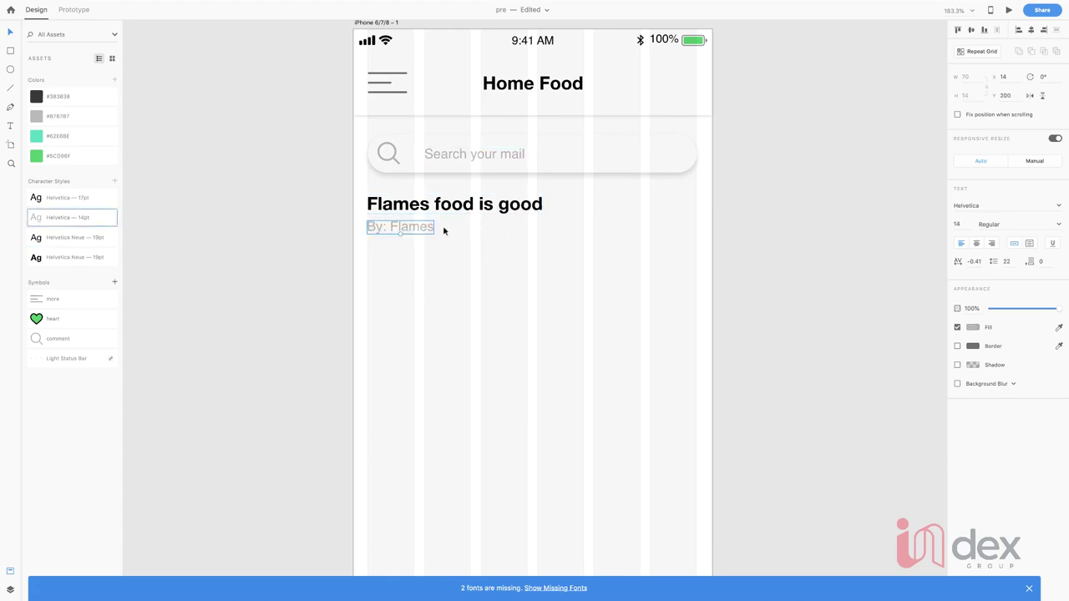
Step: Recolour the "By: Flames" line with the dark grey #383838 asset colour
double_click(389, 228)
click(388, 226)
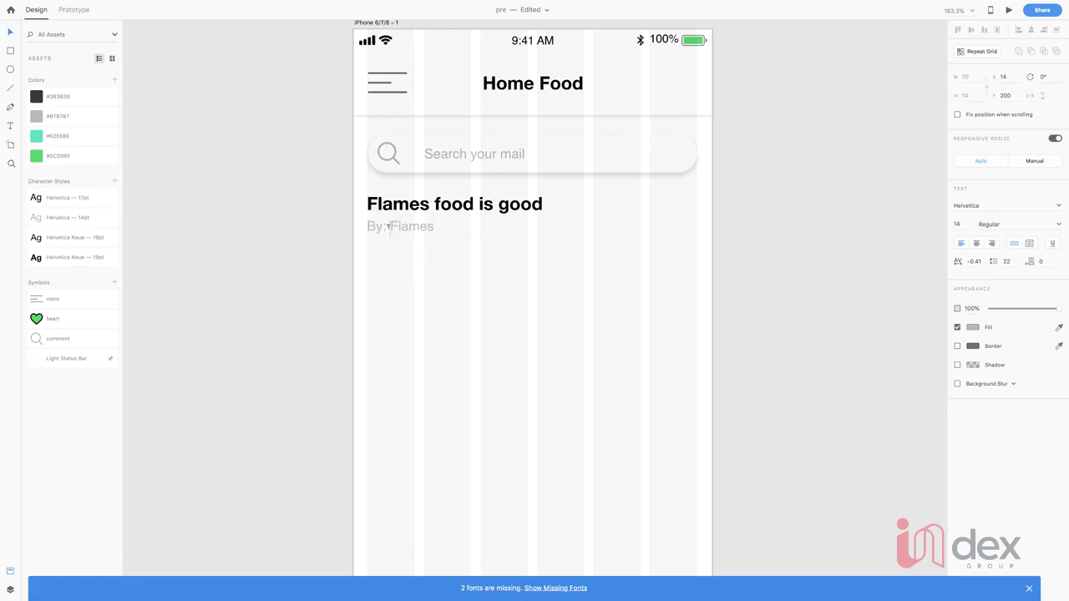
drag(390, 226, 367, 225)
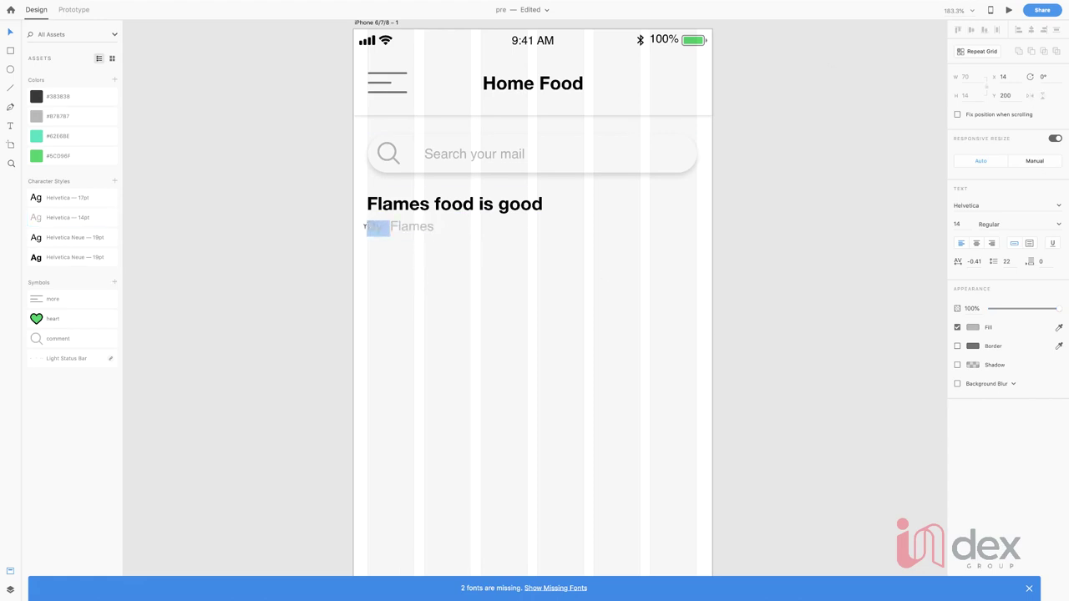
click(971, 328)
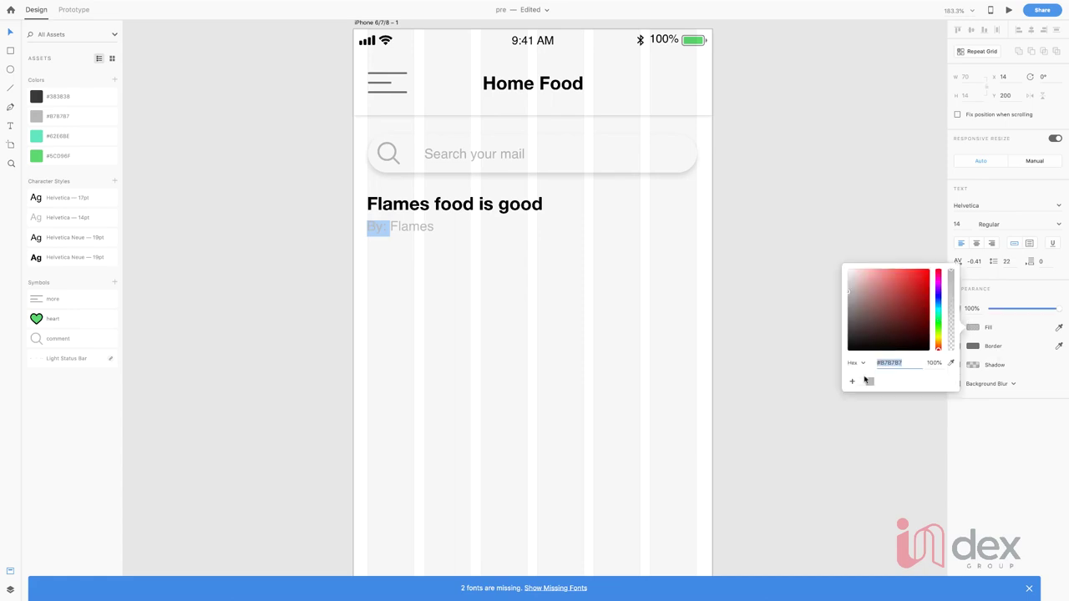
click(106, 97)
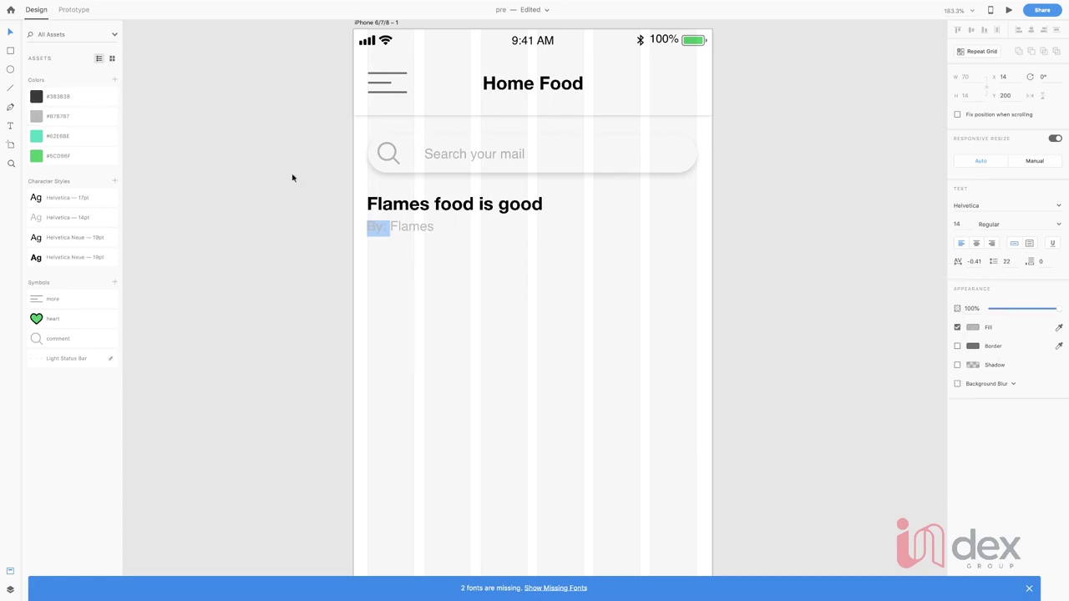
click(36, 97)
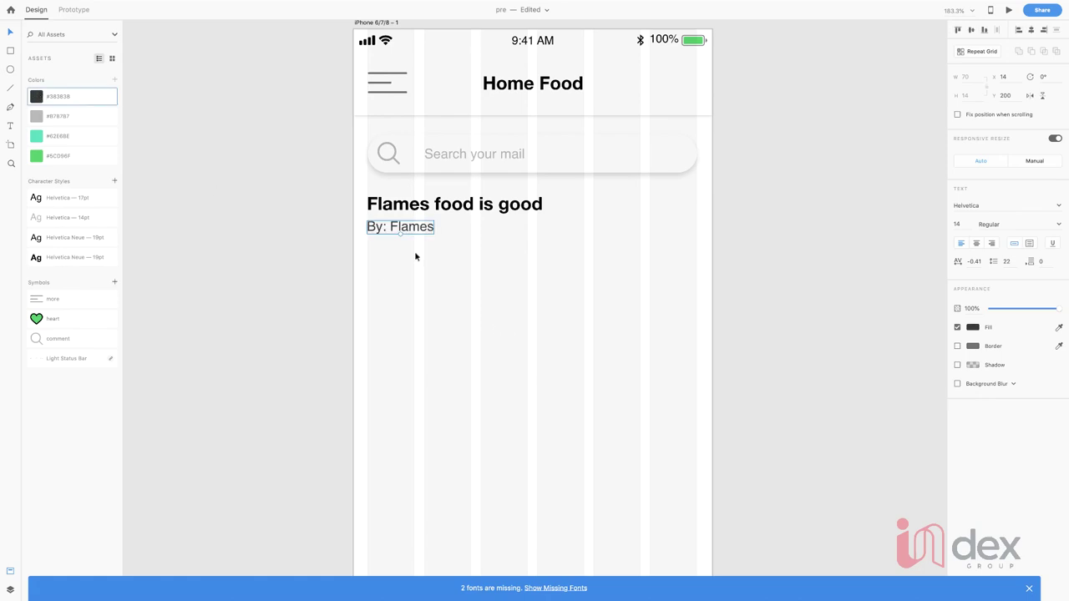
Step: Colour only the word "Flames" in the byline with the green asset swatch and move the line up to Y 198
drag(427, 226, 390, 227)
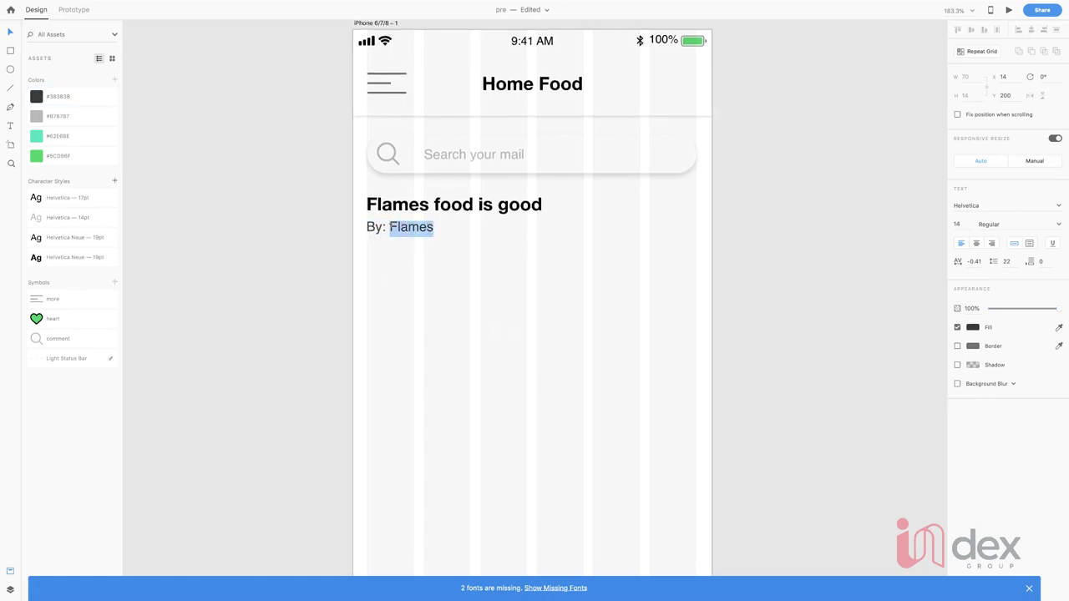
click(971, 327)
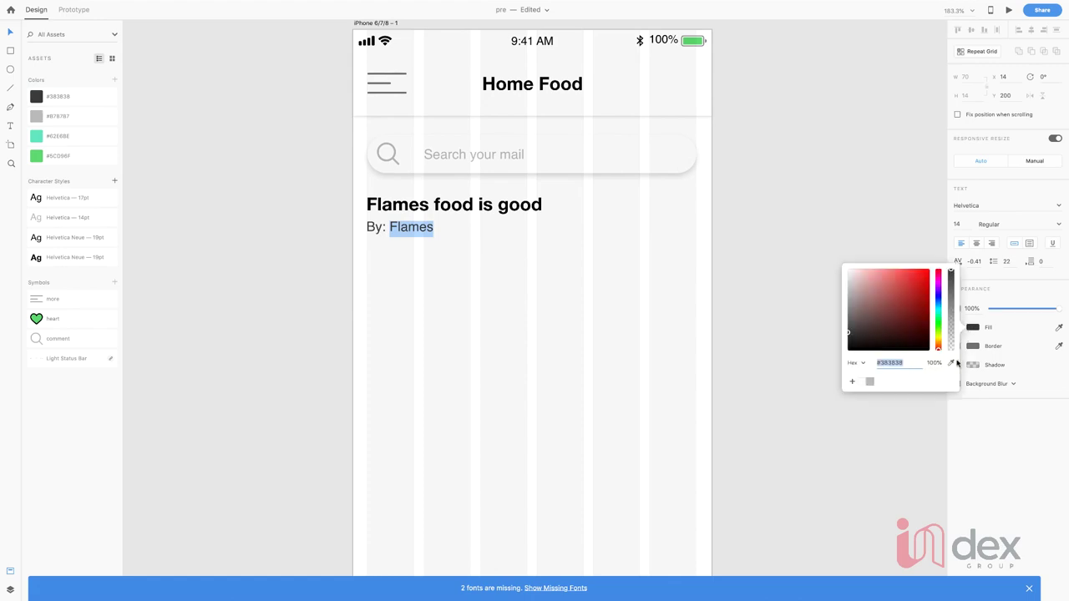
click(950, 363)
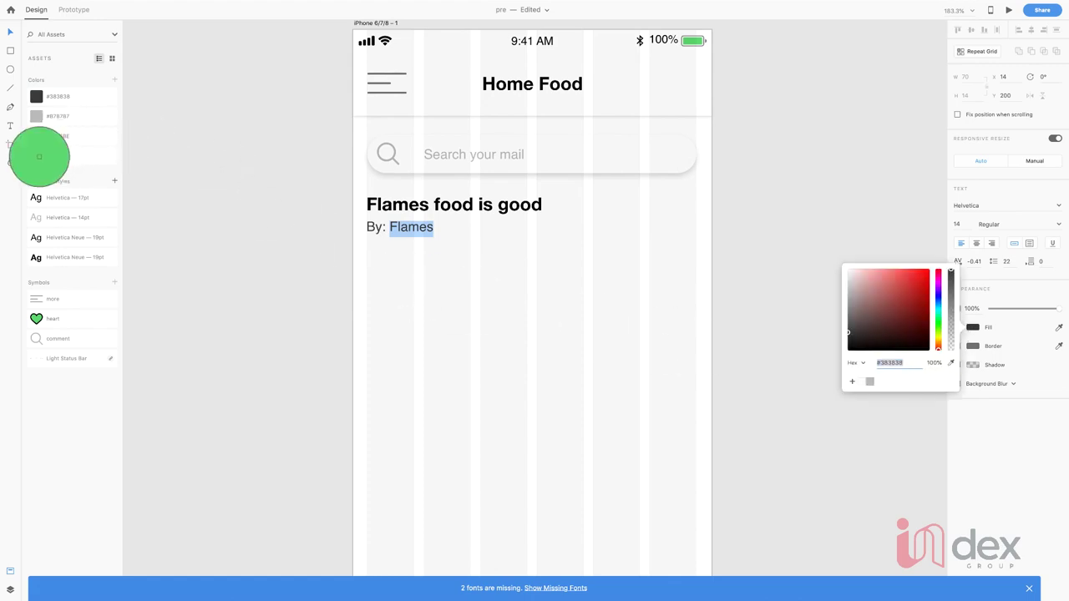
click(41, 155)
key(Escape)
key(Escape)
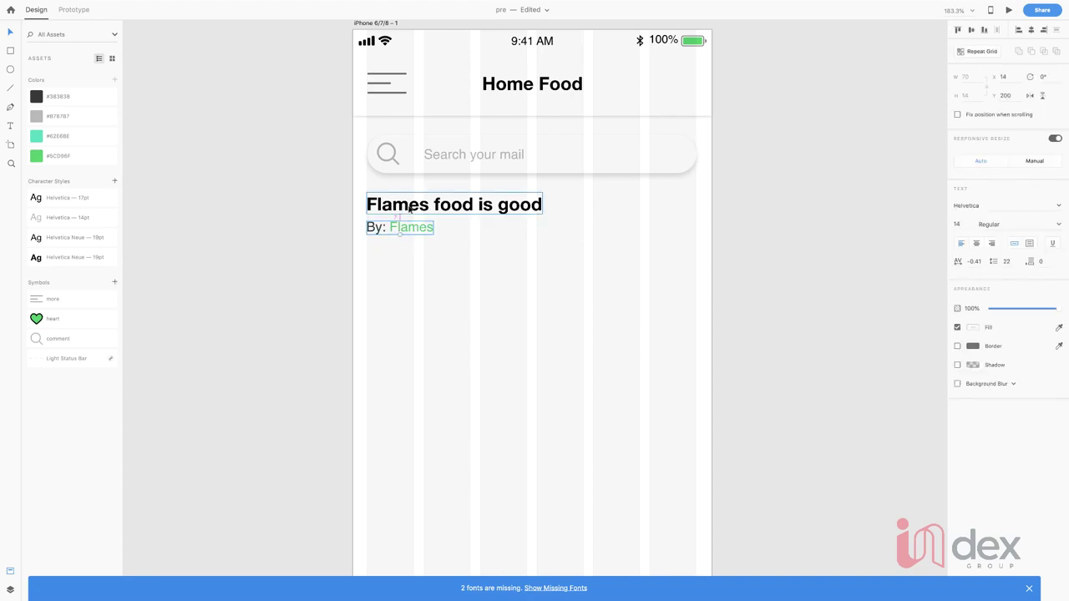
key(Up)
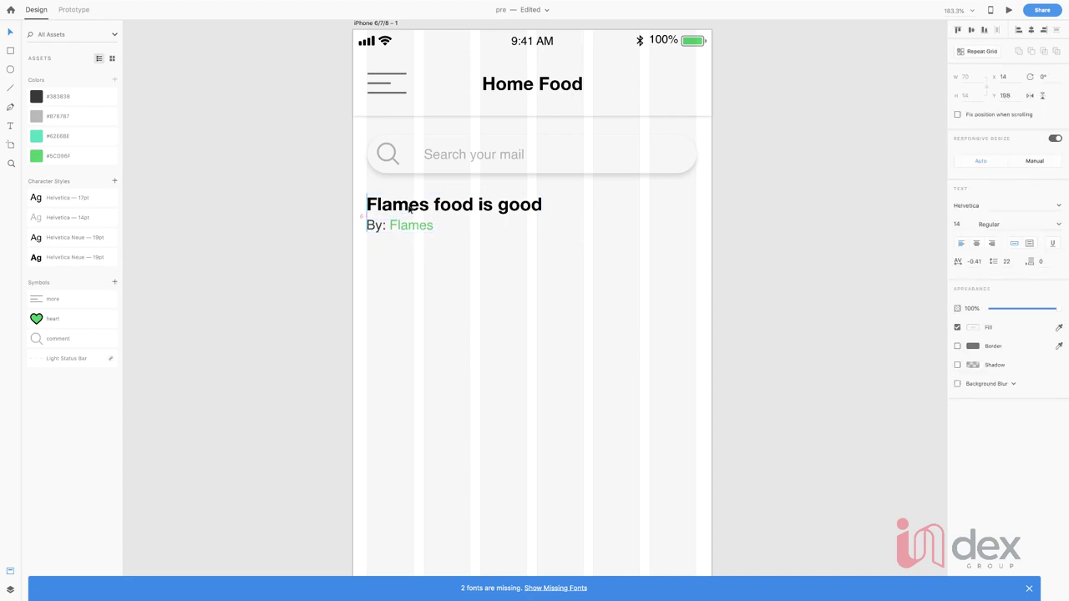
click(436, 231)
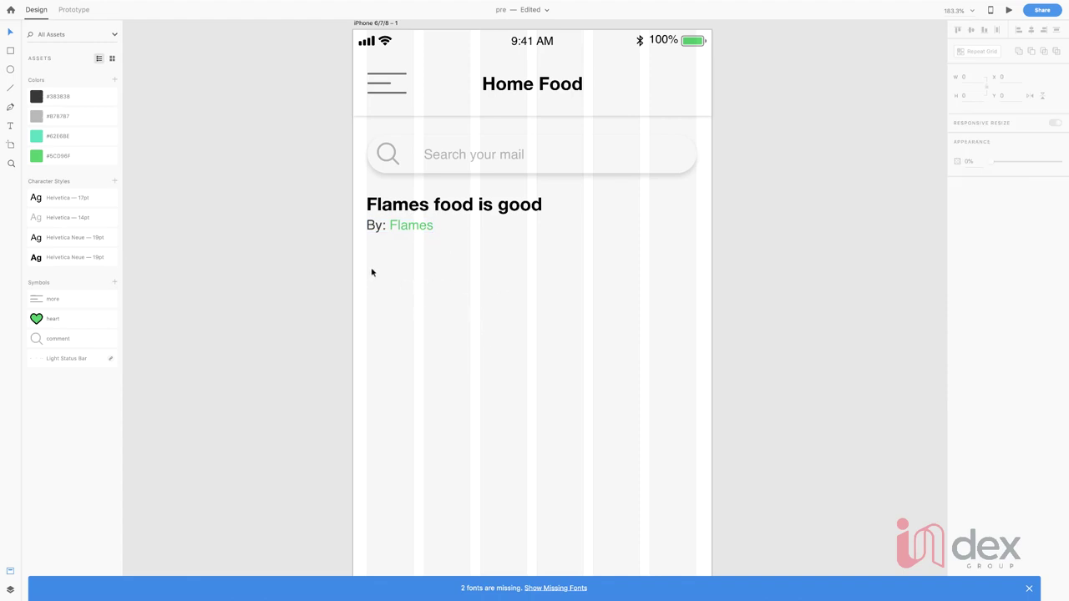
Step: Draw a 344-wide rectangle across the grid columns below the byline at X 15, Y 231 and set its height to 135
key(e)
drag(367, 251, 695, 377)
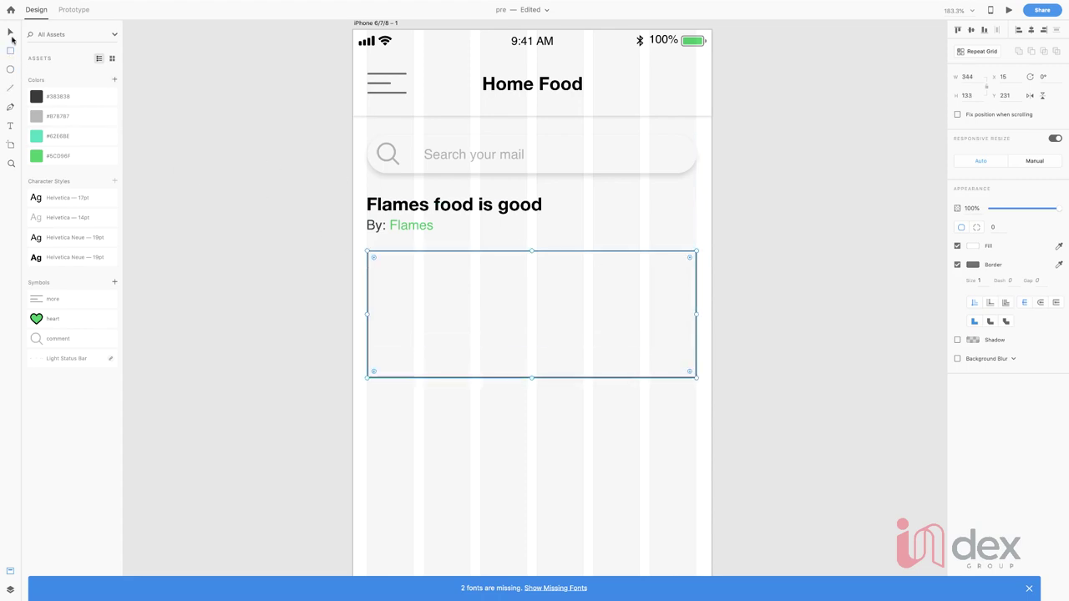
click(8, 33)
click(969, 95)
text(1)
Step: Fill the rectangle with Delicious-Food.jpg from the Finder folder and remove its border
key(ctrl+Left)
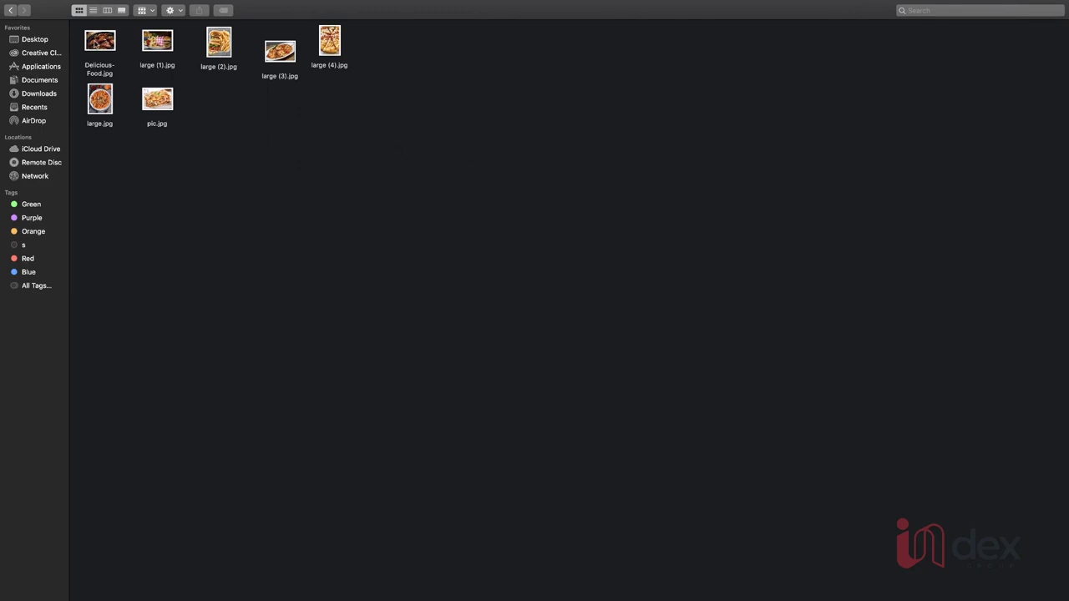
drag(96, 43, 648, 307)
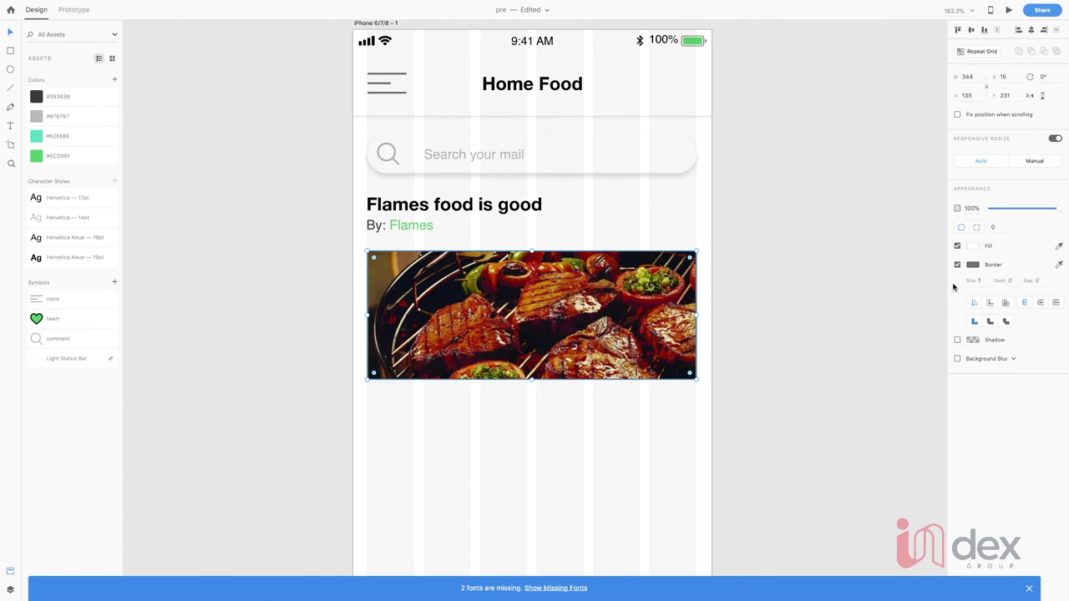
click(406, 231)
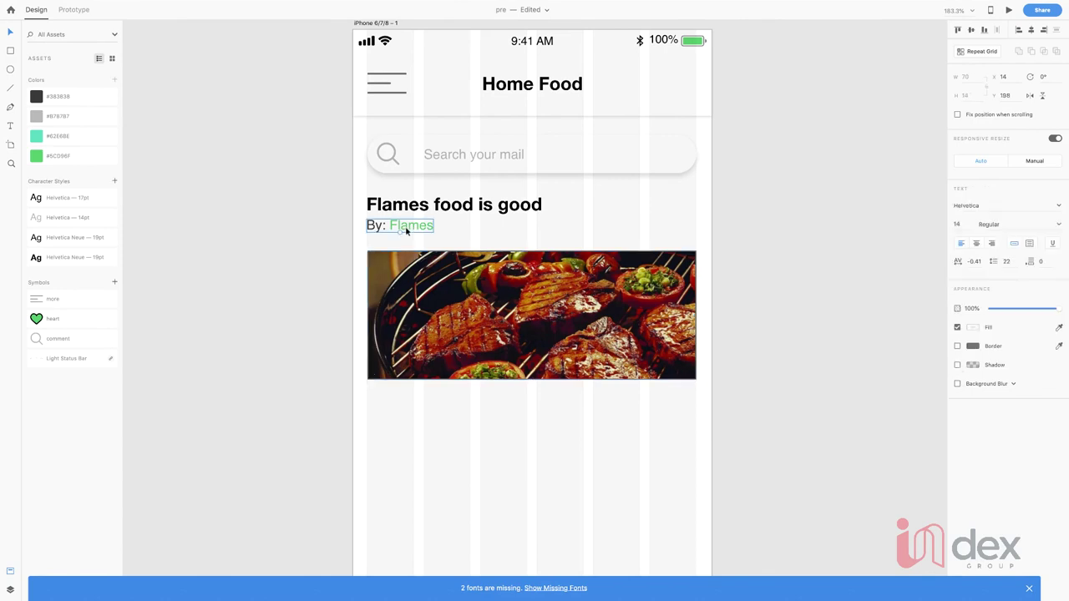
click(602, 361)
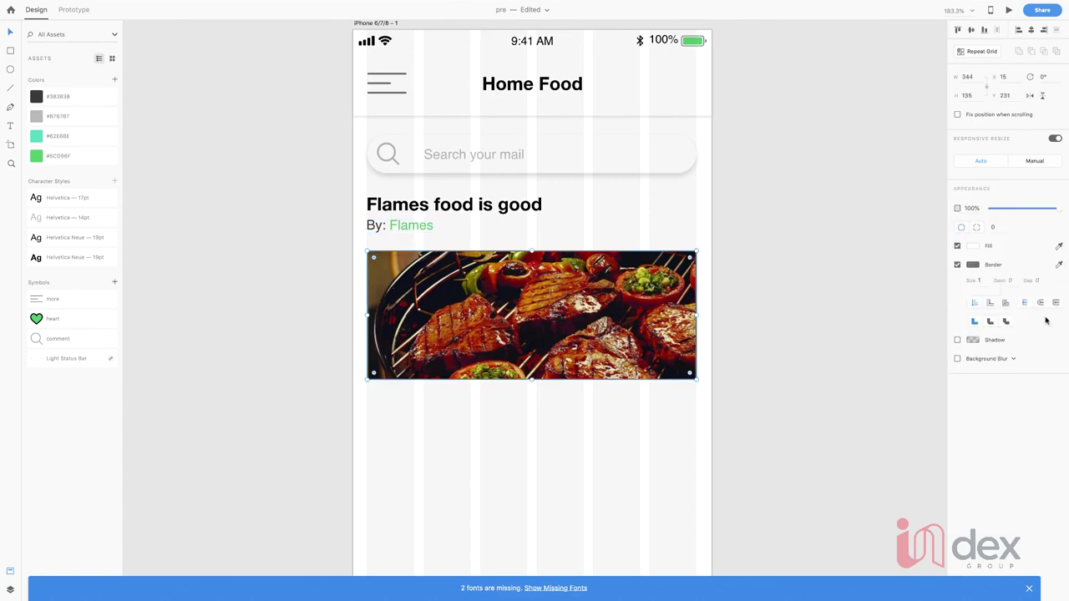
click(957, 265)
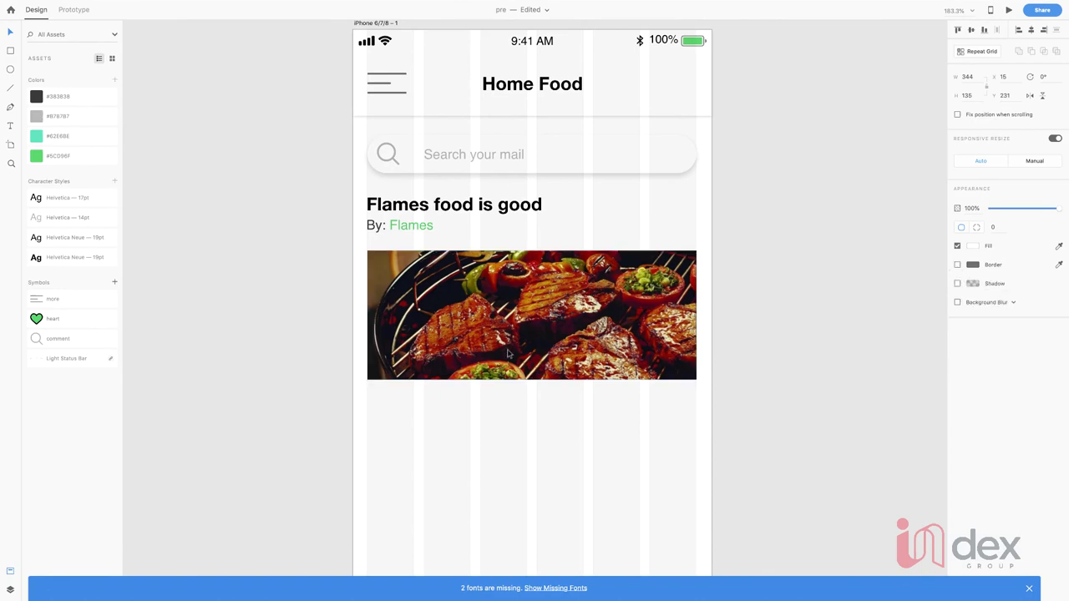
Step: Move the food picture up toward the byline to Y 222
key(Up)
key(Up)
key(Up)
key(Up)
key(Up)
key(Up)
key(Up)
key(Up)
key(Up)
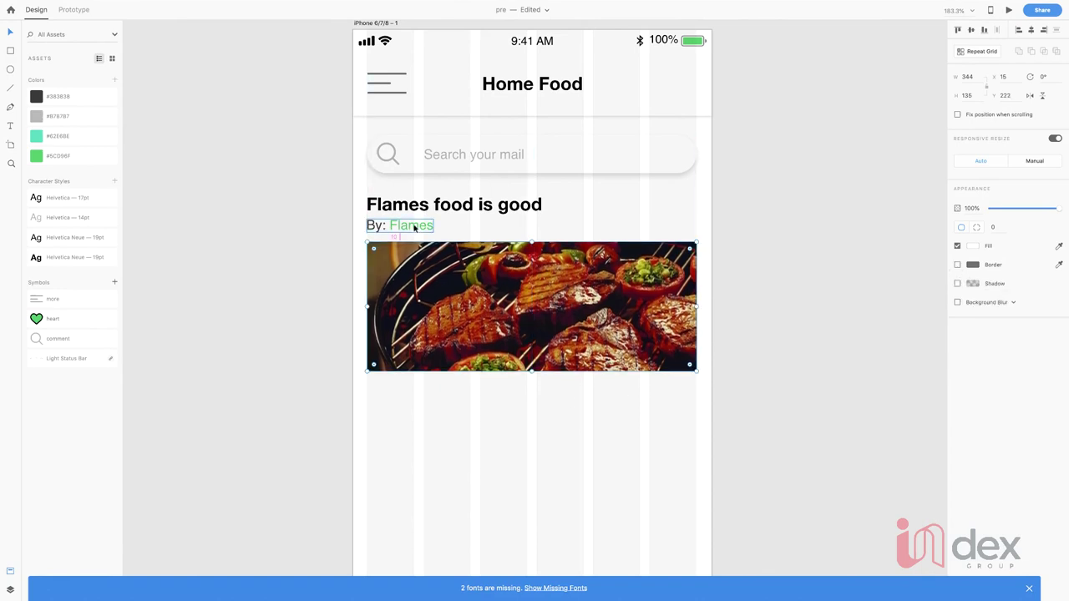
click(561, 397)
Step: Move the heading, byline and food picture down together so the group starts at Y 210
scroll(530, 341, down, 5)
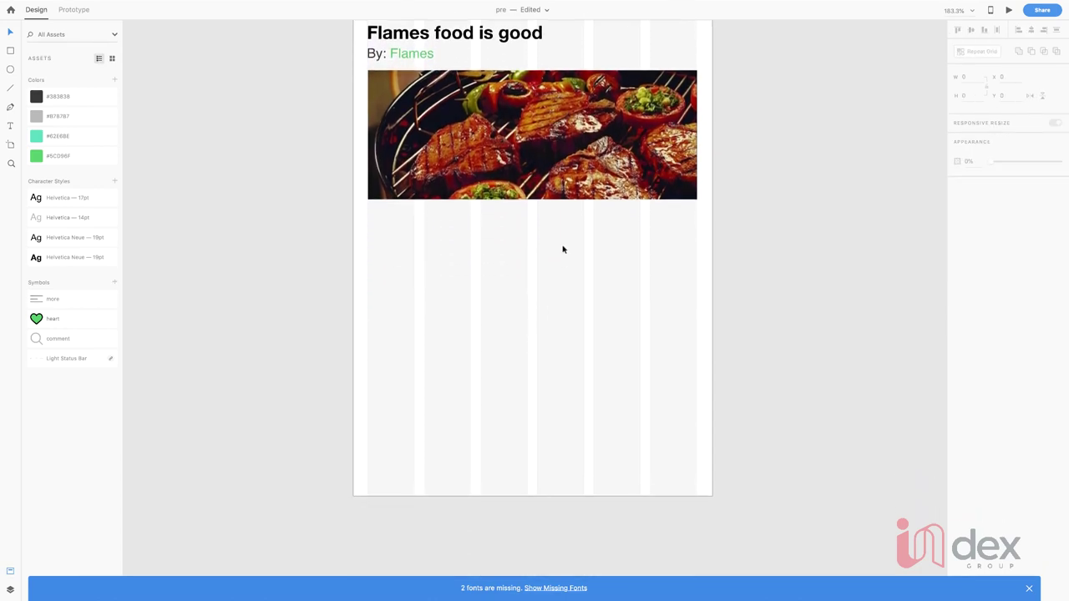
scroll(489, 206, up, 3)
scroll(489, 206, down, 2)
click(491, 205)
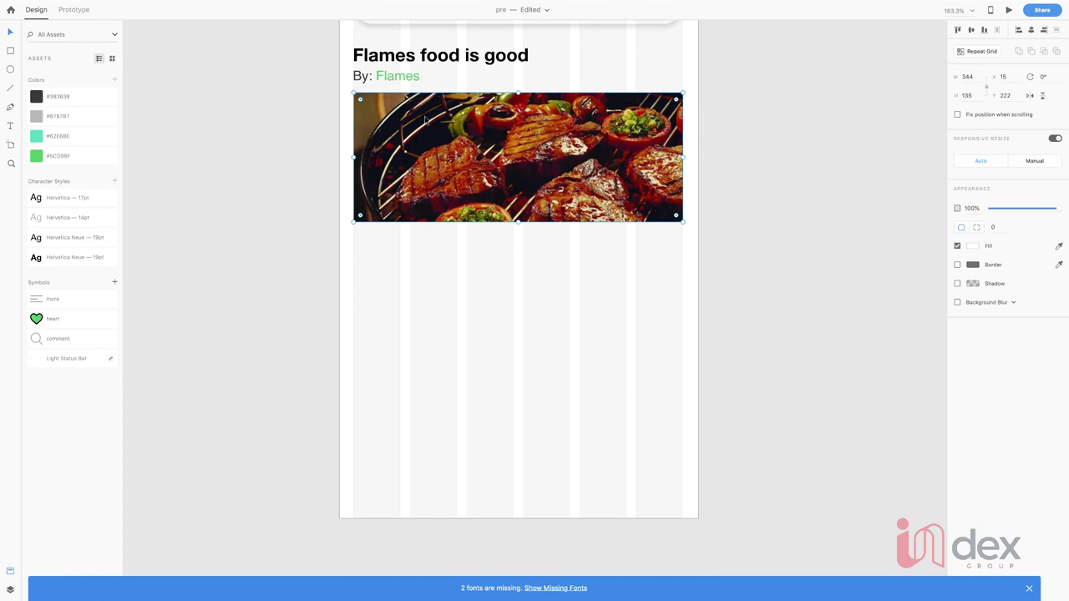
shift+click(393, 78)
shift+click(396, 56)
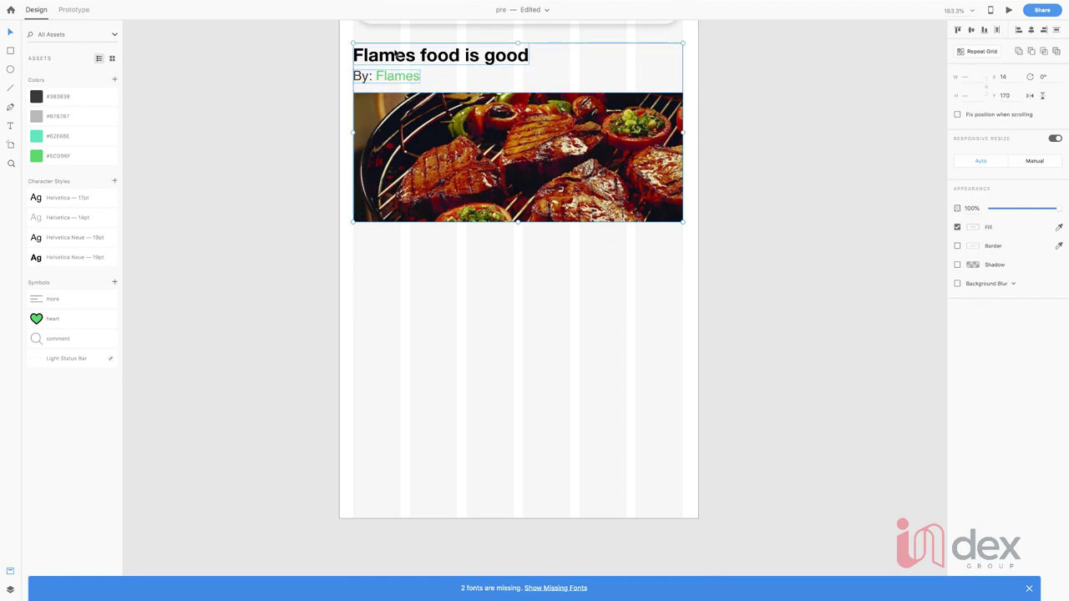
key(shift+Down)
key(shift+Down)
key(shift+Down)
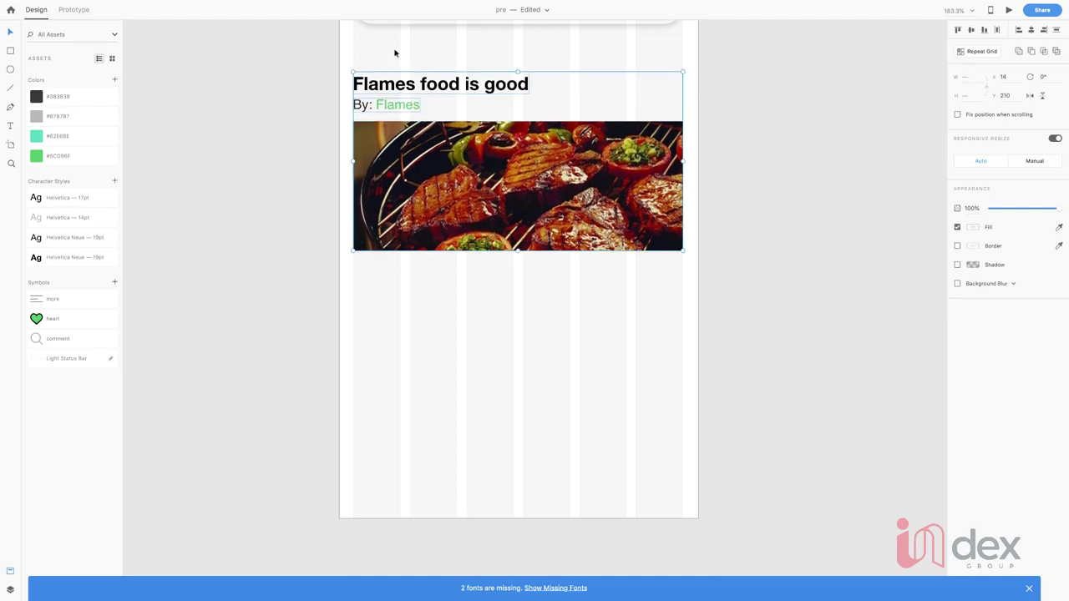
key(shift+Down)
Step: Draw an 84-wide rectangle between the search bar and the heading at X 15, Y 170 and set its height to 25
scroll(395, 53, up, 2)
scroll(395, 53, right, 2)
scroll(395, 53, up, 1)
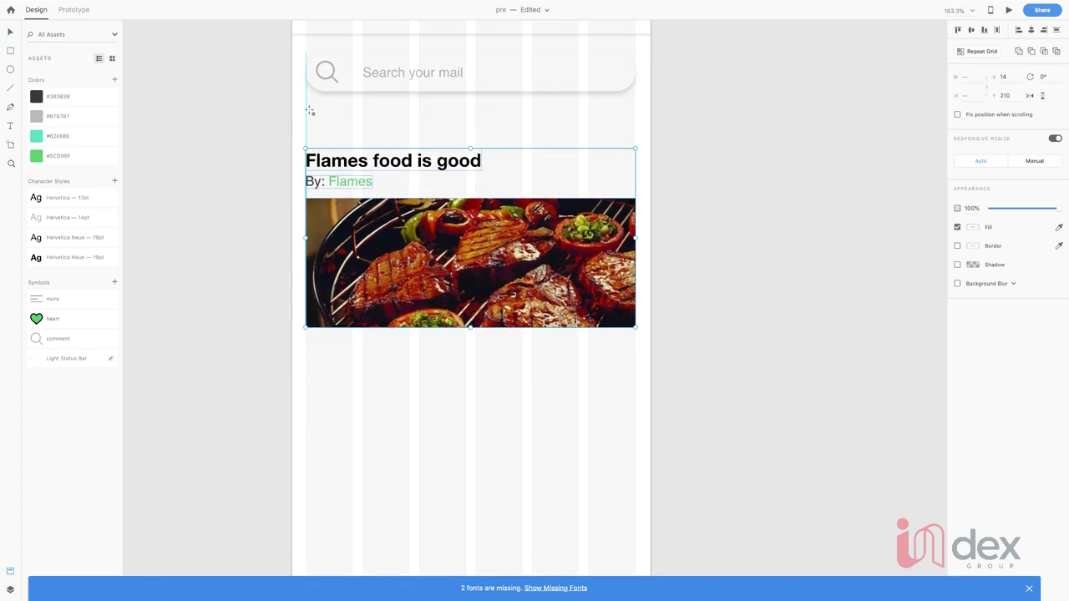
drag(306, 110, 387, 129)
click(967, 95)
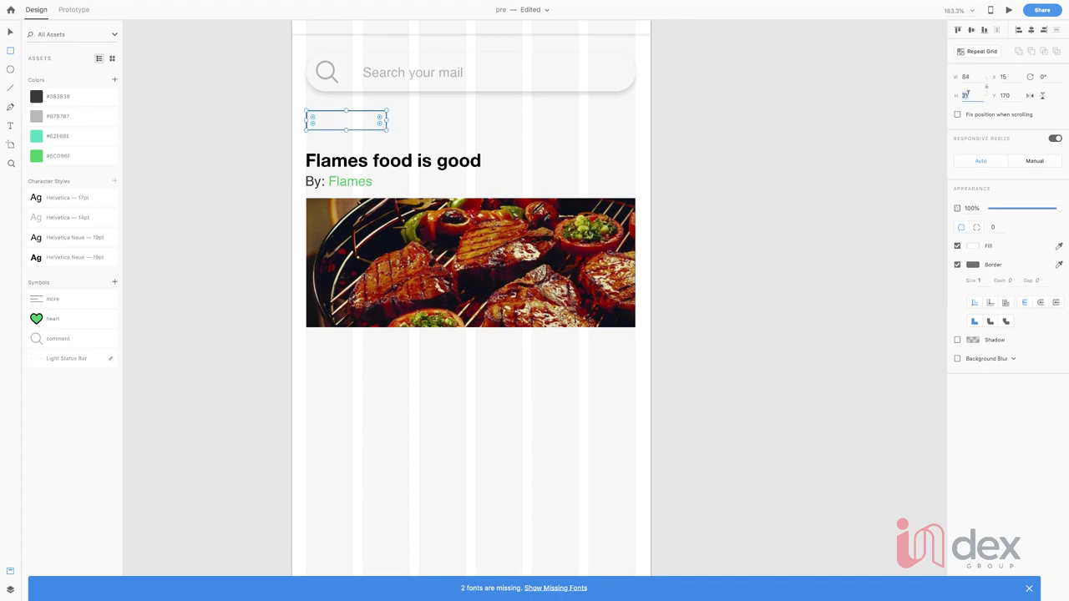
text(25)
key(Return)
Step: Round the small rectangle's corners to 20 and remove its fill
text(20)
key(Return)
click(957, 247)
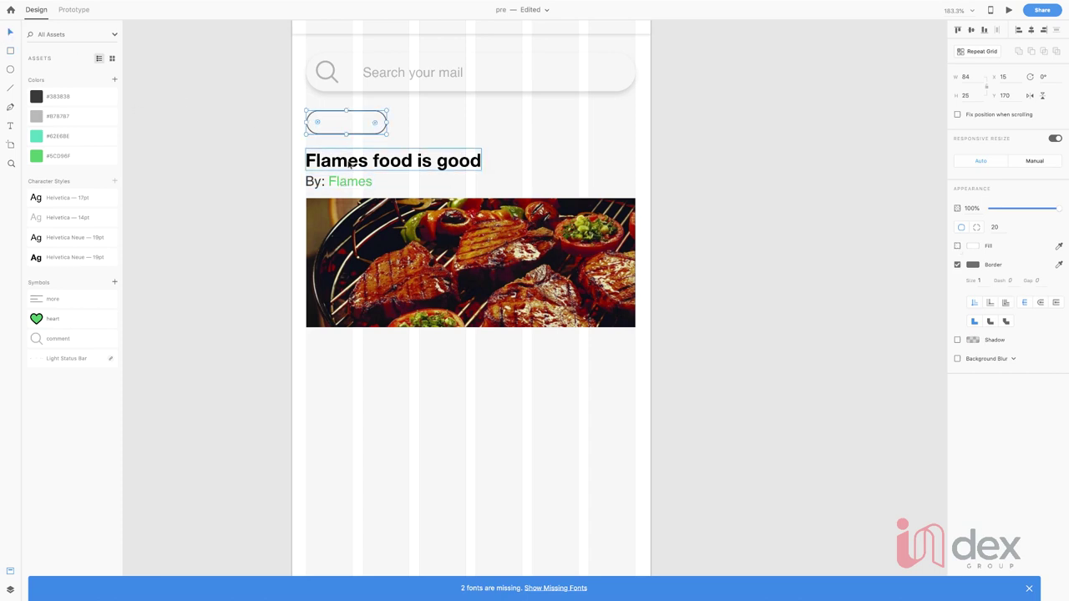
Step: Set the pill outline's border color to the saved light gray #B7B7B7
click(350, 165)
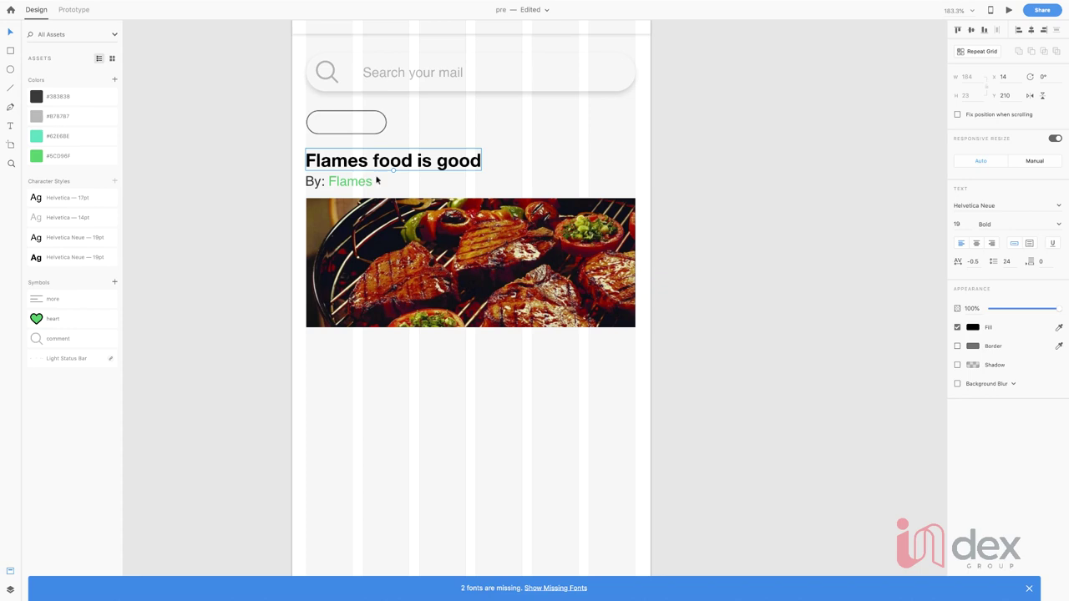
click(355, 133)
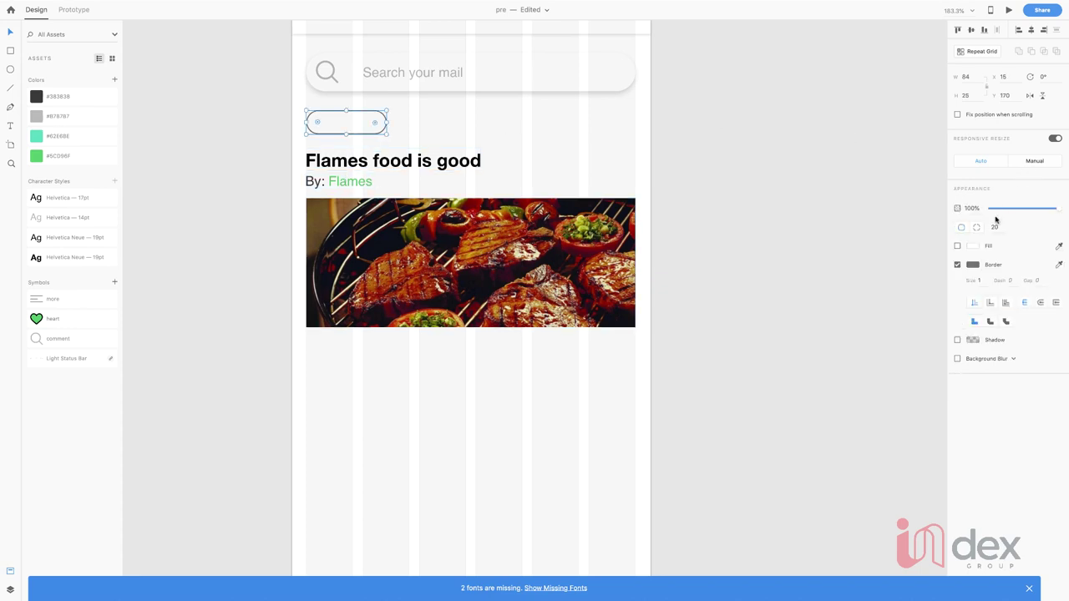
click(972, 264)
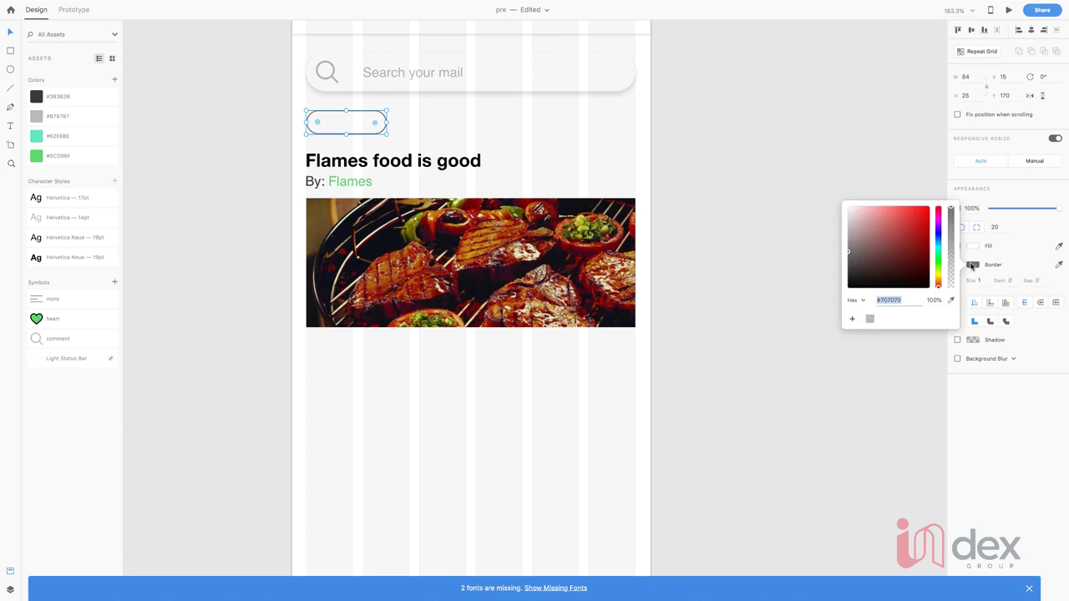
click(870, 321)
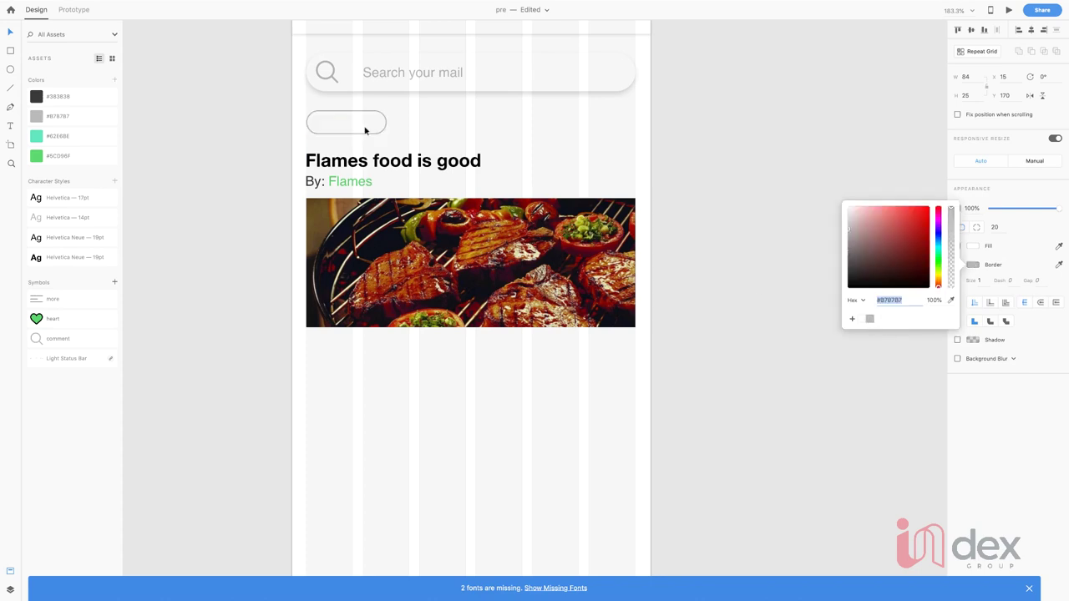
Step: Add the text "Today" over the pill outline and apply the gray Helvetica 14pt character style
click(350, 182)
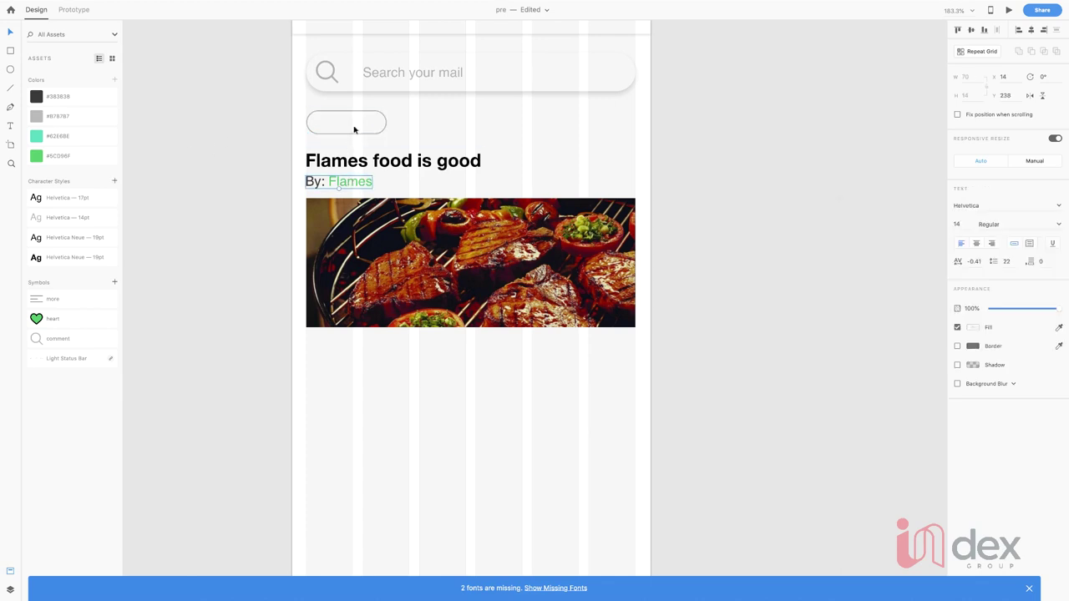
key(Escape)
click(357, 121)
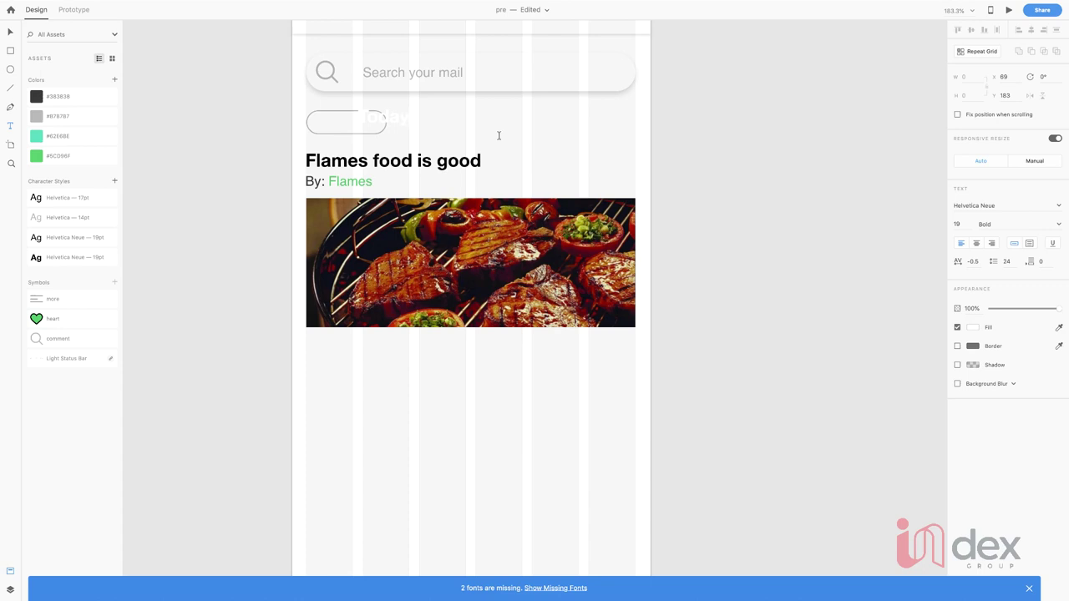
key(Escape)
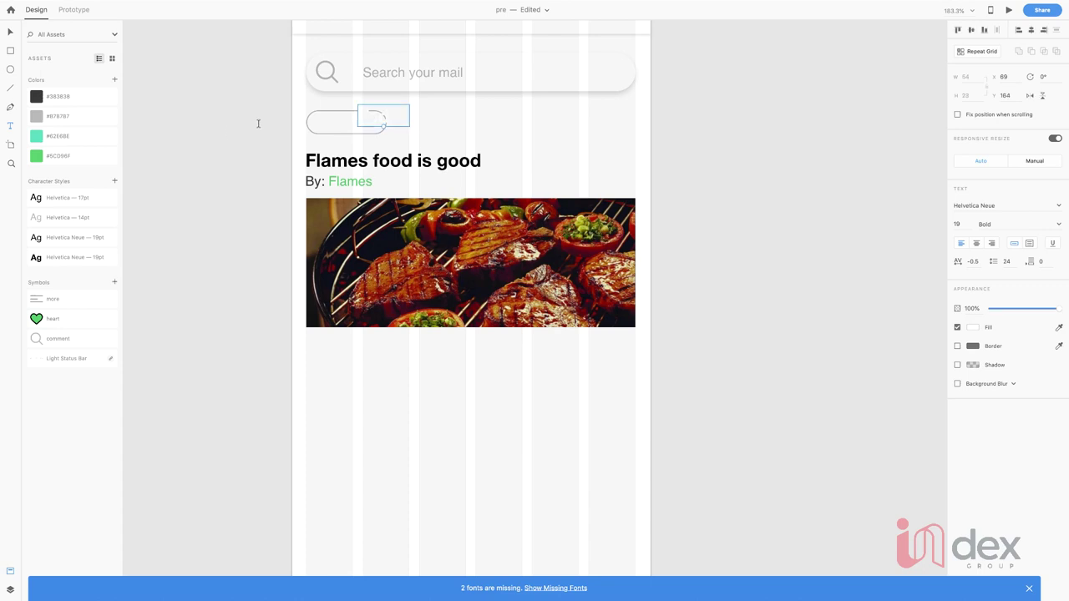
click(78, 226)
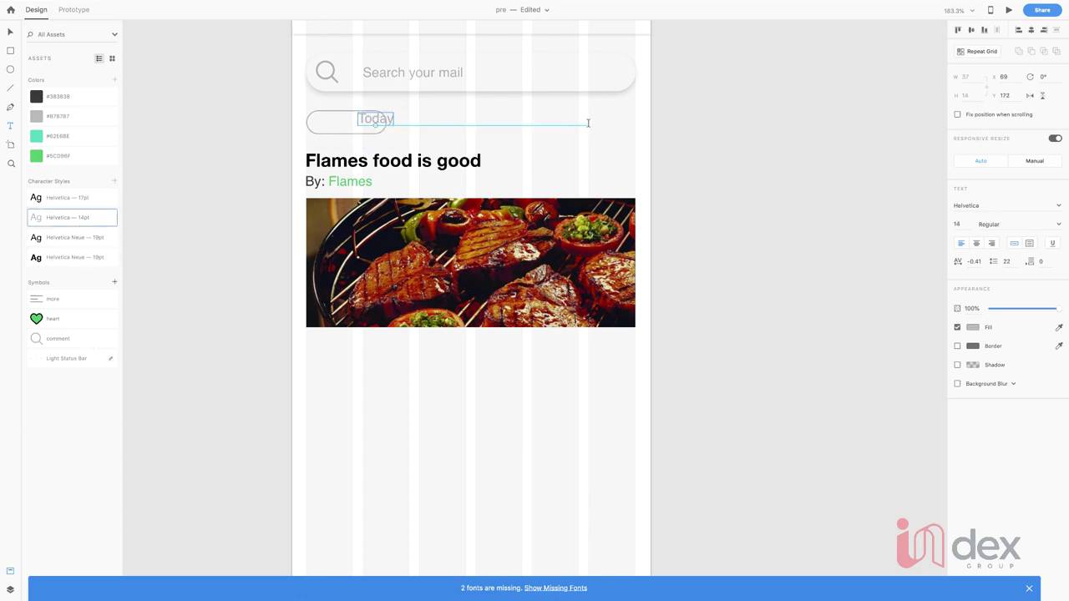
Step: Move the "Today" label left and down into the middle of the pill outline, to about X 37, Y 175
key(shift+Left)
key(shift+Left)
key(shift+Left)
key(Left)
key(Down)
key(Down)
key(Down)
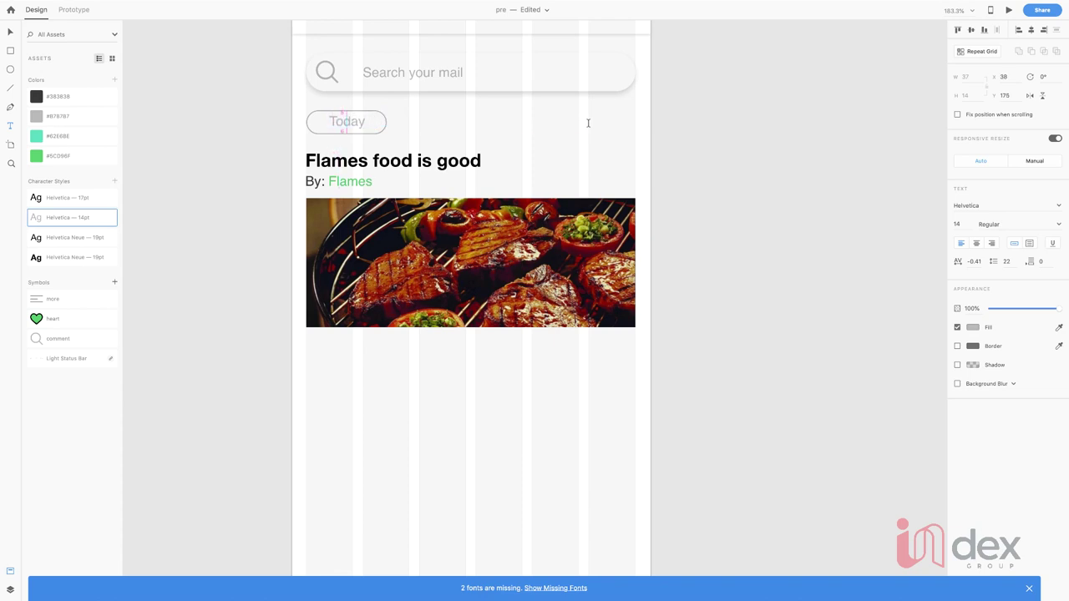
key(Left)
Step: Align the "Today" label and the pill outline on their horizontal and vertical centers
key(v)
click(321, 114)
click(354, 125)
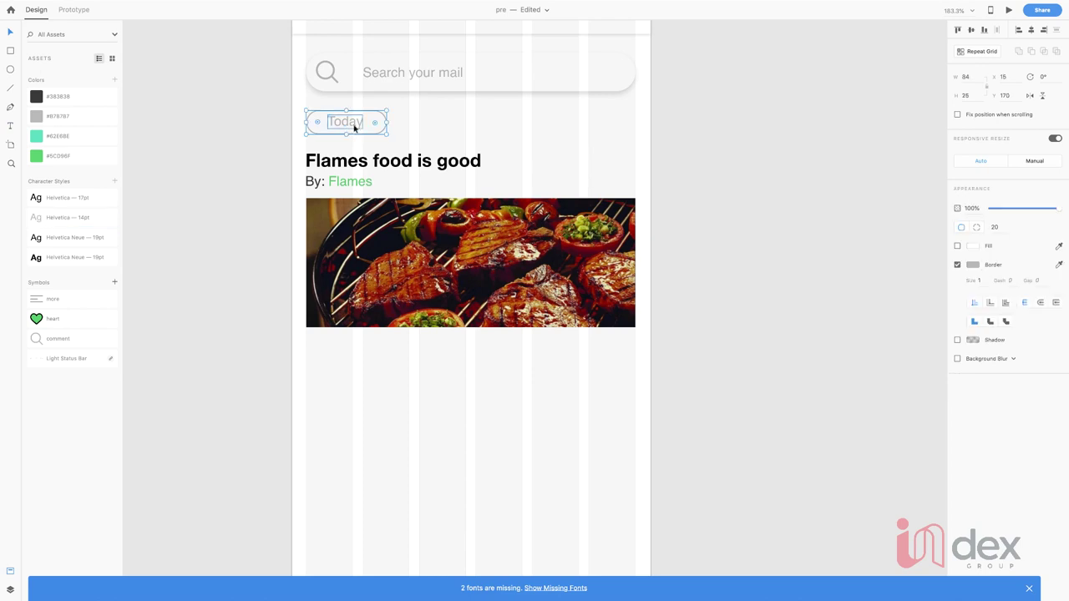
click(1031, 30)
click(970, 30)
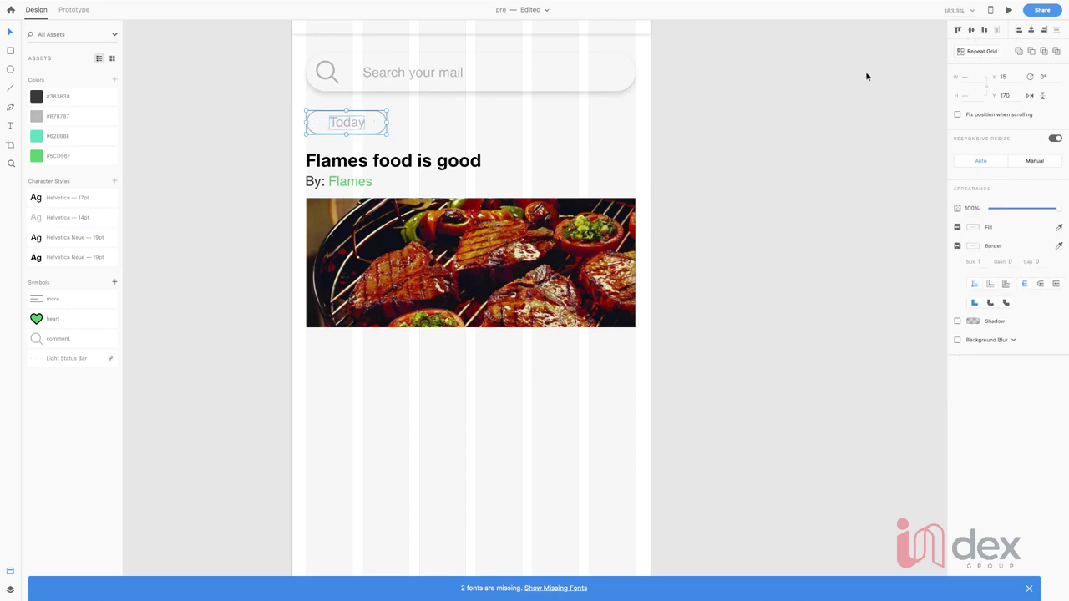
click(532, 151)
Step: Move the heading, byline and food picture up together so they start at Y 205
scroll(418, 184, down, 2)
click(342, 148)
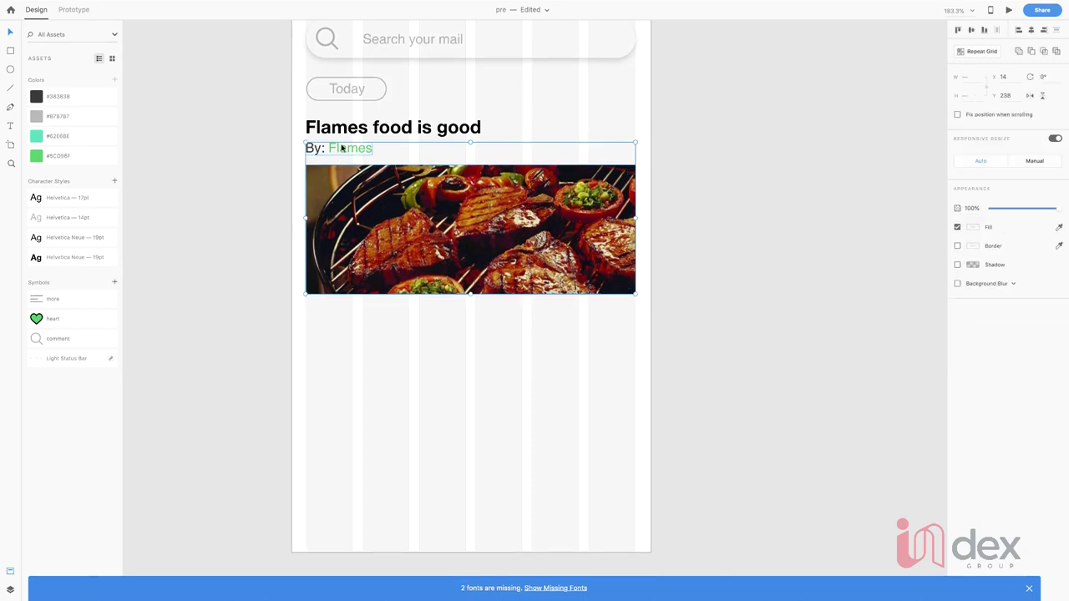
shift+click(353, 126)
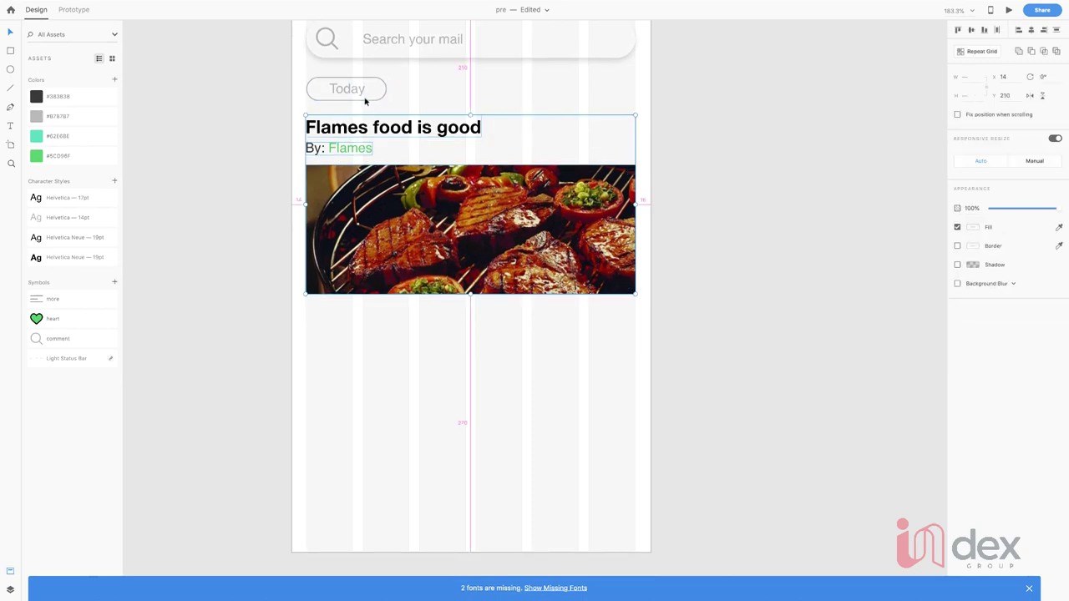
key(Up)
key(Up)
key(Up)
key(Up)
key(Up)
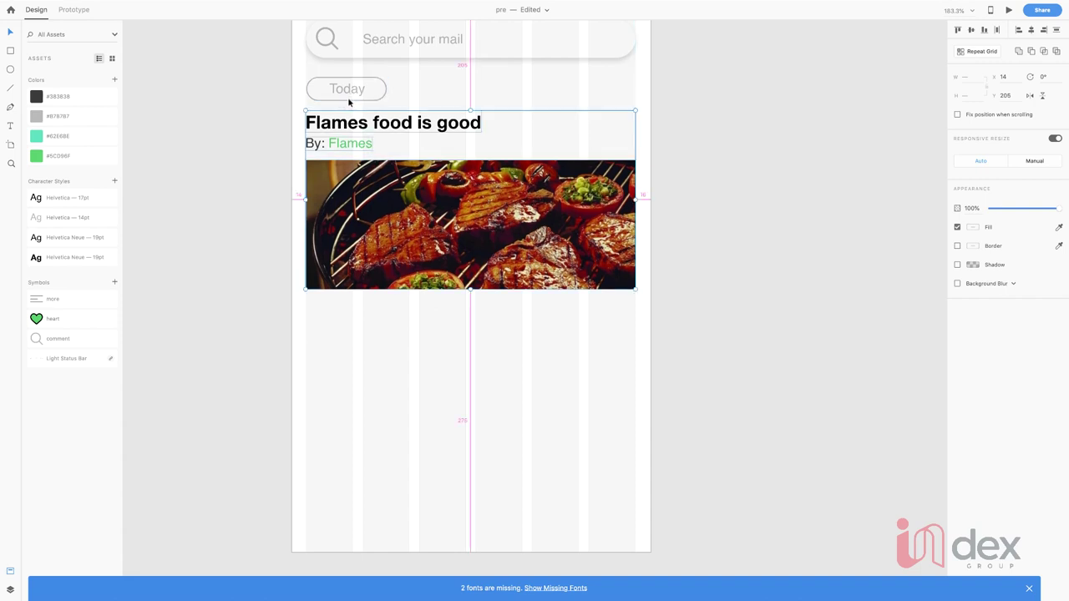
key(Up)
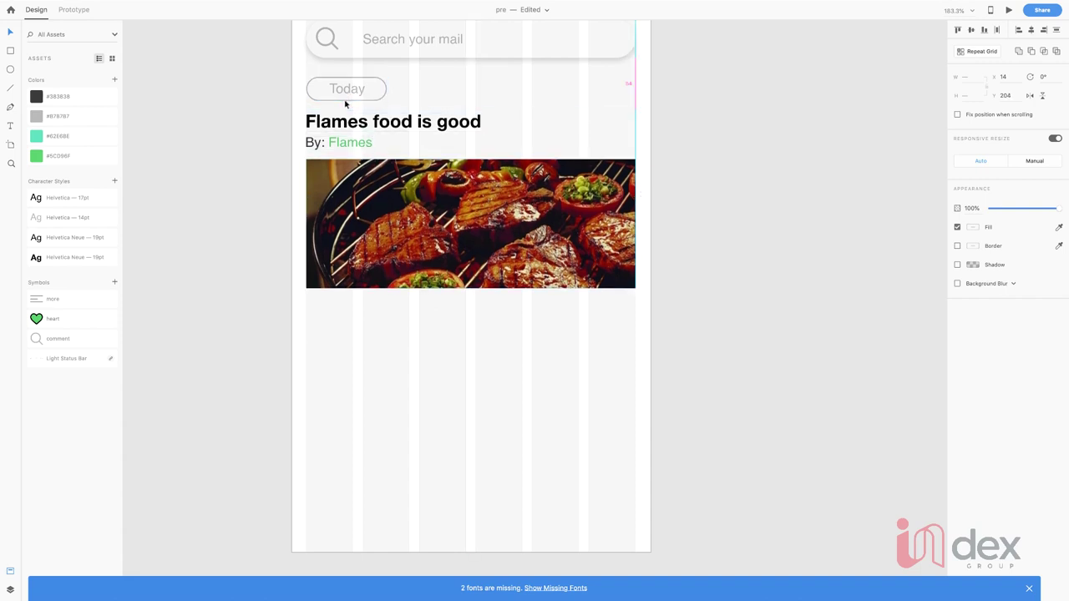
key(Down)
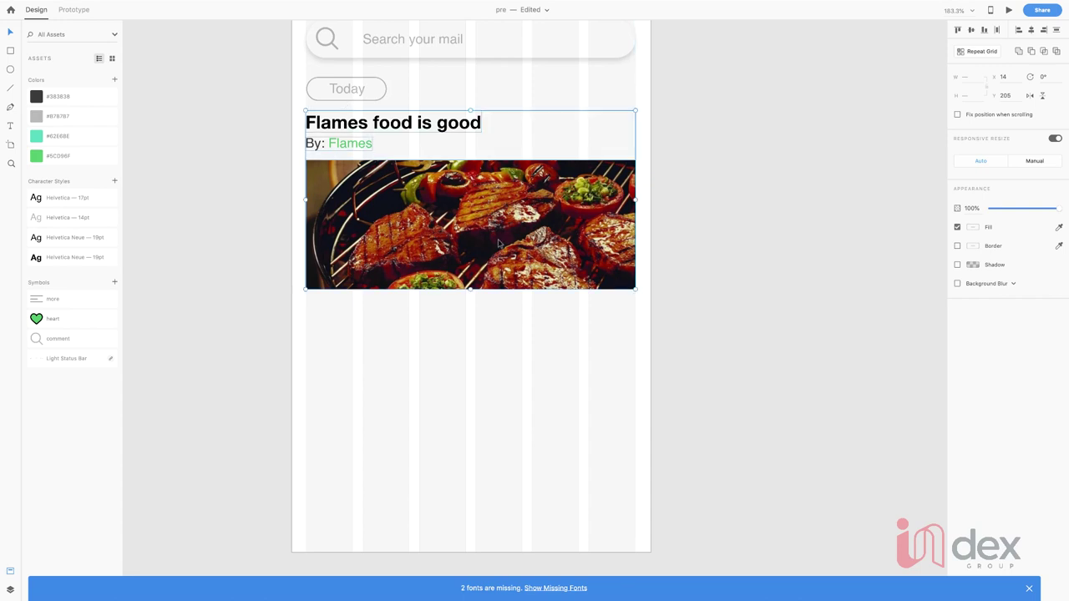
click(551, 296)
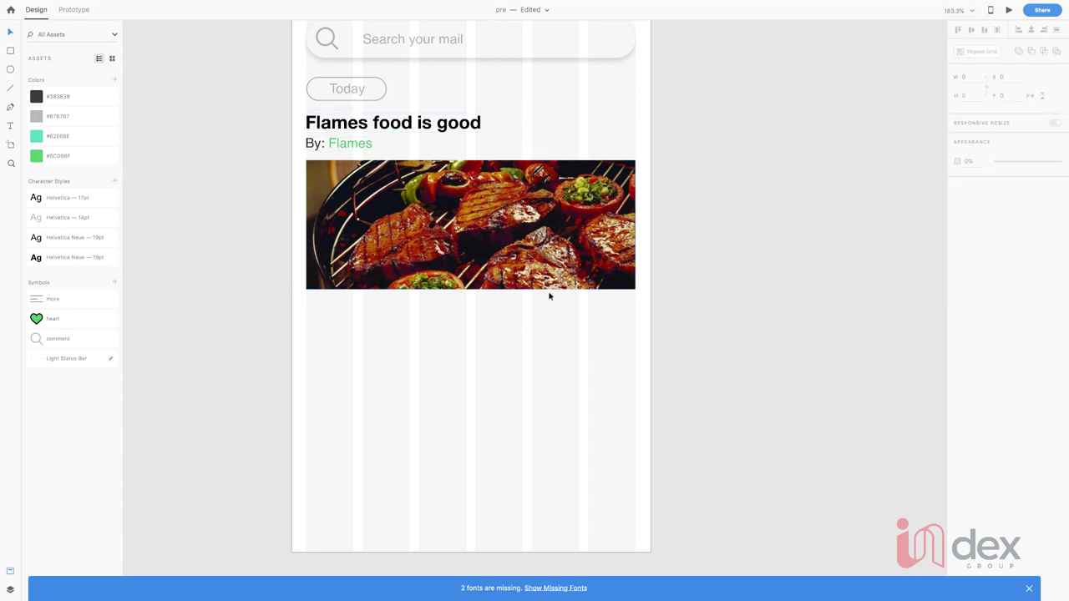
Step: Group the pill outline with its "Today" label and name the group "today"
click(419, 268)
click(376, 99)
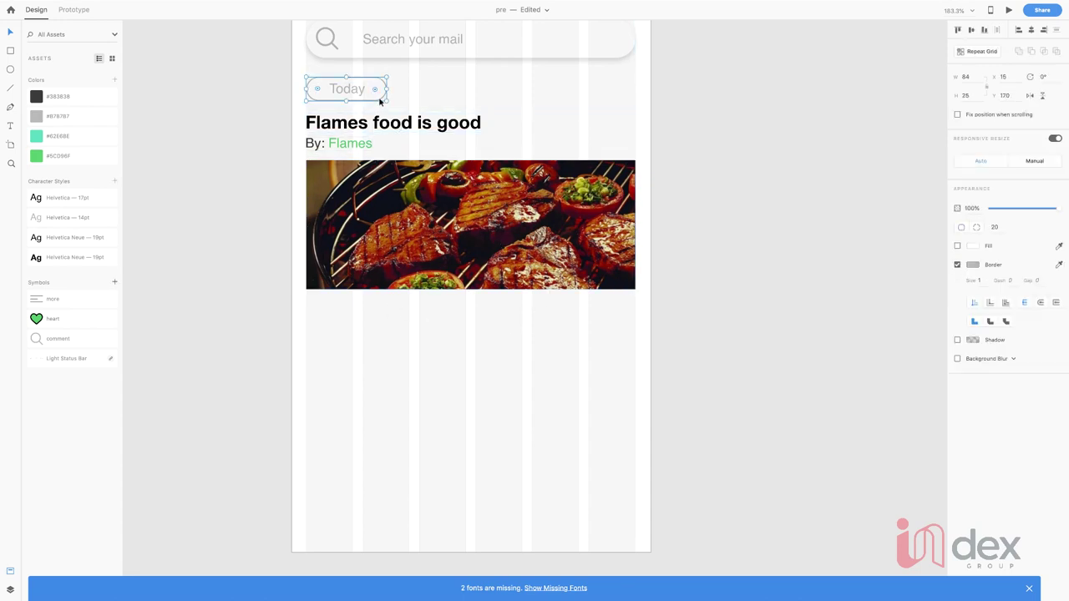
shift+click(358, 91)
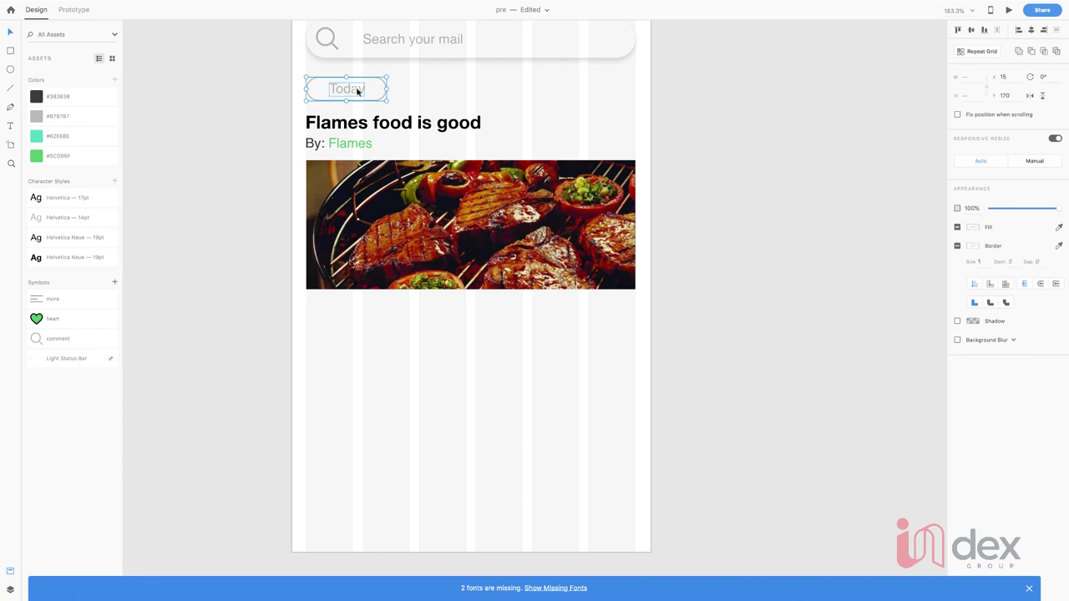
key(super+g)
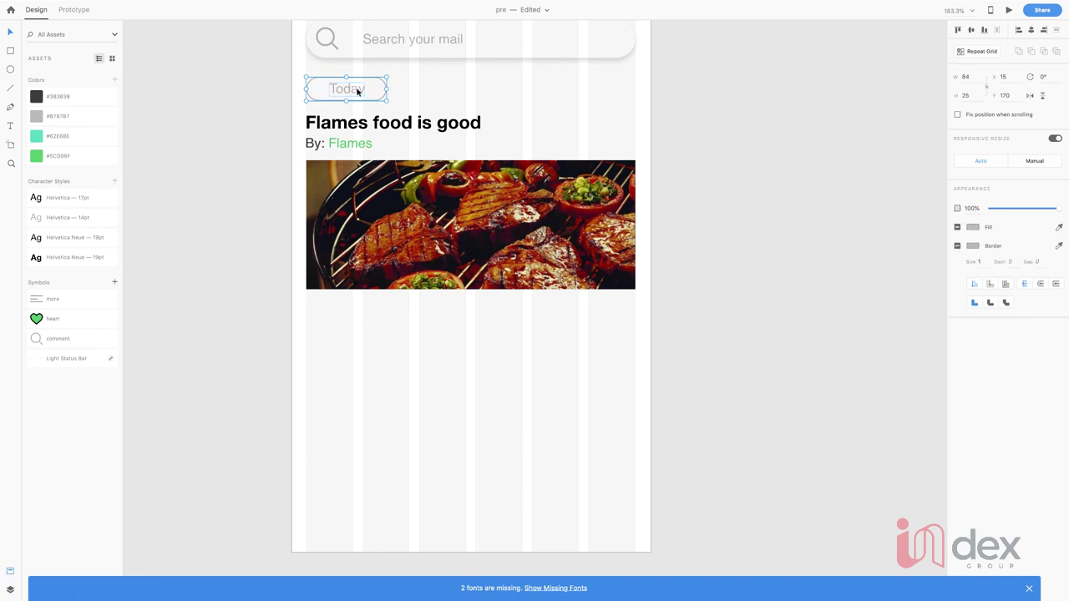
click(8, 589)
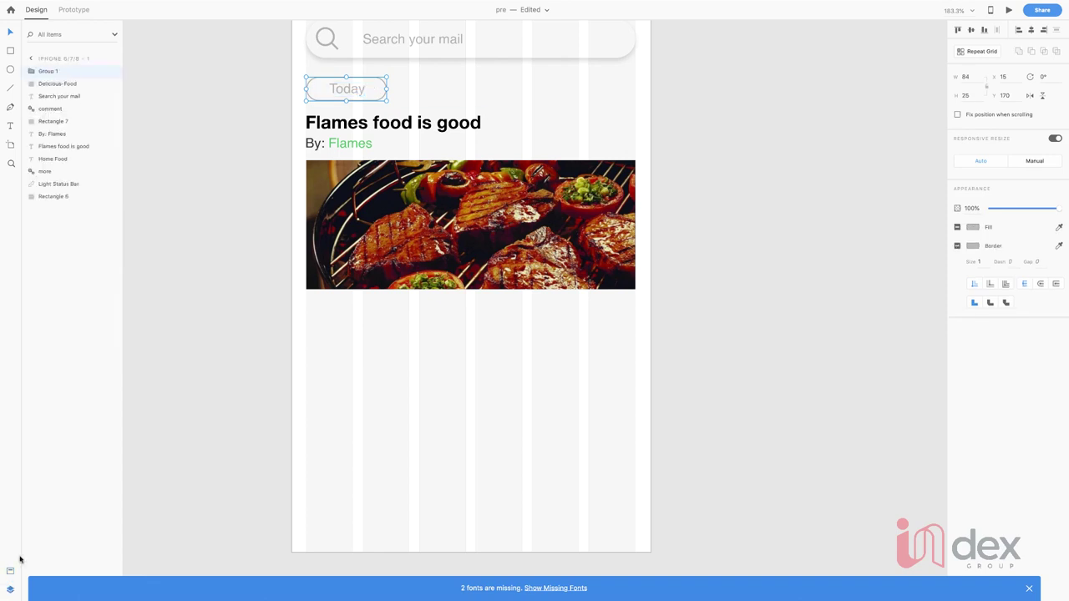
double_click(49, 71)
text(today)
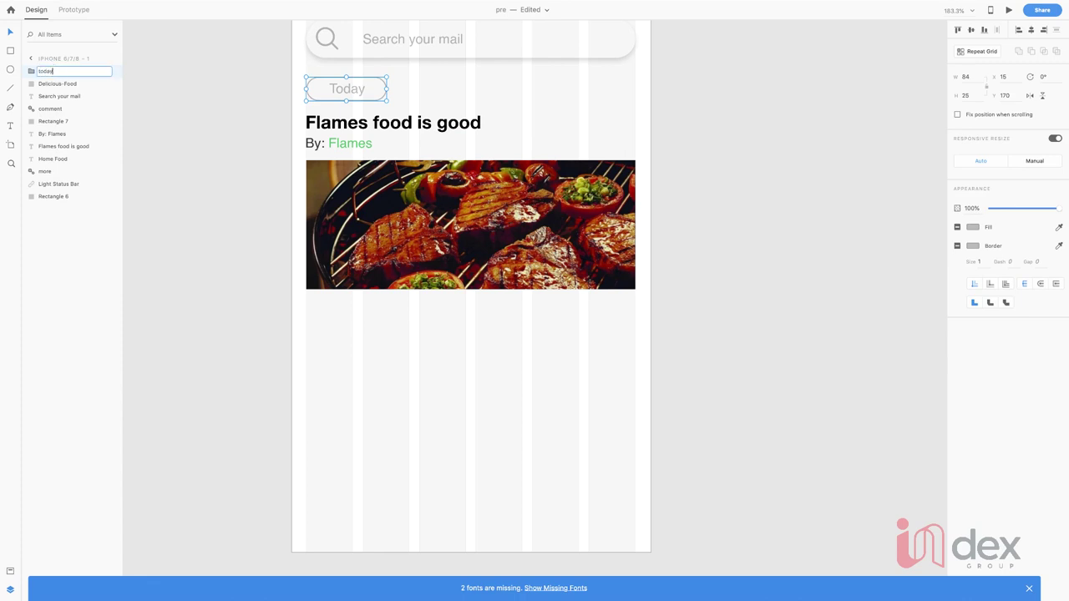
key(Return)
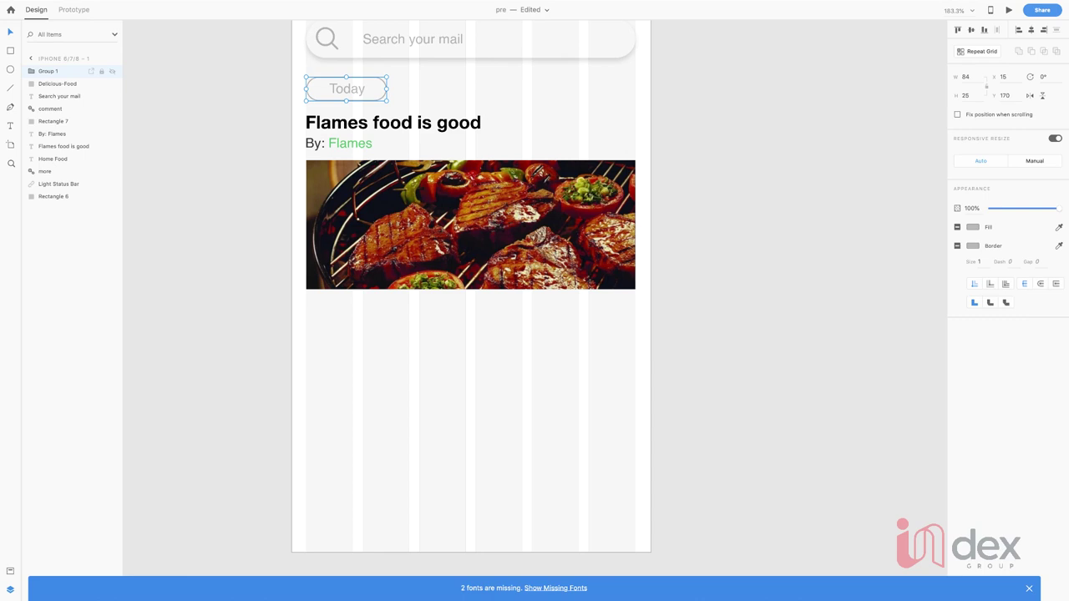
key(shift+Down)
key(shift+Down)
key(shift+Down)
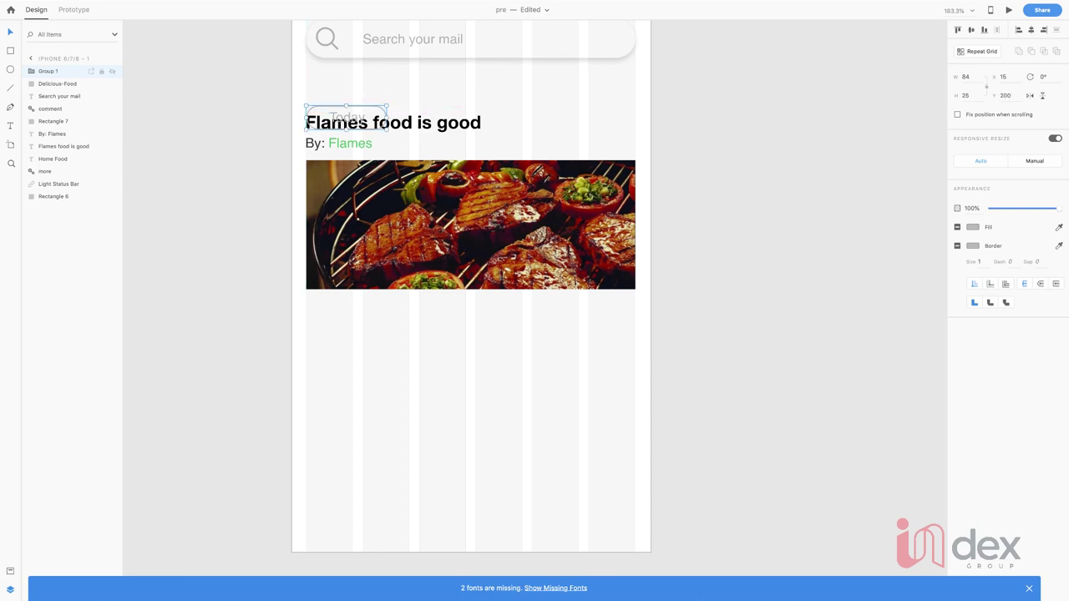
key(shift+Up)
key(shift+Up)
key(shift+Up)
Step: Duplicate the Today button and place the copy just below the food picture at Y 402
key(ctrl+d)
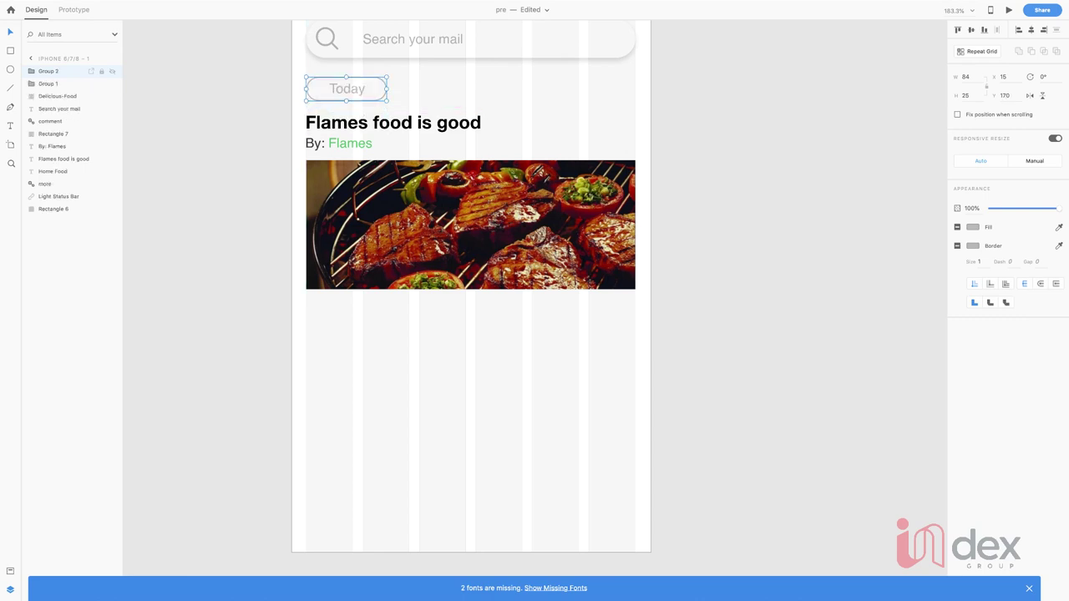
key(shift+Down)
key(shift+Down)
key(shift+Down)
key(shift+Down)
key(shift+Down)
key(shift+Down)
key(shift+Down)
key(shift+Down)
key(shift+Down)
key(shift+Down)
key(shift+Down)
key(shift+Down)
key(shift+Down)
key(shift+Down)
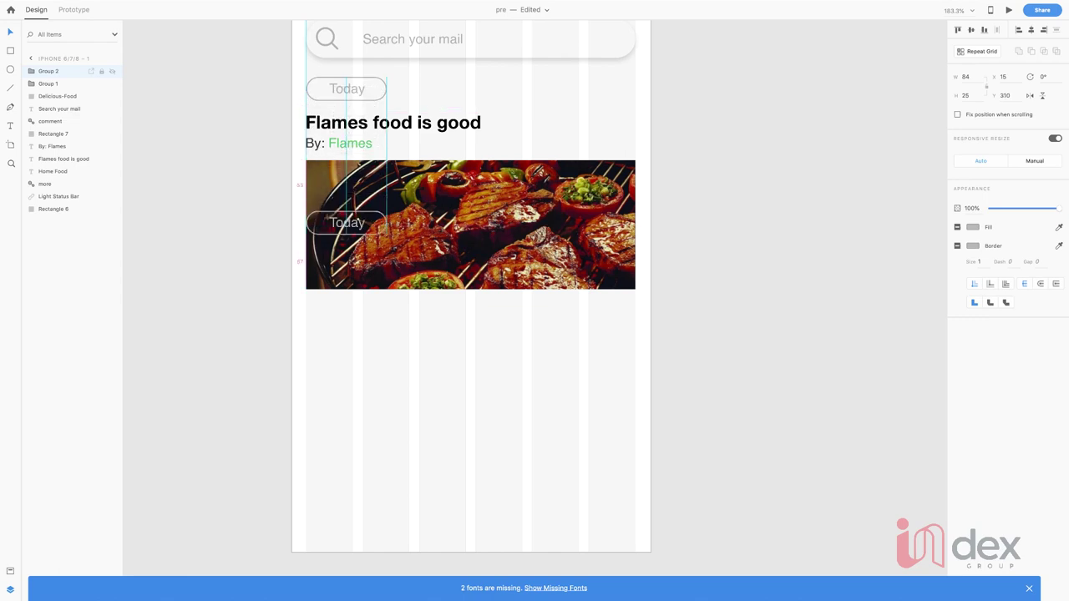
key(shift+Down)
key(shift+Down)
key(shift+Down)
key(shift+Down)
key(shift+Down)
key(shift+Down)
key(shift+Down)
key(shift+Down)
key(shift+Down)
key(shift+Down)
key(shift+Down)
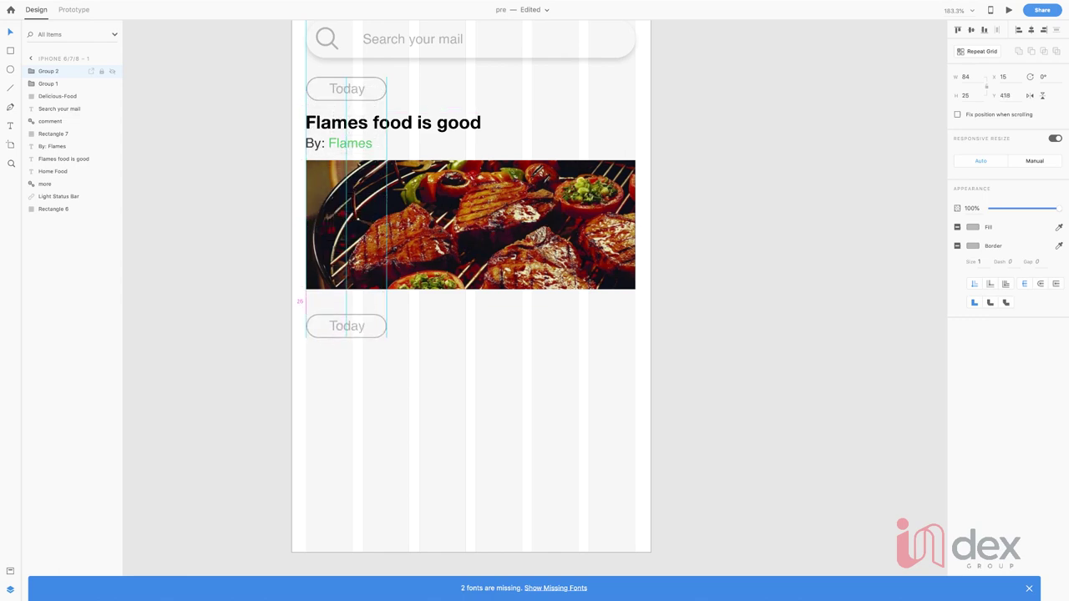
key(Up)
key(Up)
key(Up)
key(Up)
key(Up)
key(Up)
key(Up)
key(Up)
key(Up)
key(Up)
key(Up)
key(Up)
key(Up)
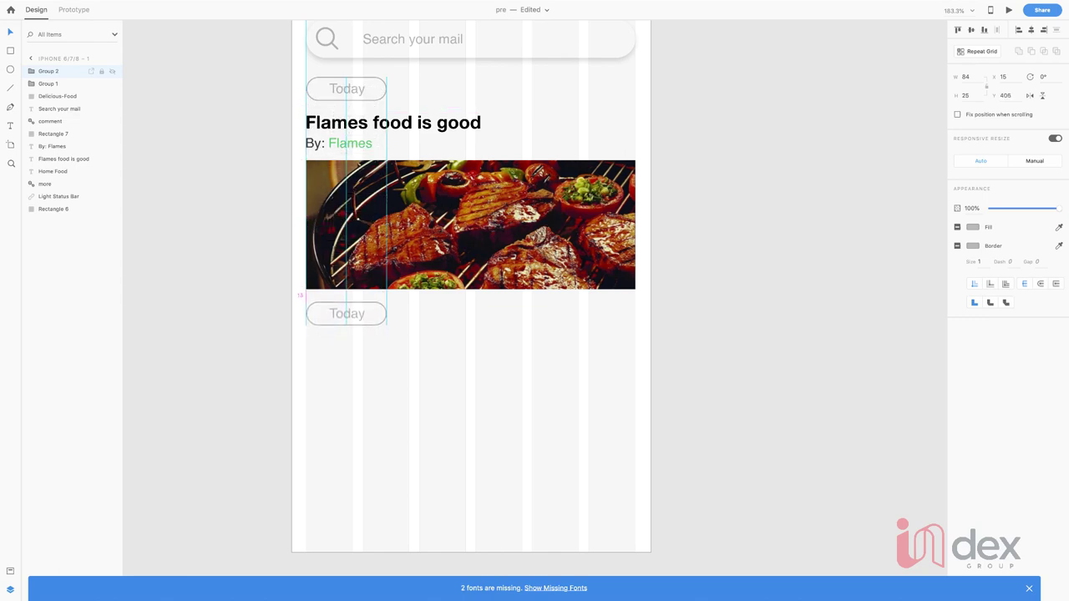
key(Up)
key(Up)
key(Up)
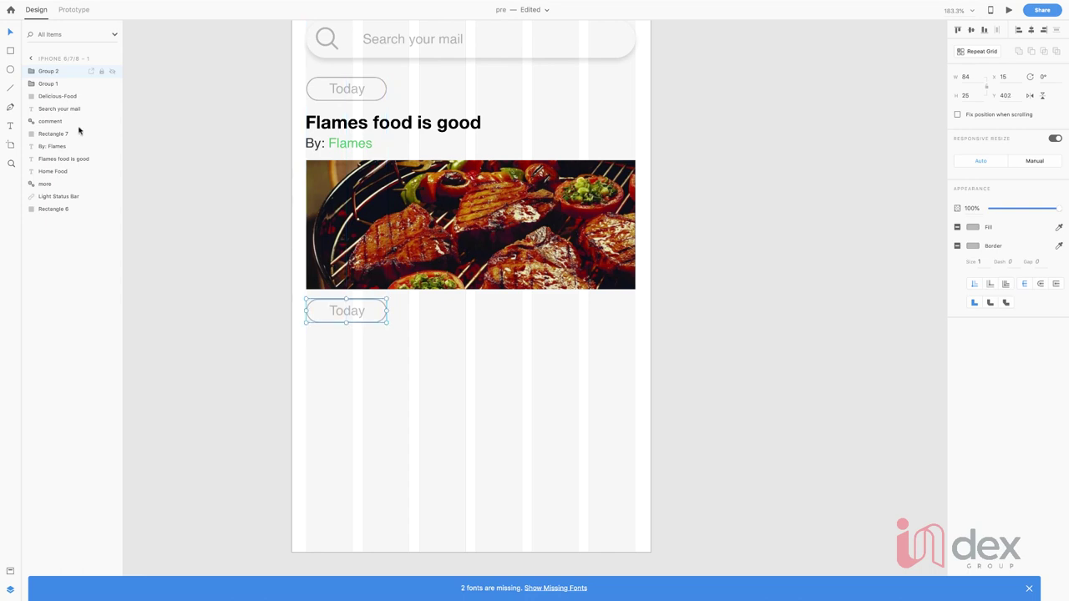
Step: Change the label of the button below the food picture to "old"
double_click(350, 311)
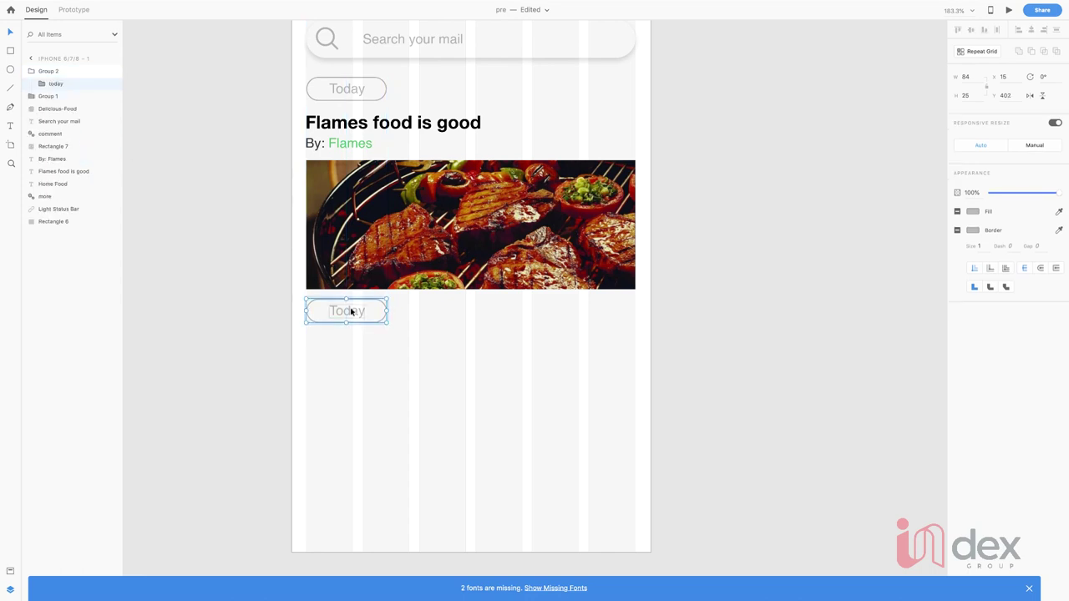
double_click(351, 311)
double_click(351, 311)
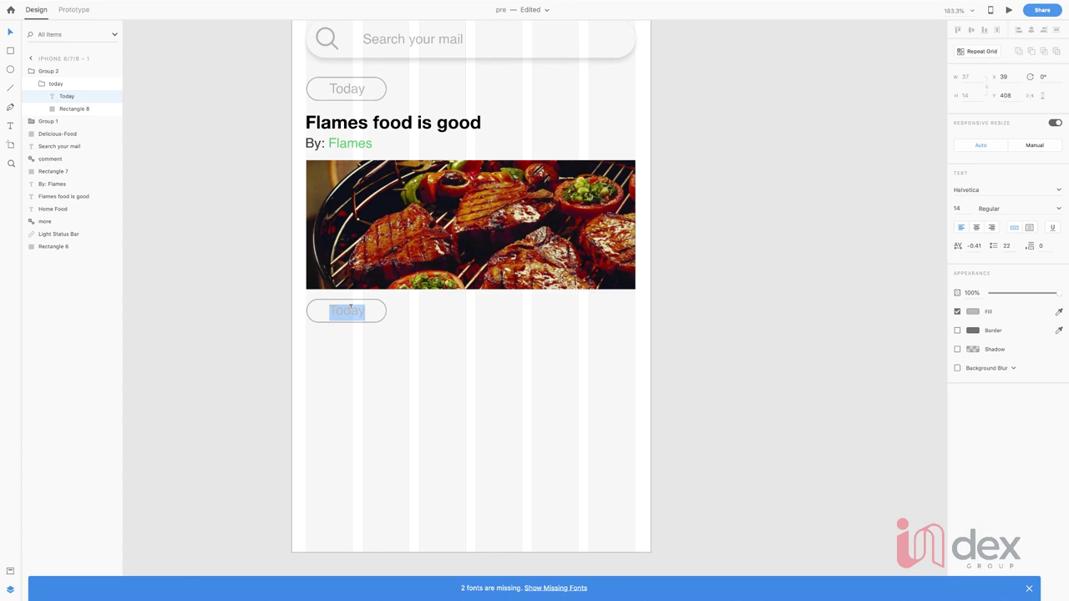
text(old)
key(Escape)
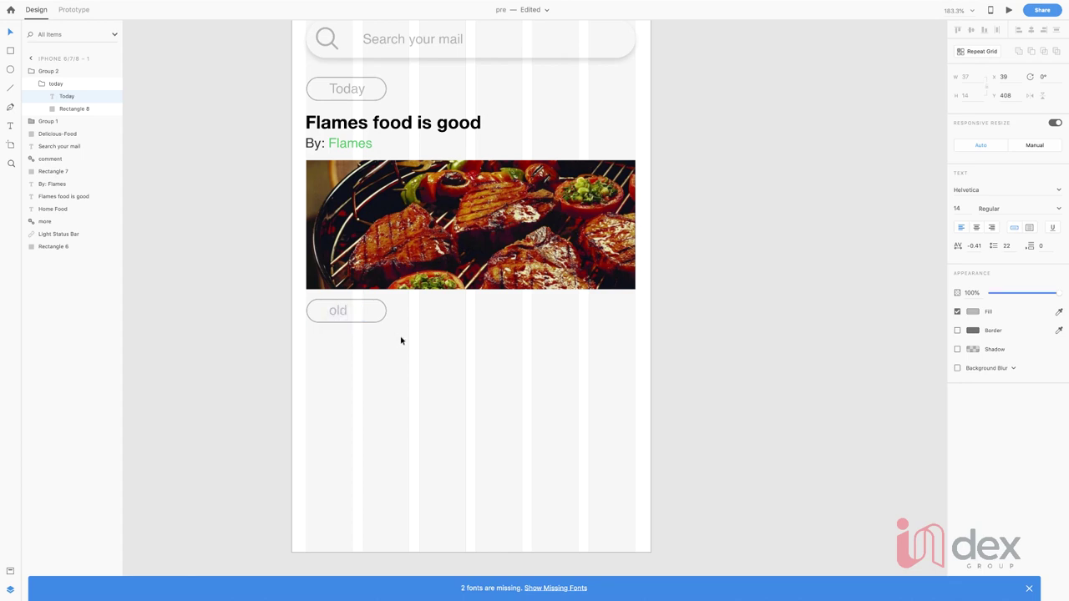
Step: Centre the "Old" label horizontally within its pill outline
click(380, 323)
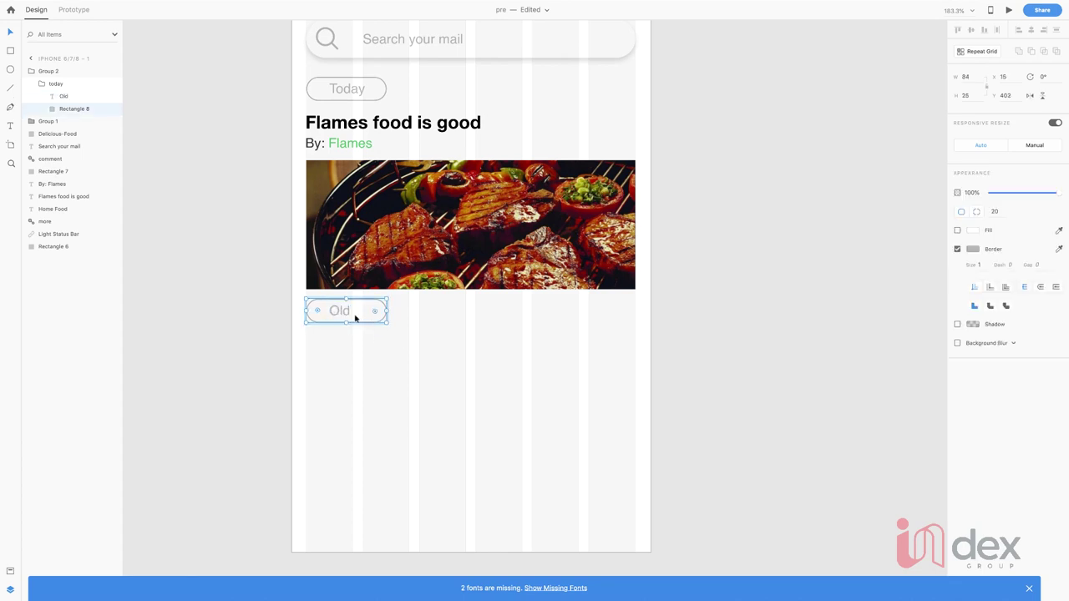
shift+click(354, 312)
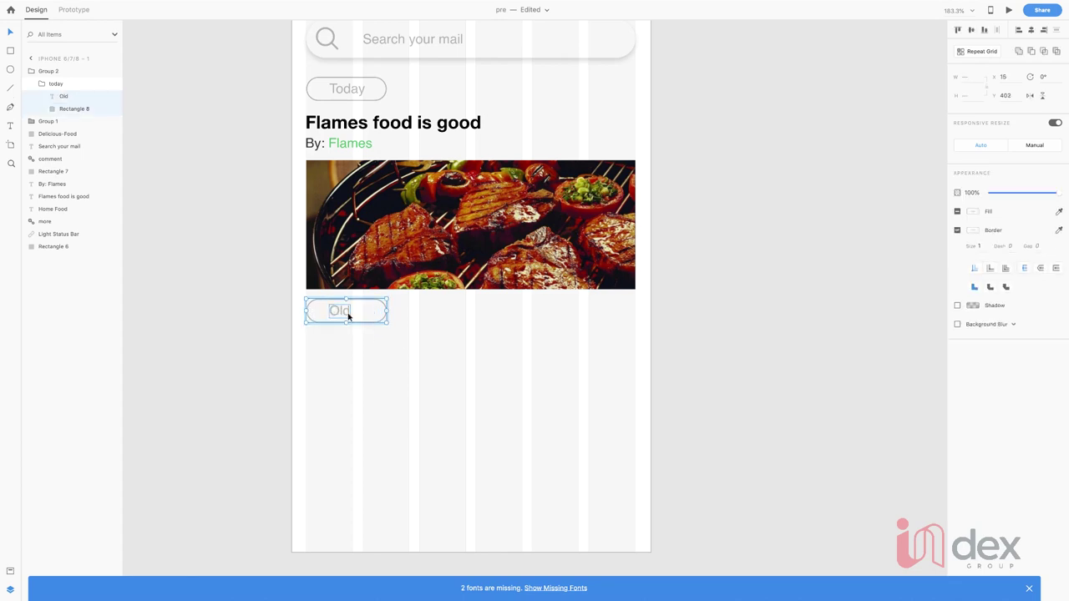
click(1031, 30)
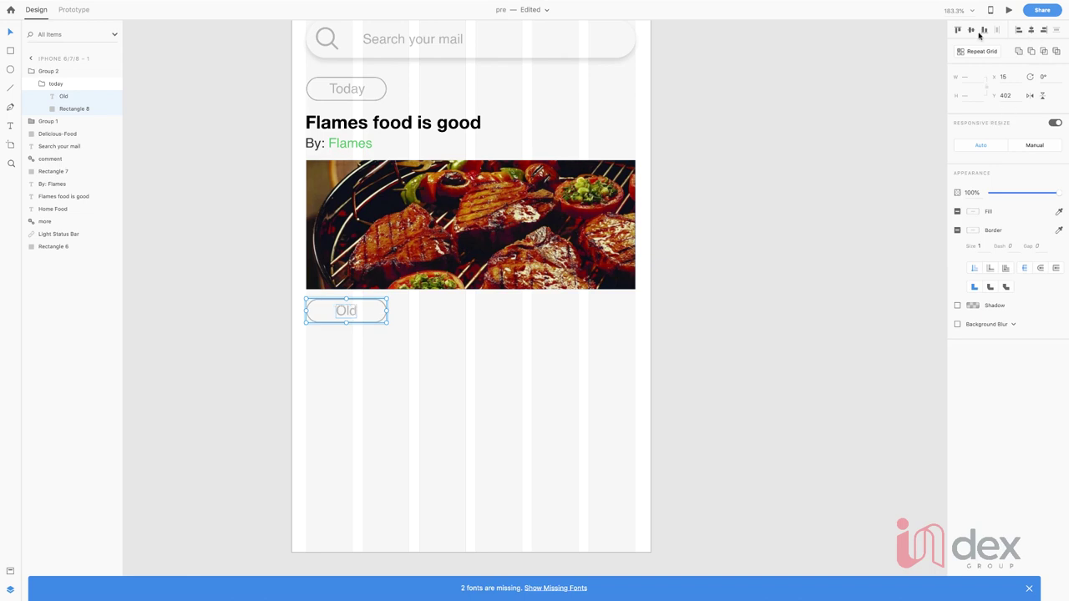
click(511, 354)
Step: Duplicate the large food picture and rename the lower of the two picture layers "Delicious-Food down"
click(469, 249)
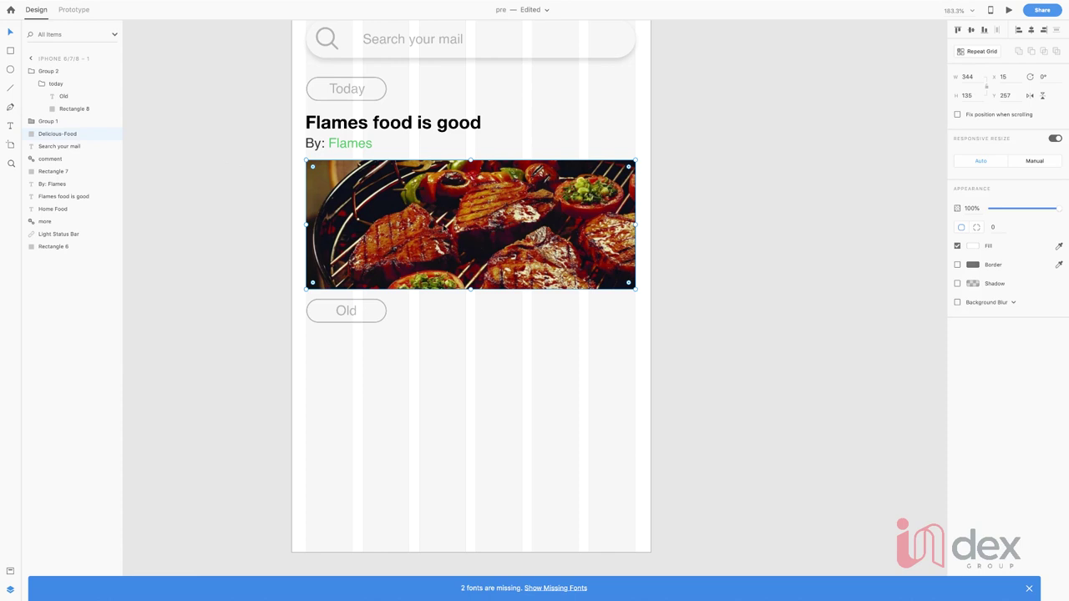
key(super+d)
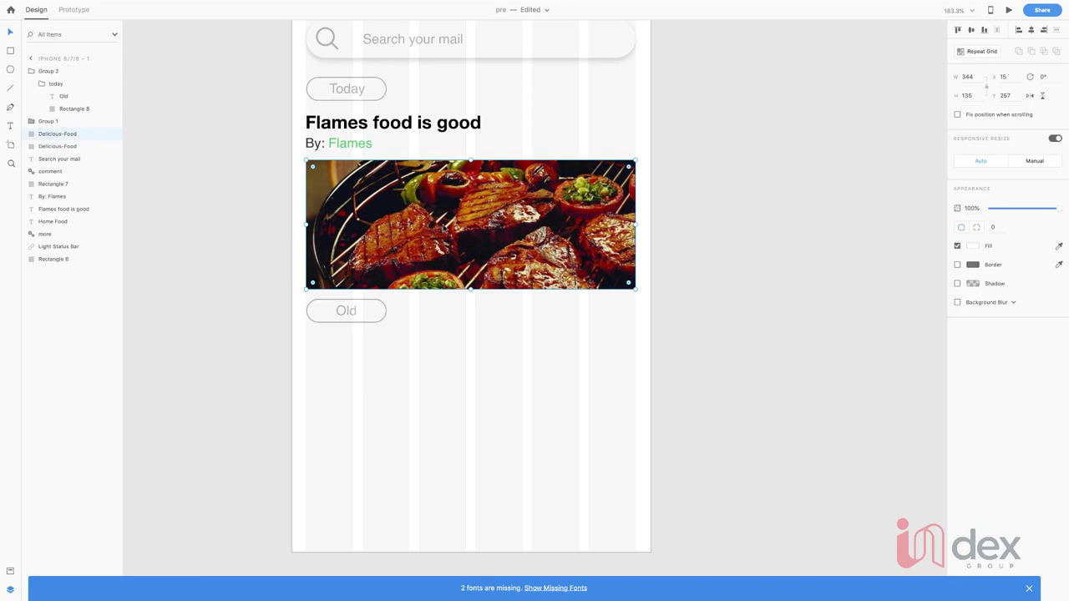
double_click(78, 147)
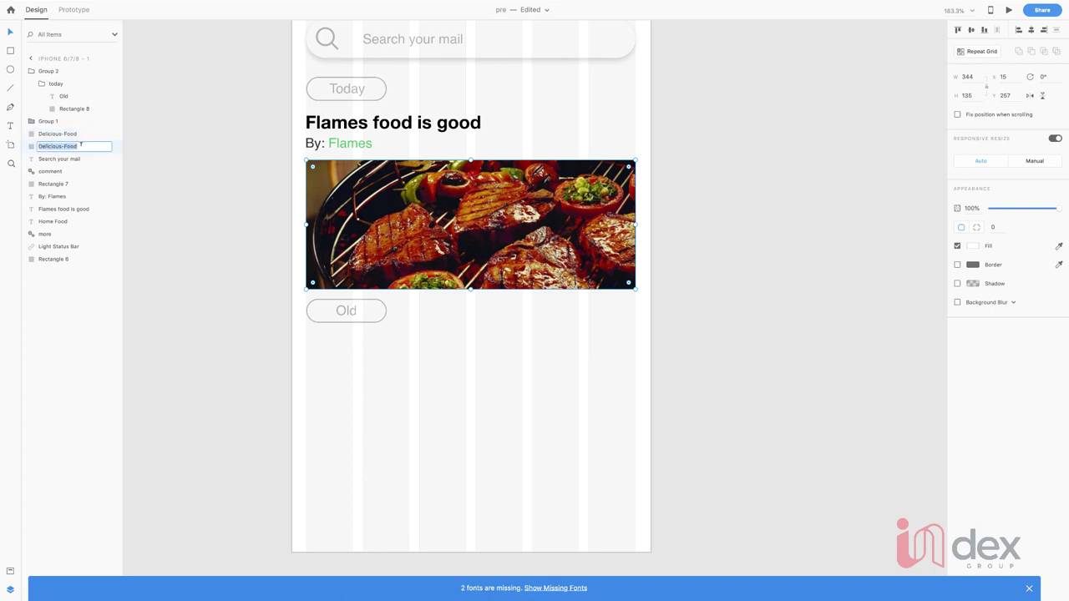
click(84, 146)
text(down)
key(Return)
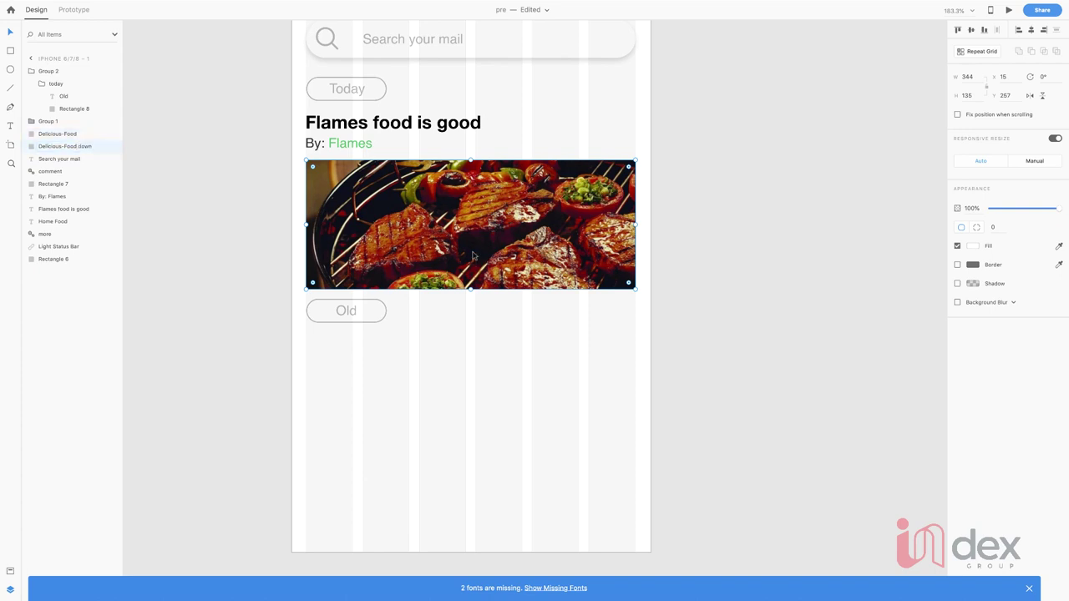
Step: Try moving the front copy of the large food picture down to Y 274
drag(472, 259, 472, 272)
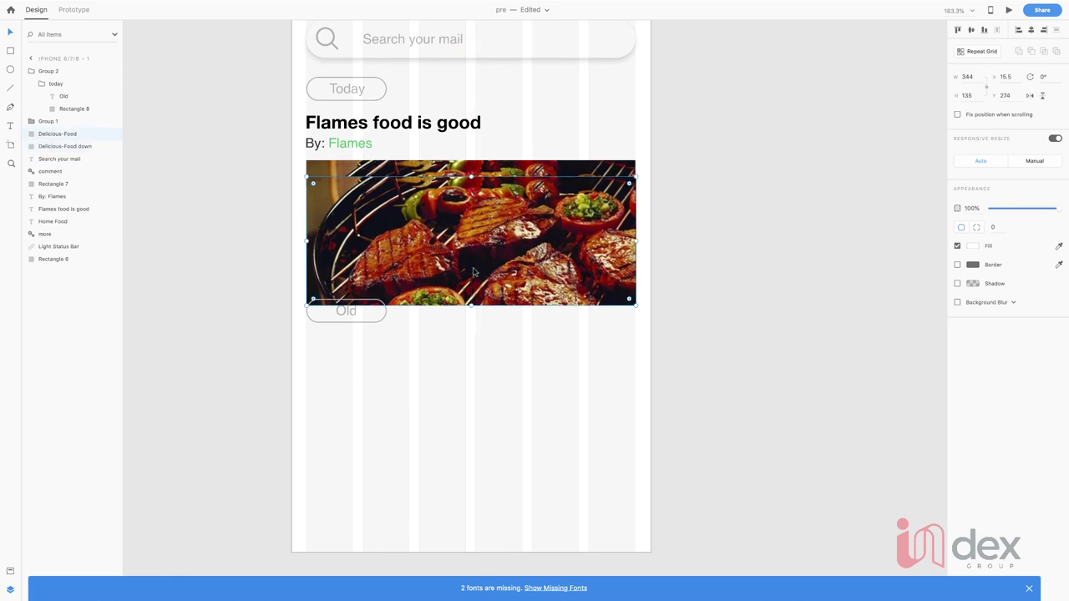
key(super+z)
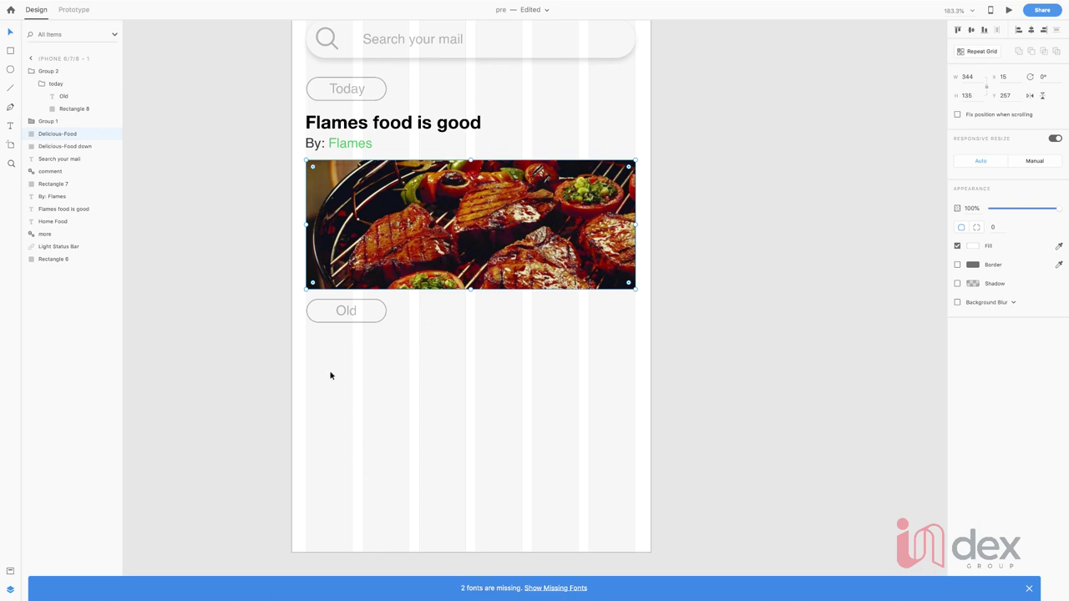
Step: Draw a rectangle of about 167 by 100 at X 15, Y 448 below the Old button
key(r)
drag(307, 344, 465, 437)
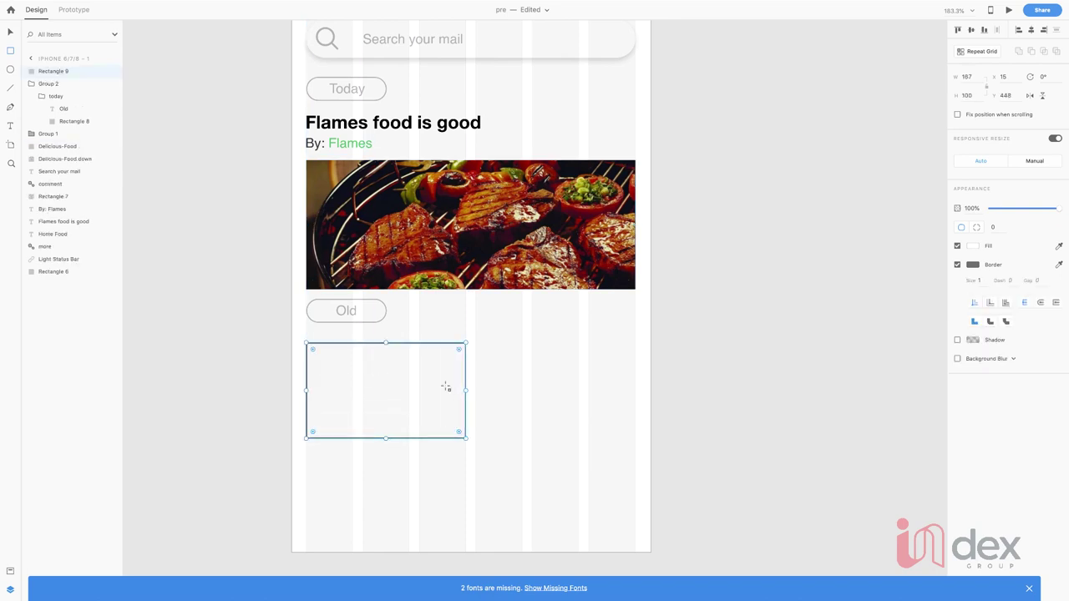
click(11, 33)
Step: Duplicate the rectangle and place the copy beside it at X 192, flush with the large picture's right edge
key(super+d)
key(shift+Right)
key(shift+Right)
key(shift+Right)
key(shift+Right)
key(shift+Right)
key(shift+Right)
key(shift+Right)
key(shift+Right)
key(shift+Right)
key(shift+Right)
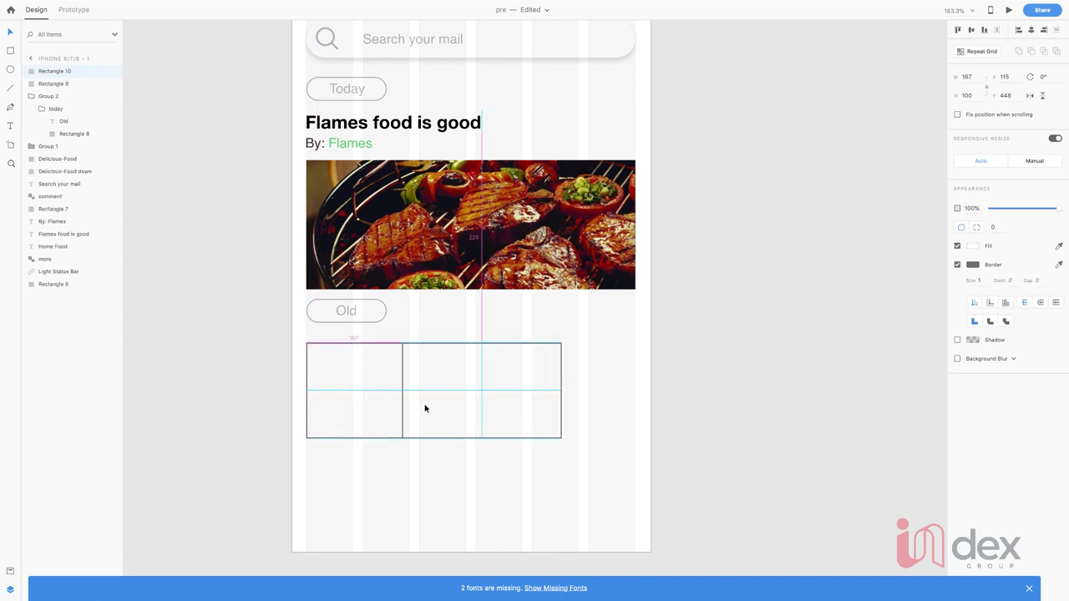
key(shift+Right)
key(shift+Right)
key(shift+Right)
key(shift+Right)
key(shift+Right)
key(shift+Right)
key(shift+Right)
key(shift+Right)
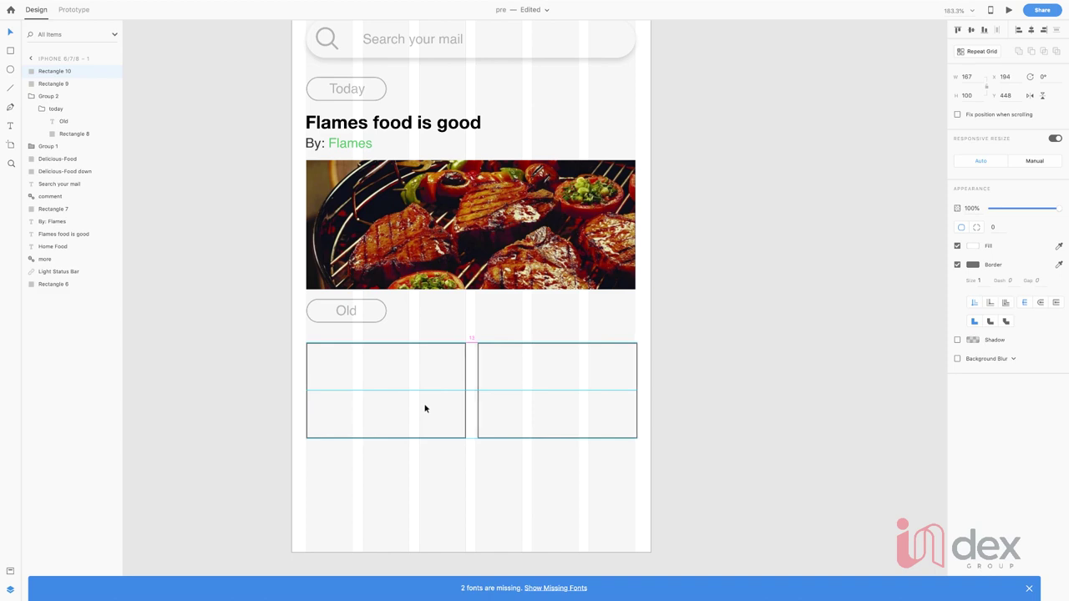
key(Left)
key(Left)
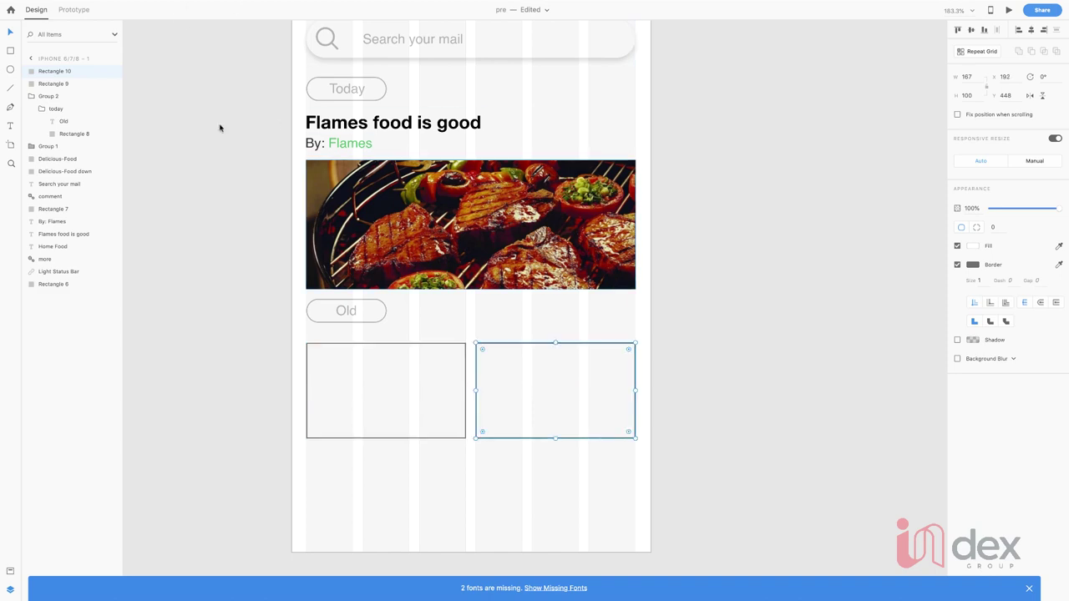
Step: Move both rectangles up to Y 437, closer to the Old button
click(453, 413)
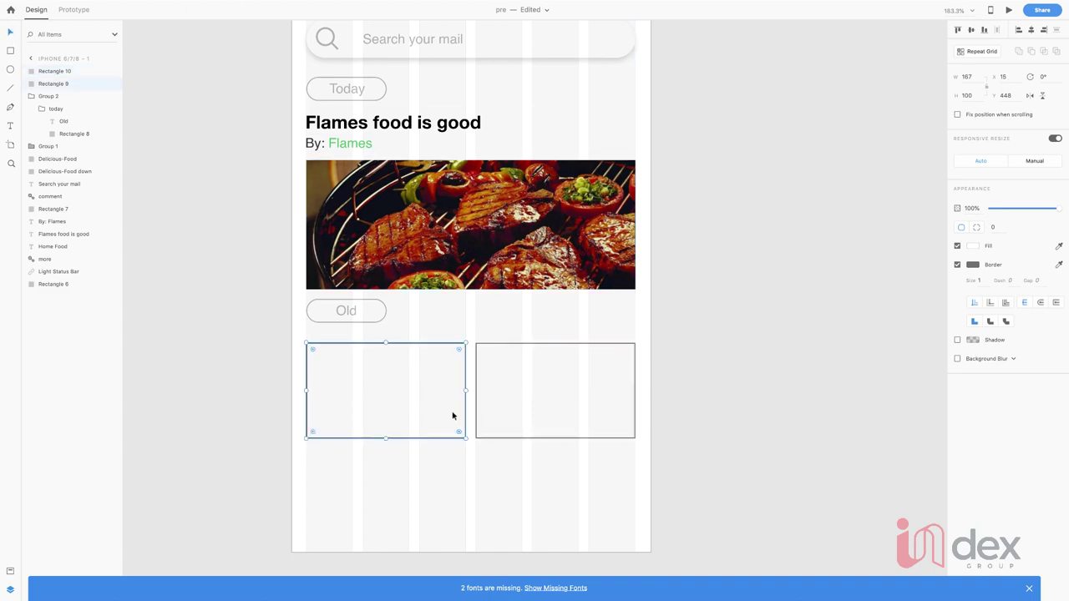
key(shift+Up)
key(Up)
click(537, 403)
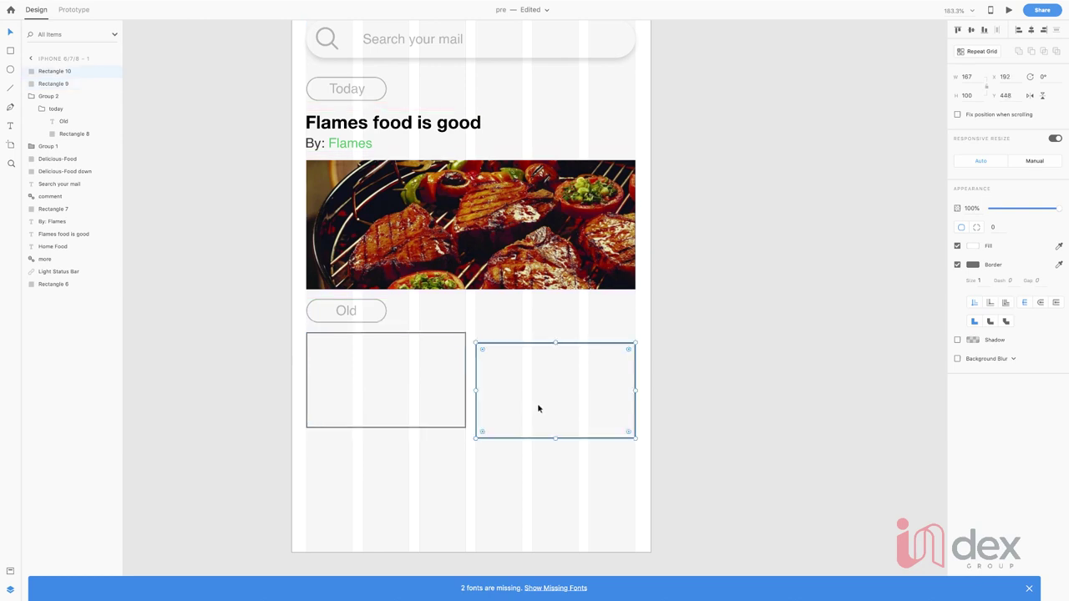
key(shift+Up)
key(Up)
Step: Fill the left rectangle with large (2).jpg and the right one with large.jpg from the Finder picture folder
click(365, 398)
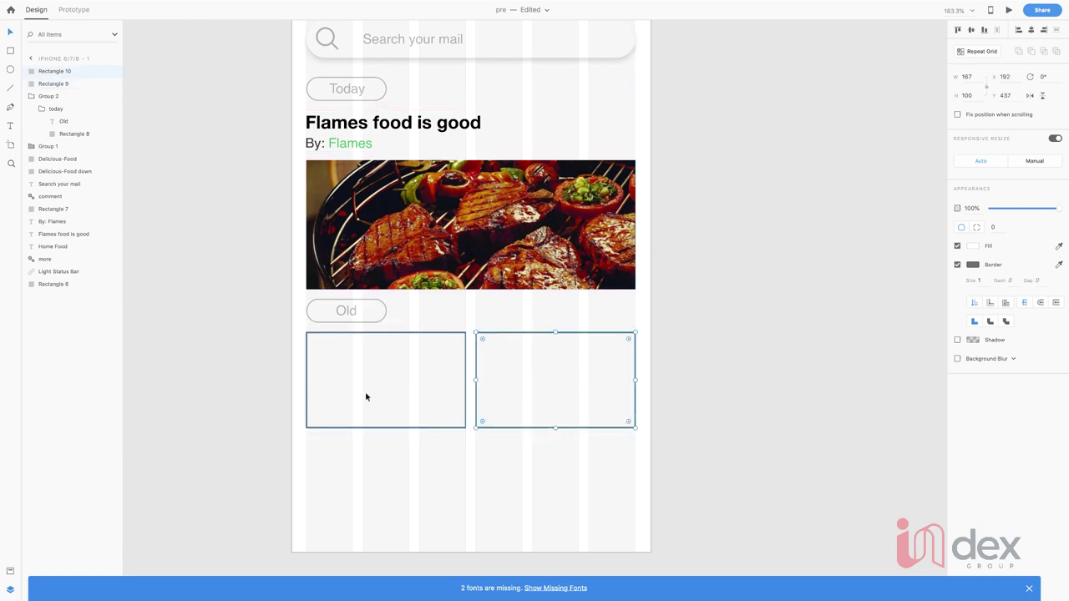
key(super+Tab)
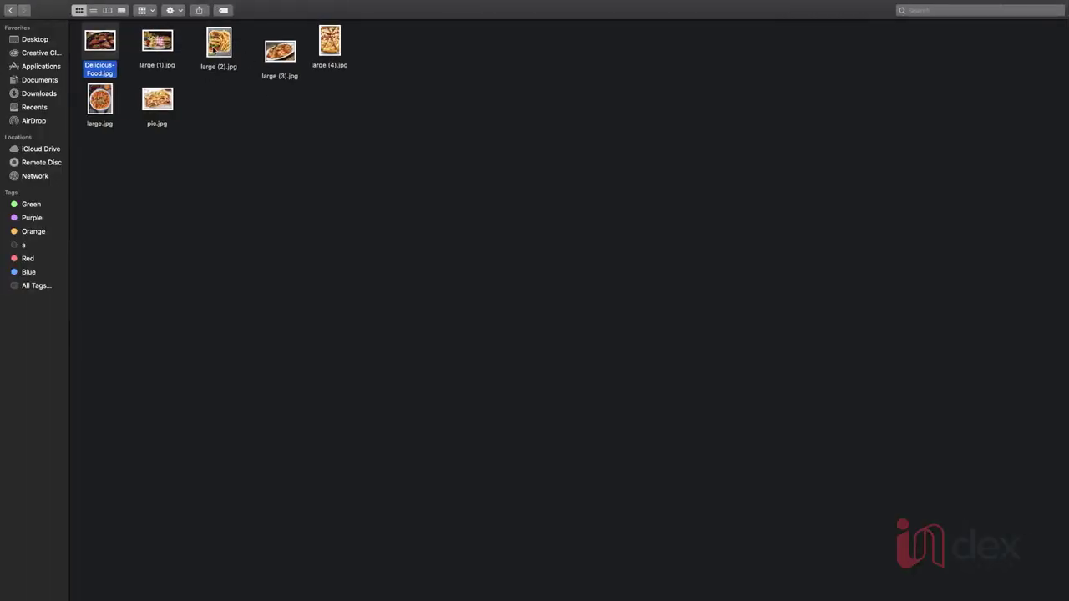
drag(218, 44, 375, 357)
key(super+Tab)
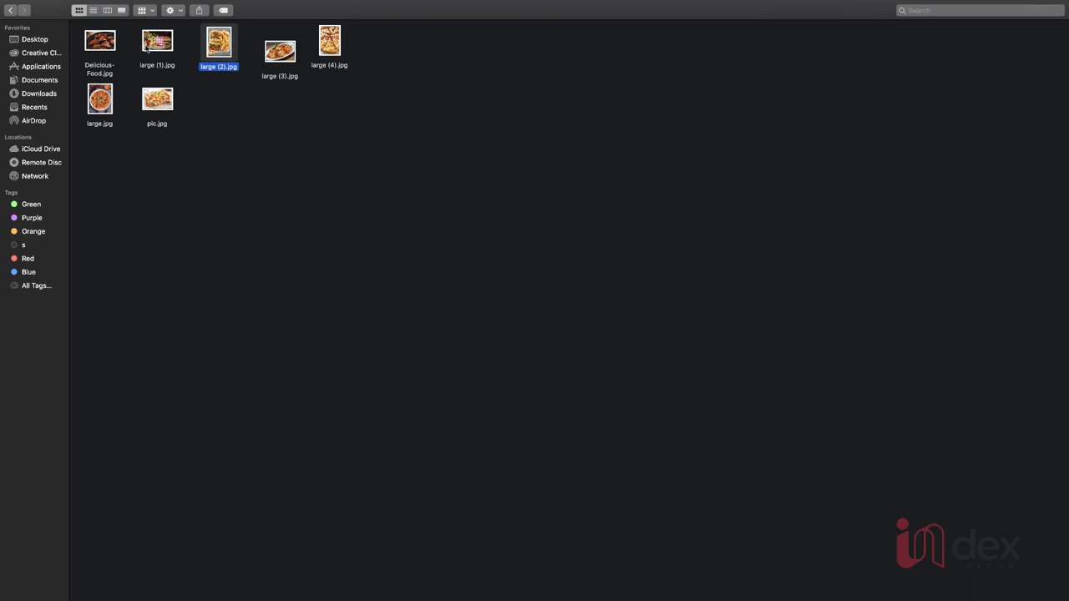
drag(105, 96, 528, 422)
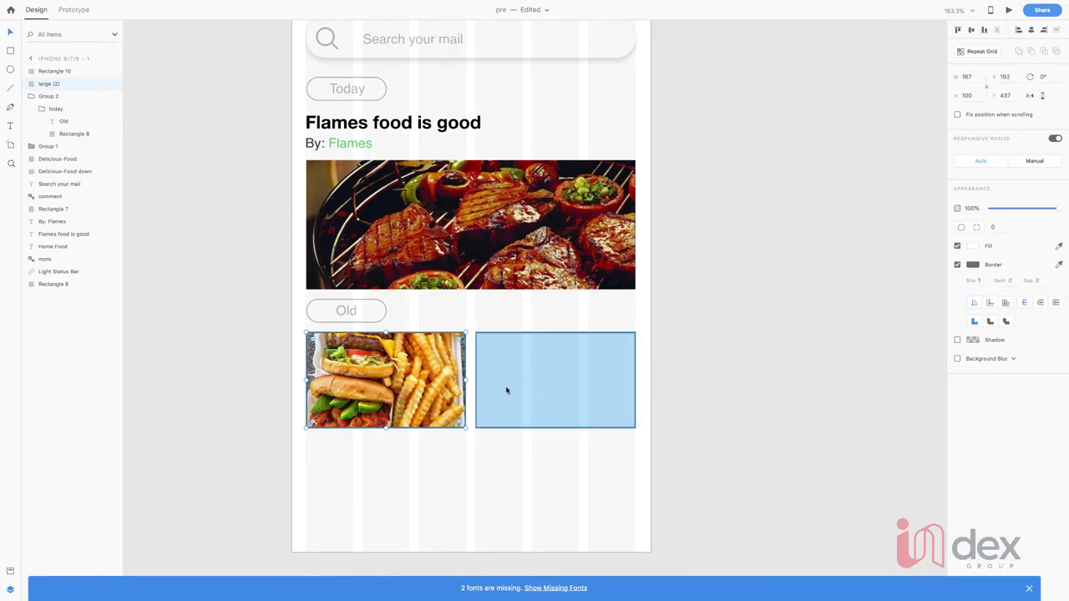
Step: Remove the borders from the pasta picture and the burger picture
click(957, 267)
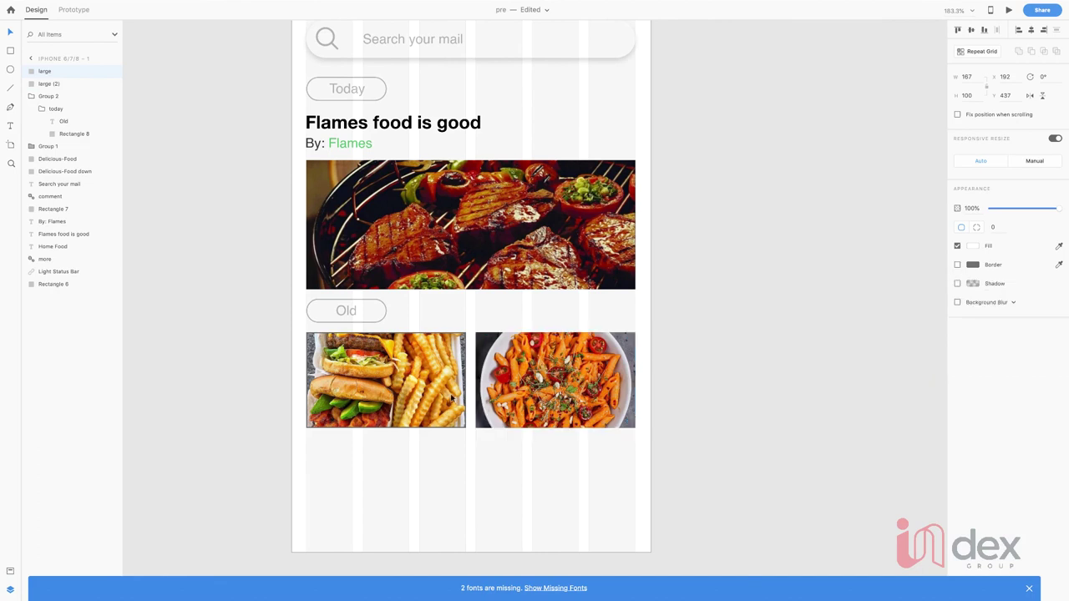
click(450, 399)
click(957, 265)
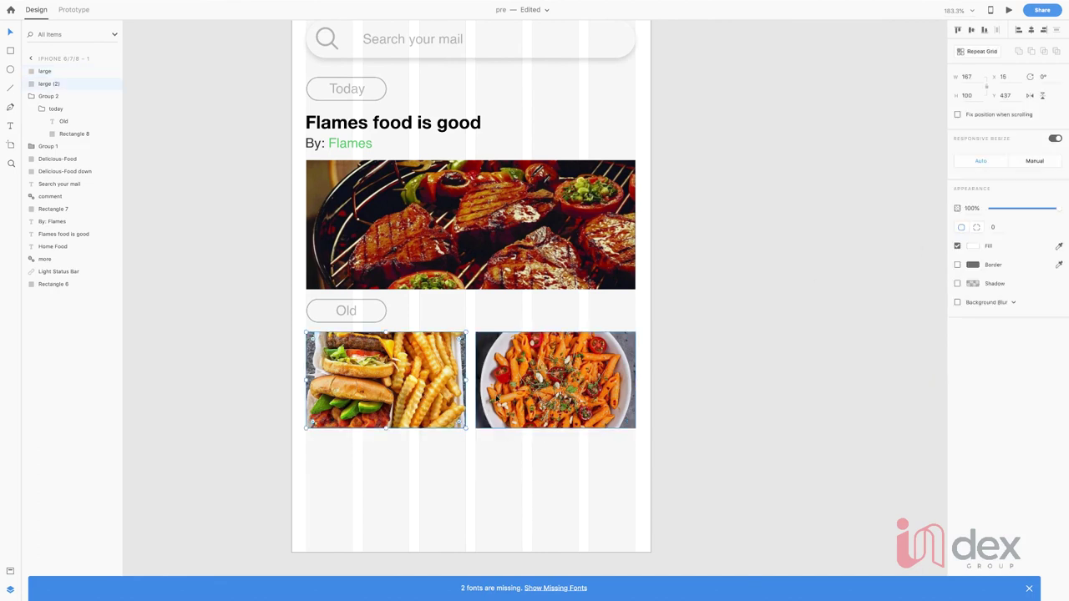
Step: Reduce the height of the burger picture to 87 and shorten the pasta picture to match
drag(385, 427, 385, 420)
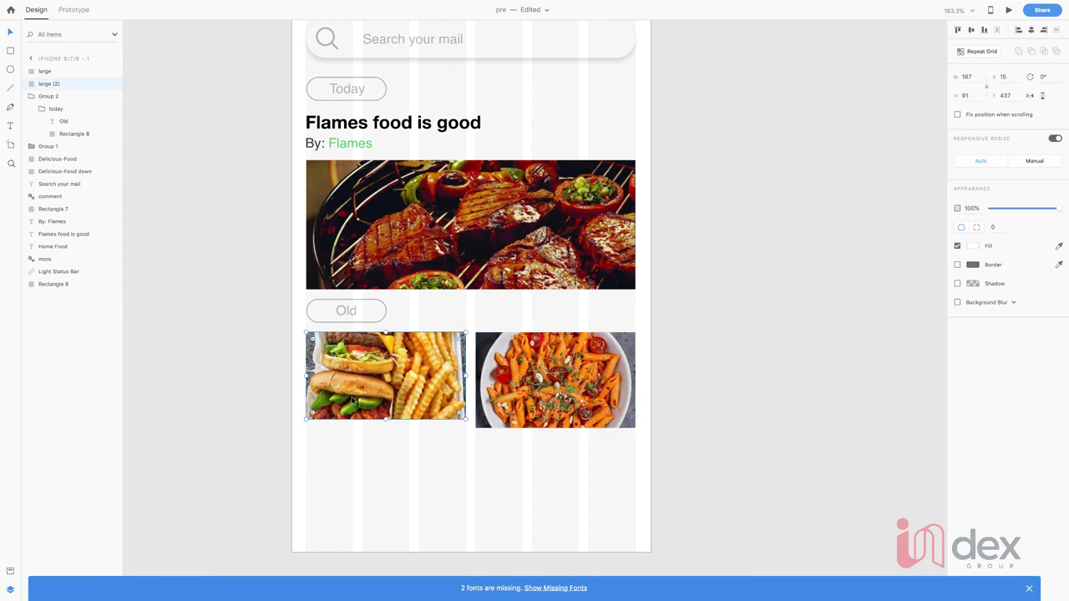
drag(387, 419, 386, 416)
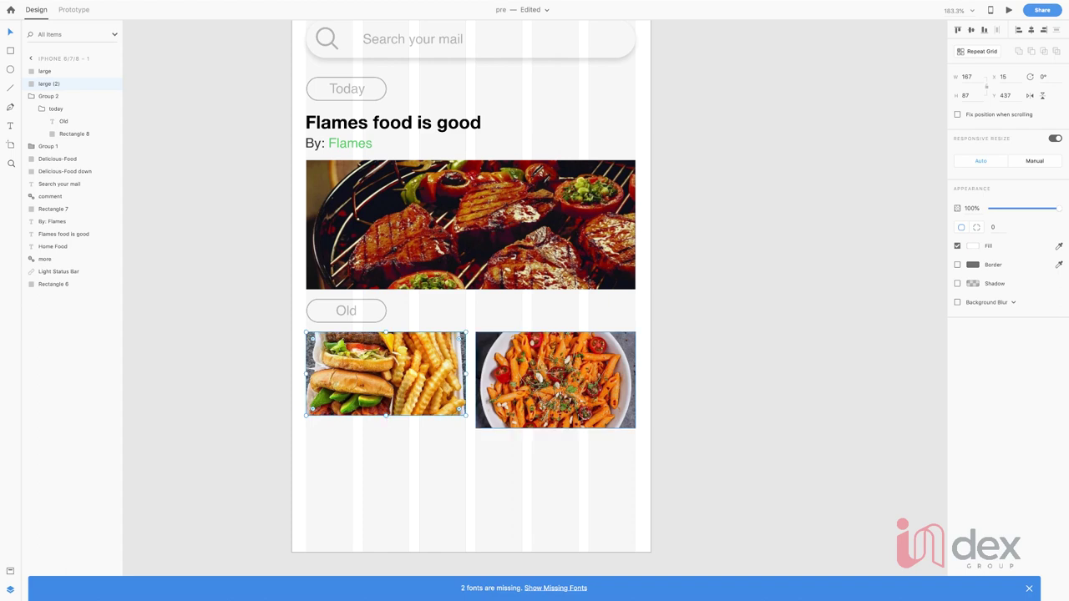
click(575, 424)
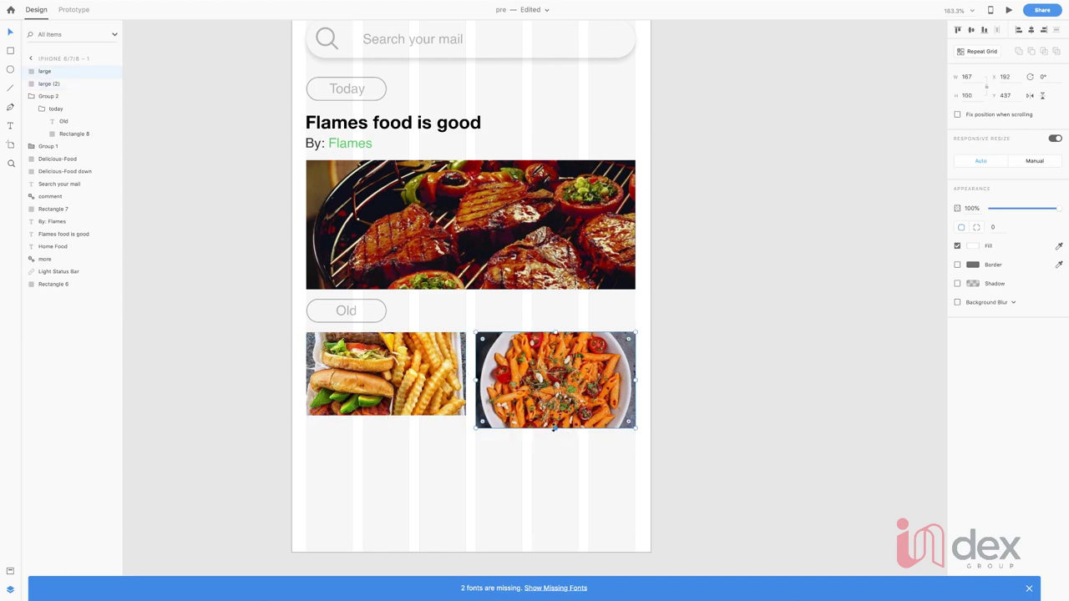
drag(554, 427, 554, 415)
click(291, 359)
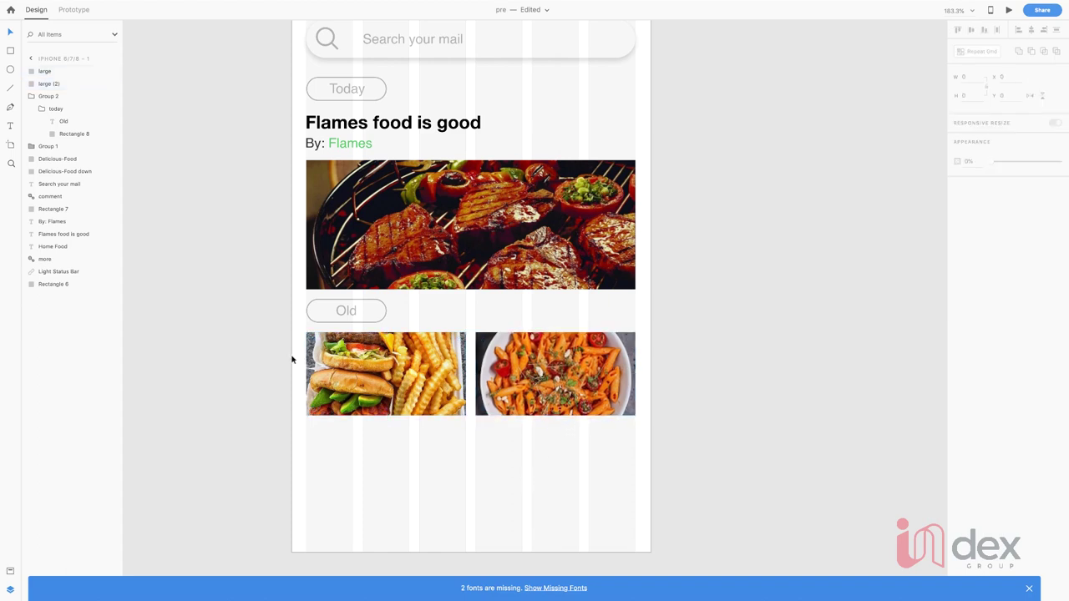
Step: Duplicate the "Flames food is good" heading with its byline and move the copies below the burger picture, to Y 526
click(346, 142)
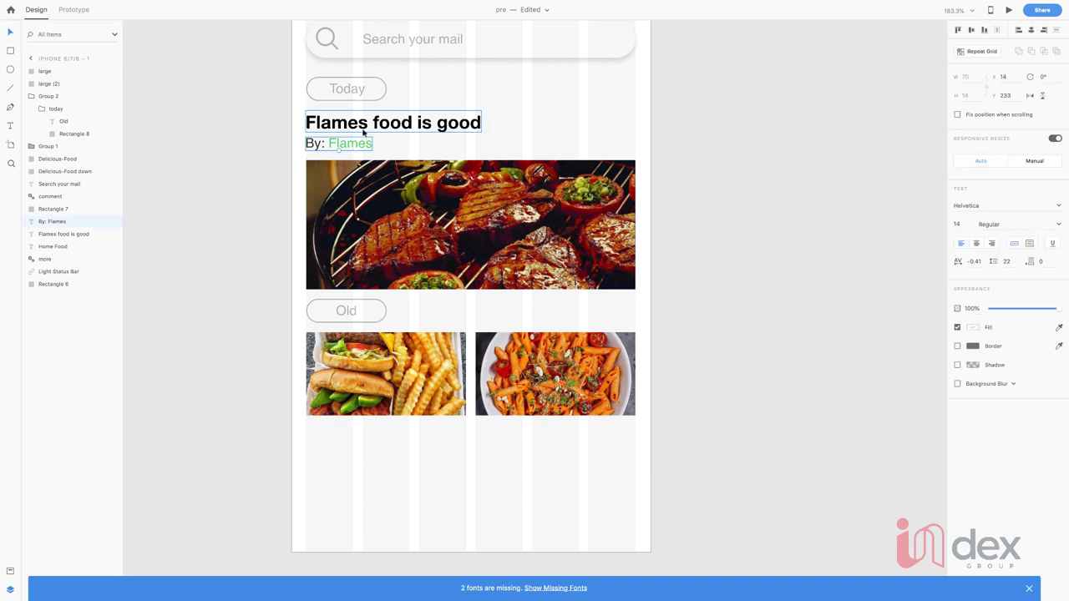
shift+click(363, 130)
key(super+d)
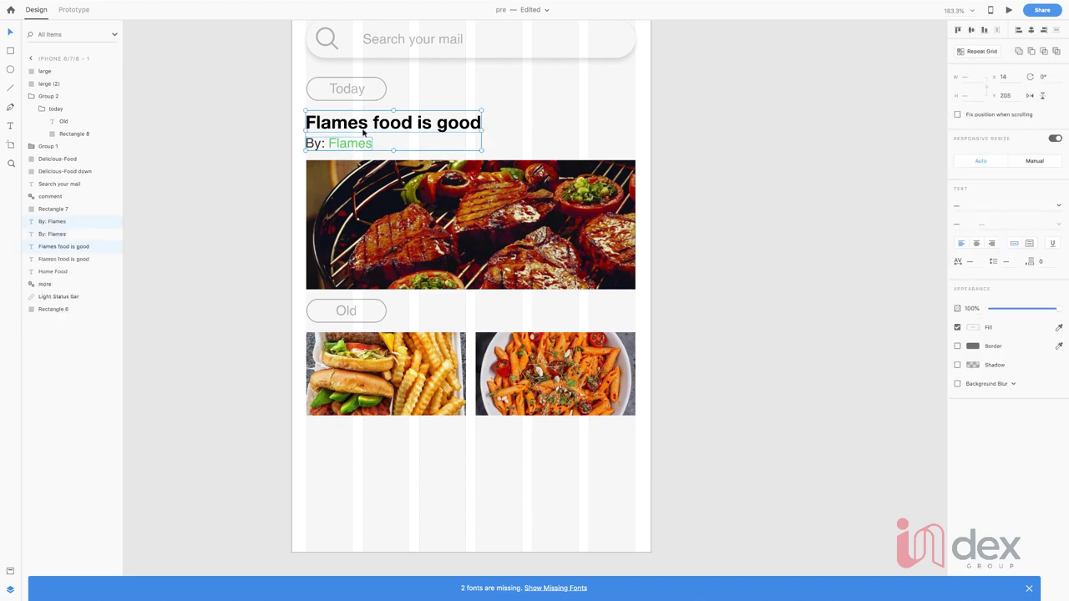
key(shift+Down)
key(shift+Down)
key(shift+Down)
key(shift+Down)
key(shift+Down)
key(shift+Down)
key(shift+Down)
key(shift+Down)
key(shift+Down)
key(shift+Down)
key(shift+Down)
key(shift+Down)
key(shift+Down)
key(shift+Down)
key(shift+Down)
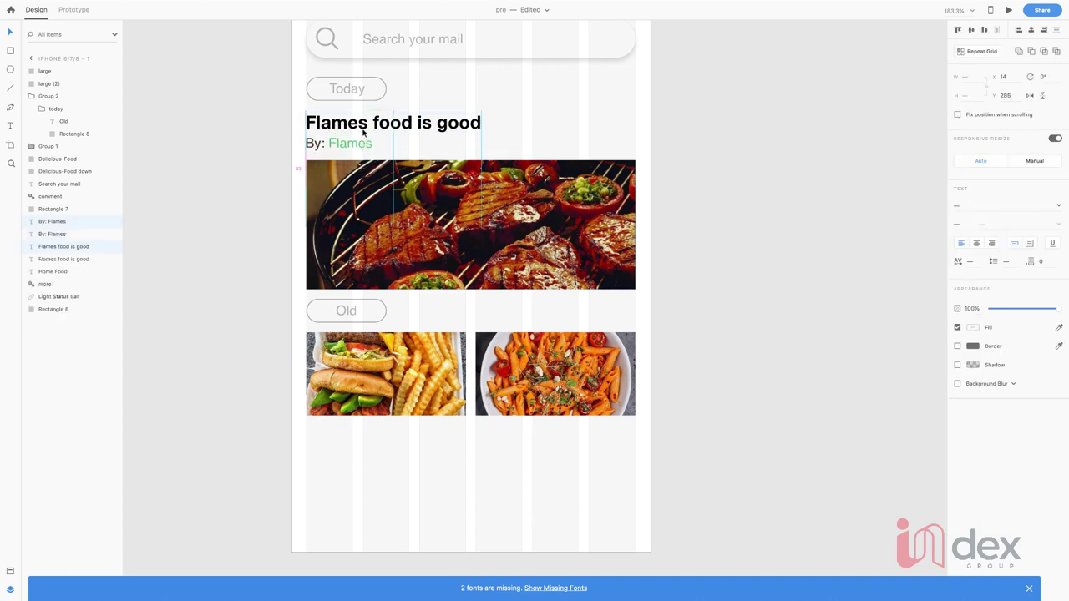
key(shift+Down)
key(shift+Down)
key(shift+Down)
key(shift+Down)
key(shift+Down)
key(shift+Down)
key(shift+Down)
key(shift+Down)
key(shift+Down)
key(shift+Down)
key(shift+Down)
key(shift+Down)
key(shift+Down)
key(shift+Down)
key(shift+Down)
key(shift+Down)
key(shift+Down)
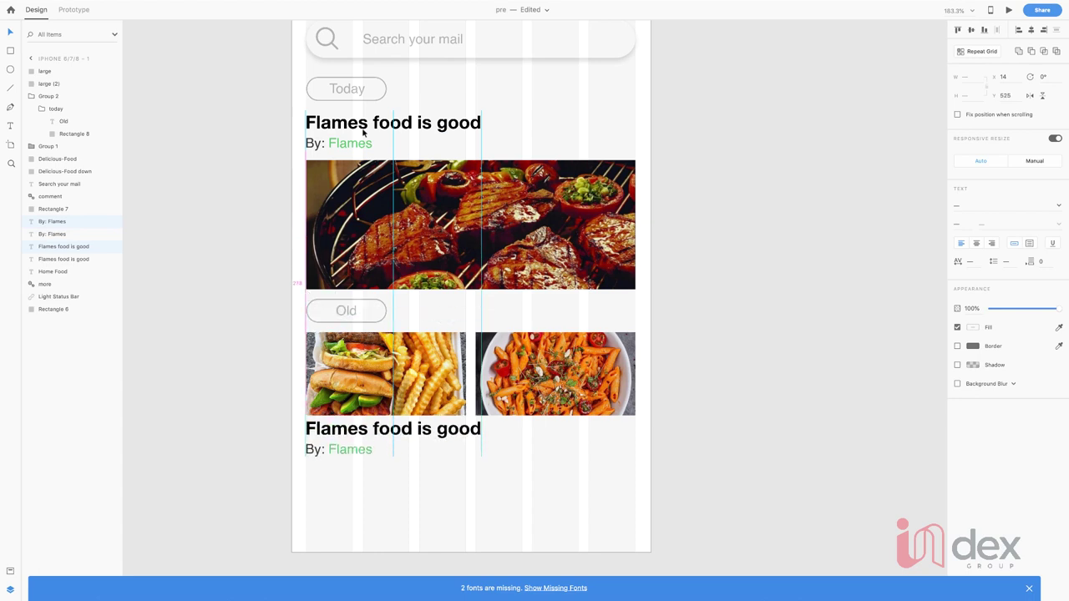
key(Down)
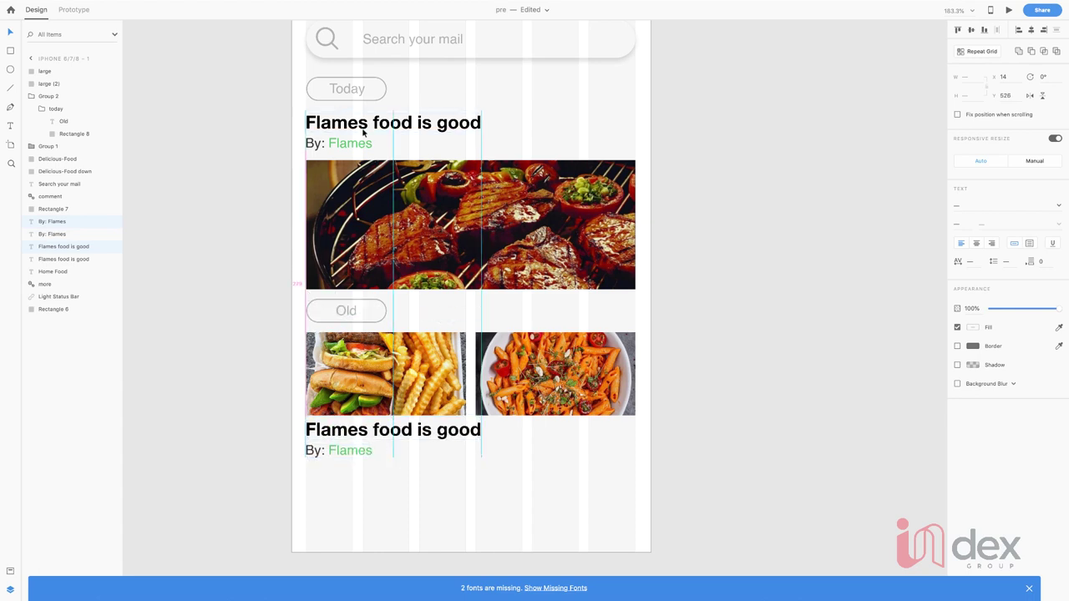
click(527, 445)
Step: Convert the heading under the burger picture to area text and resize its box to 168 by 48
click(434, 432)
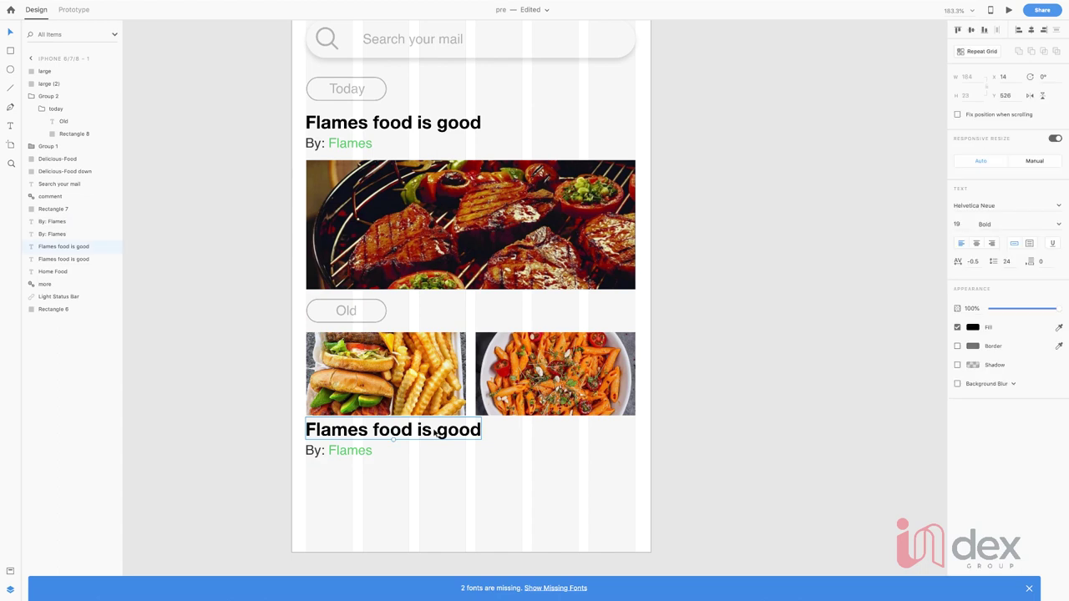
click(1032, 243)
drag(483, 430, 466, 430)
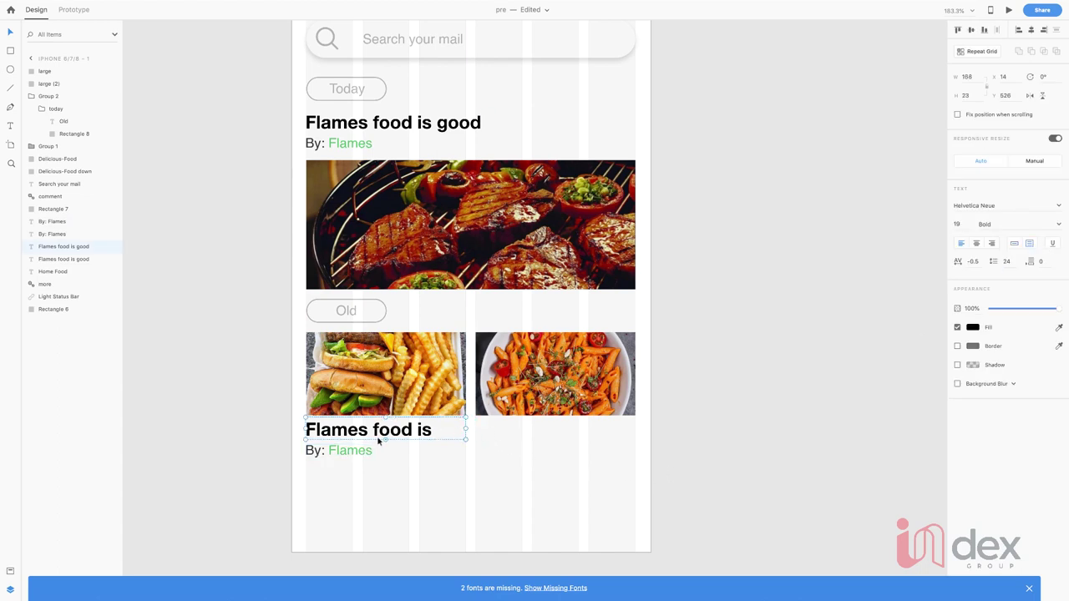
drag(385, 439, 389, 461)
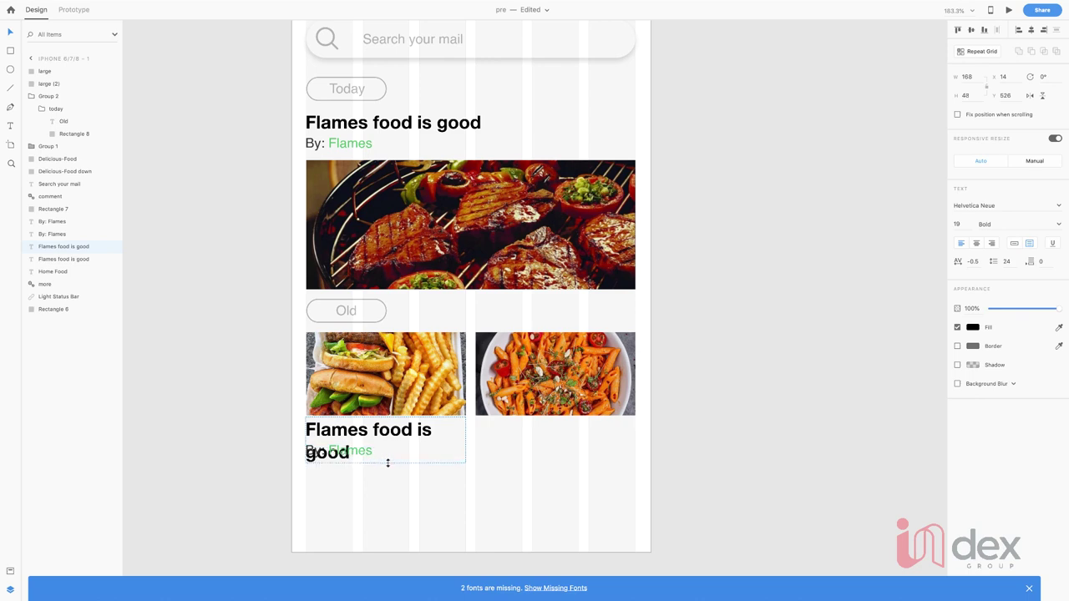
Step: Move the byline copy down to Y 576, just below the two-line heading
click(365, 455)
key(shift+Down)
key(shift+Down)
key(Down)
key(Down)
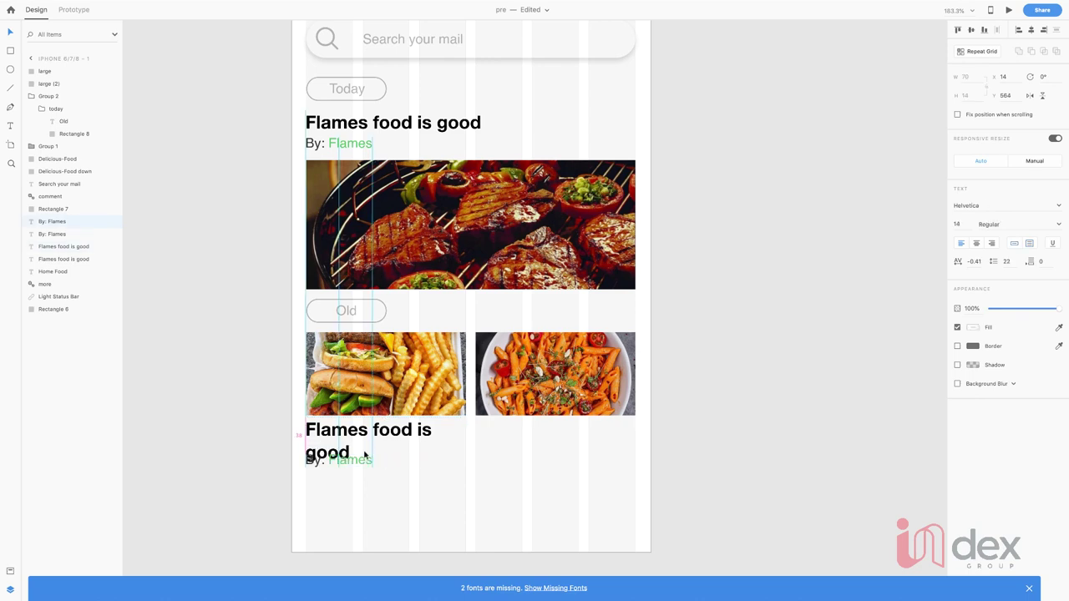
click(366, 456)
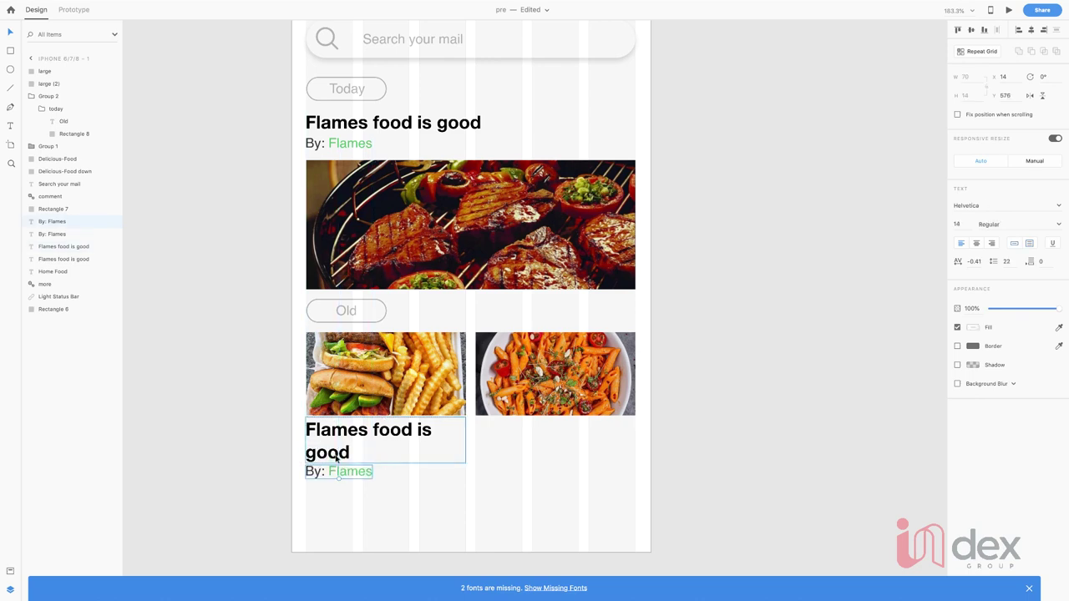
Step: Duplicate the heading and byline under the burger picture and move the copies beneath the pasta picture, to X 192
drag(386, 461, 353, 476)
click(358, 475)
shift+click(350, 452)
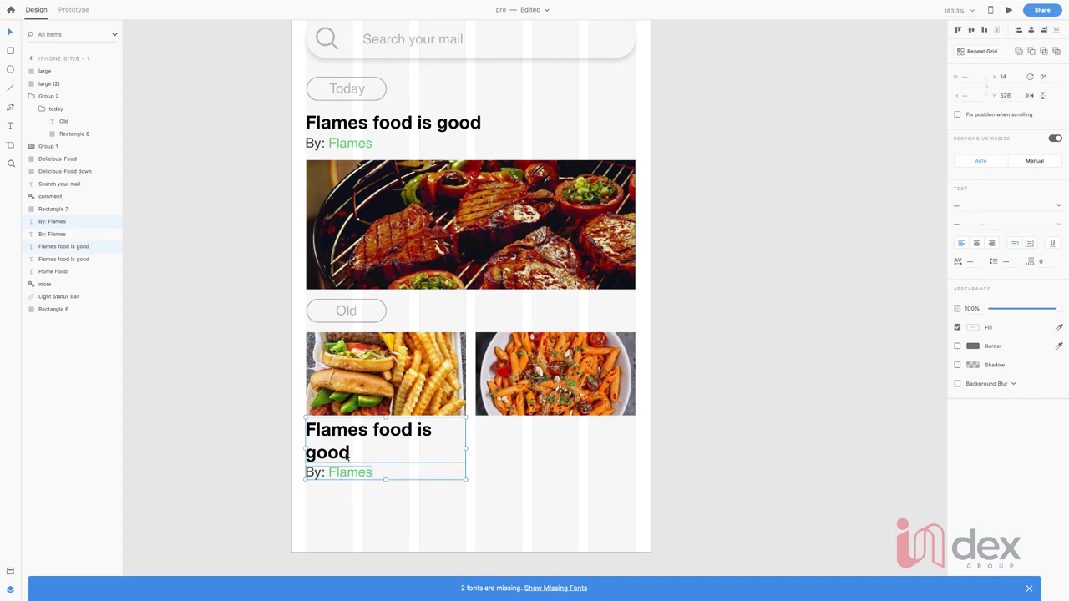
key(super+d)
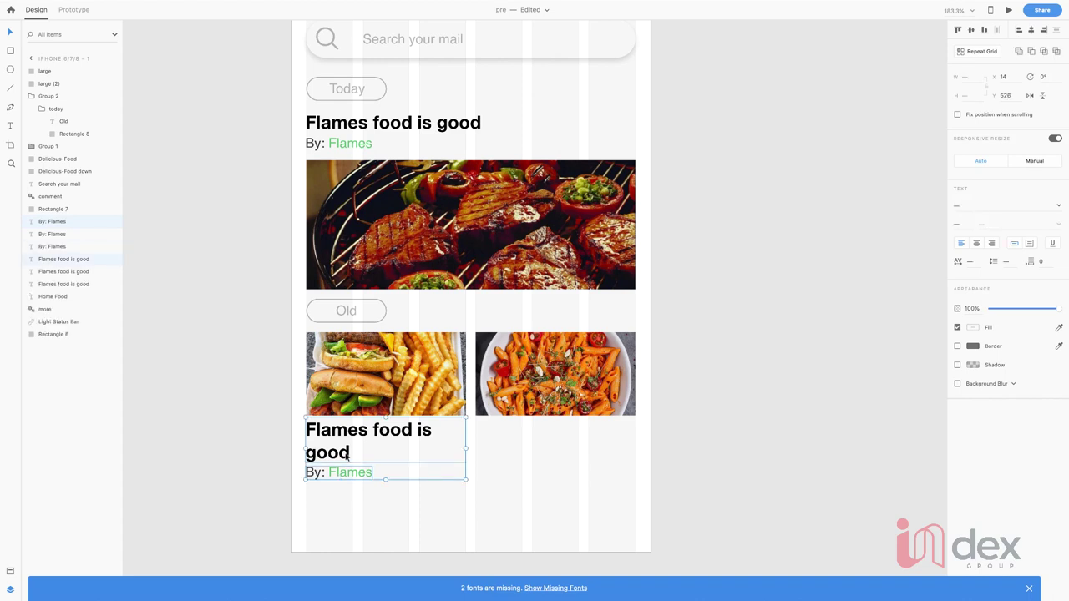
key(shift+Right)
key(shift+Right)
key(shift+Right)
key(shift+Right)
key(shift+Right)
key(shift+Right)
key(shift+Right)
key(shift+Right)
key(shift+Right)
key(shift+Right)
key(shift+Right)
key(shift+Right)
key(shift+Right)
key(shift+Right)
key(shift+Right)
key(shift+Right)
key(shift+Right)
key(shift+Right)
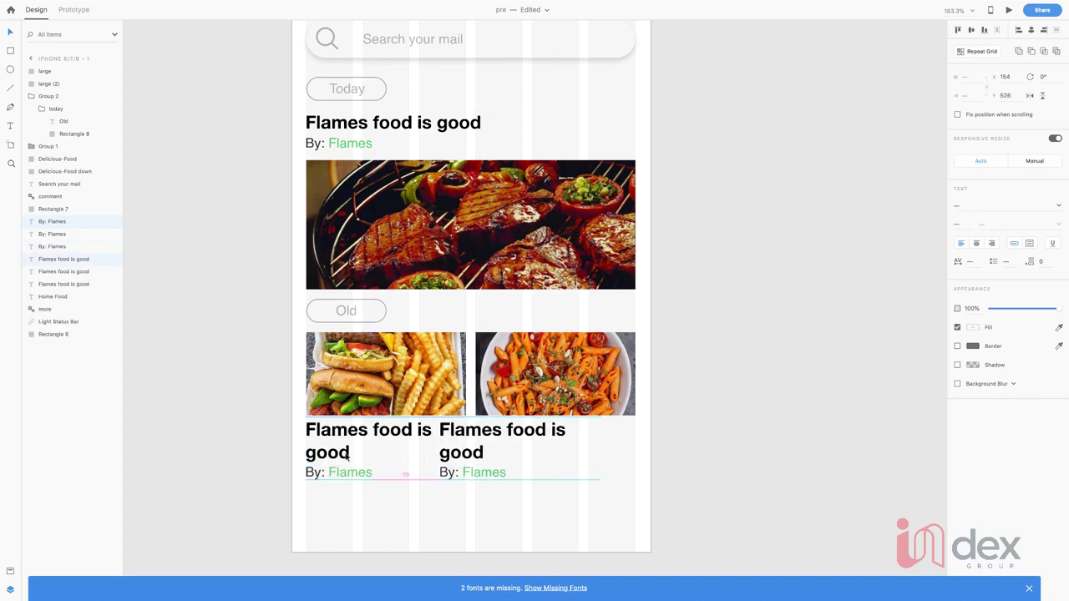
key(Left)
key(Left)
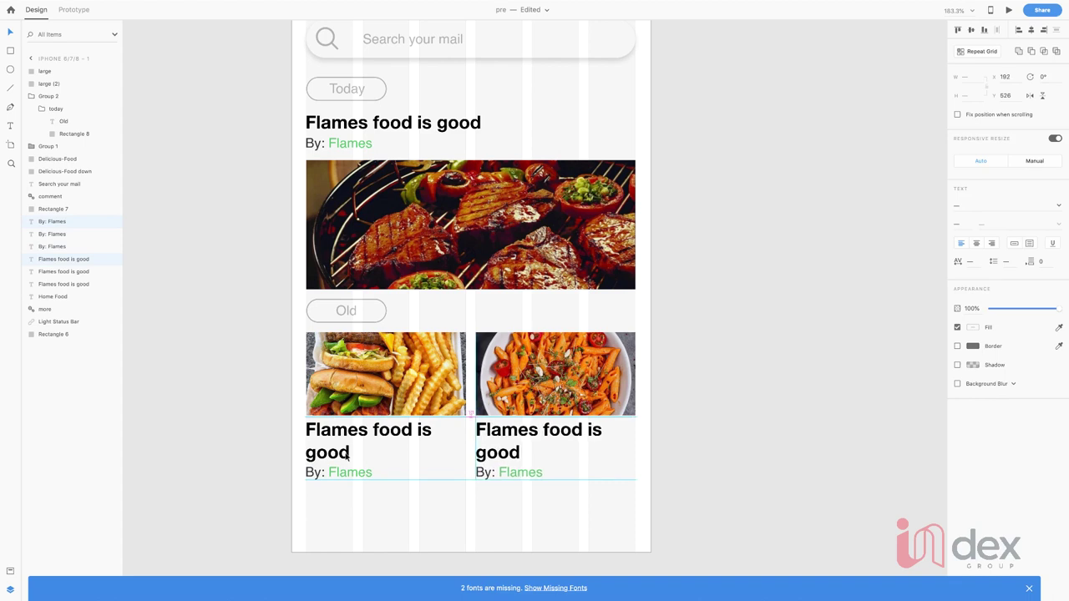
key(Left)
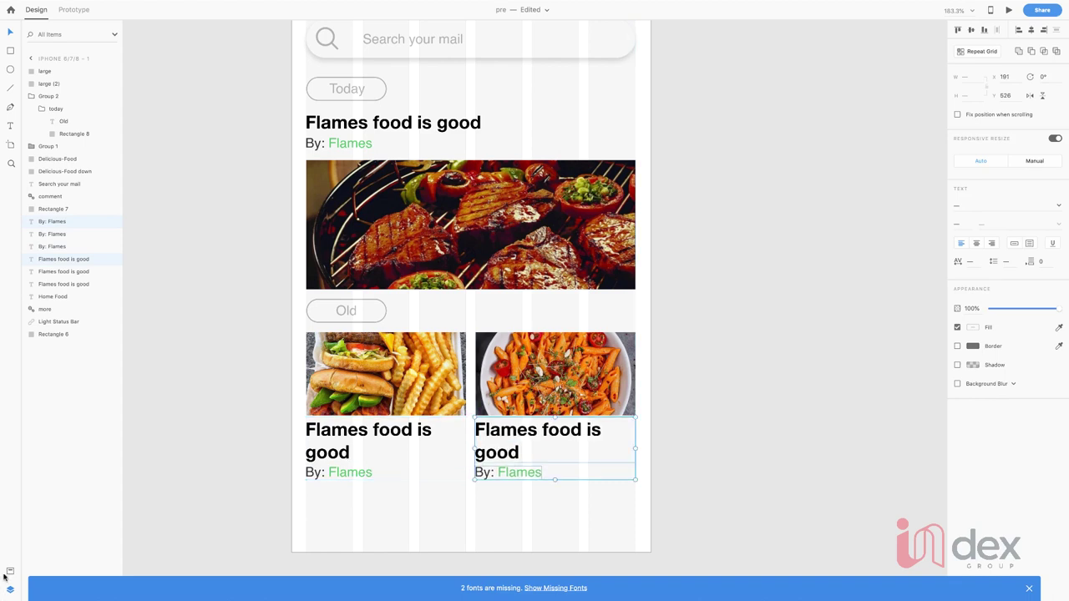
click(552, 555)
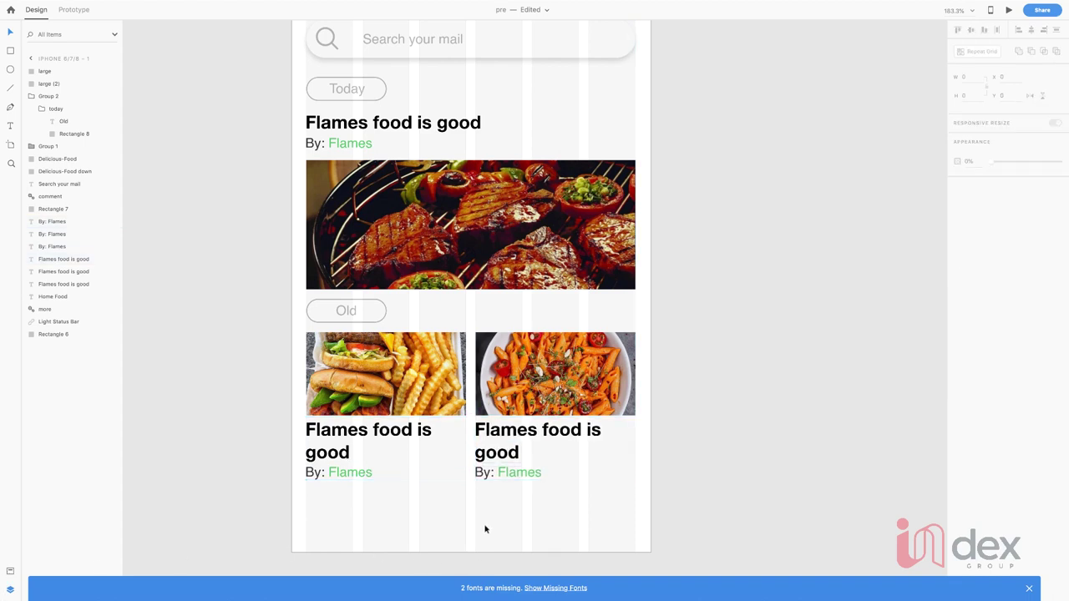
click(484, 472)
shift+click(497, 455)
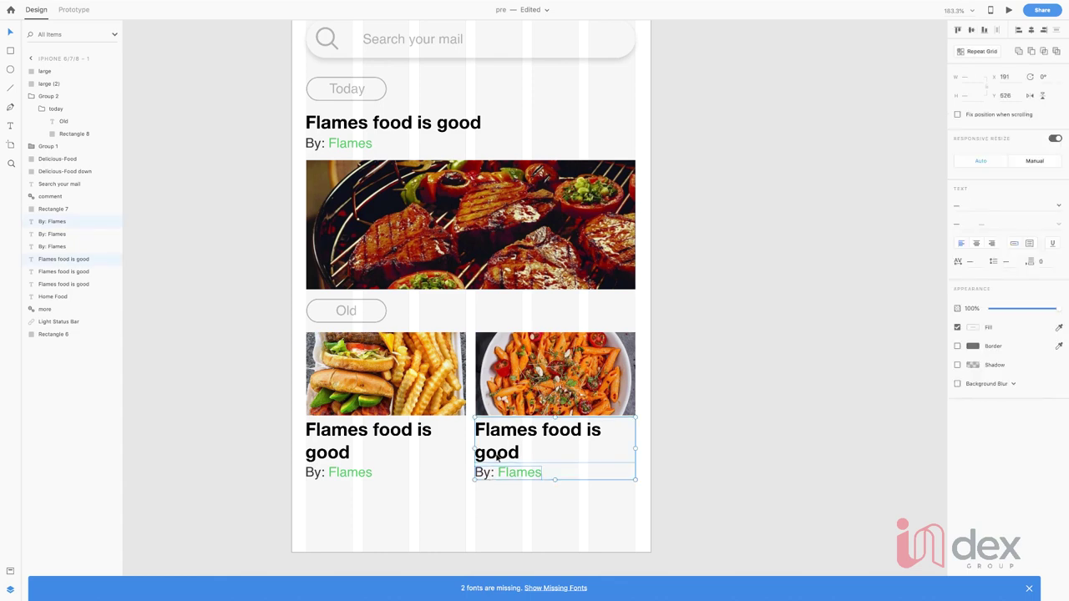
click(507, 504)
Step: Duplicate the search bar's rounded rectangle and move the copy down below the captions, to Y 611
click(483, 55)
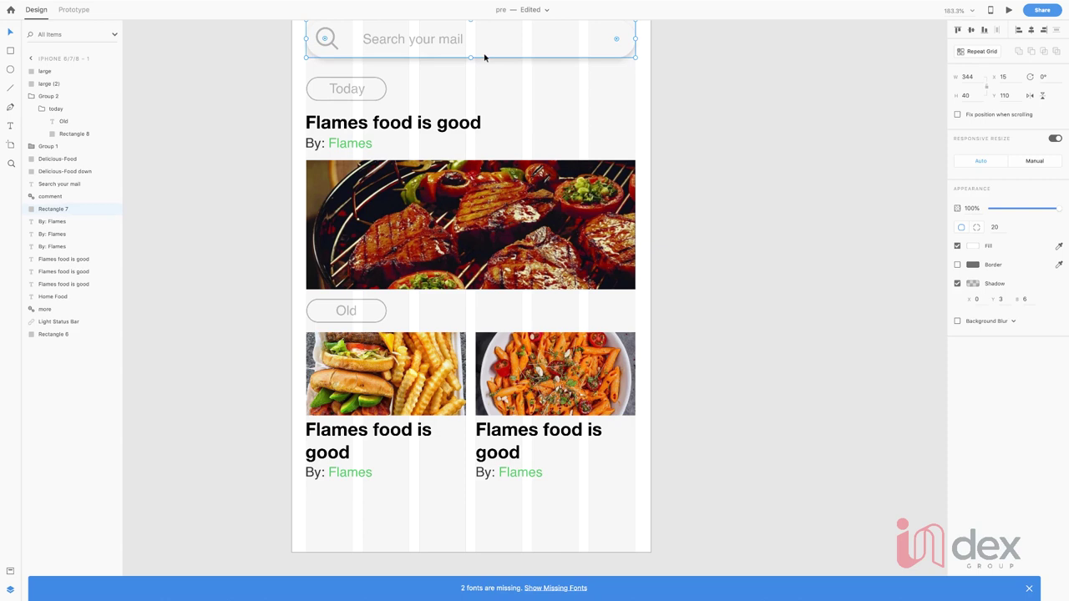
key(super+d)
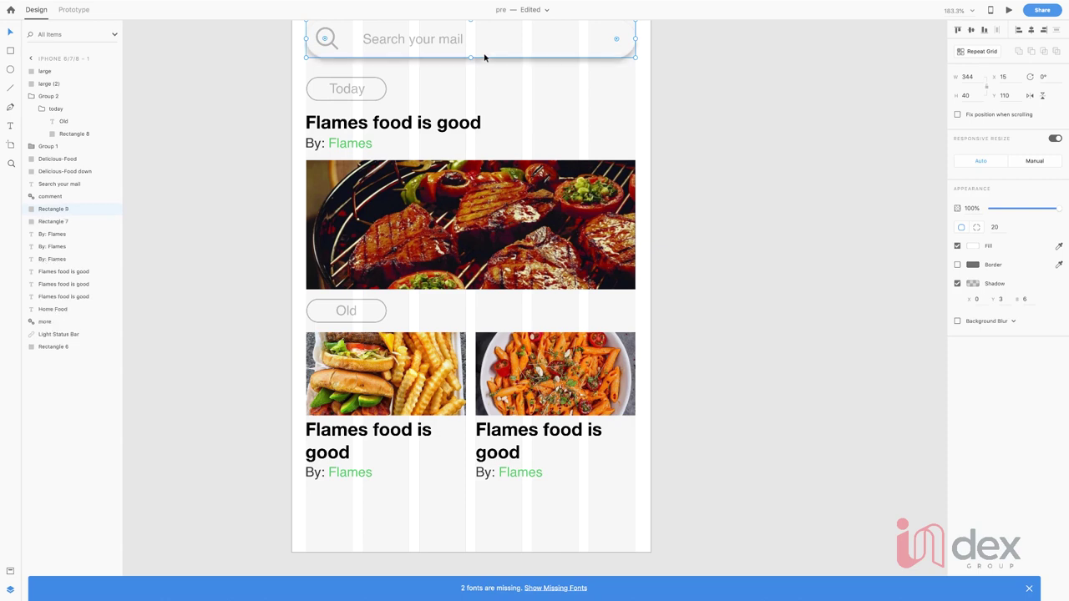
key(shift+Down)
key(shift+Down)
key(shift+Down)
key(shift+Down)
key(shift+Down)
key(shift+Down)
key(shift+Down)
key(shift+Down)
key(shift+Down)
key(shift+Down)
key(shift+Down)
key(shift+Down)
key(shift+Down)
key(shift+Down)
key(shift+Down)
key(shift+Down)
key(shift+Down)
key(shift+Down)
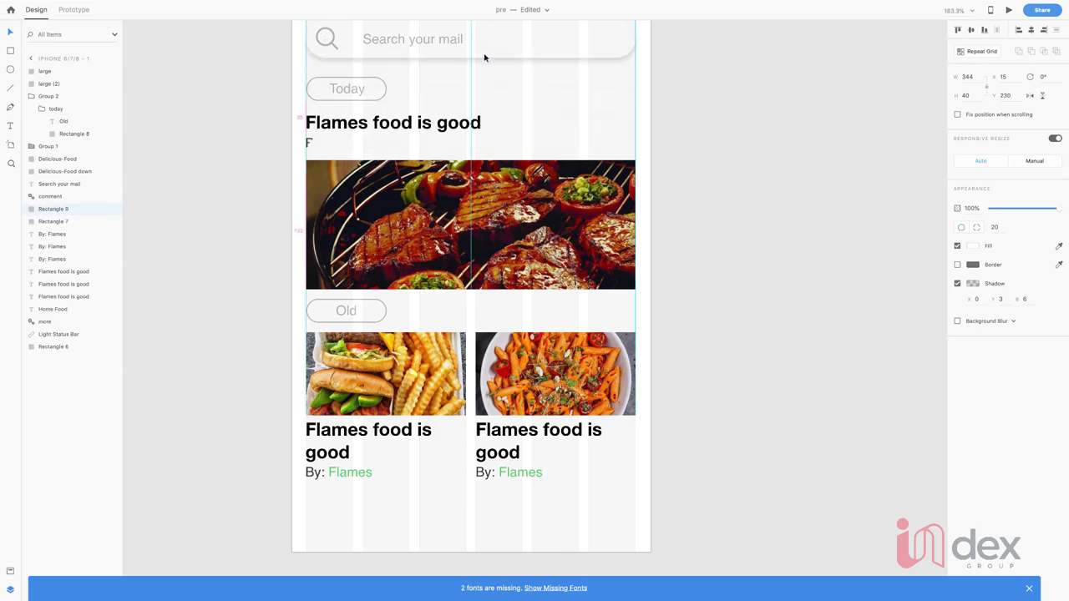
key(shift+Down)
key(shift+Down)
key(shift+Down)
key(shift+Down)
key(shift+Down)
key(shift+Down)
key(shift+Down)
key(shift+Down)
key(shift+Down)
key(shift+Down)
key(shift+Down)
key(shift+Down)
key(shift+Down)
key(shift+Down)
key(shift+Down)
key(shift+Down)
key(shift+Down)
key(shift+Down)
key(shift+Down)
key(shift+Down)
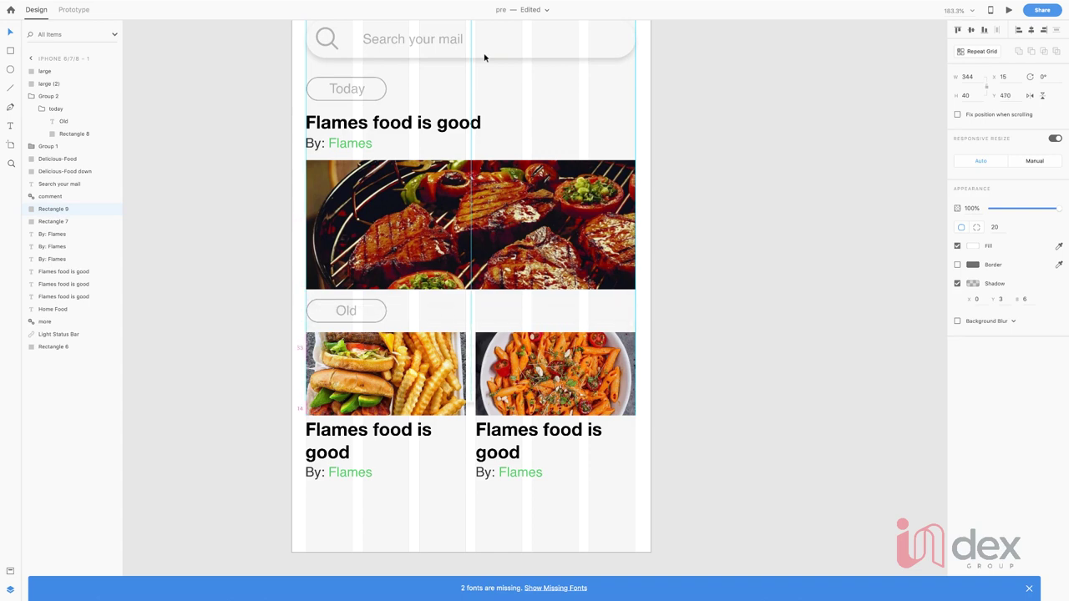
key(shift+Down)
key(shift+Down)
key(shift+Down)
key(shift+Down)
key(shift+Down)
key(shift+Down)
key(shift+Down)
key(shift+Down)
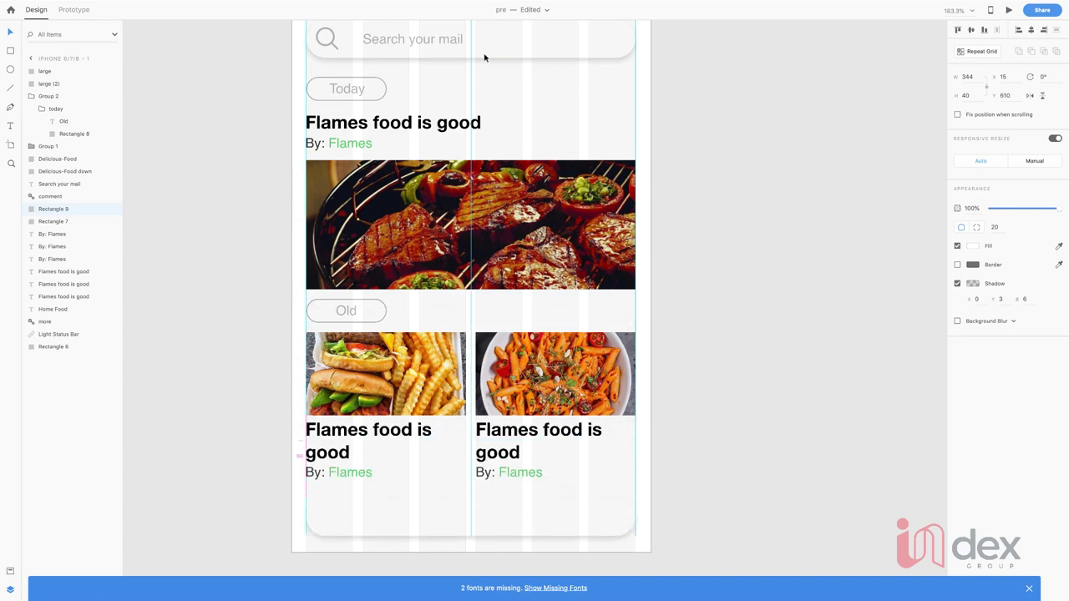
key(Down)
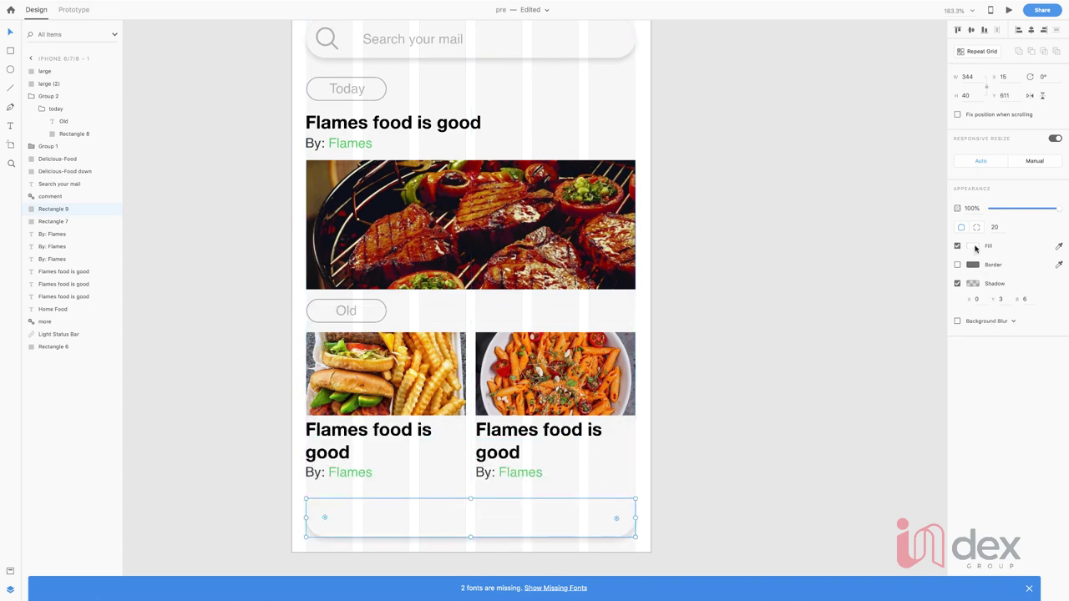
Step: Fill the lower rounded rectangle with the saved mint green and add the white label "Start order now" on it
click(11, 573)
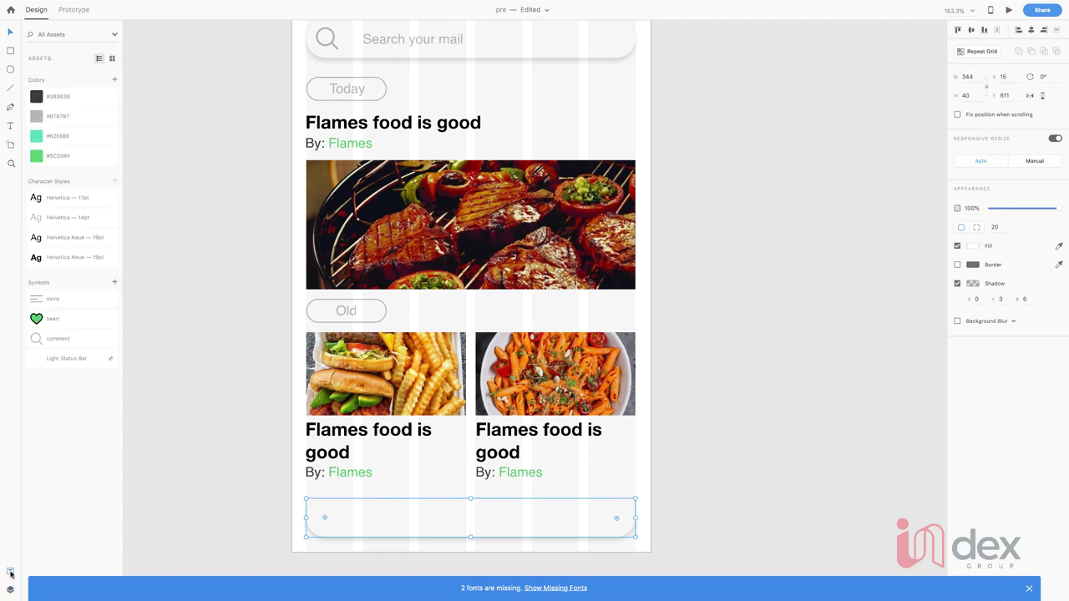
click(83, 141)
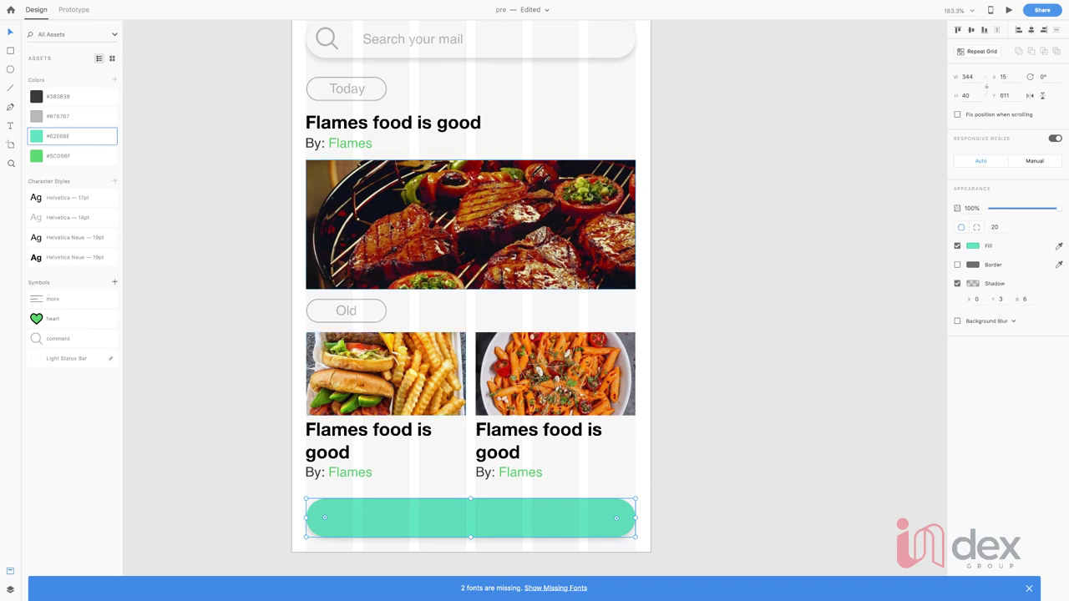
double_click(478, 521)
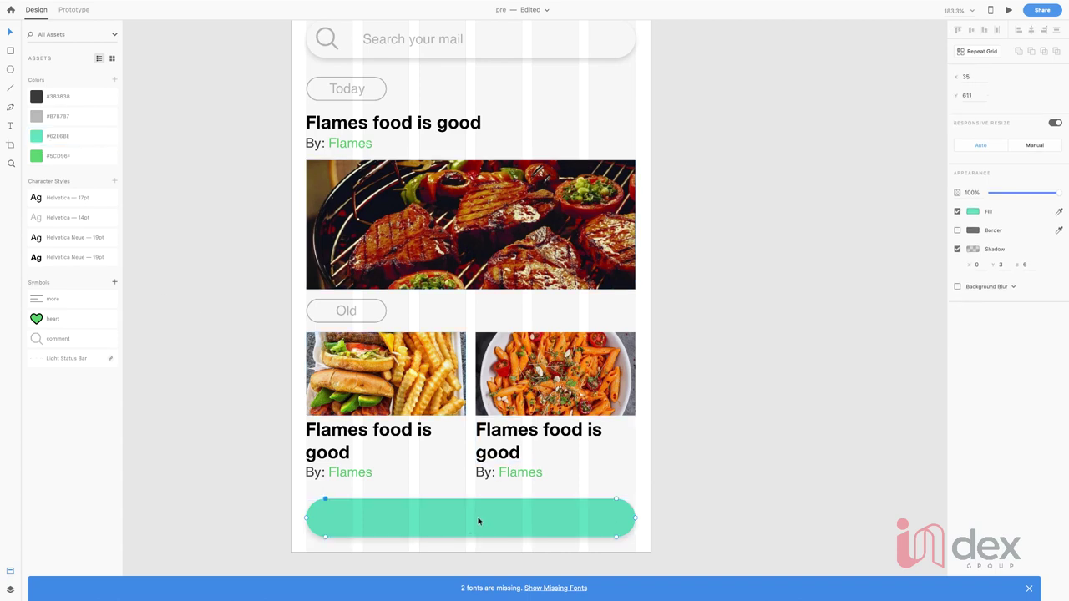
key(t)
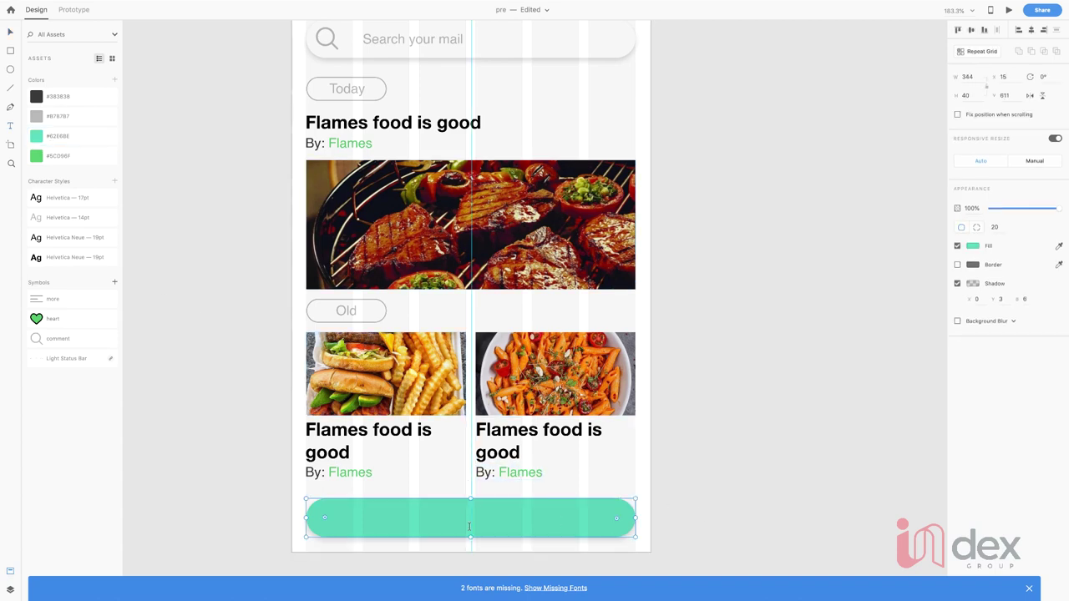
click(468, 526)
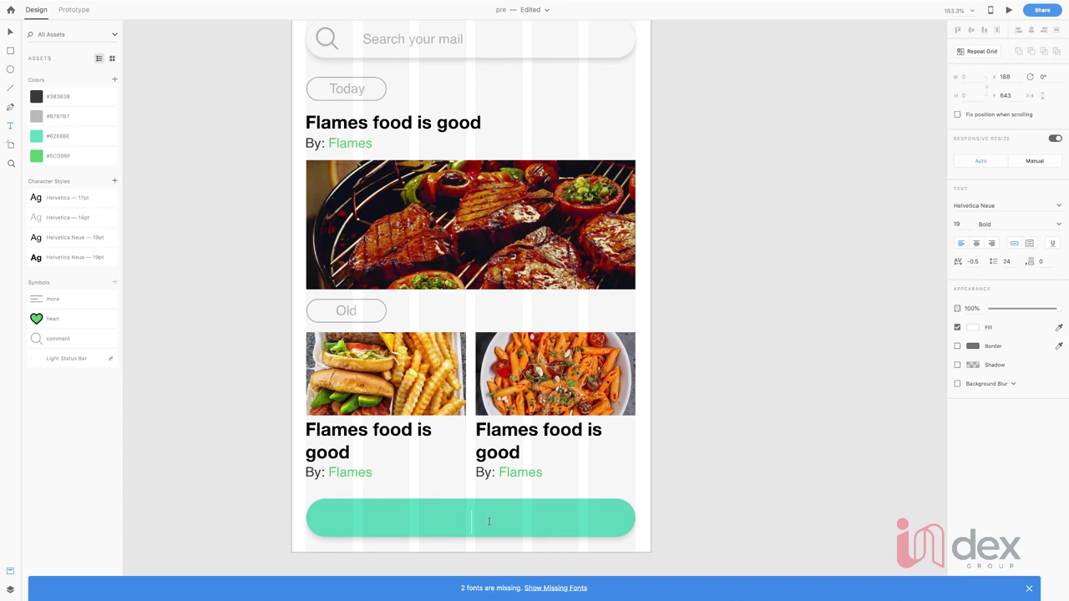
text(Start order no)
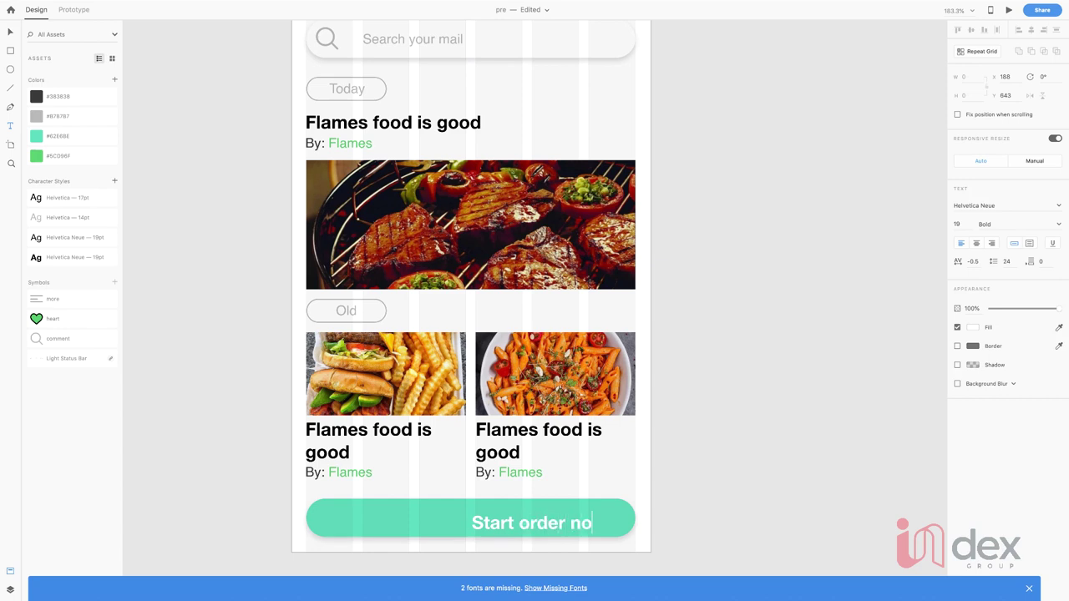
text(w)
key(Escape)
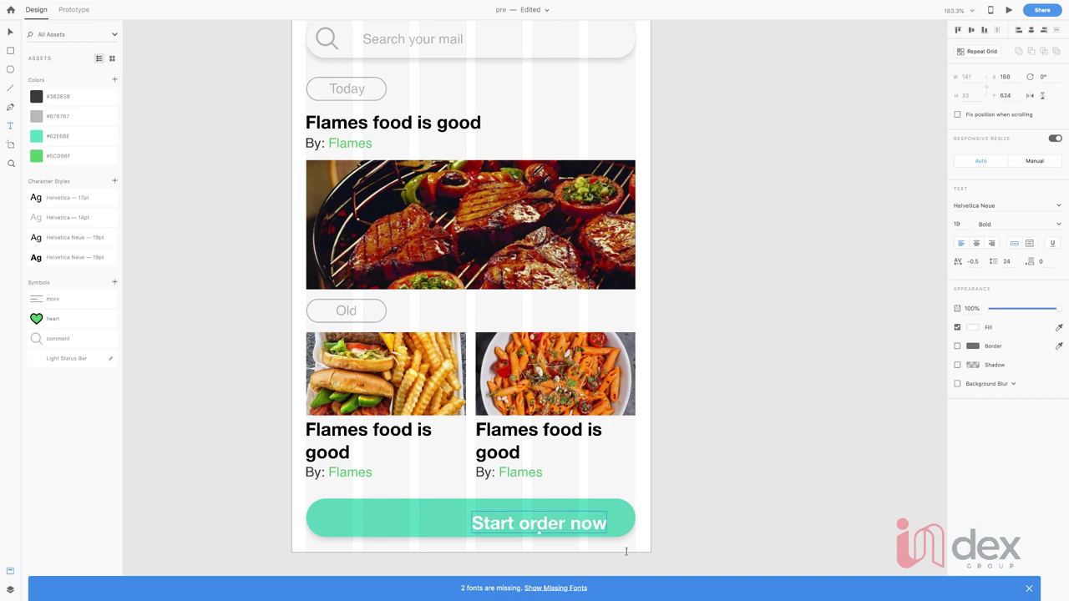
Step: Centre the "Start order now" label vertically and horizontally on the green button
click(10, 31)
click(632, 516)
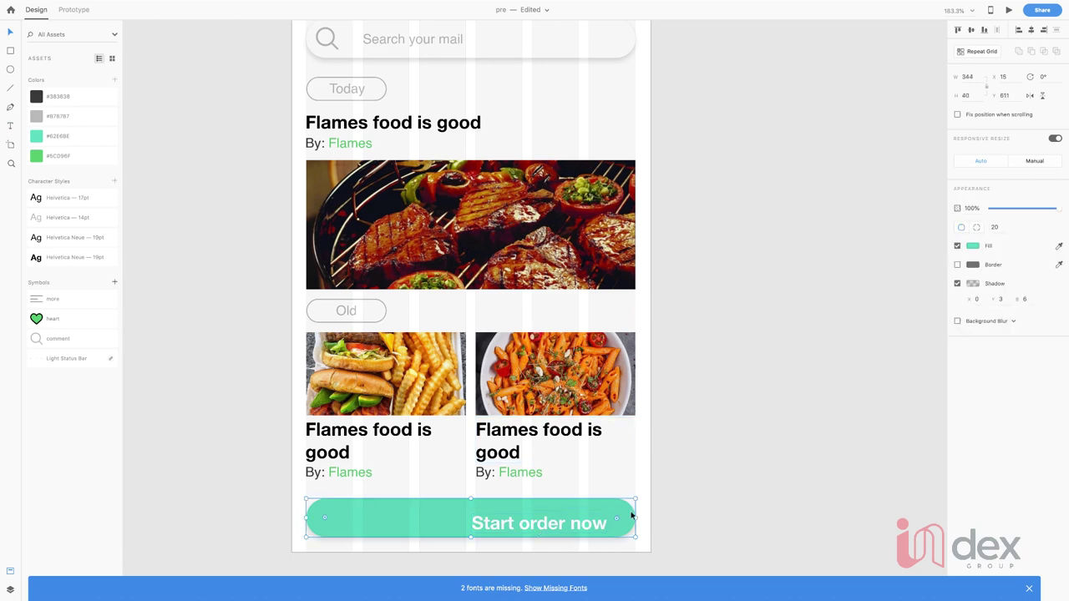
shift+click(538, 523)
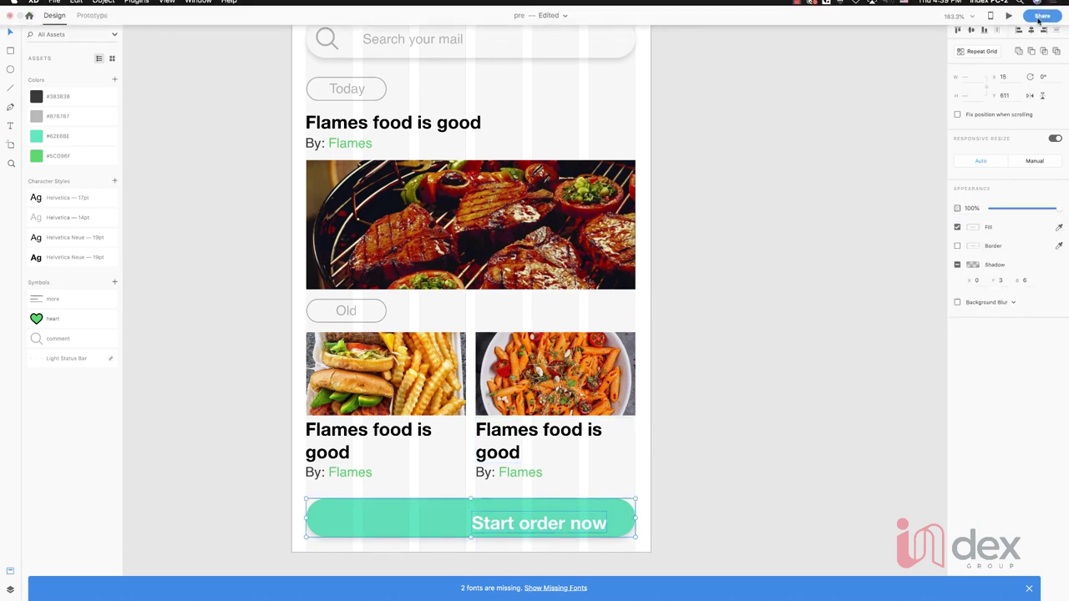
click(970, 30)
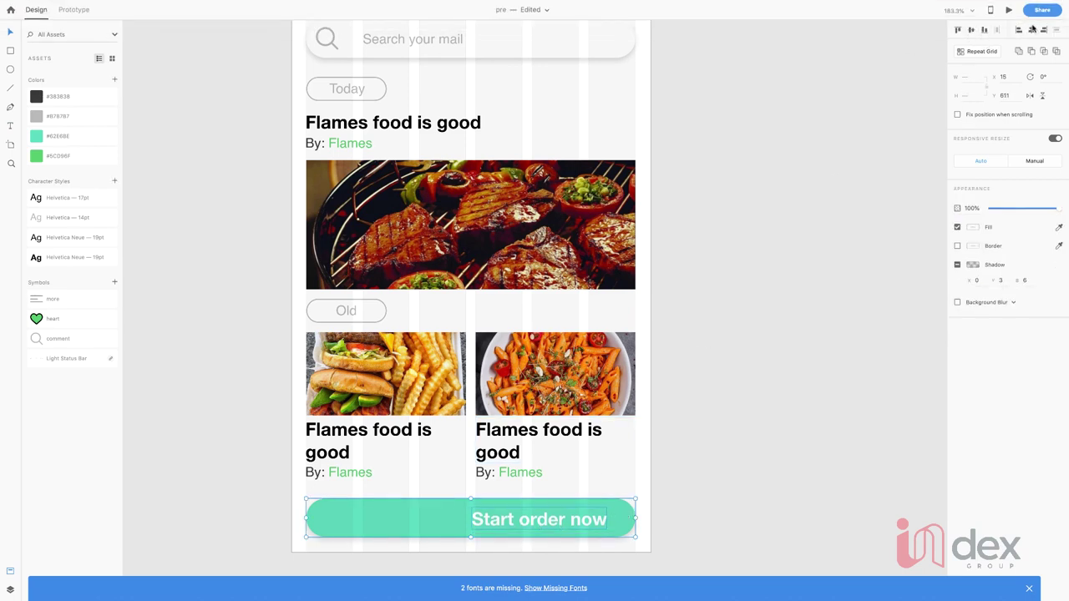
click(1029, 30)
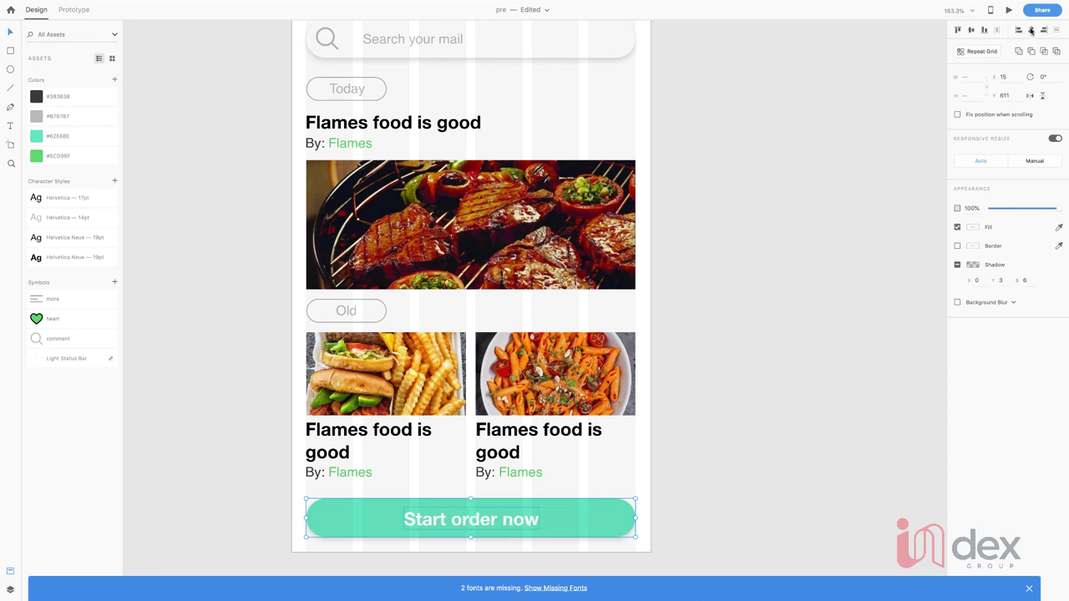
Step: Nudge the "Start order now" label up slightly on the green button, to Y 619
click(723, 292)
scroll(573, 195, down, 5)
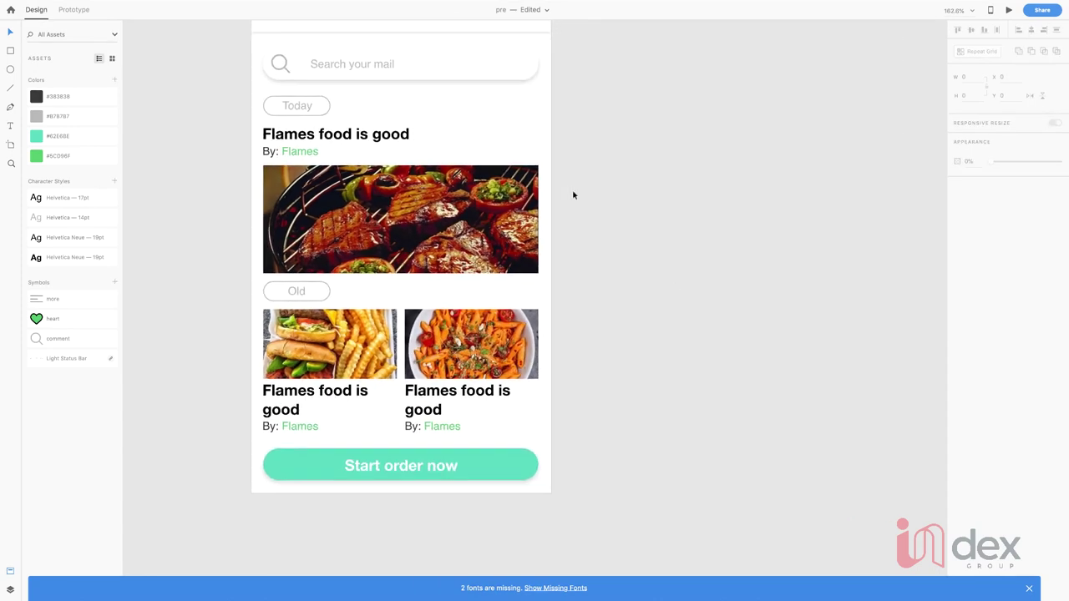
scroll(573, 194, down, 4)
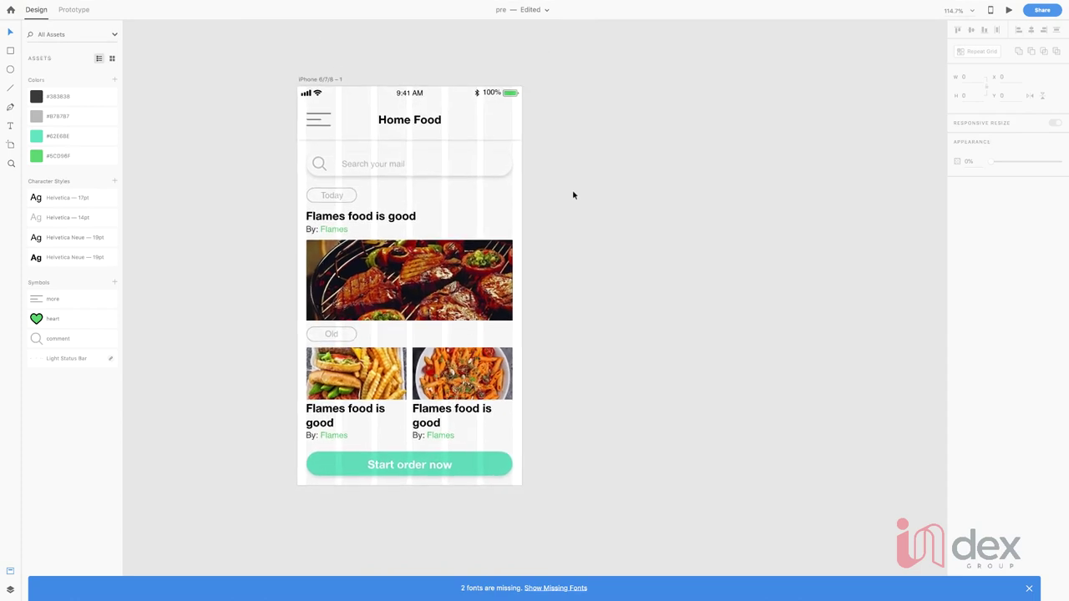
double_click(412, 460)
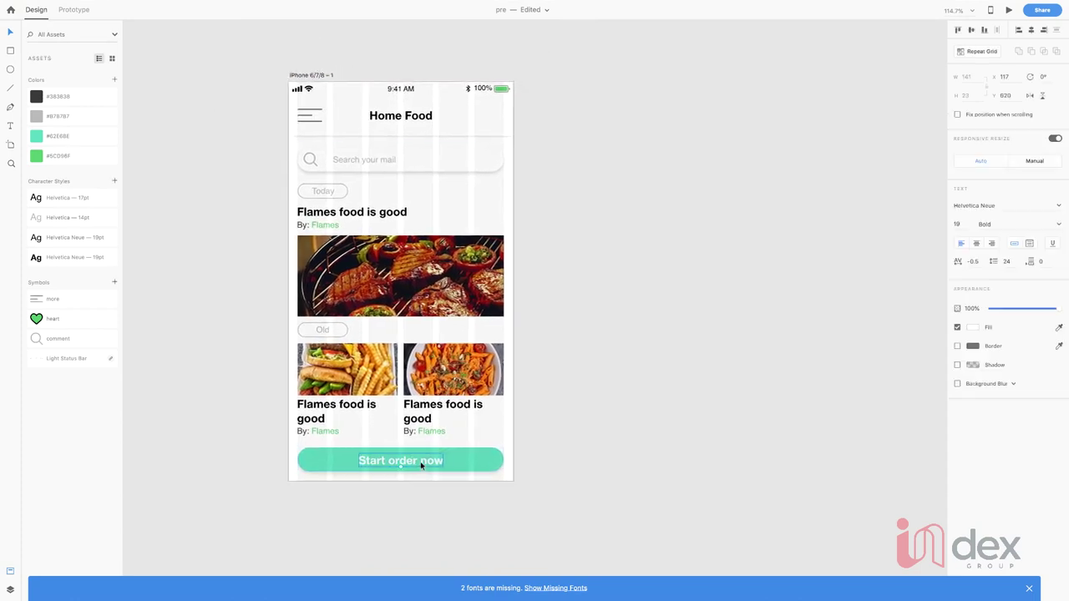
drag(405, 464, 405, 463)
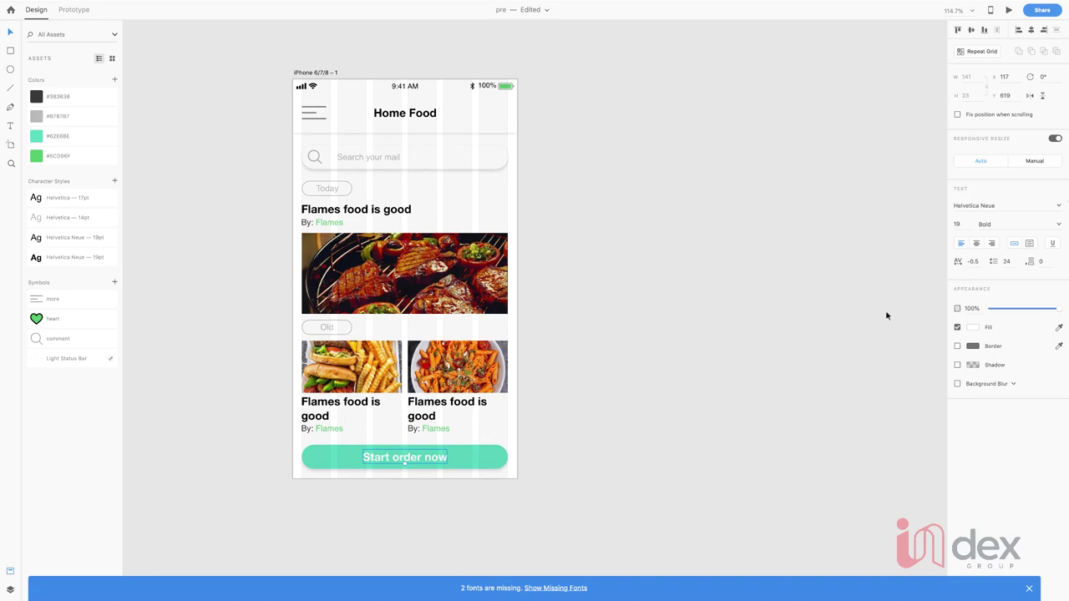
Step: Duplicate the finished iPhone 6/7/8 artboard and place the copy beside the original
click(678, 385)
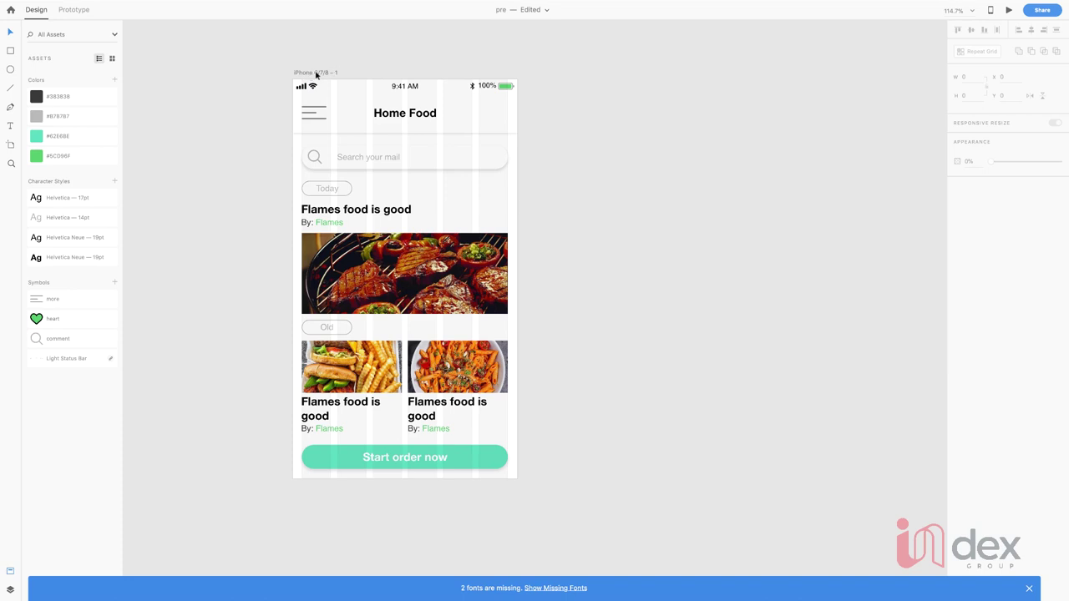
drag(317, 74, 550, 74)
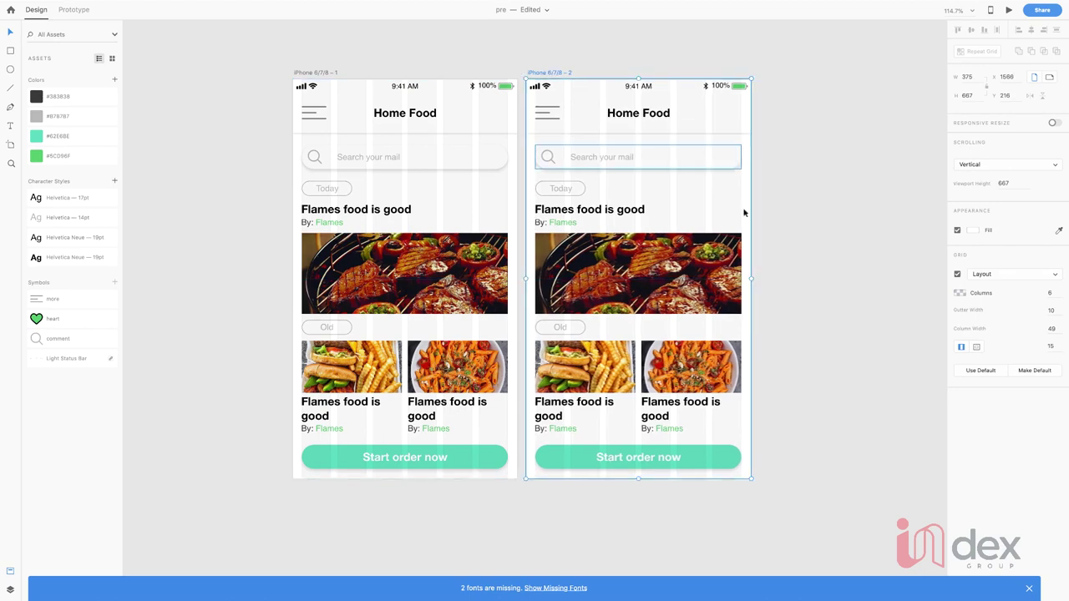
click(840, 316)
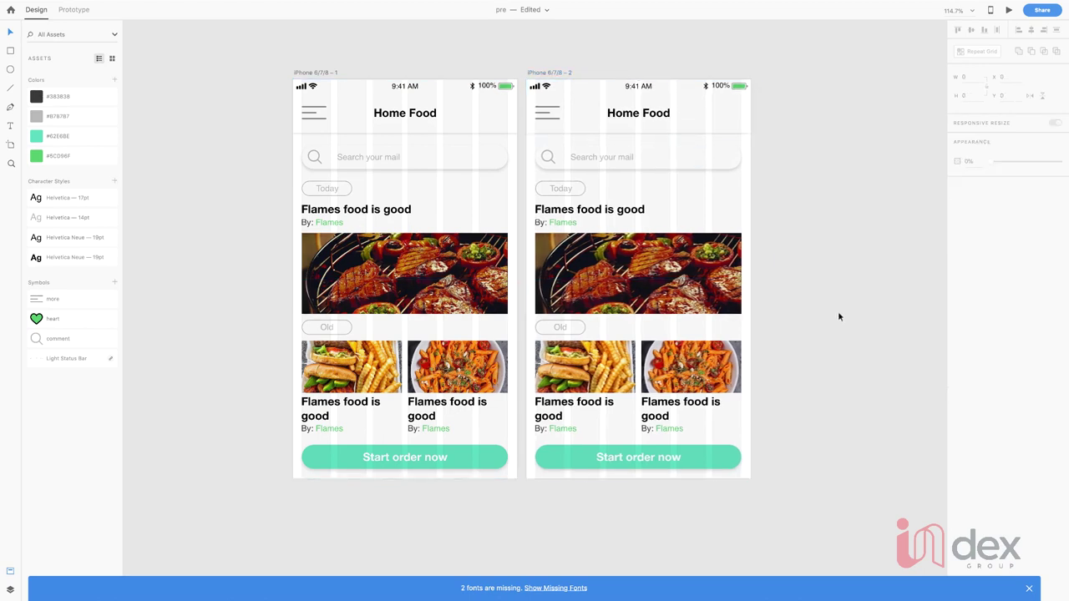
Step: Group the first artboard's status bar, header background, menu icon and "Home Food" title, and name the group "appbar"
click(455, 158)
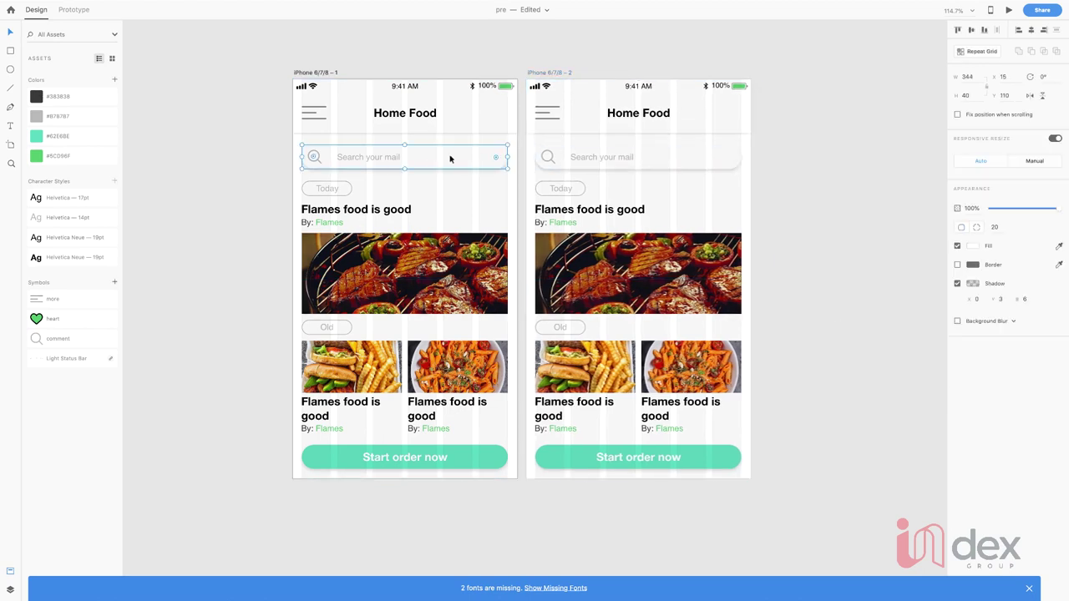
click(10, 590)
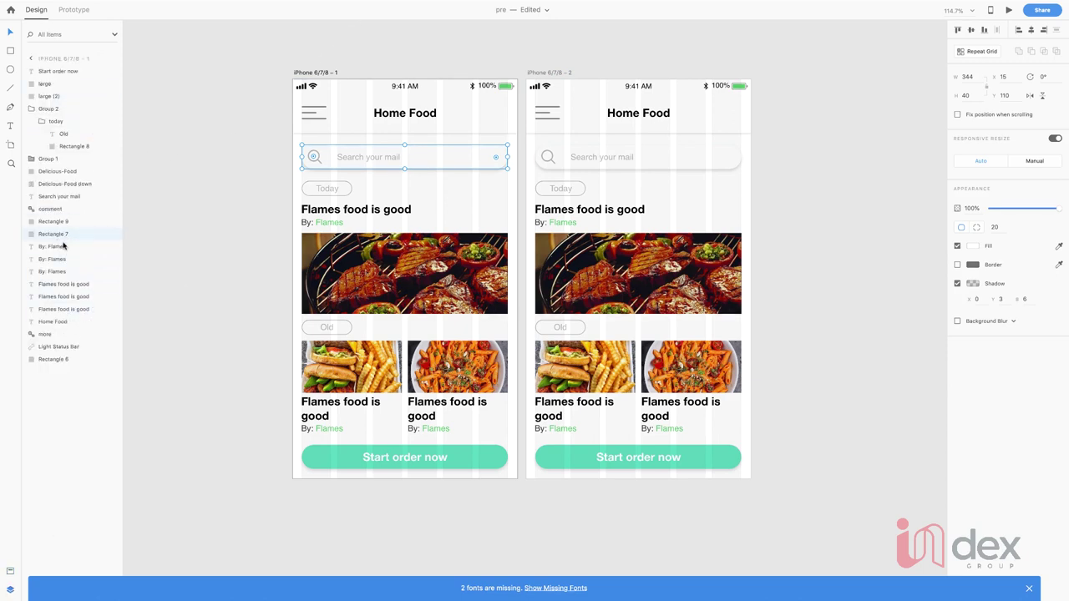
click(423, 115)
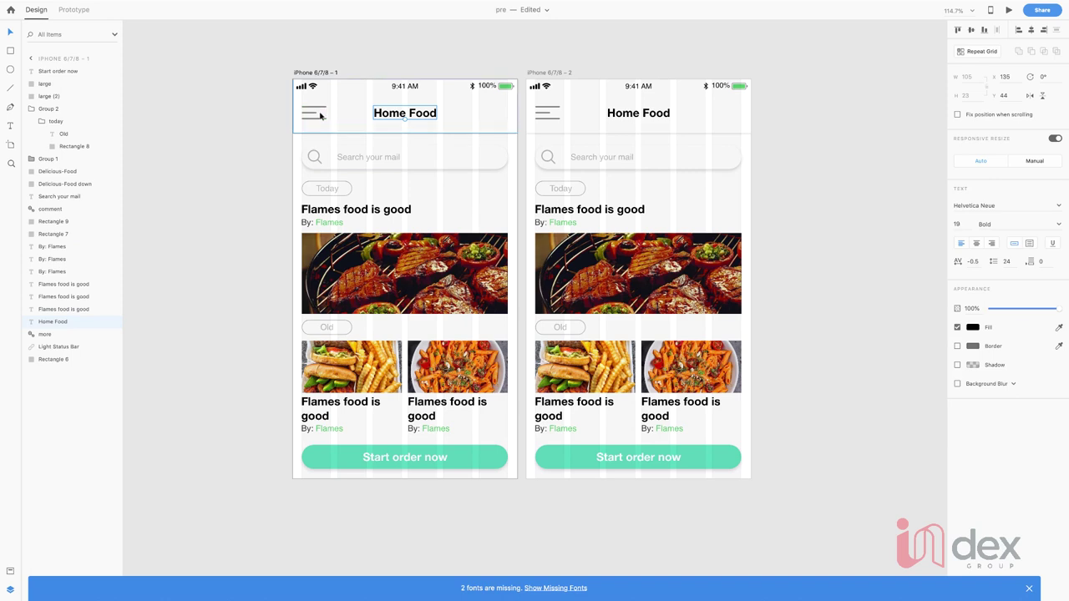
shift+click(313, 113)
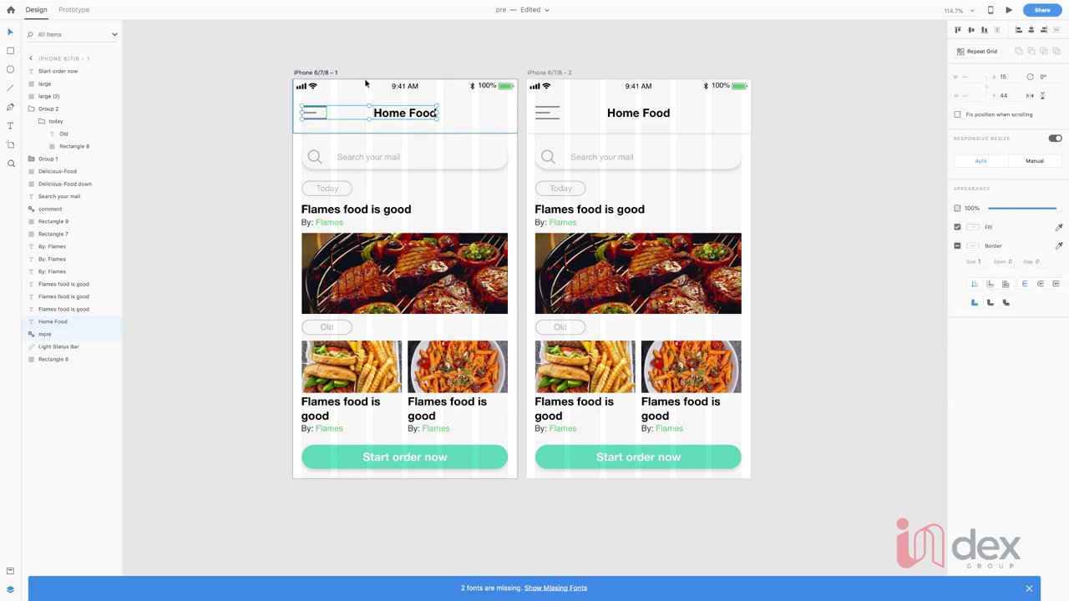
shift+click(454, 107)
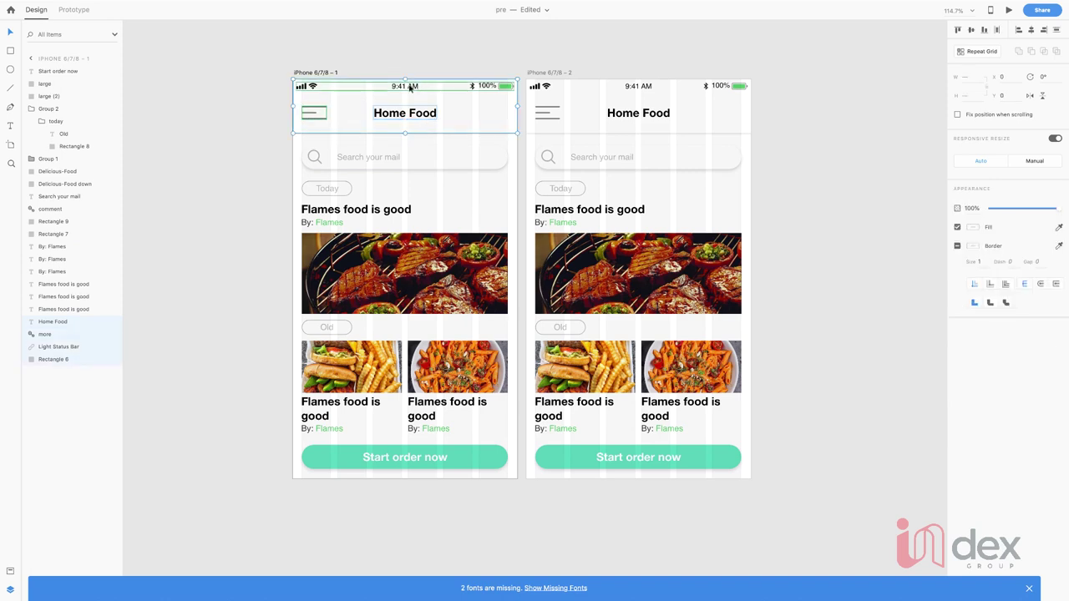
key(super+g)
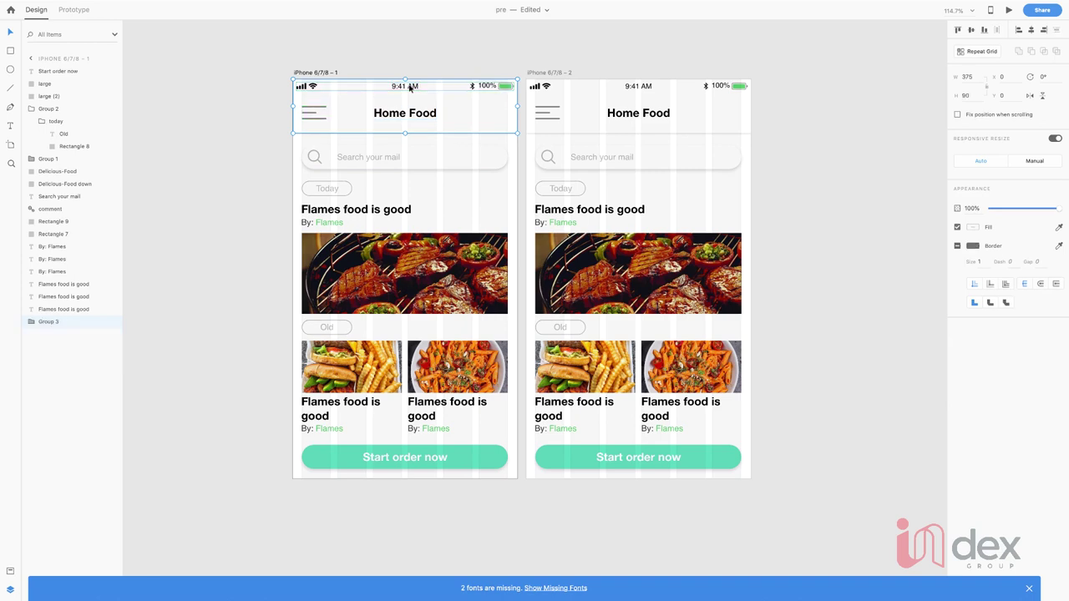
double_click(48, 322)
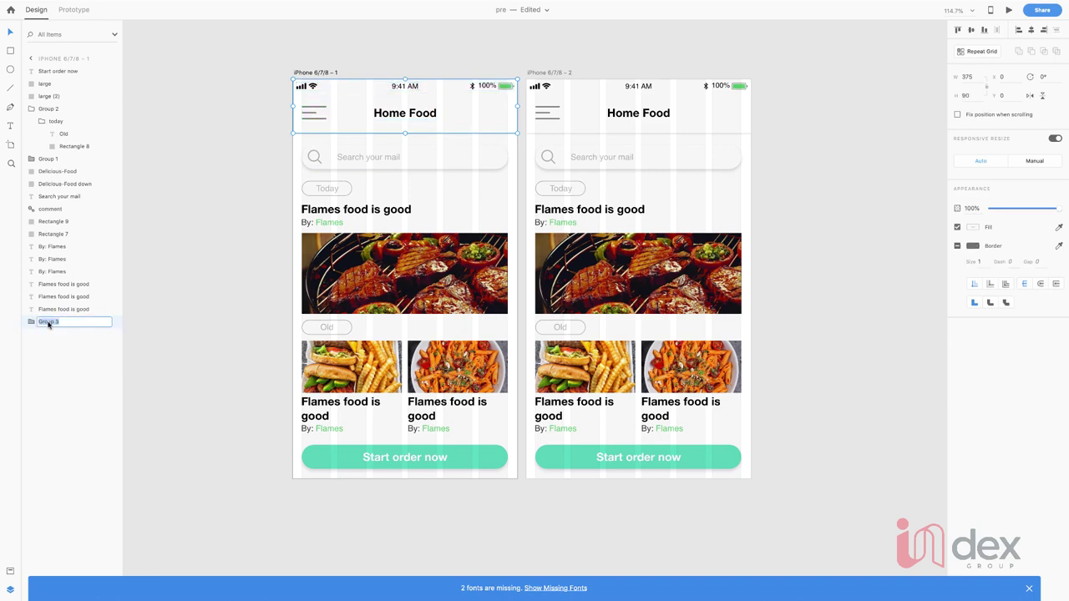
text(H)
text(ppbar)
key(Return)
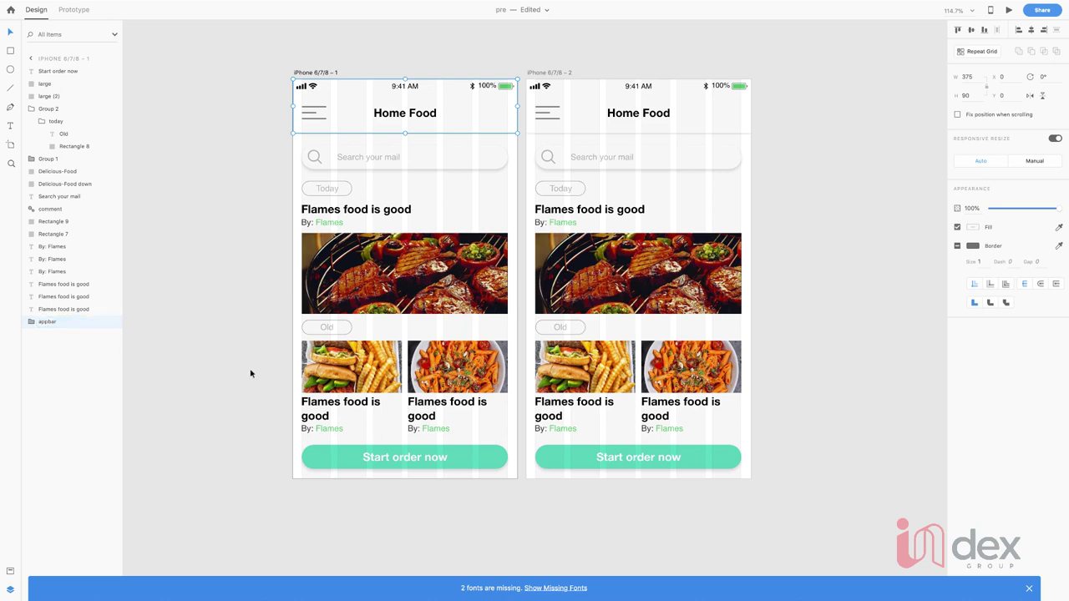
Step: Group the first artboard's search field background, "Search your mail" text and magnifier icon, and name the group "search input"
click(472, 167)
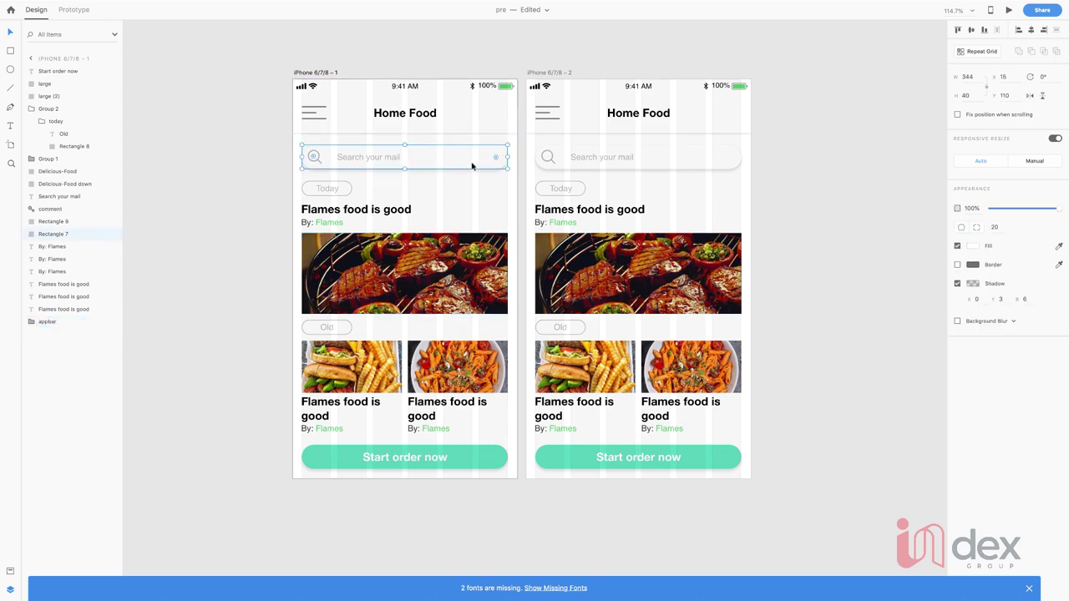
shift+click(381, 159)
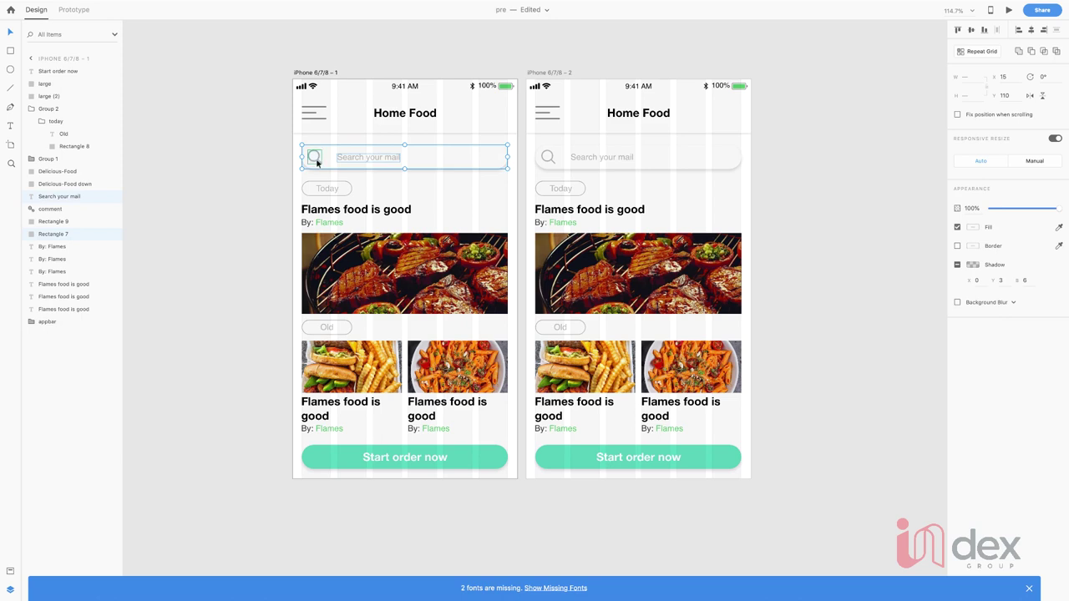
shift+click(315, 161)
key(super+g)
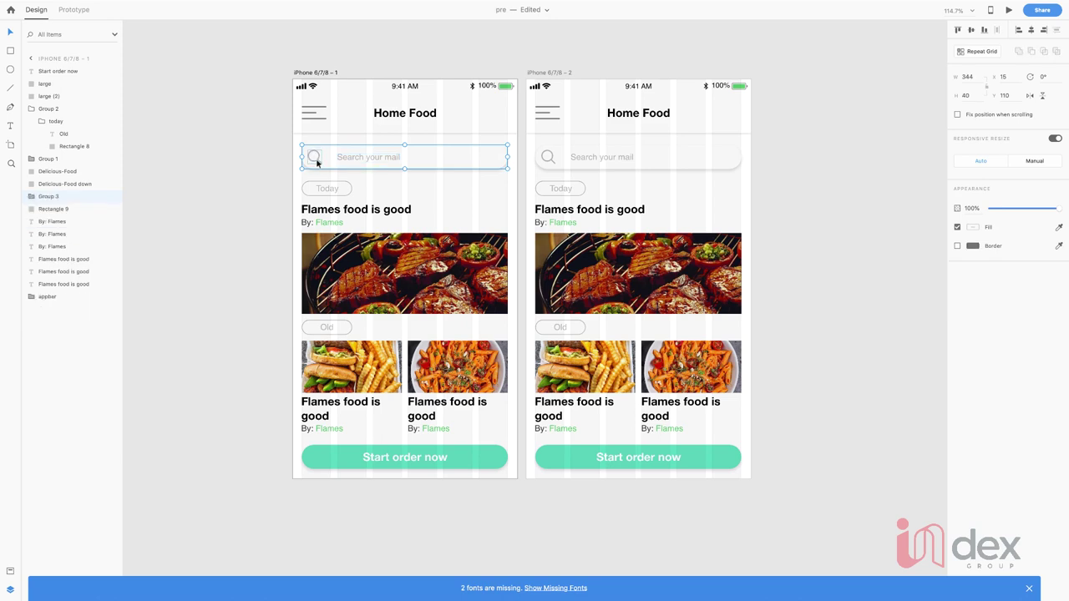
double_click(54, 195)
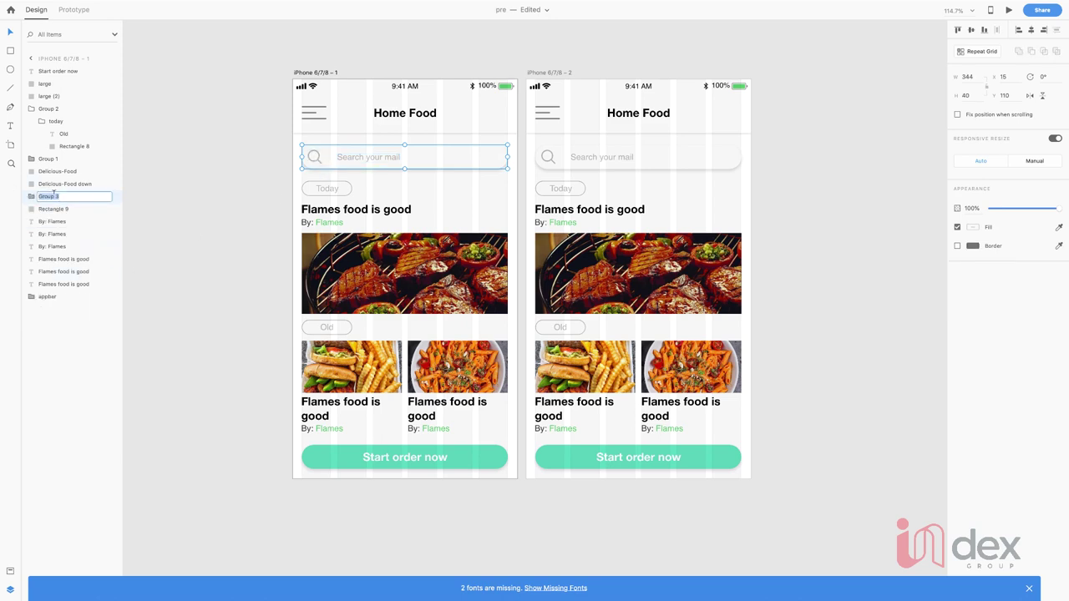
text(search input)
key(Return)
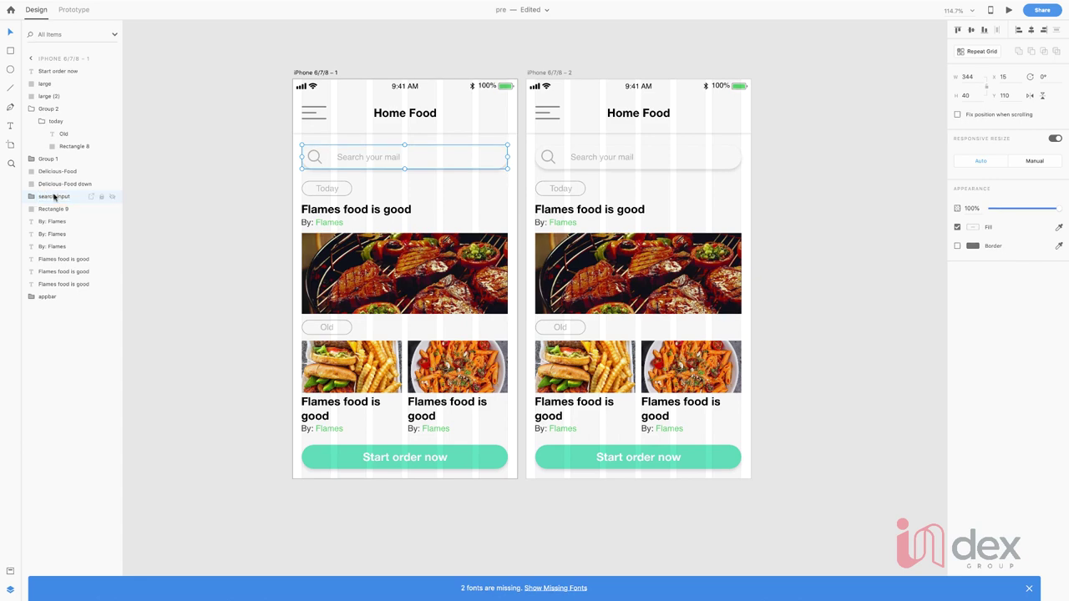
Step: Ungroup the redundant outer group around the first artboard's "Today" tag, keeping its inner "today" group
click(342, 197)
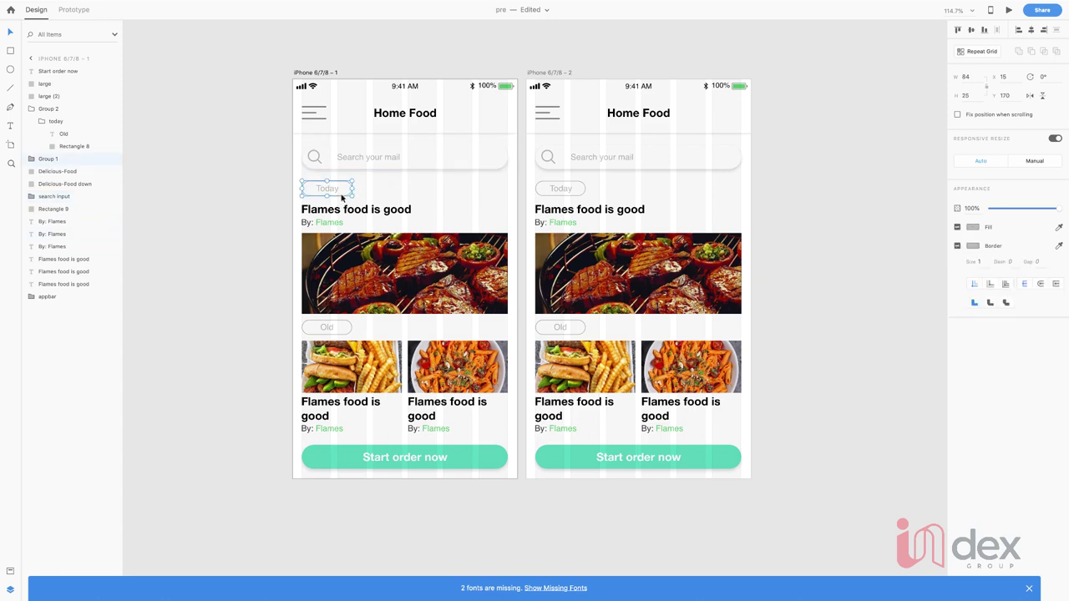
key(Escape)
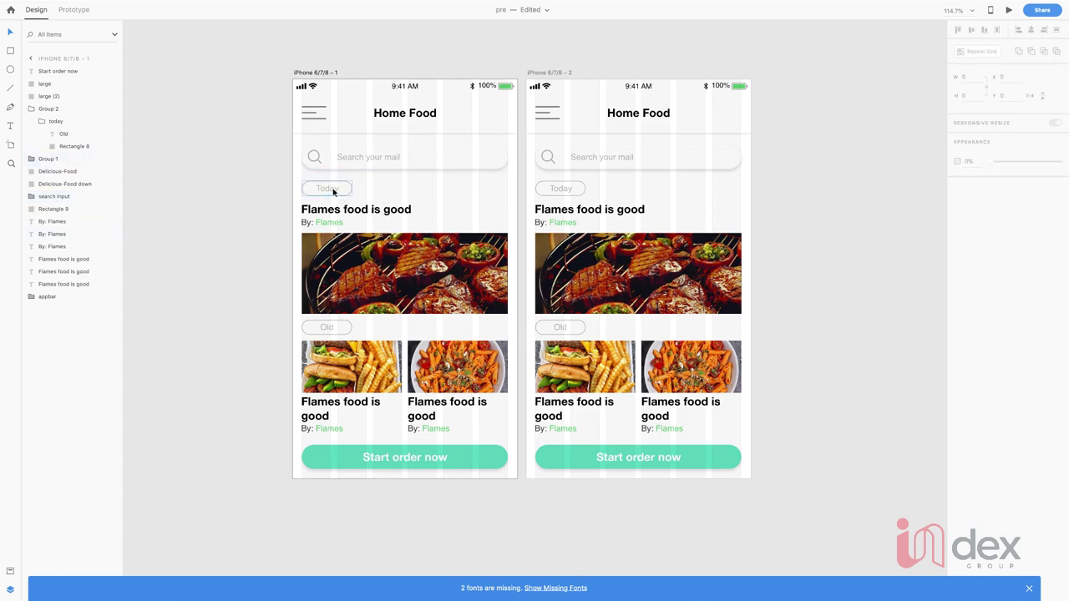
click(329, 191)
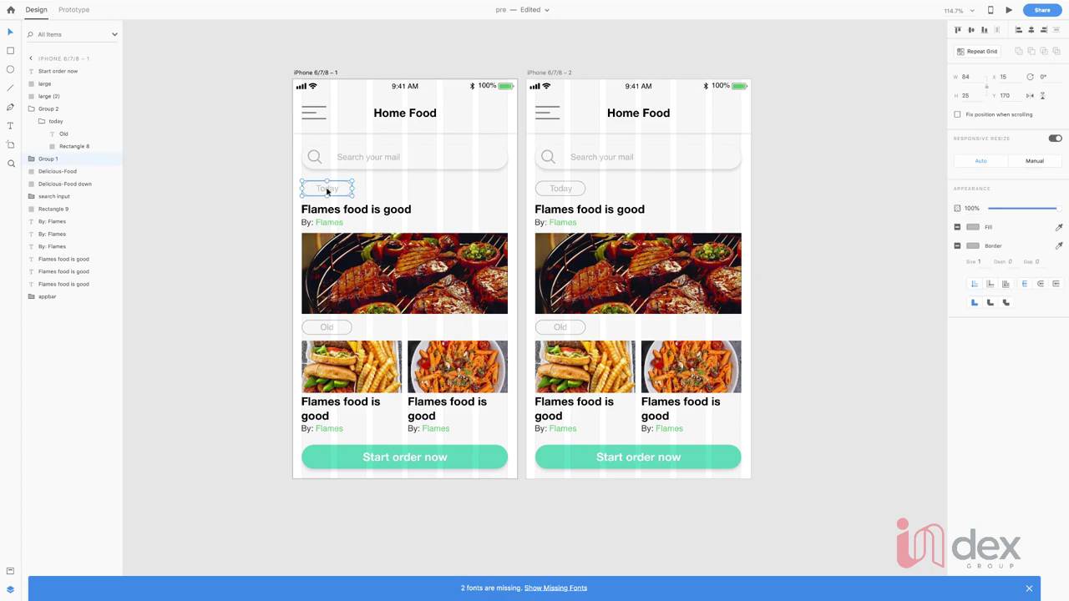
click(32, 159)
click(37, 171)
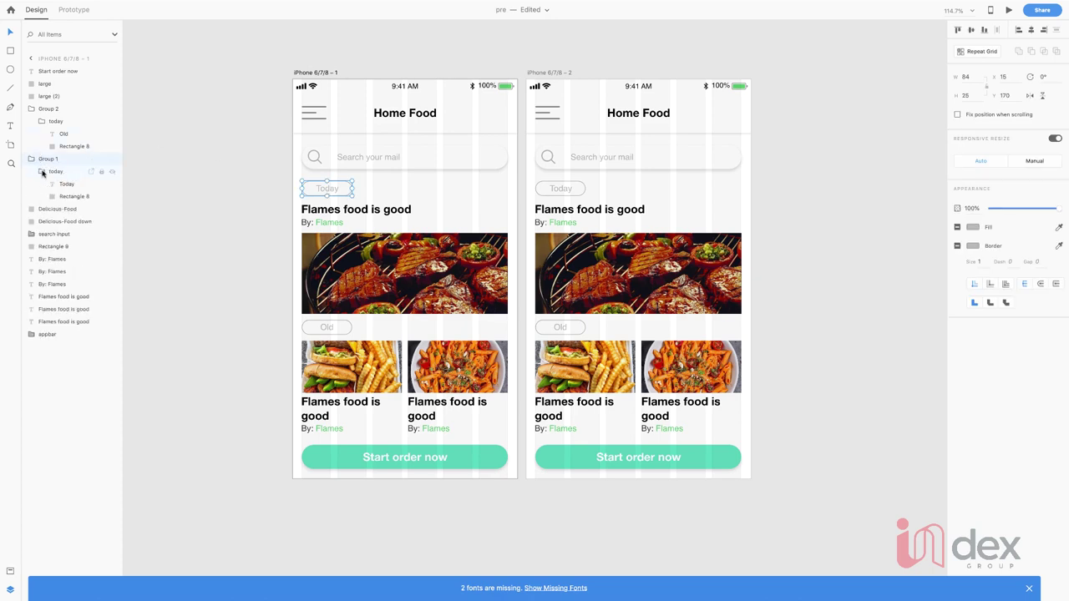
click(43, 171)
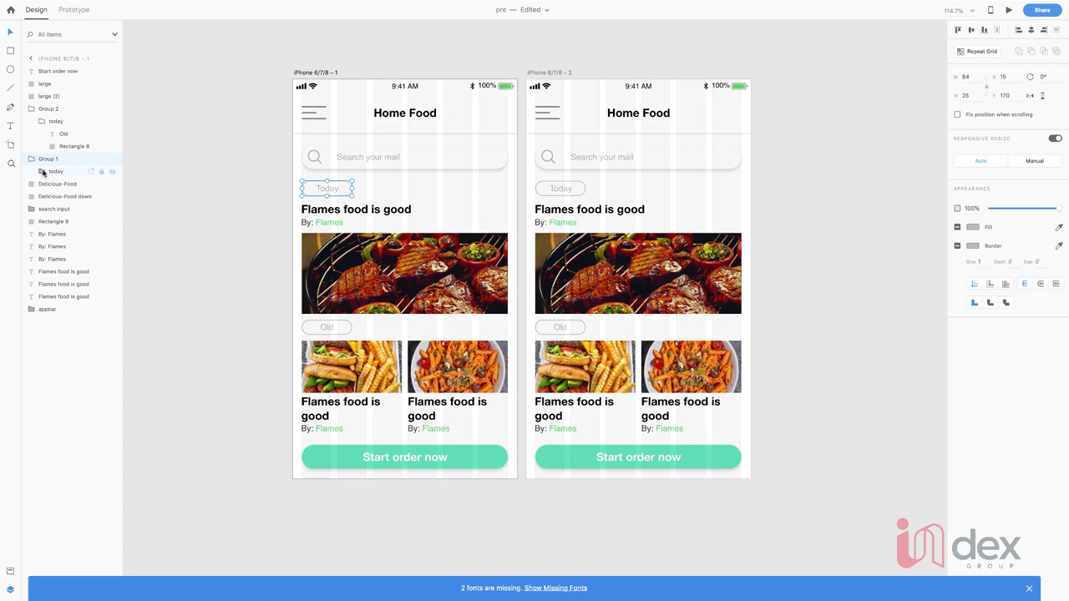
right_click(45, 159)
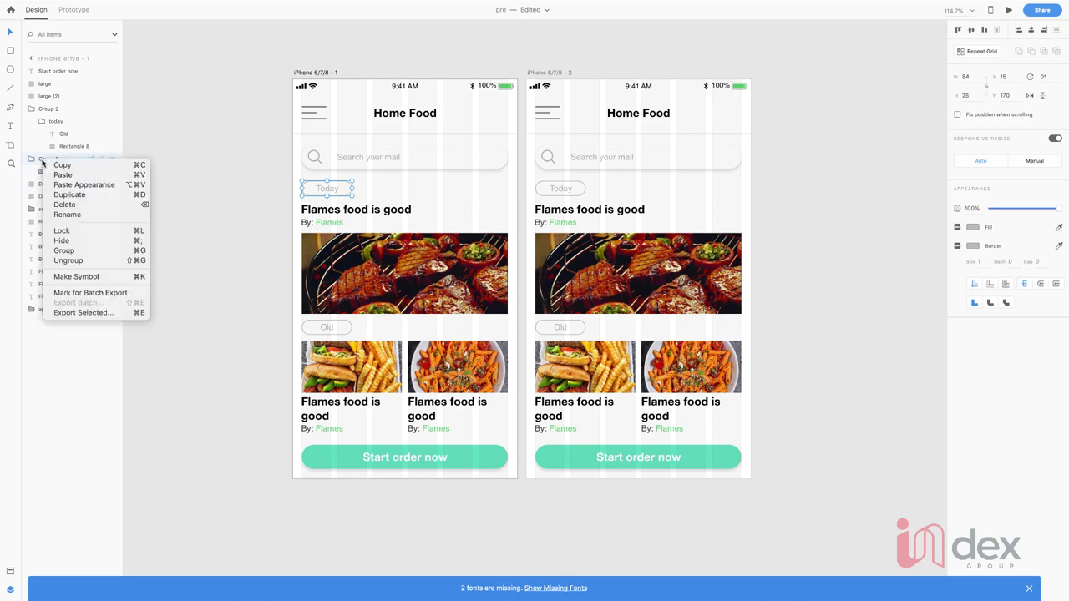
click(107, 260)
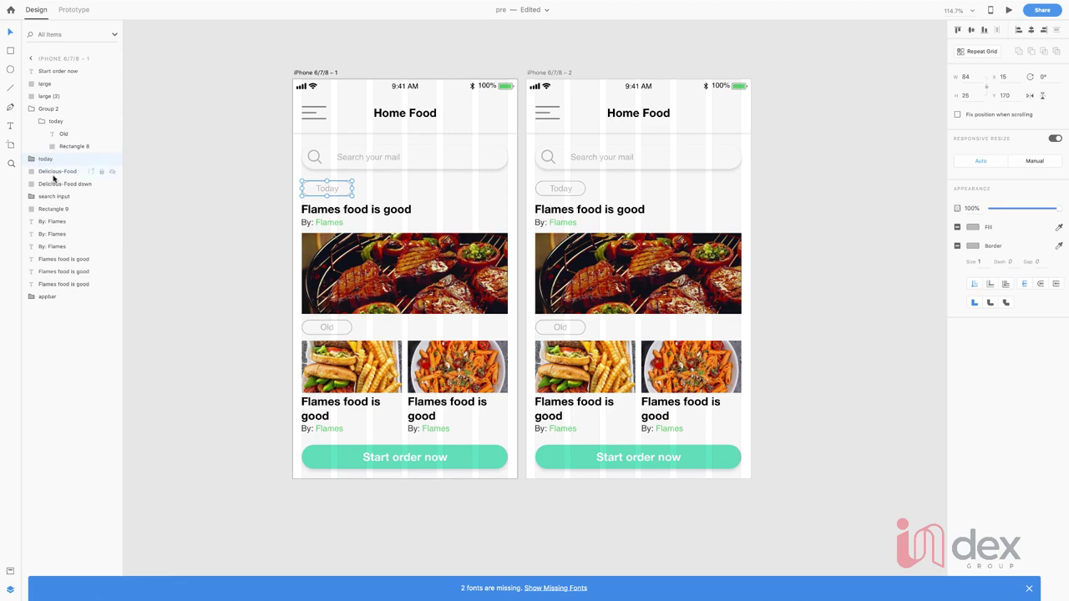
Step: Group the large grill photo with its title and byline, and move the "Delicious-Food down" layer into that group
click(53, 175)
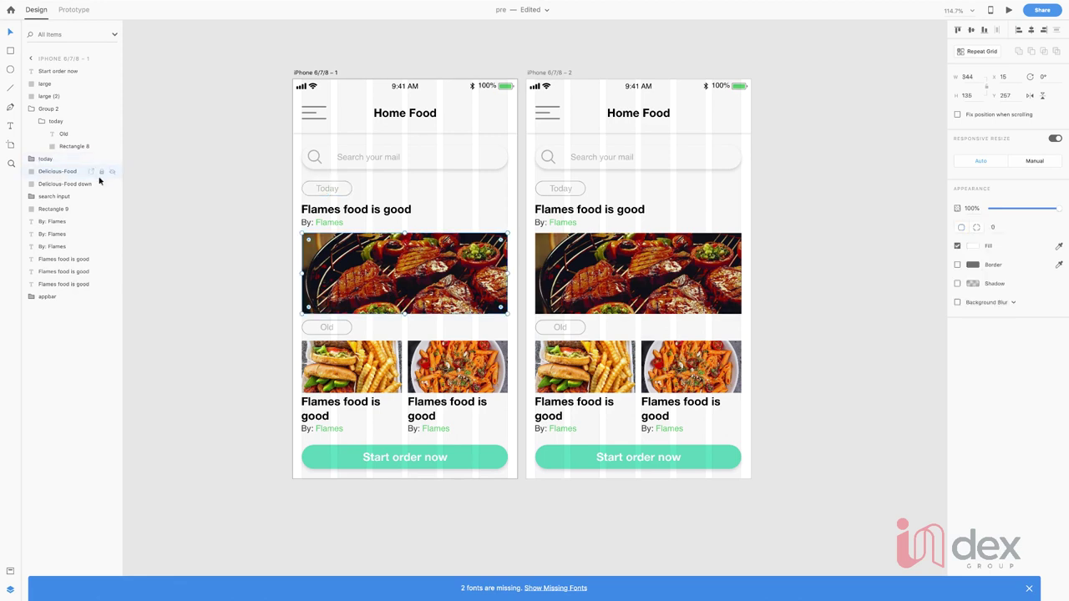
shift+click(329, 223)
shift+click(342, 214)
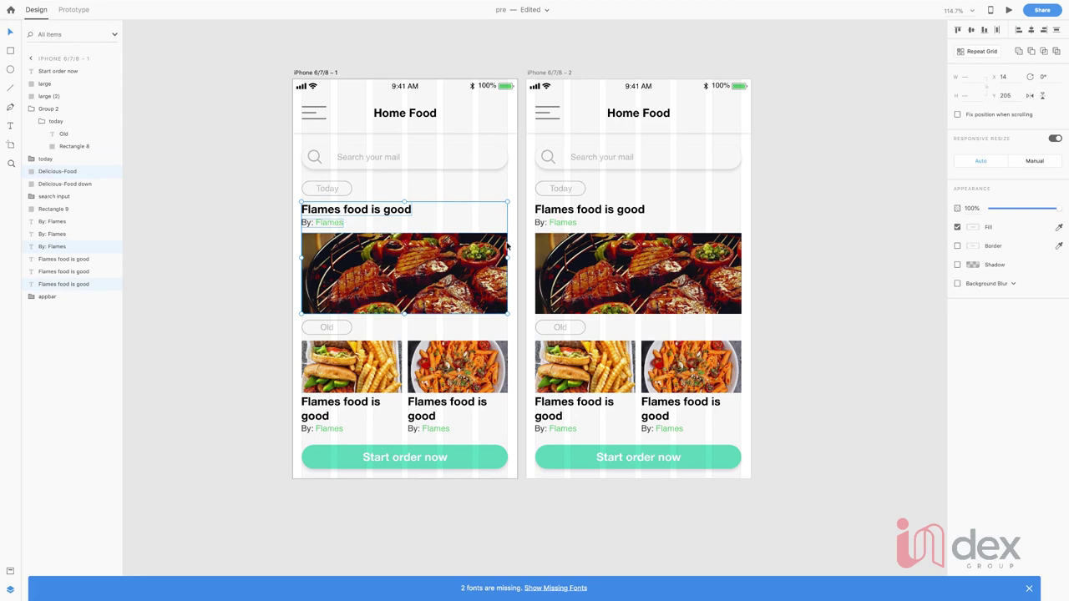
key(ctrl+g)
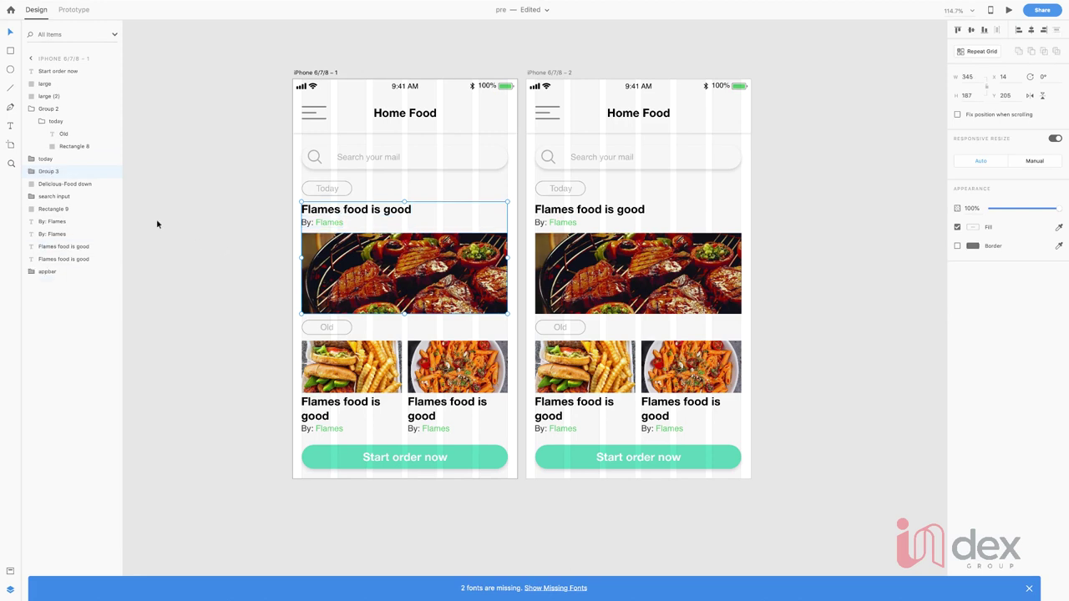
click(33, 173)
drag(50, 222, 60, 214)
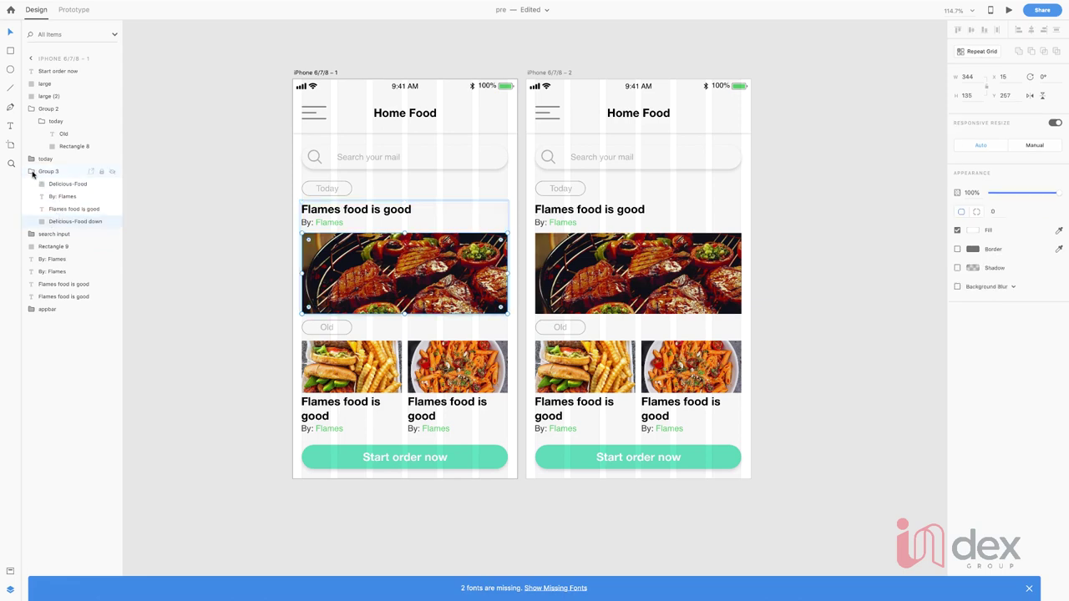
Step: Rename the large grill post's group "big card"
click(34, 173)
double_click(52, 172)
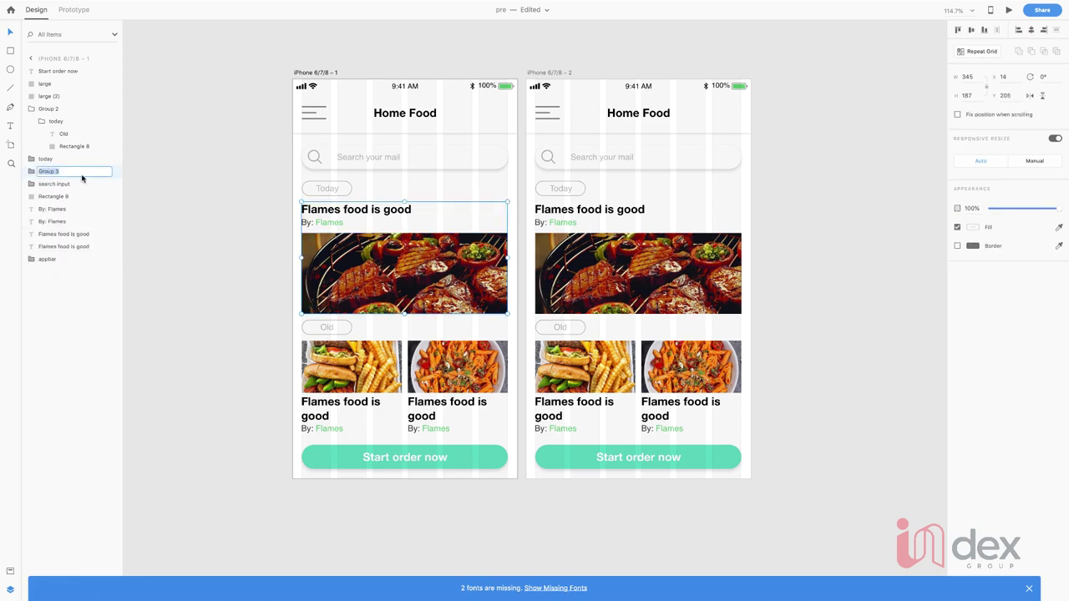
text(big card)
key(Return)
Step: Rename the outer group of the first artboard's "Old" tag to "old"
click(325, 328)
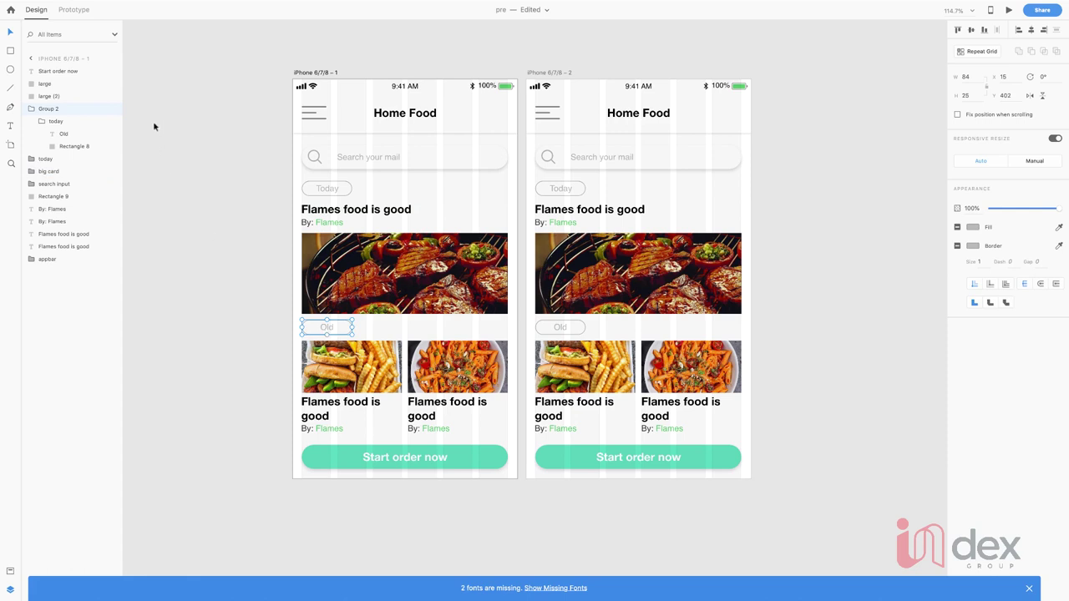
click(31, 109)
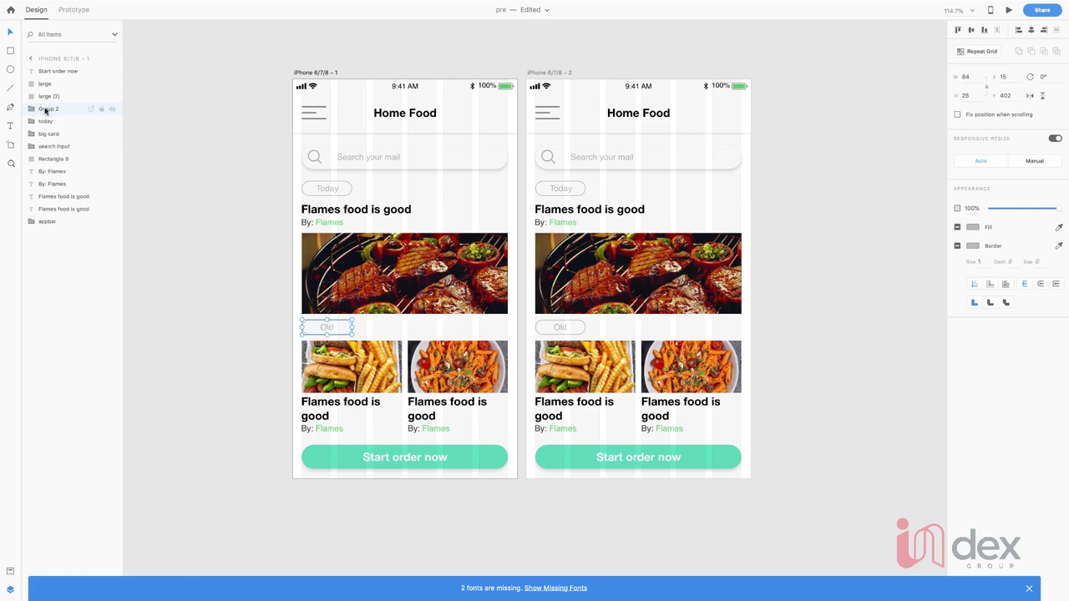
click(31, 109)
right_click(33, 109)
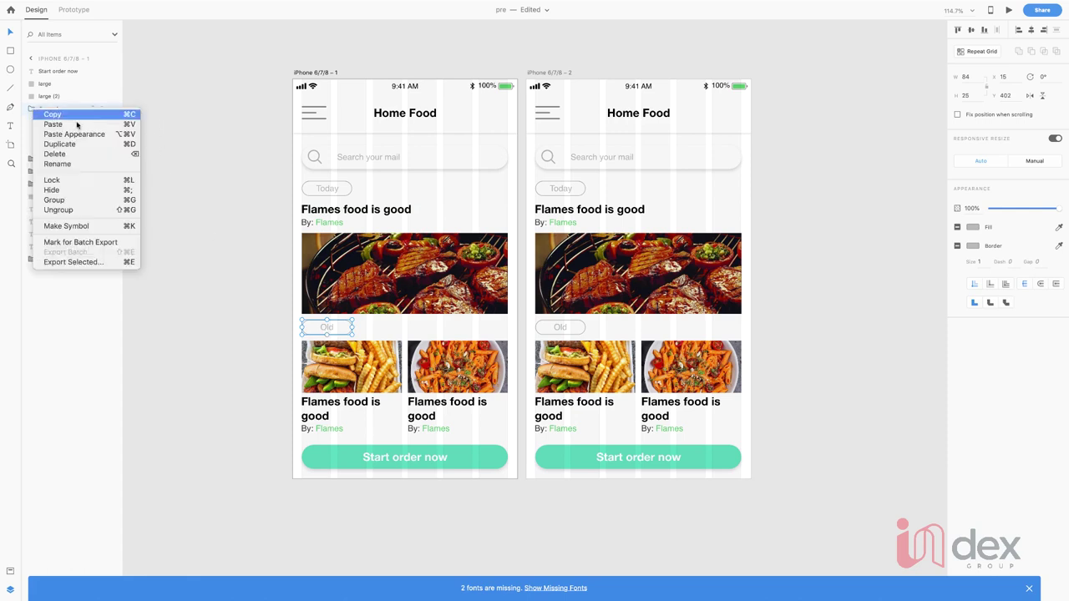
click(31, 109)
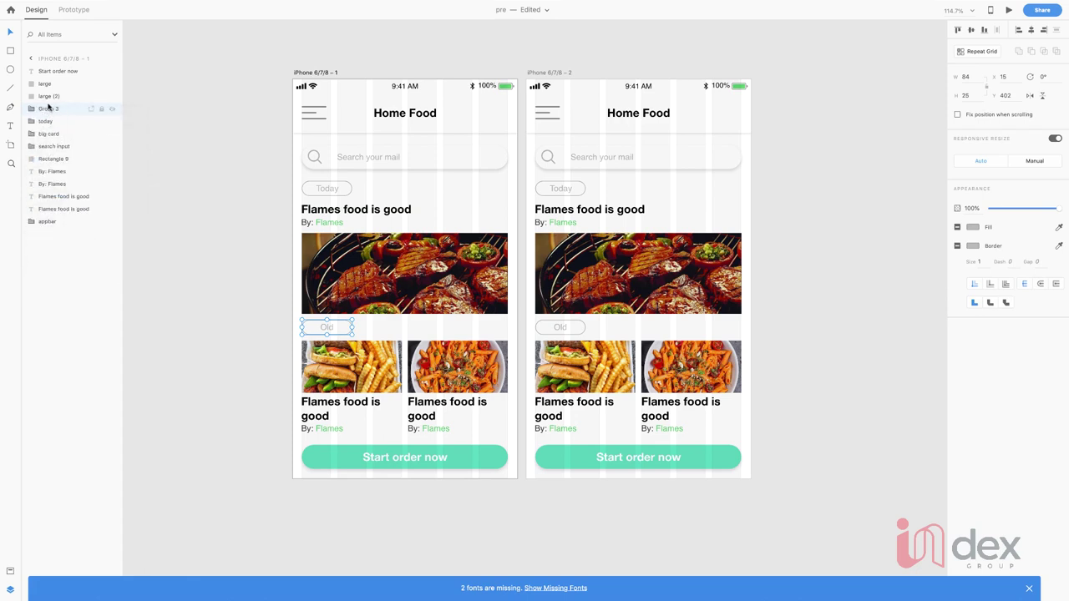
double_click(48, 109)
text(s)
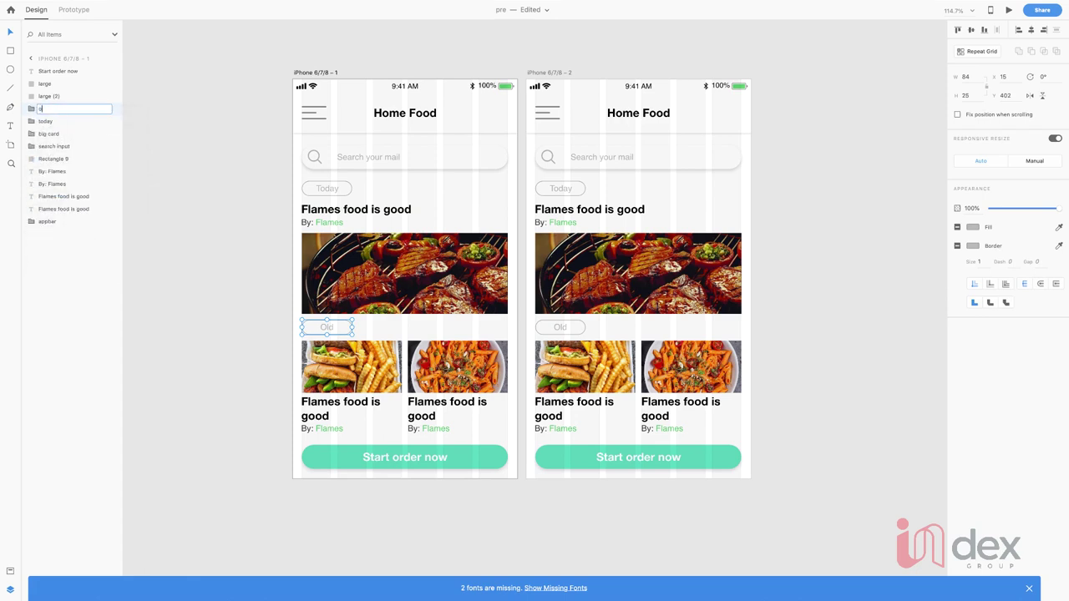
text(ld)
key(Return)
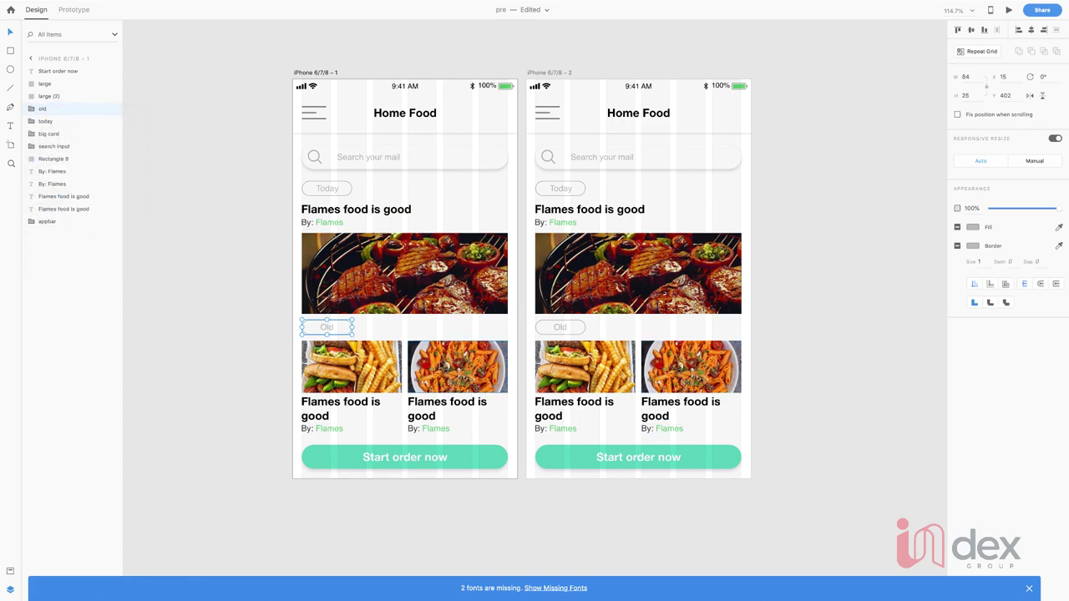
Step: Group the first artboard's burger photo with its title and byline, and name the group "small card 1"
click(377, 369)
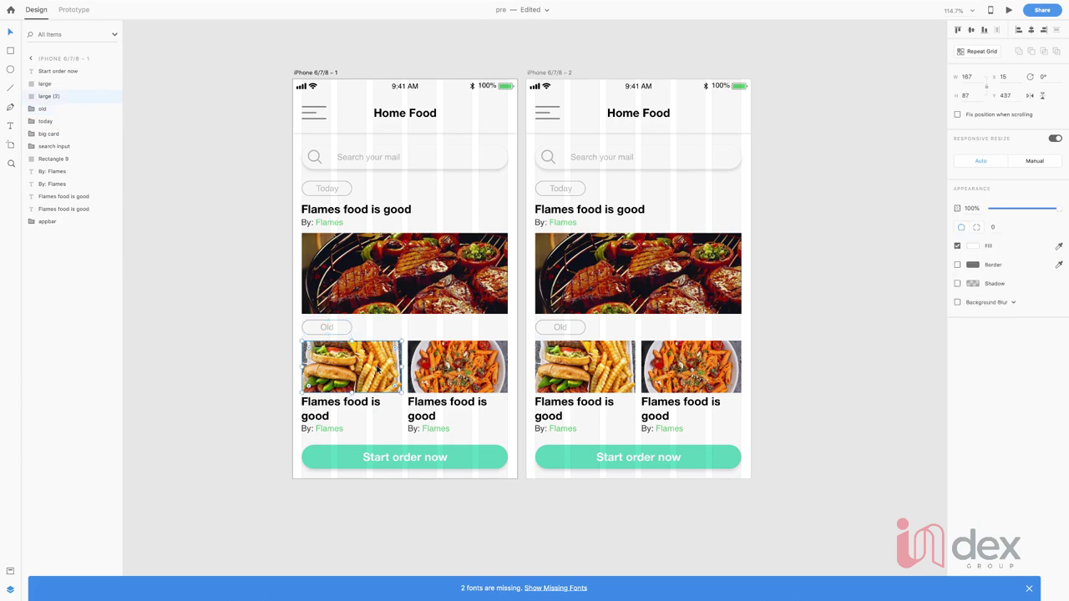
shift+click(349, 404)
shift+click(334, 429)
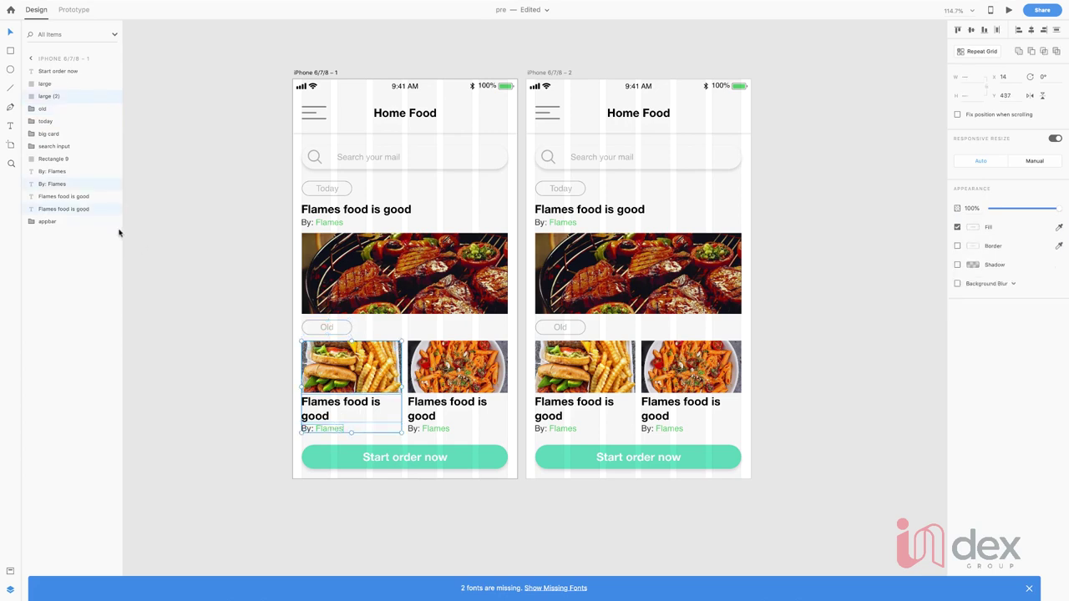
key(super+g)
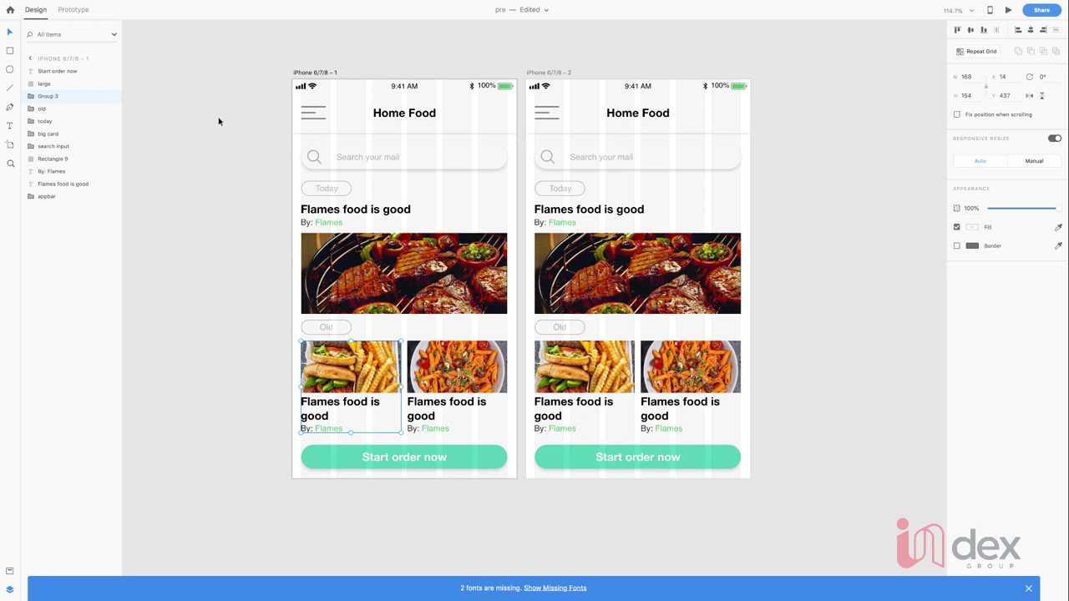
double_click(49, 96)
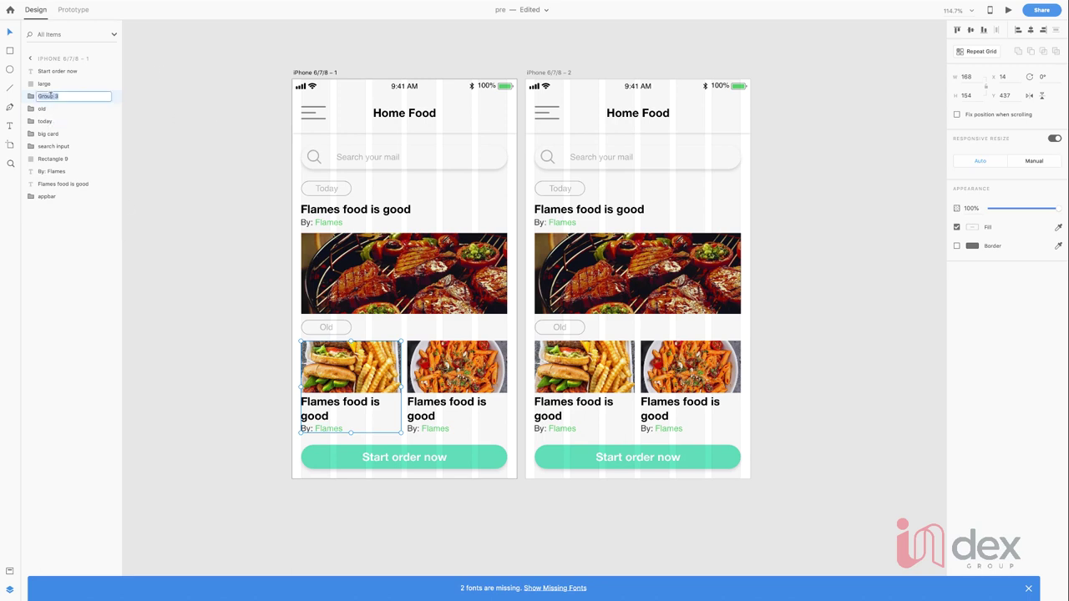
text(small card 1)
key(Return)
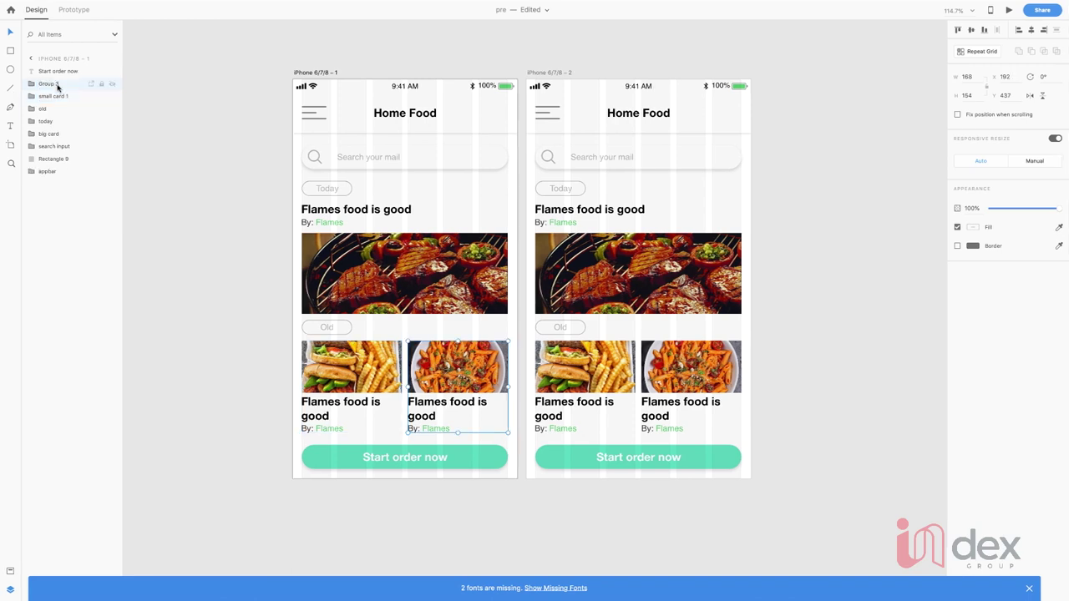
Step: Rename the first artboard's pasta card group "small card 2"
double_click(55, 83)
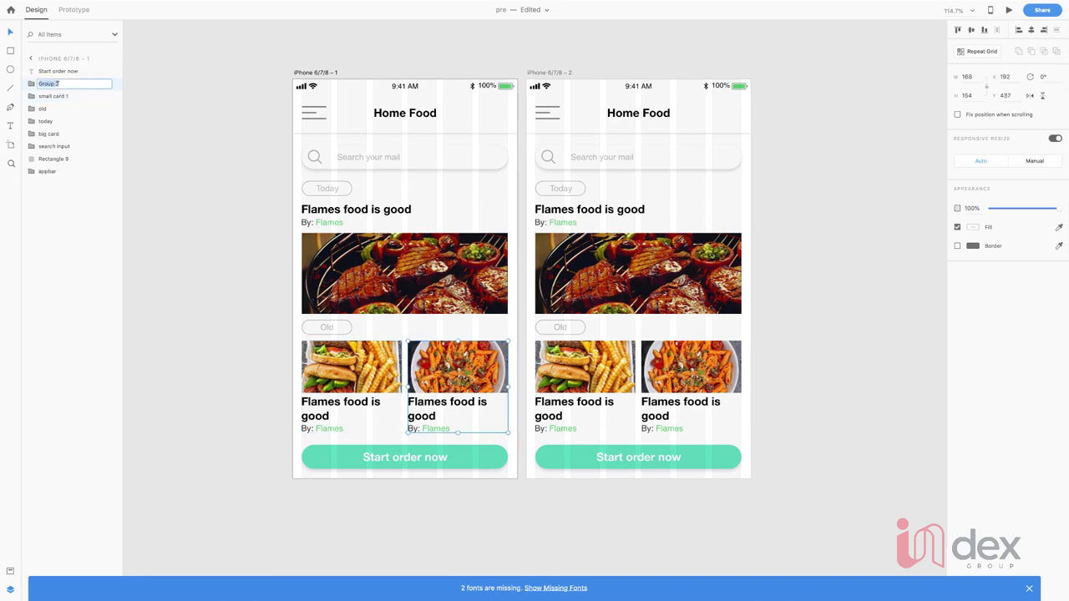
text(small card 2)
key(Return)
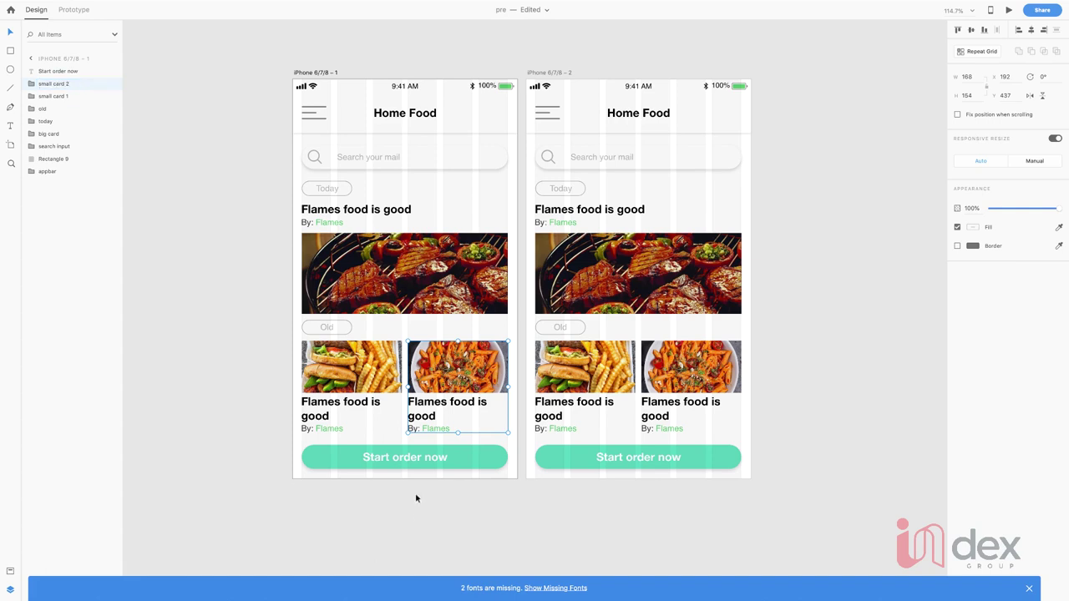
Step: Group the first artboard's "Start order now" label with its green rectangle, and name the group "button"
click(473, 463)
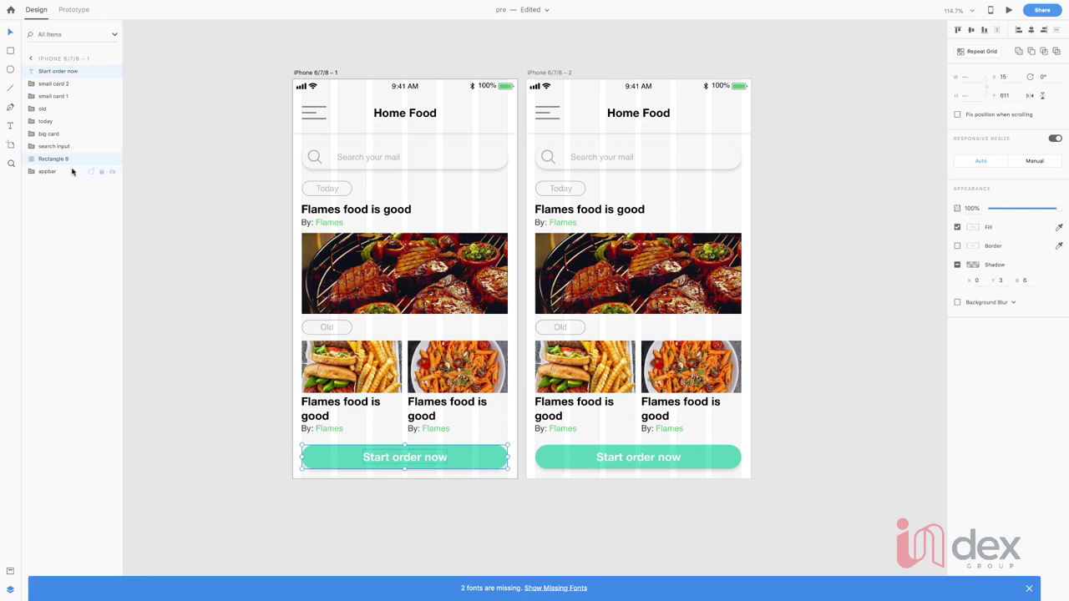
key(ctrl+g)
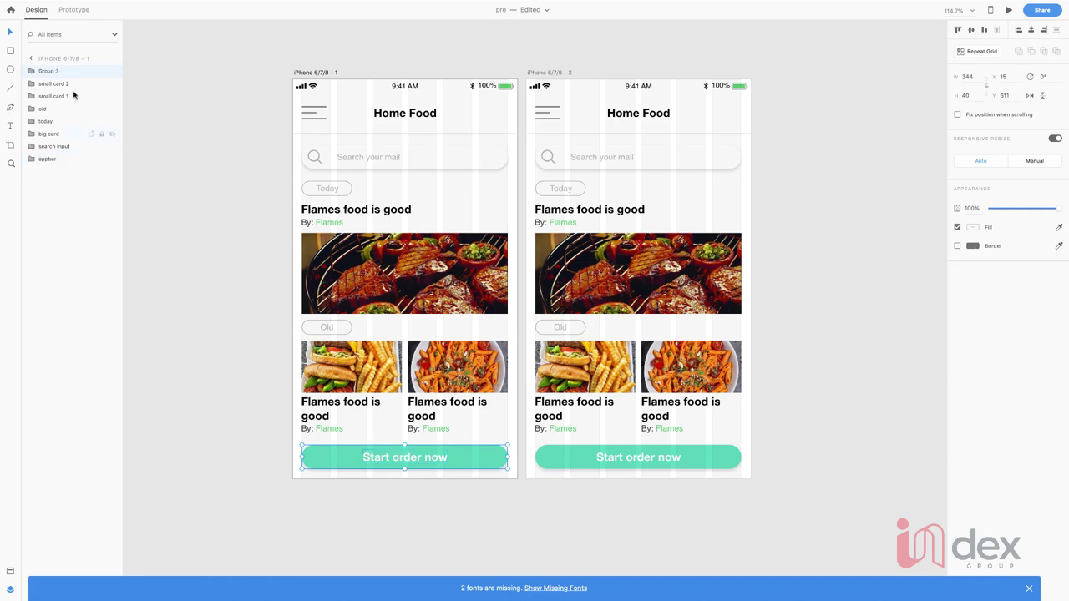
double_click(50, 71)
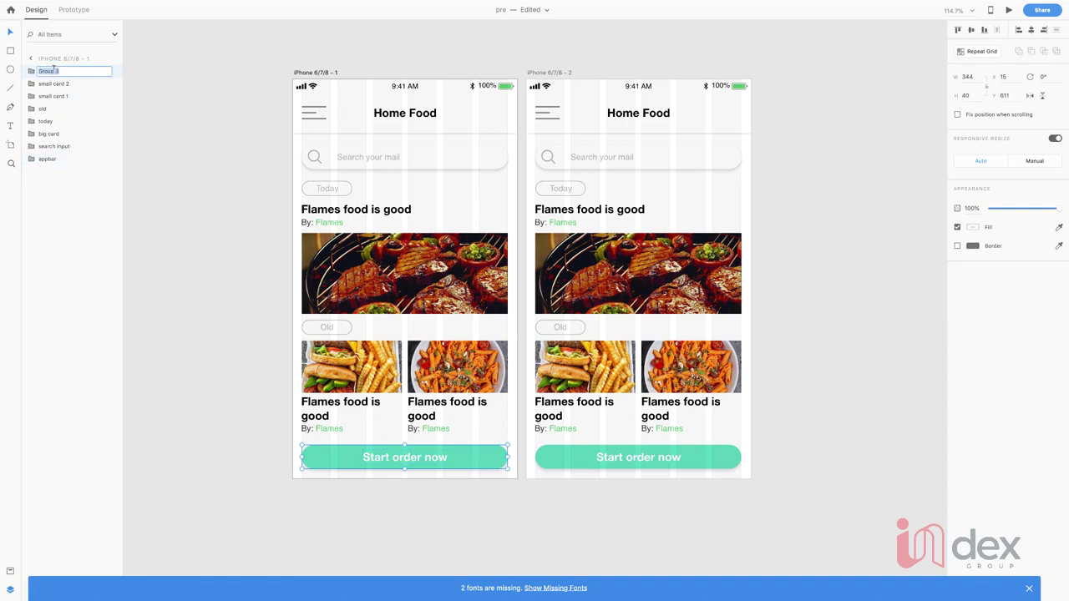
text(button)
key(Return)
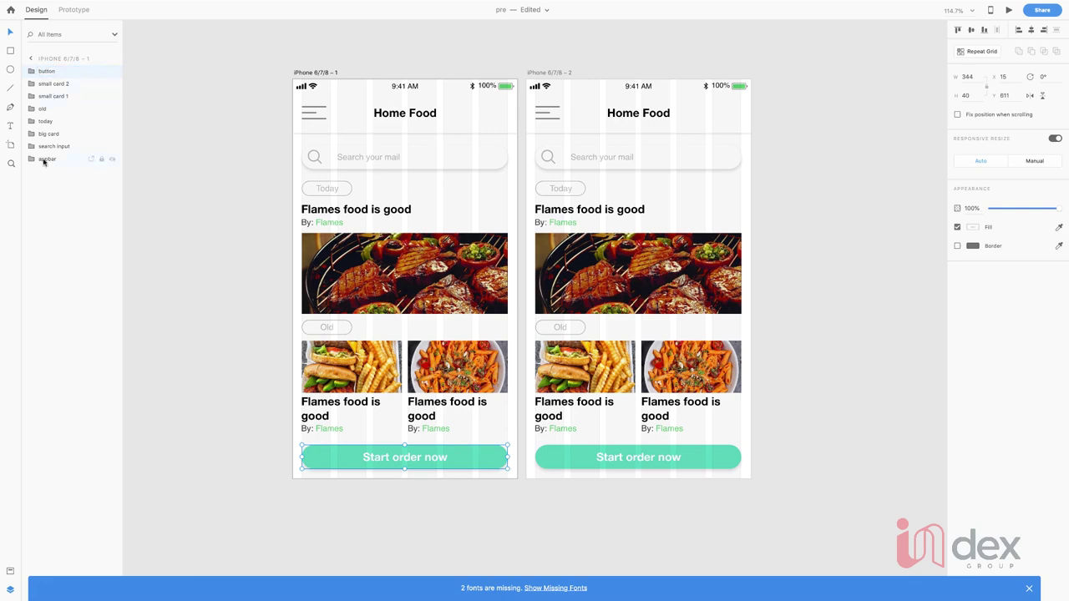
Step: Reorder the first artboard's layer groups as appbar, search input, today, button, big card, old, small card 1, small card 2
drag(47, 159, 48, 71)
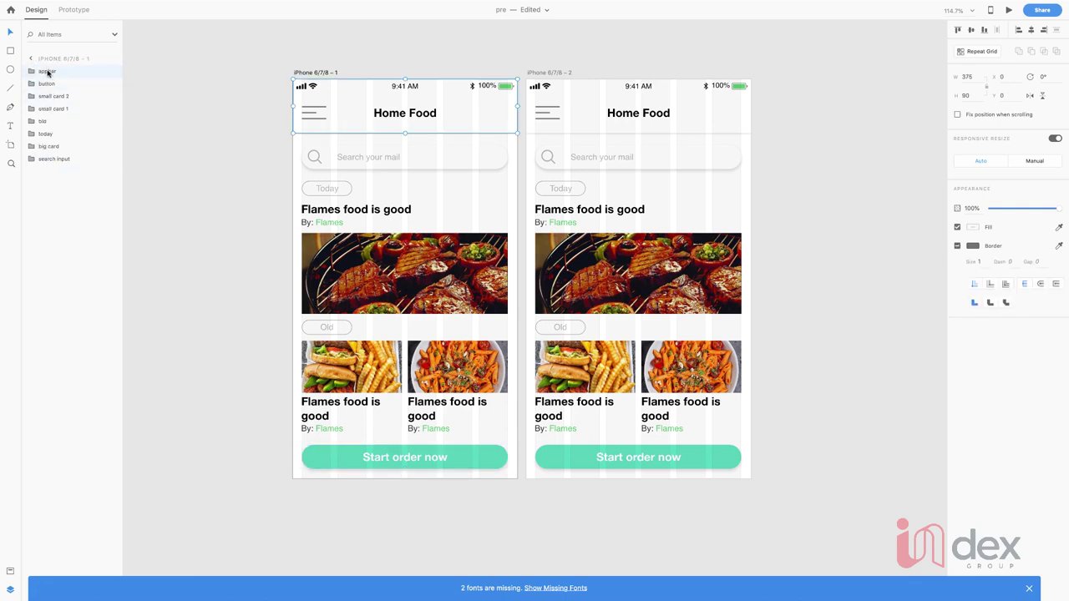
drag(54, 159, 64, 81)
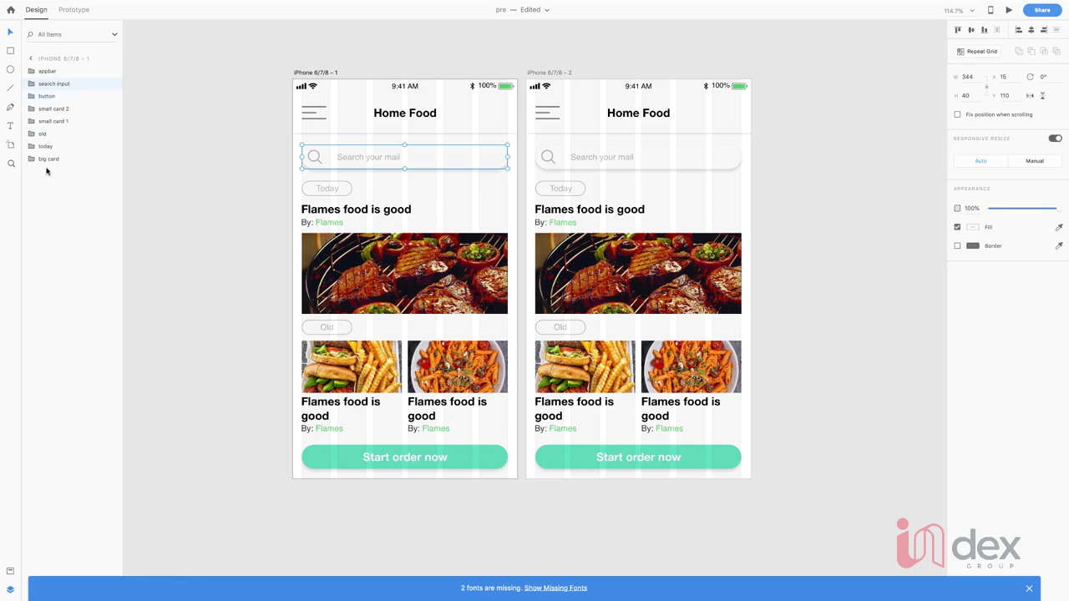
drag(44, 148, 44, 93)
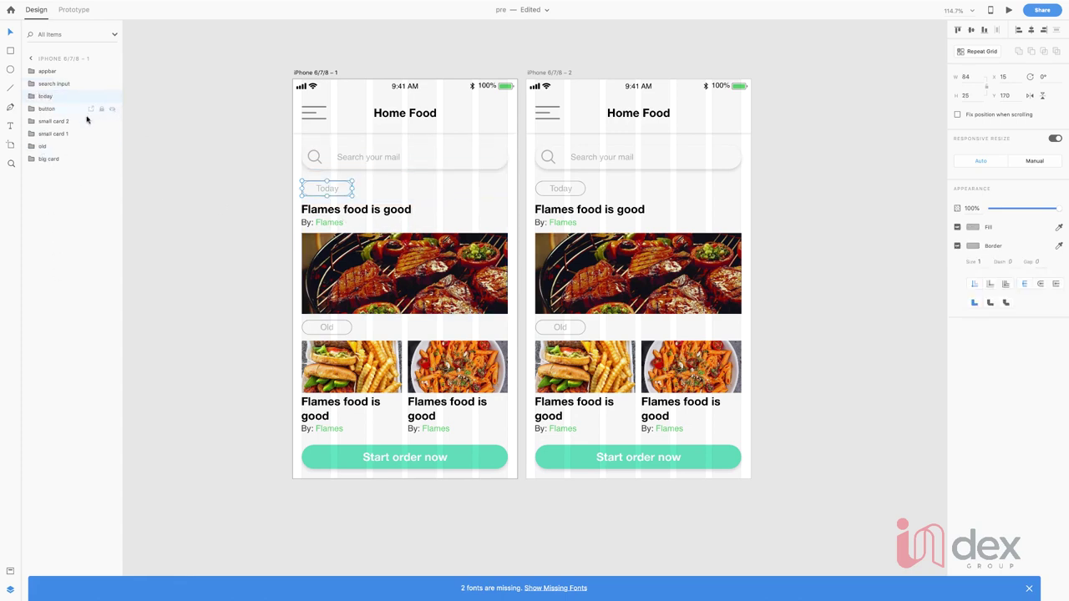
drag(58, 160, 58, 117)
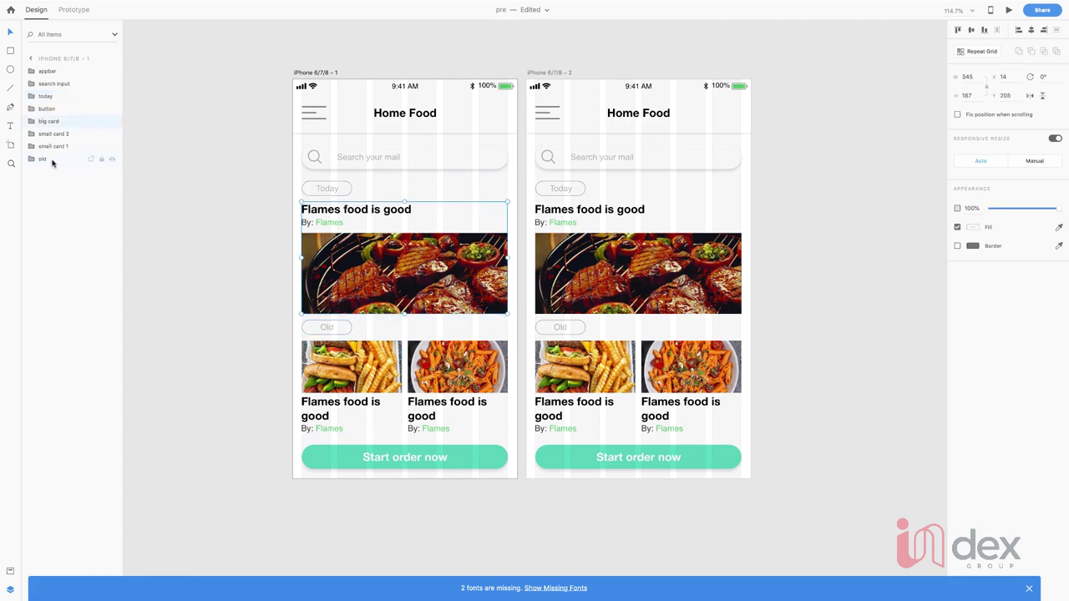
drag(43, 161, 58, 142)
Step: Delete the second artboard and place a fresh duplicate of the organised first artboard beside the original
scroll(508, 264, right, 5)
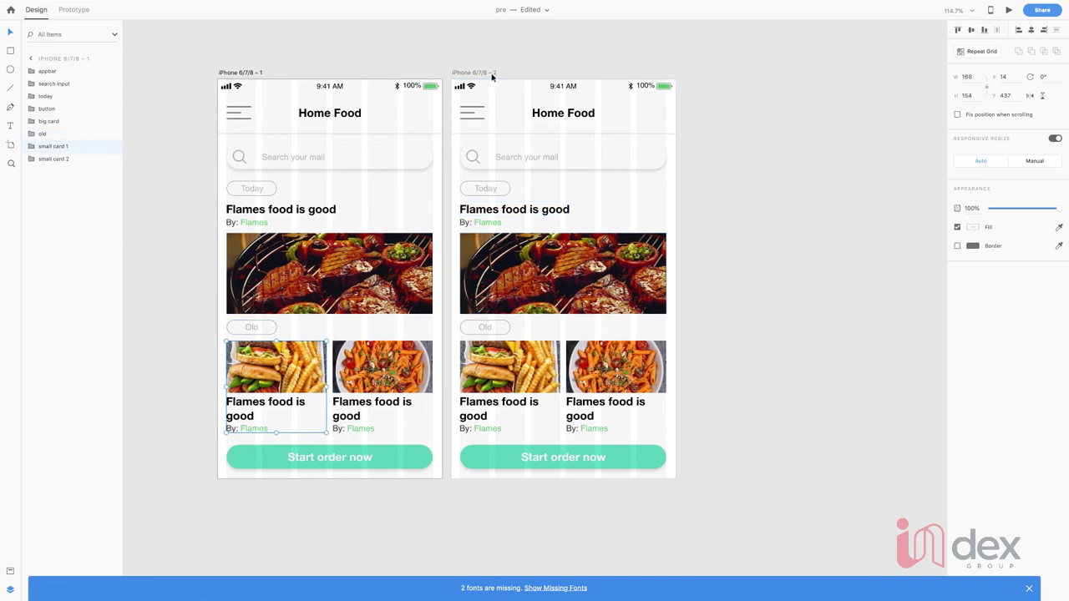
right_click(492, 75)
click(510, 106)
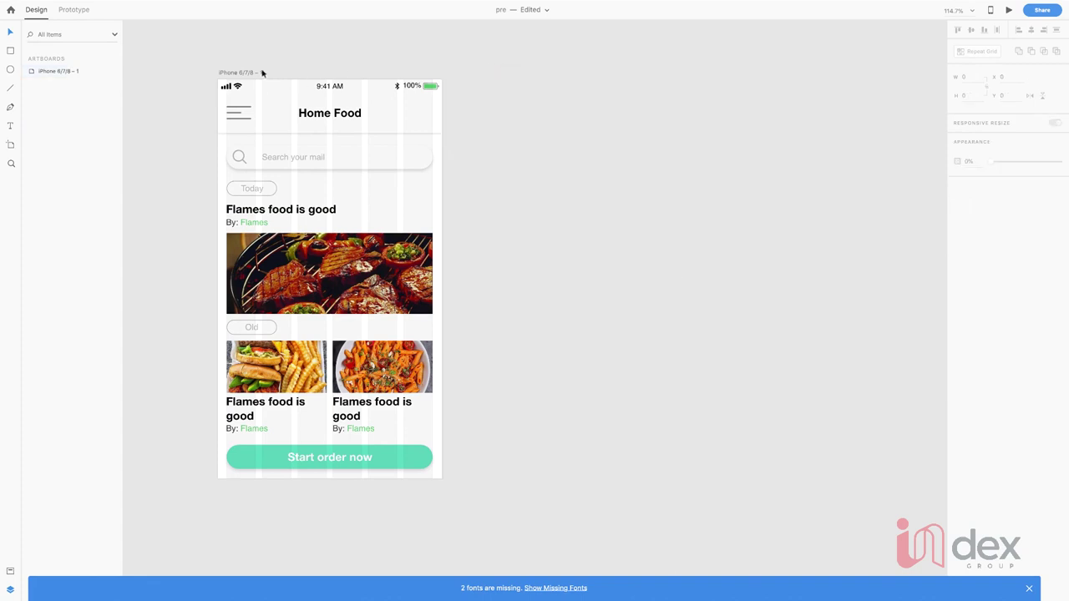
click(252, 74)
drag(252, 74, 489, 73)
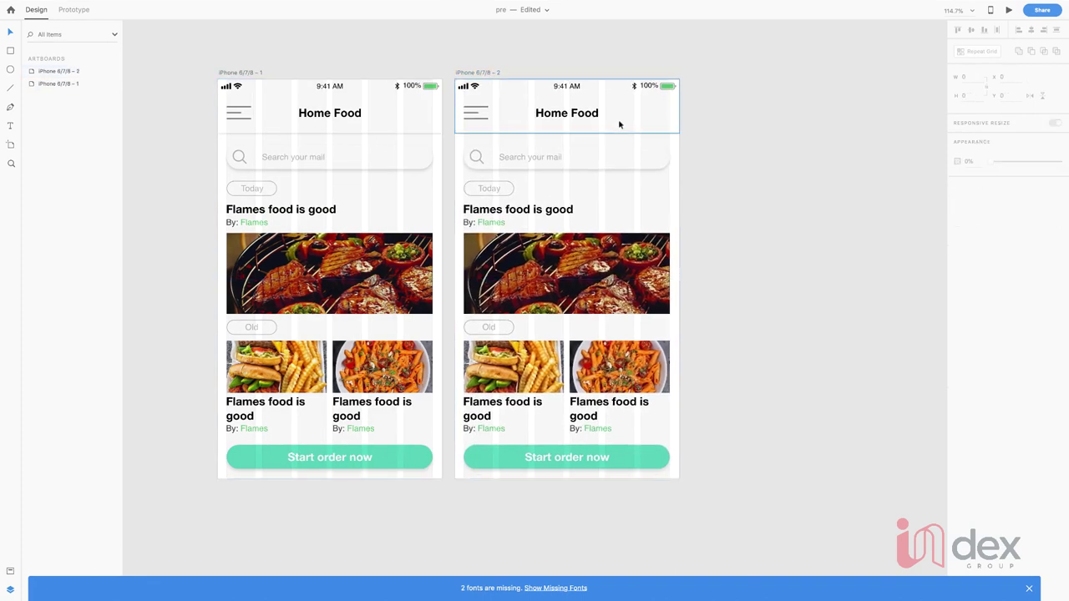
Step: Delete the "Home Food" title and the menu icon from the second artboard's appbar group
click(662, 131)
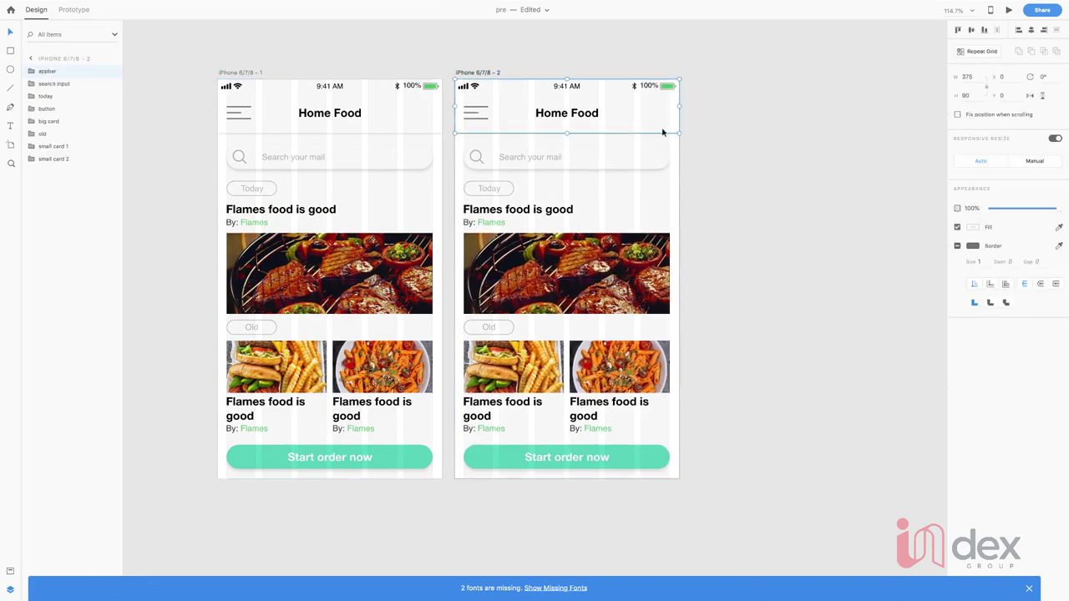
double_click(556, 116)
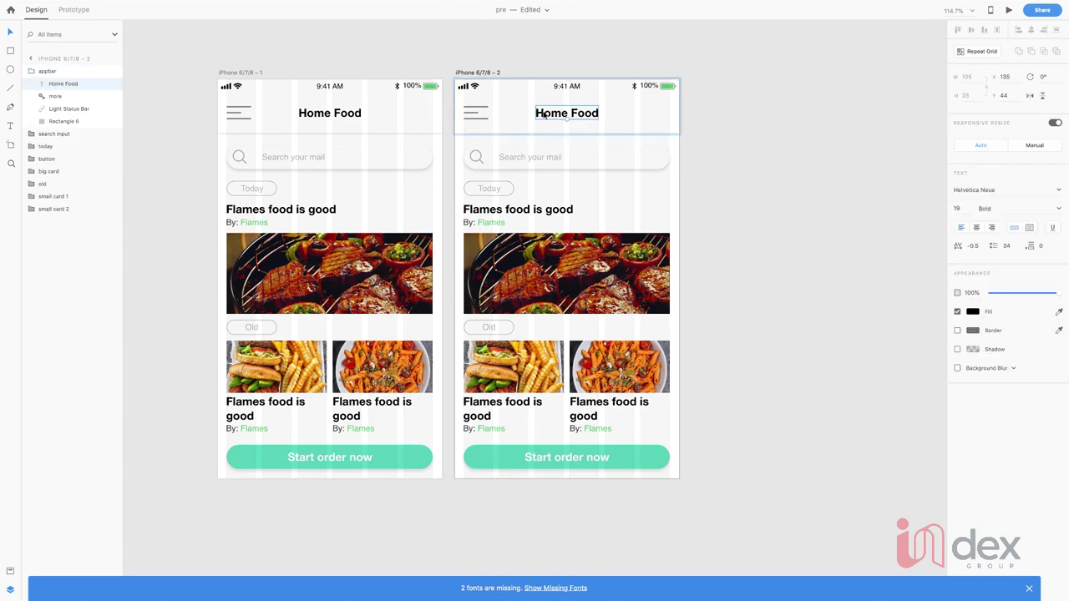
shift+click(470, 115)
key(Delete)
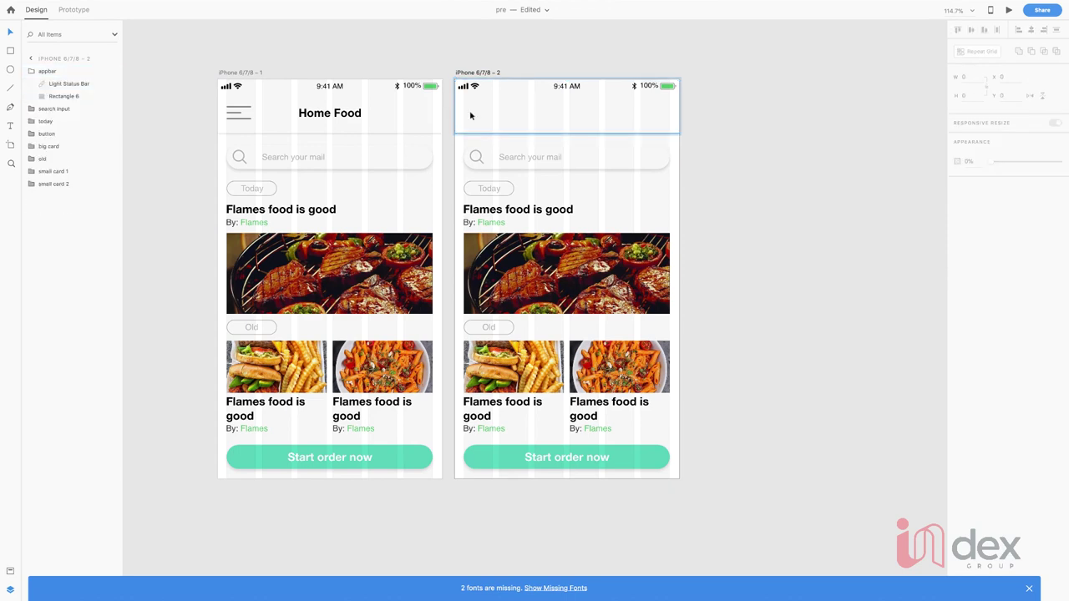
Step: Shrink the second artboard's app bar background to a height of 25, and delete the search input group
click(470, 115)
drag(566, 132, 570, 93)
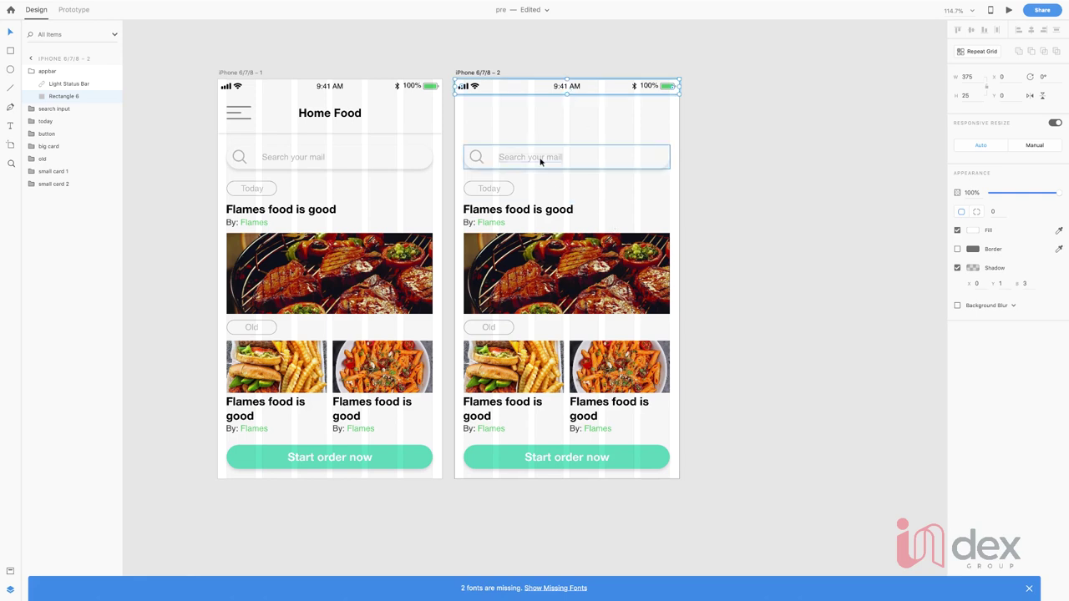
key(Escape)
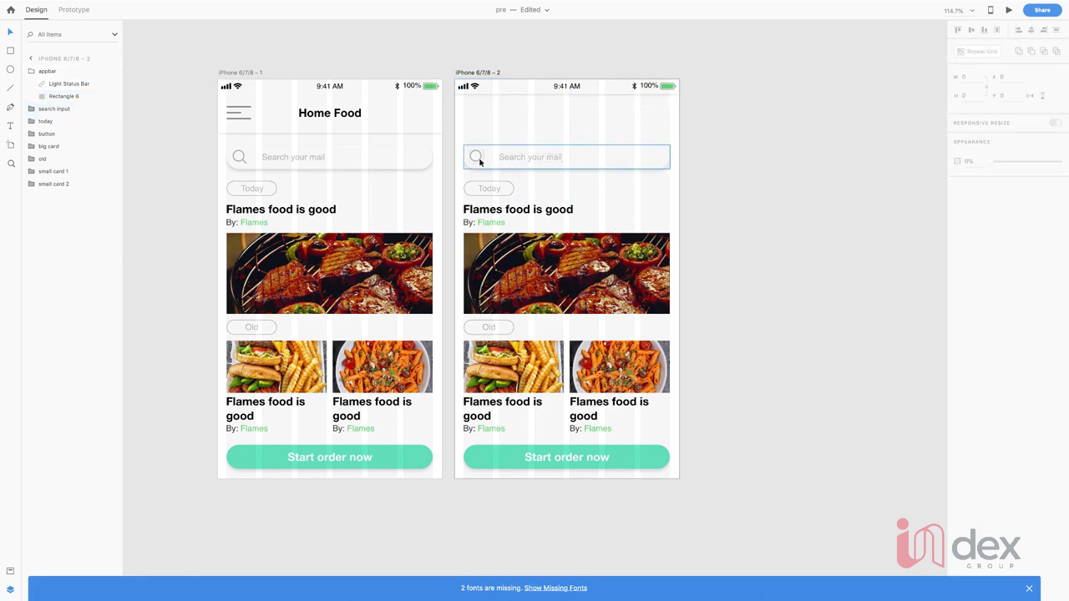
click(479, 157)
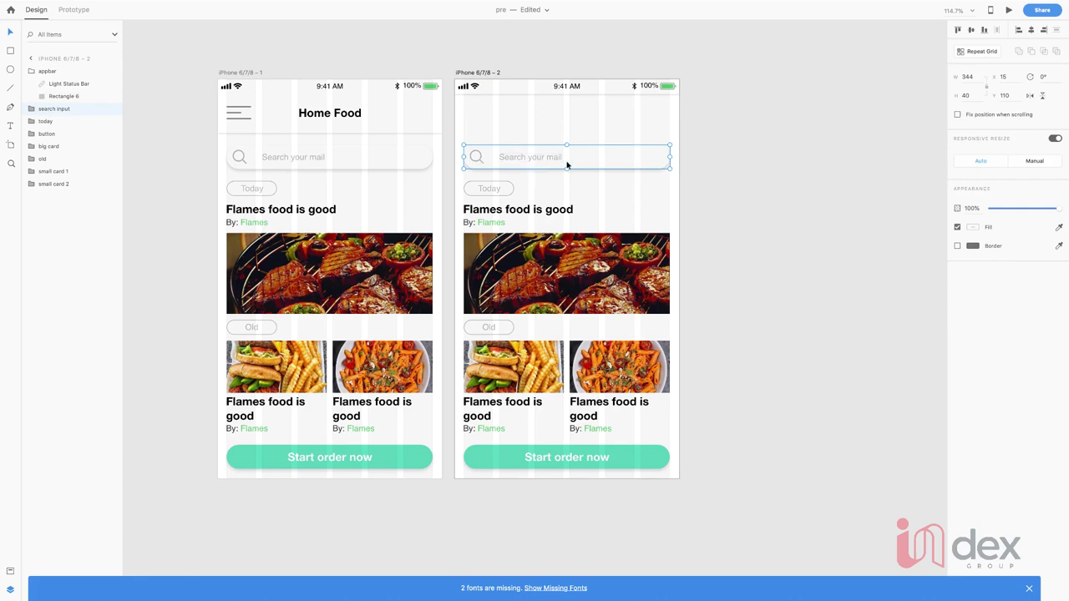
key(Delete)
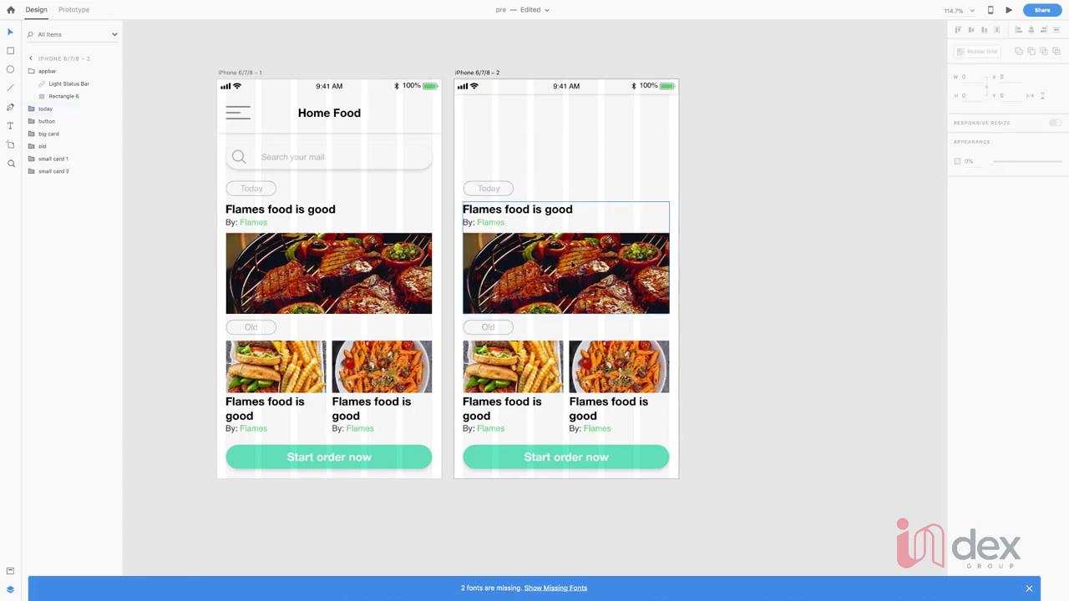
Step: Move the "Delicious-Food down" layer directly beneath "Delicious-Food" in the second artboard's big card group
double_click(576, 262)
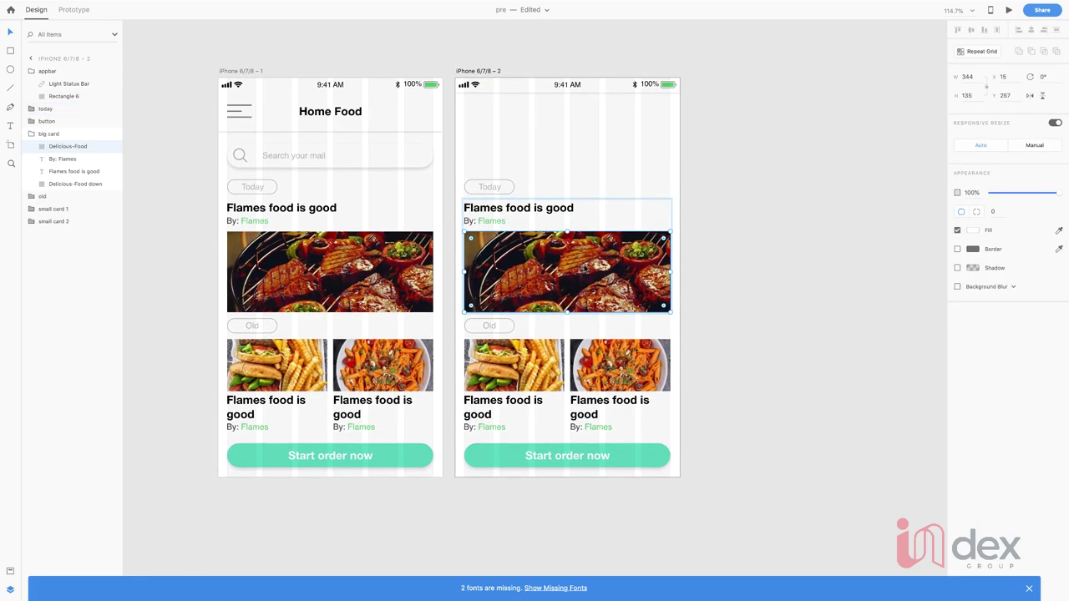
mouse_move(580, 256)
mouse_down()
mouse_move(581, 191)
mouse_move(580, 268)
mouse_up()
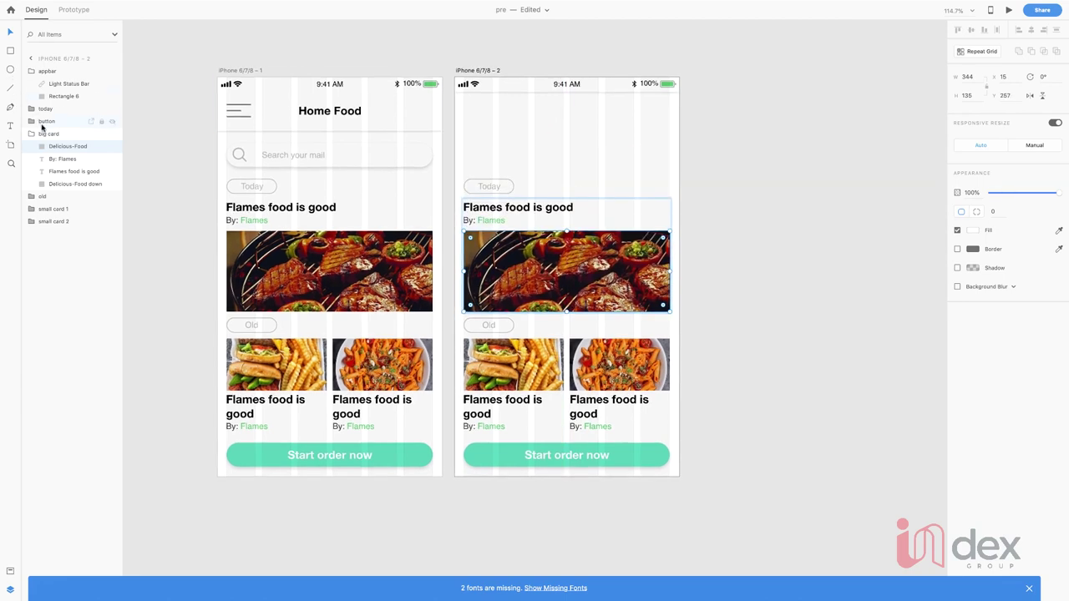
click(66, 182)
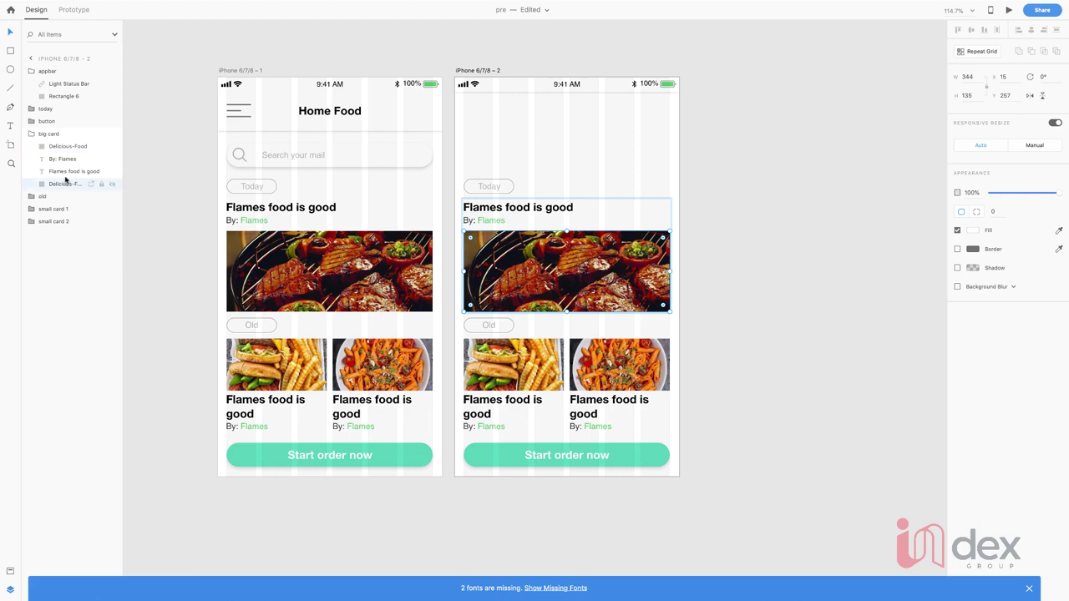
drag(72, 183, 76, 152)
scroll(151, 184, down, 1)
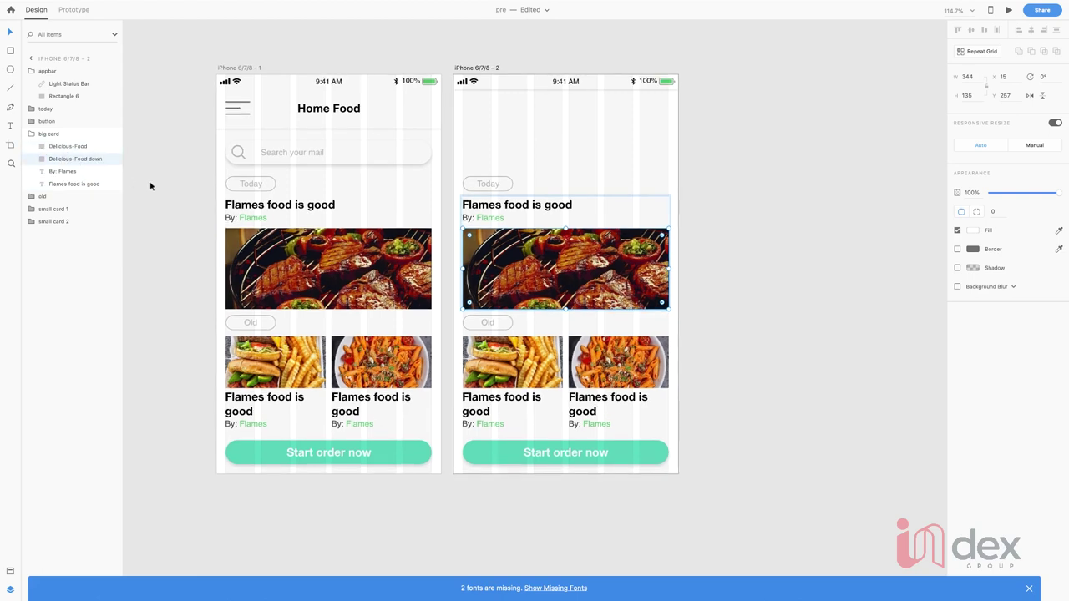
Step: Enlarge both grill photo layers on the second artboard to 375 wide by about 306 high, and move them up to just beneath the status bar
shift+click(69, 147)
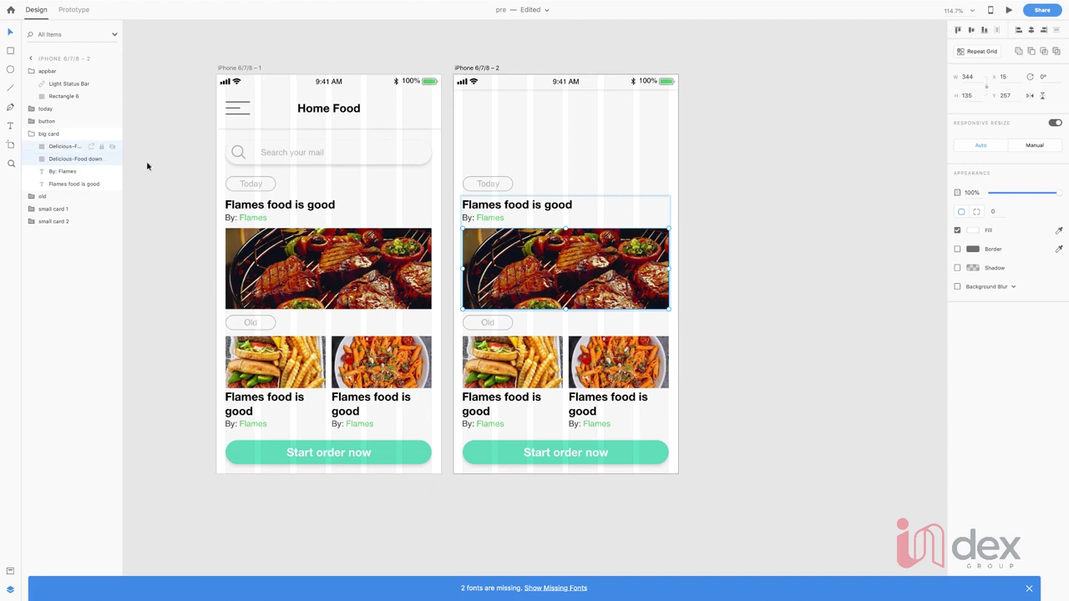
drag(461, 268, 453, 268)
drag(670, 268, 678, 268)
drag(565, 227, 566, 127)
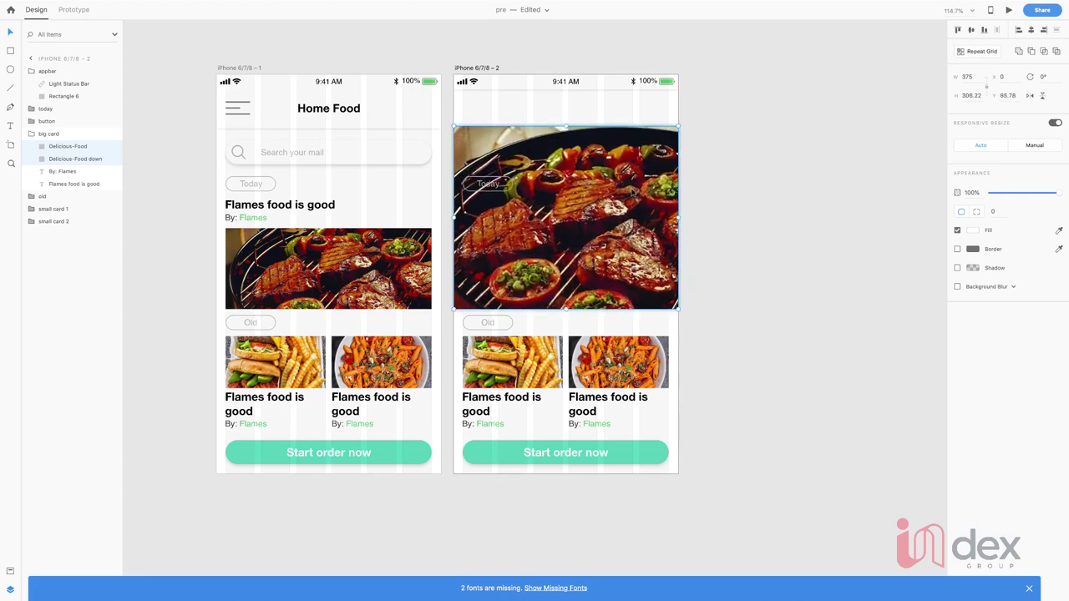
drag(632, 190, 632, 151)
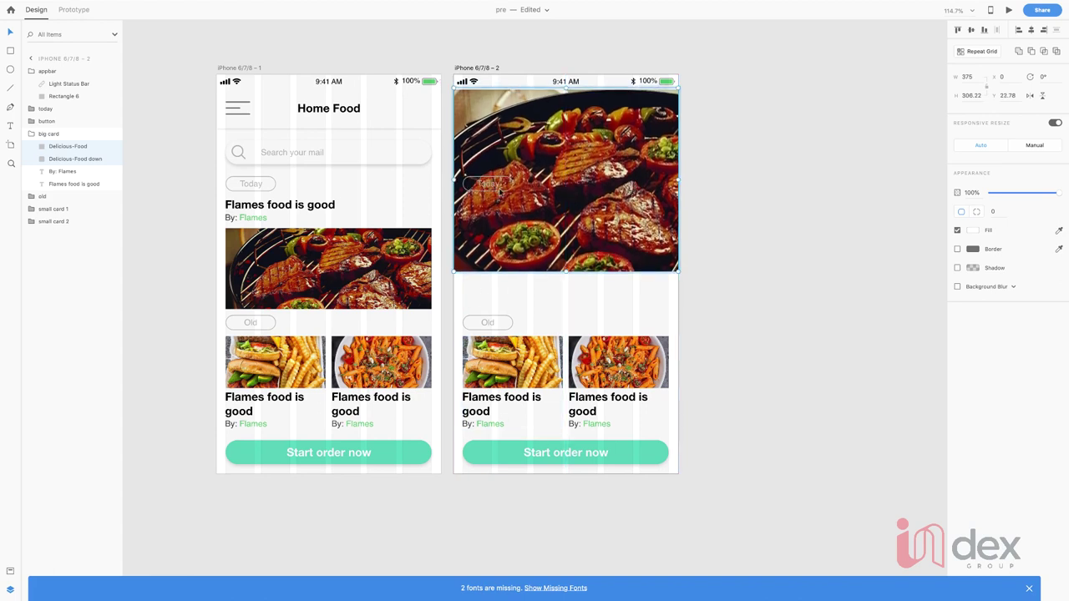
click(710, 195)
Step: Move the second artboard's "today" group down to Y 339, just beneath the large grill photo
click(52, 71)
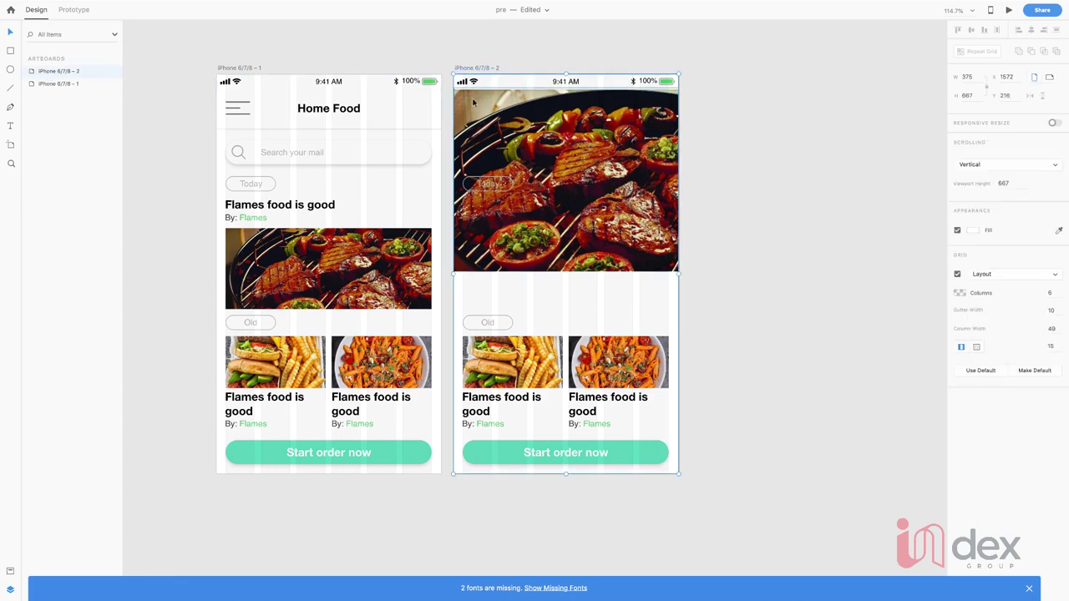
double_click(32, 72)
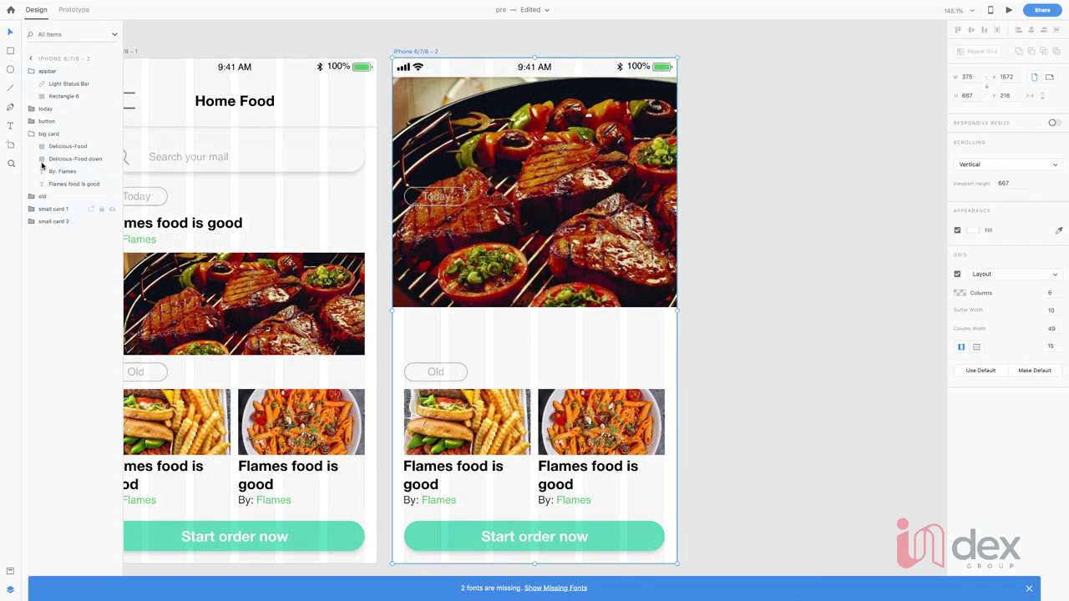
click(45, 108)
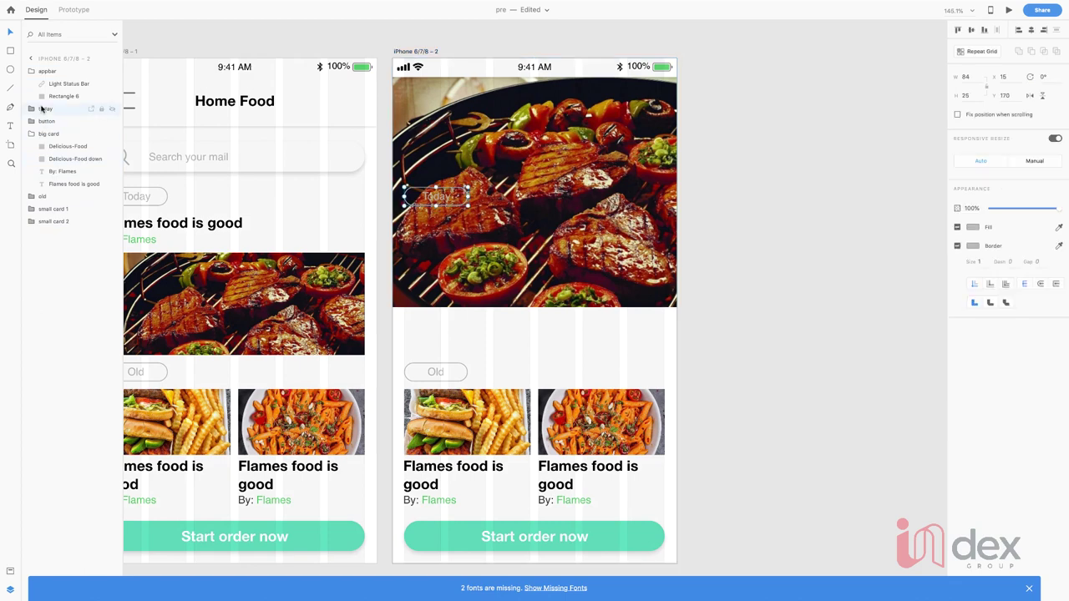
key(shift+Down)
key(shift+Down)
key(shift+Down)
key(shift+Down)
key(shift+Down)
key(shift+Down)
key(shift+Down)
key(shift+Down)
key(shift+Down)
key(shift+Down)
key(shift+Down)
key(shift+Down)
key(shift+Down)
key(shift+Down)
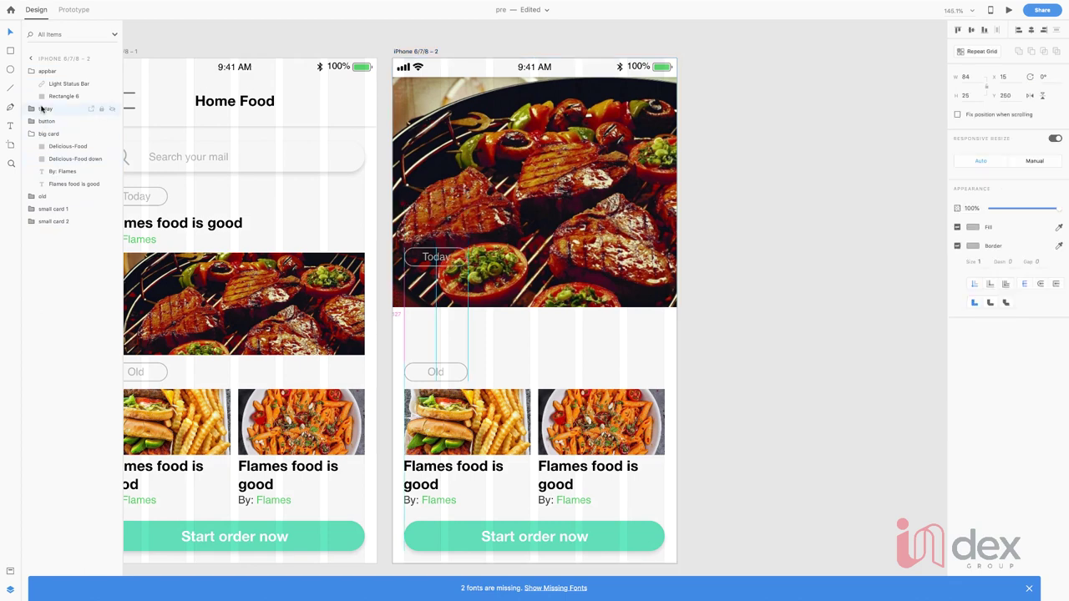
key(shift+Down)
key(shift+Down)
key(shift+Down)
key(shift+Down)
key(Up)
key(Up)
key(Up)
key(Up)
key(Up)
key(Up)
key(Up)
key(Up)
key(Up)
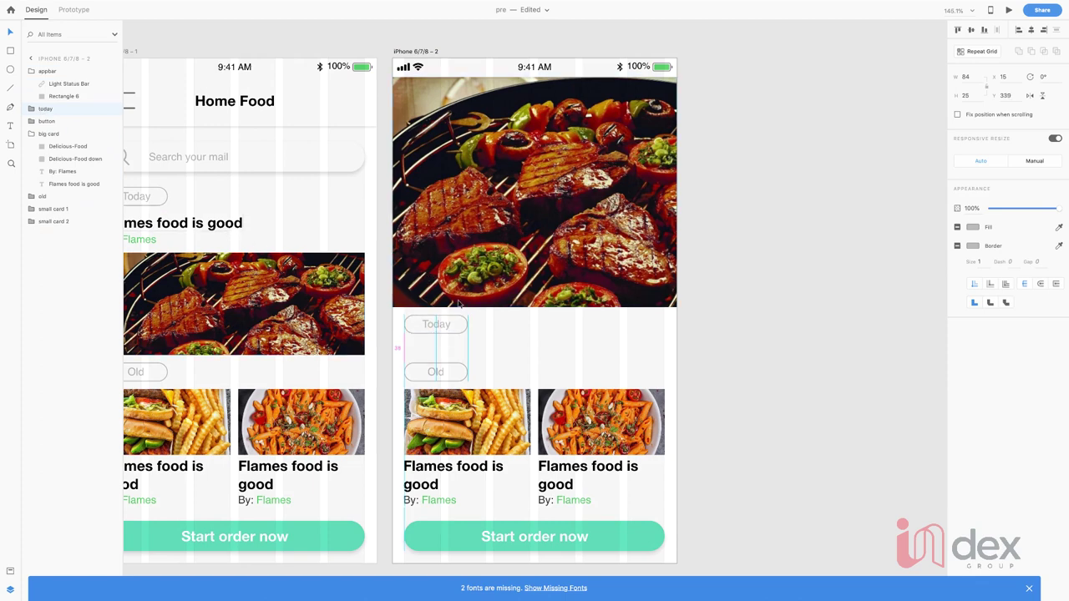
Step: Delete the "Old" label group from the second artboard
key(Escape)
click(450, 380)
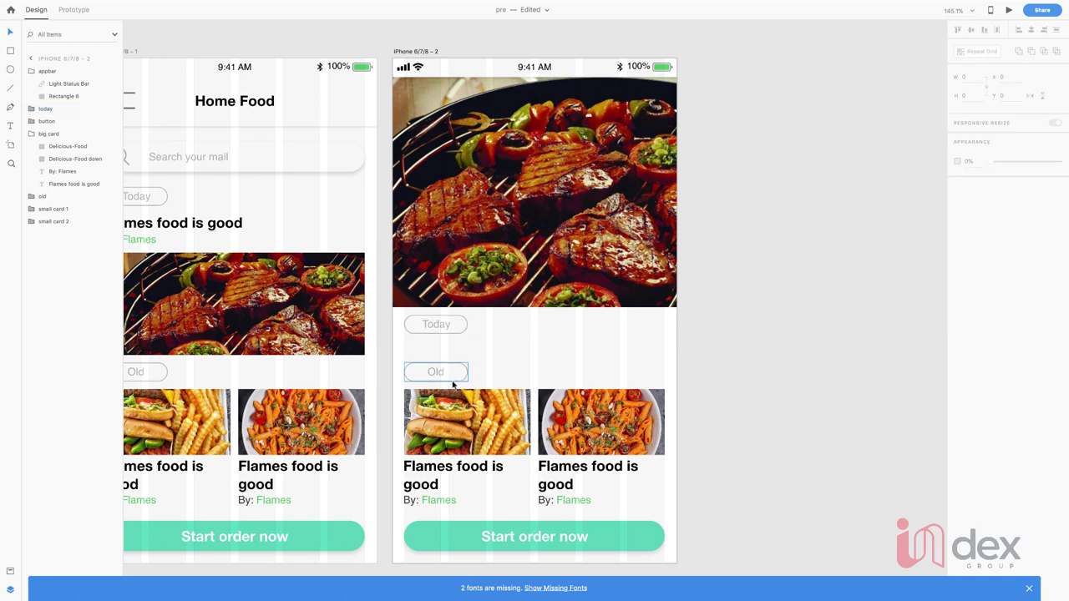
key(Delete)
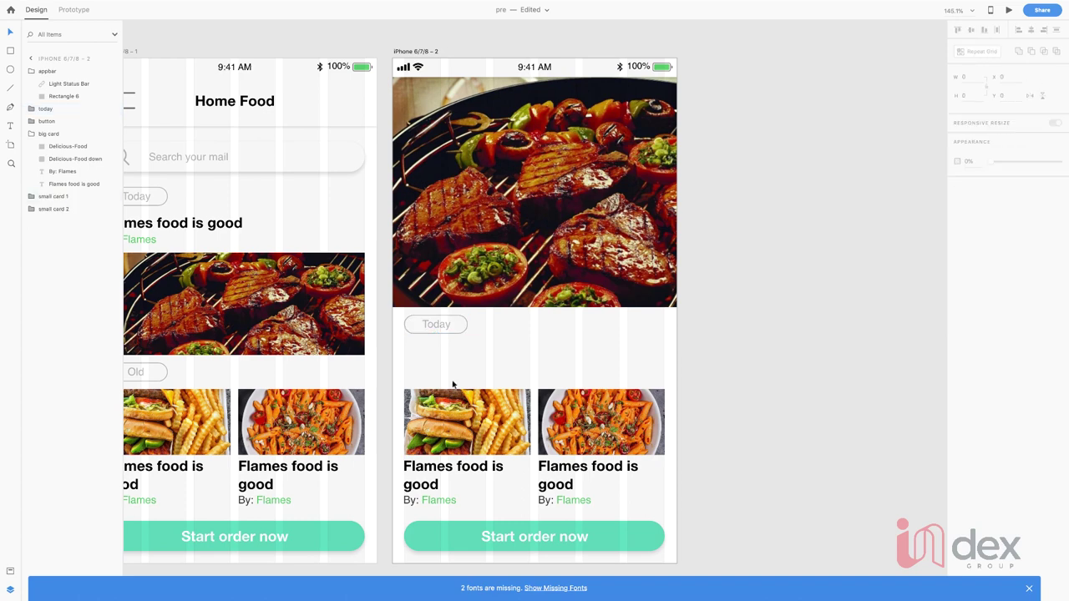
Step: Draw a full-width rectangle, 375 wide by 61 high, over the bottom edge of the grill photo on the second artboard
click(473, 306)
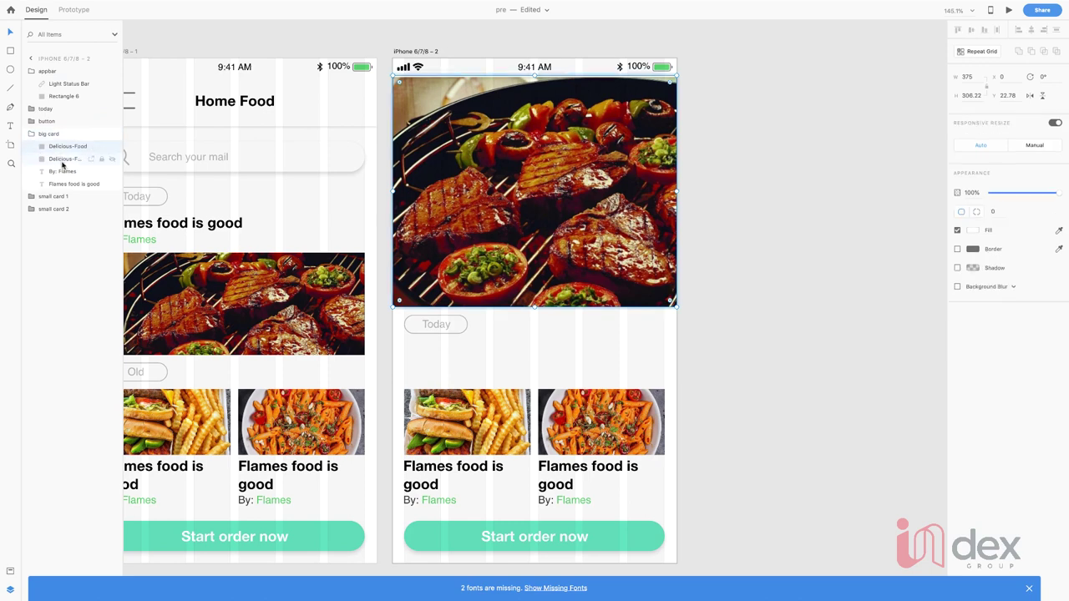
click(64, 171)
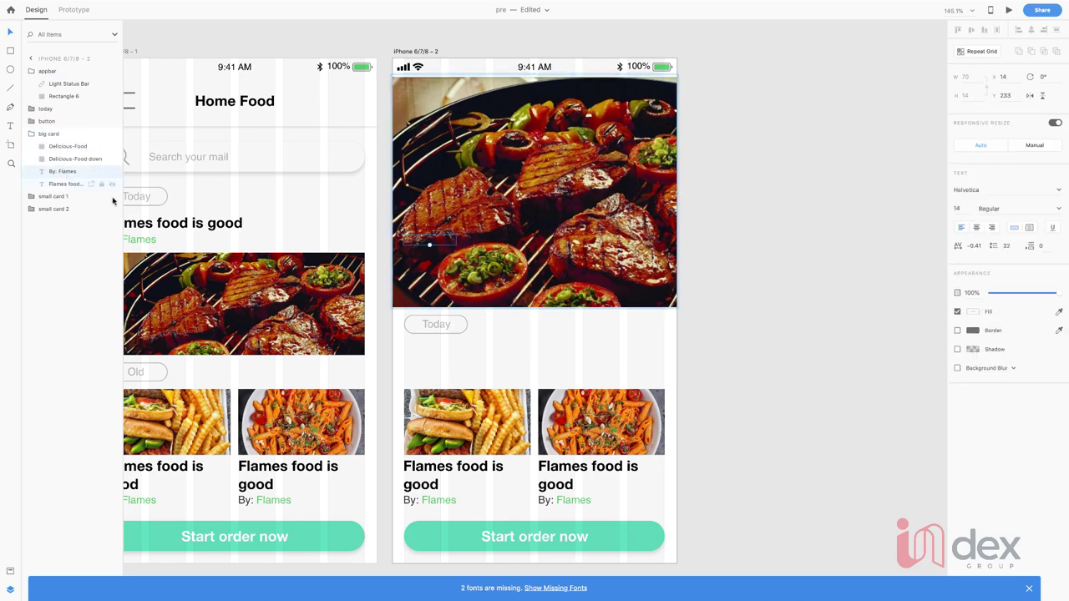
click(401, 285)
key(r)
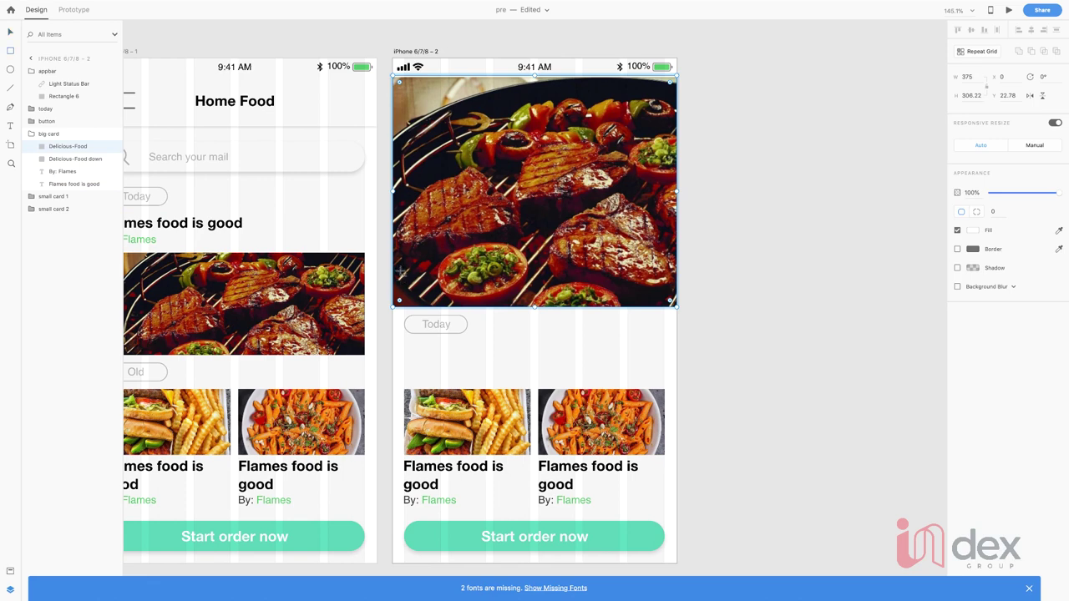
mouse_move(393, 267)
mouse_down()
mouse_move(470, 299)
mouse_move(676, 309)
mouse_up()
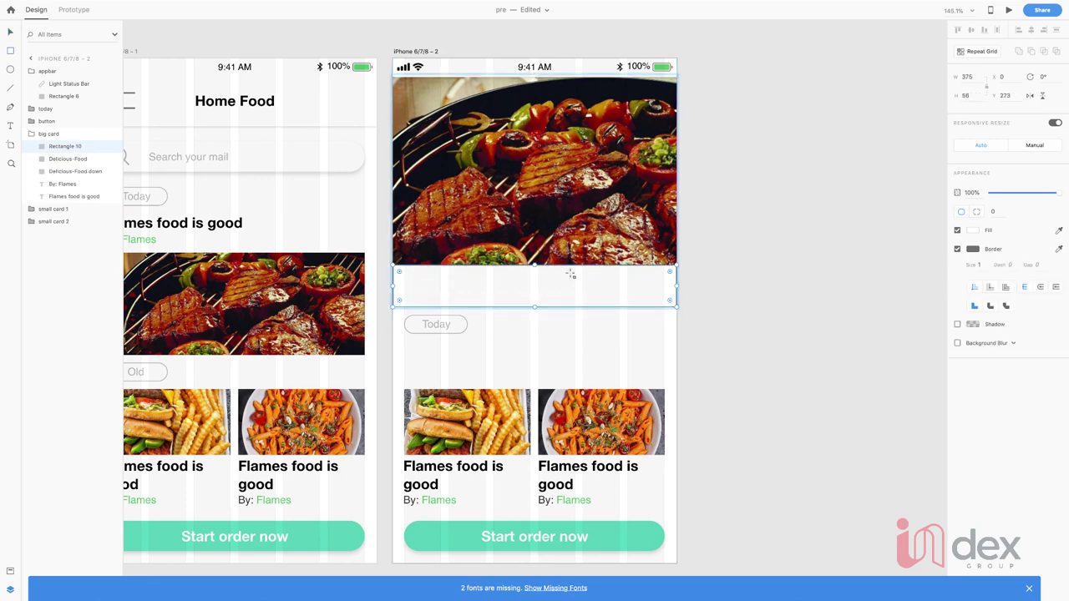
drag(534, 265, 535, 262)
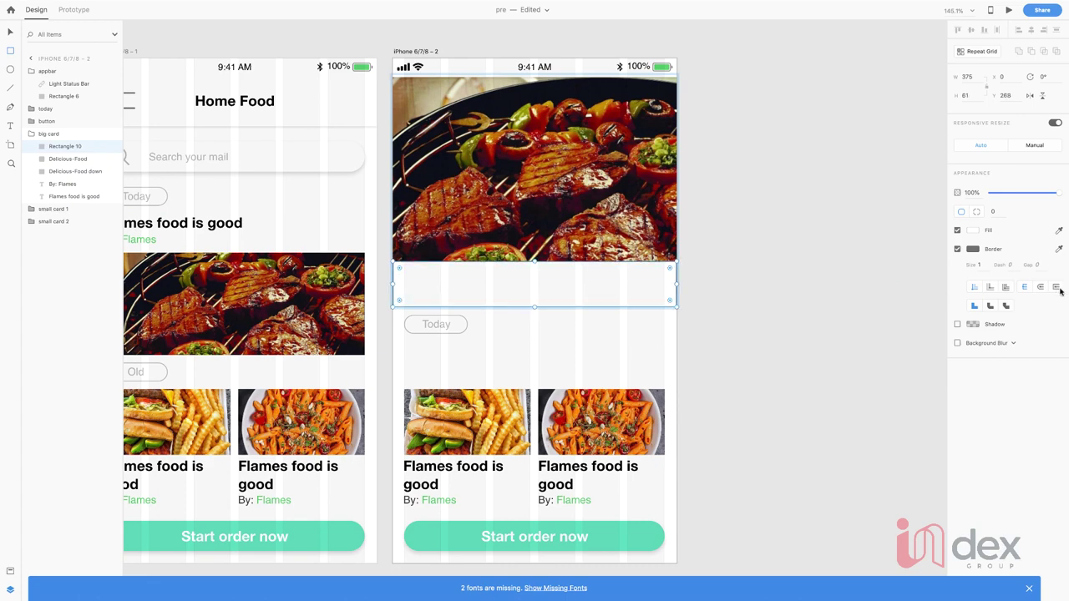
Step: Remove the new rectangle's border and give it a background blur with amount 30, brightness 15 and opacity 54%
click(956, 250)
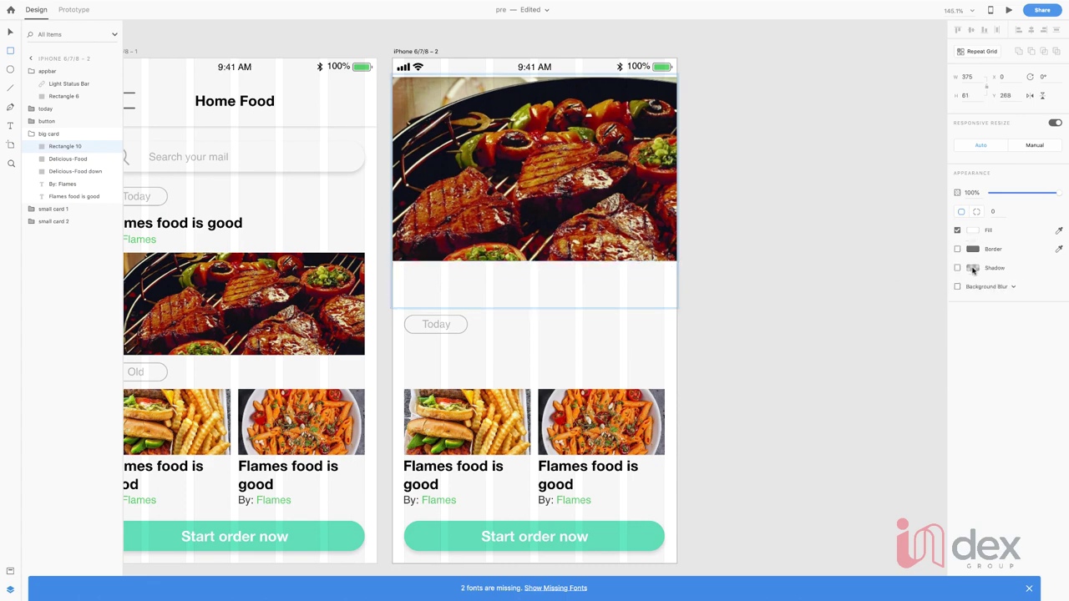
click(958, 286)
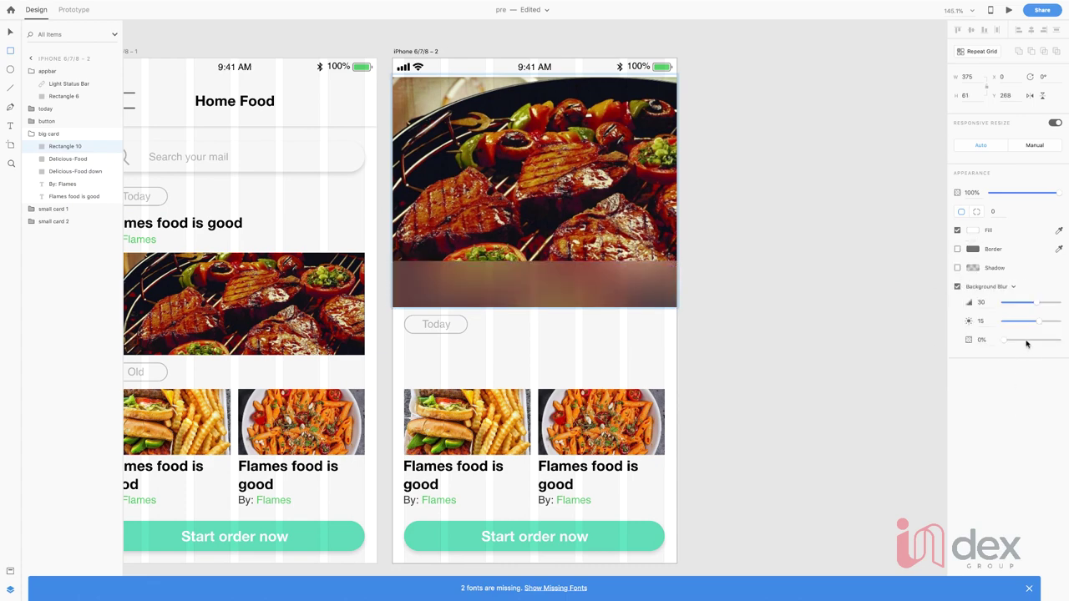
drag(1021, 342, 1035, 342)
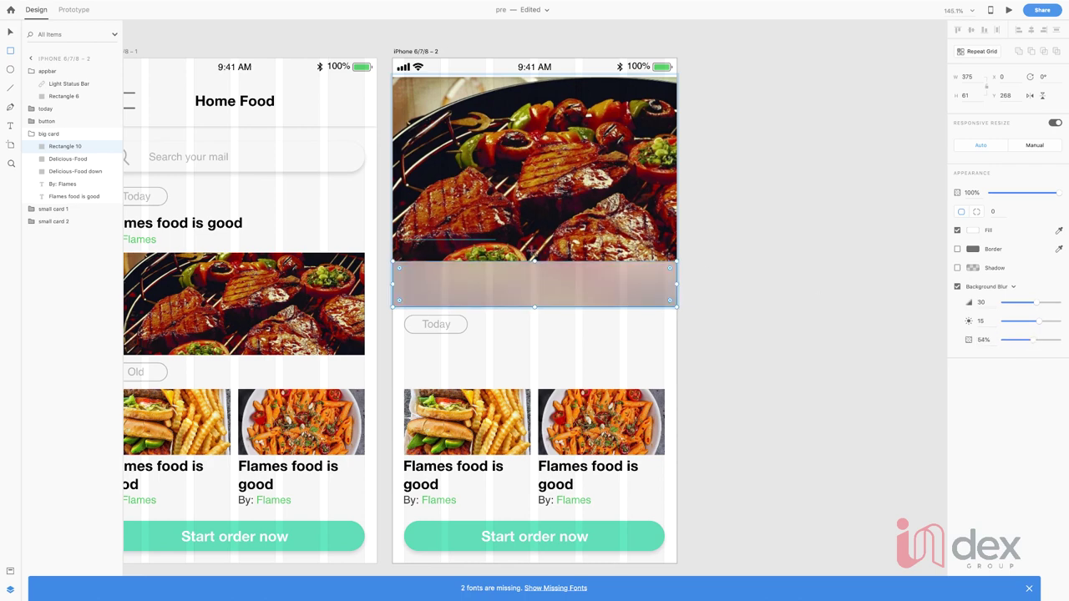
click(38, 172)
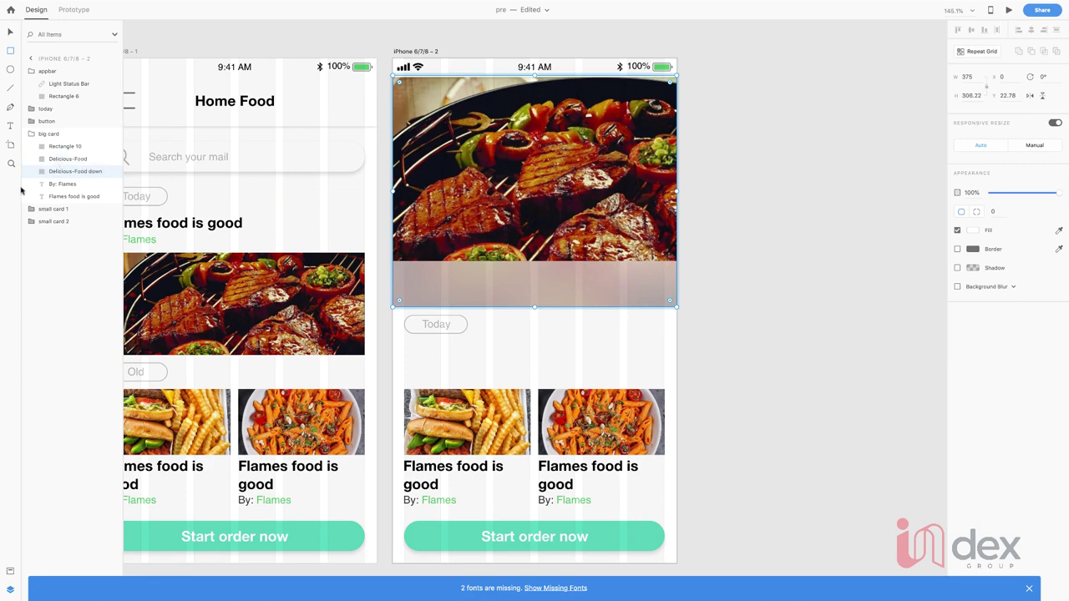
click(11, 49)
click(75, 184)
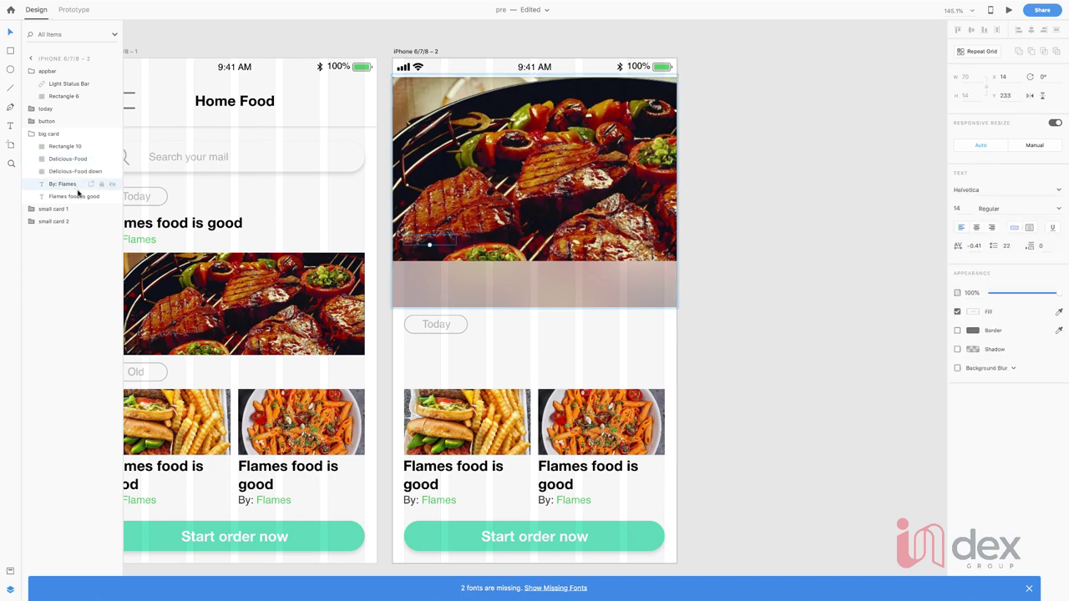
shift+click(74, 196)
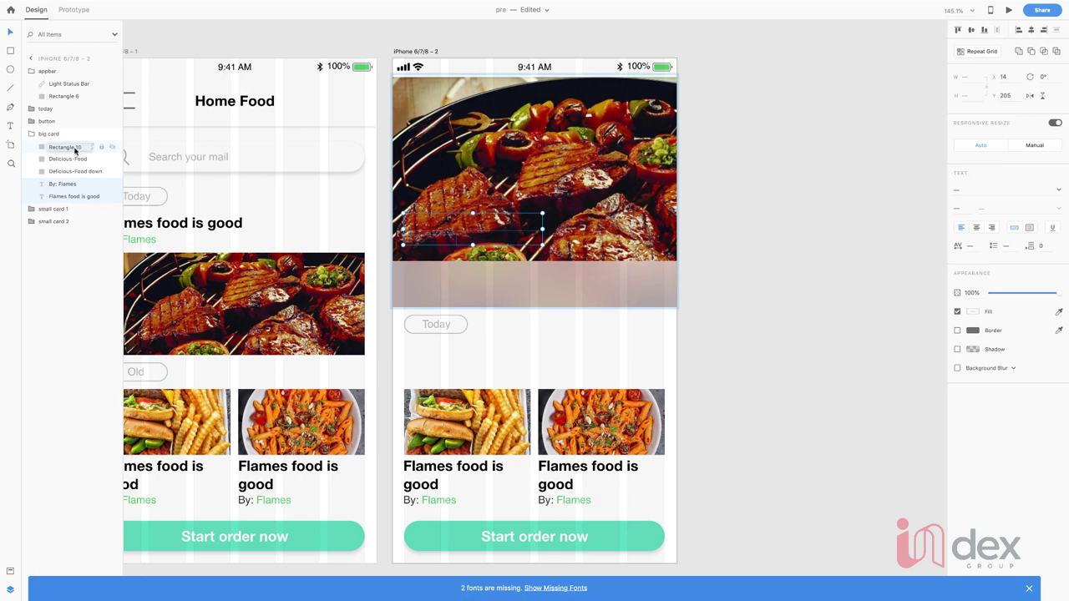
click(876, 360)
Step: Lower the background blur opacity of the rectangle over the grill photo to 33%
click(634, 291)
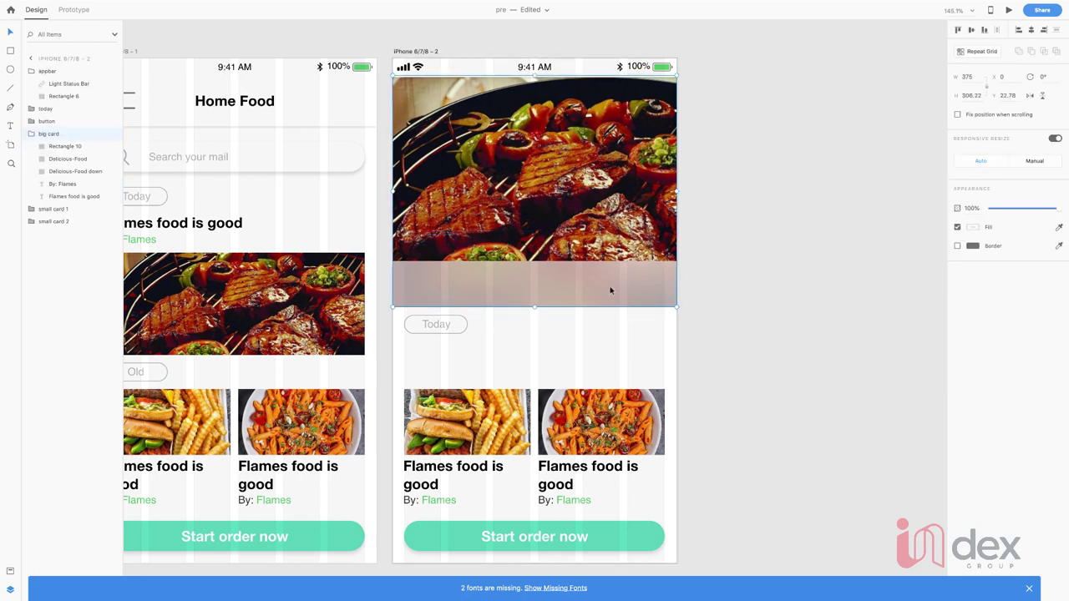
double_click(620, 291)
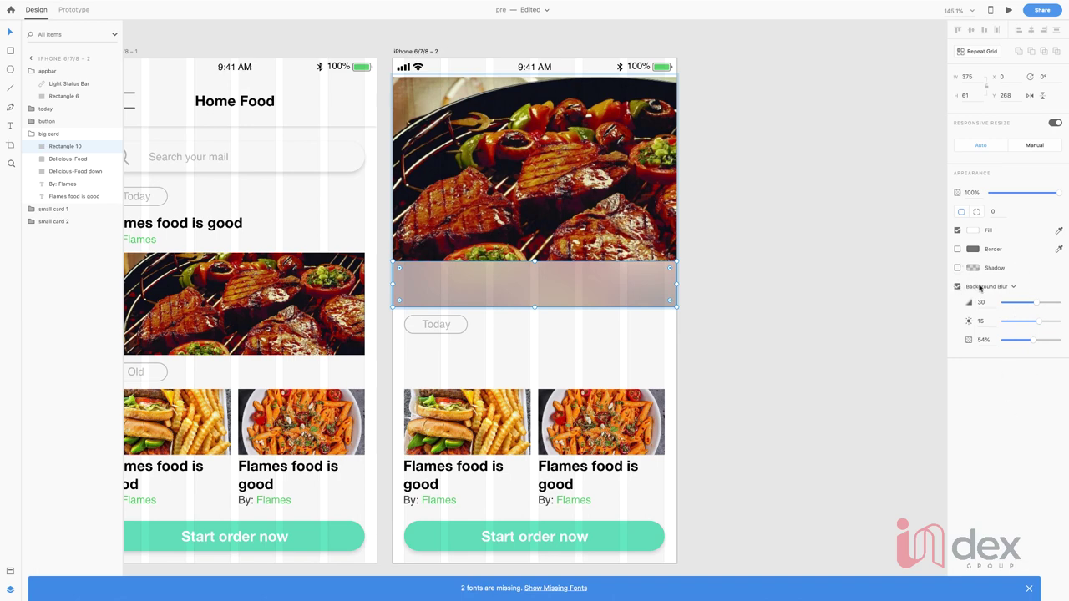
mouse_move(1031, 341)
mouse_down()
mouse_move(1008, 340)
mouse_move(1019, 339)
mouse_up()
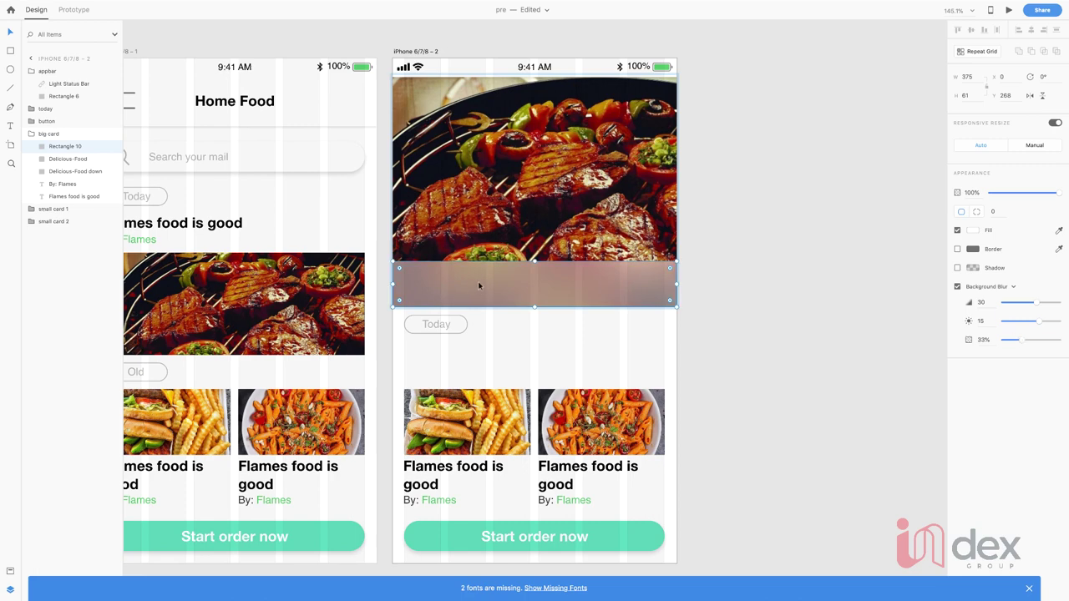
Step: Move the big card's "By: Flames" and "Flames food is good" texts down to Y 275, within the blurred strip
click(63, 184)
shift+click(76, 197)
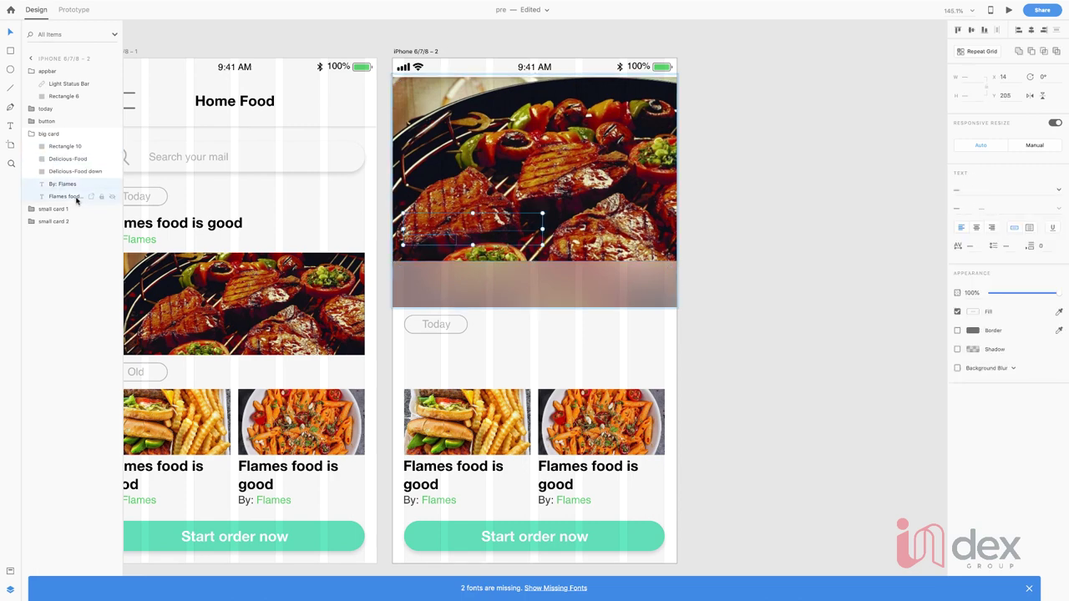
key(shift+Down)
key(shift+Down)
key(shift+Down)
key(shift+Down)
key(shift+Down)
key(shift+Down)
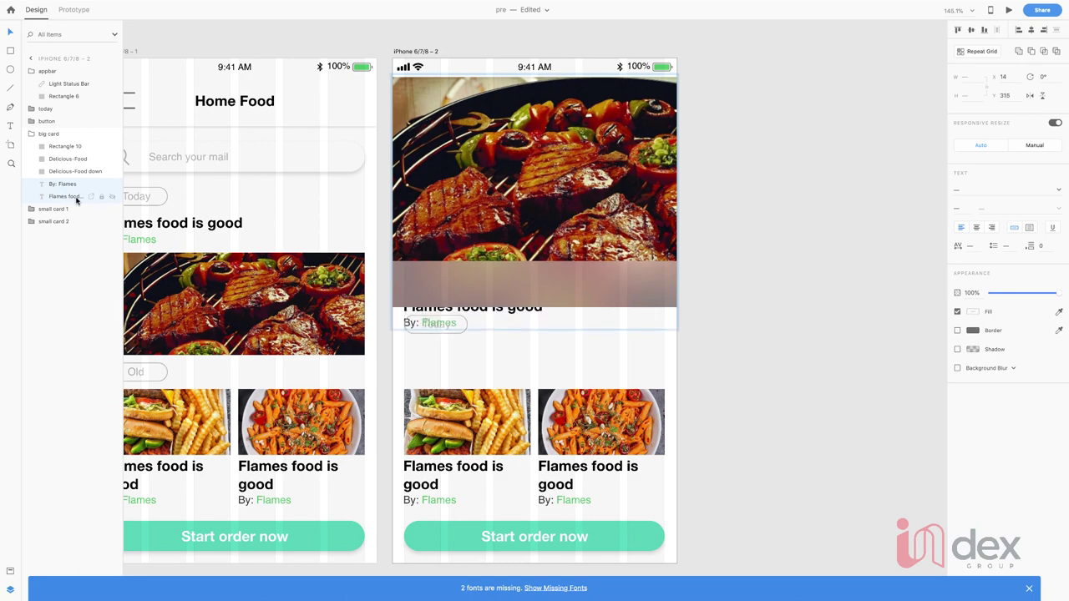
key(shift+Up)
key(shift+Up)
key(shift+Up)
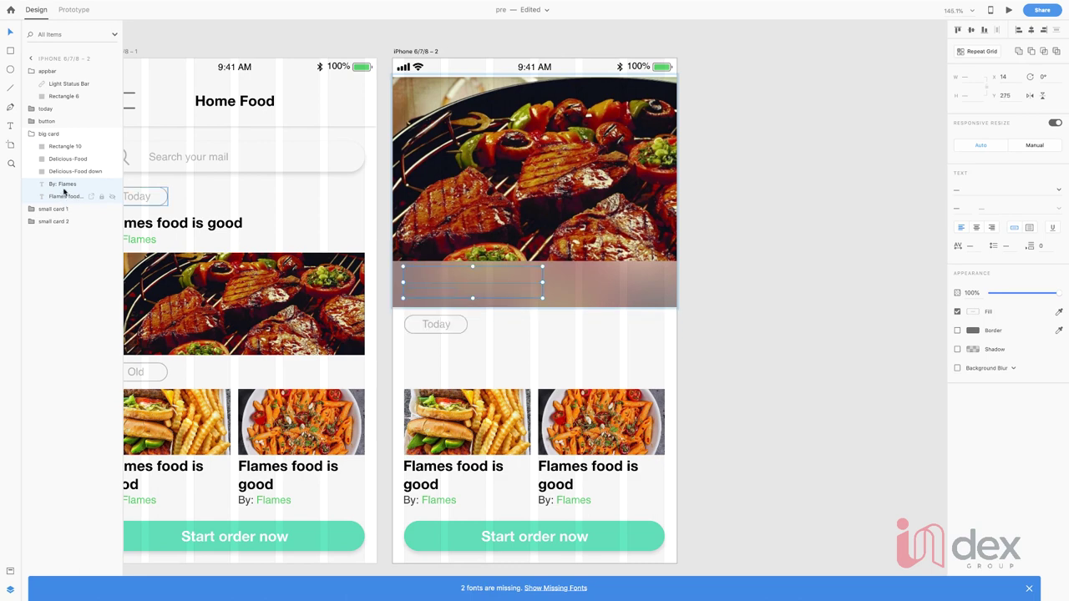
Step: Bring both big card text layers above the blurred rectangle in the layer order and nudge them slightly down
drag(64, 192, 67, 144)
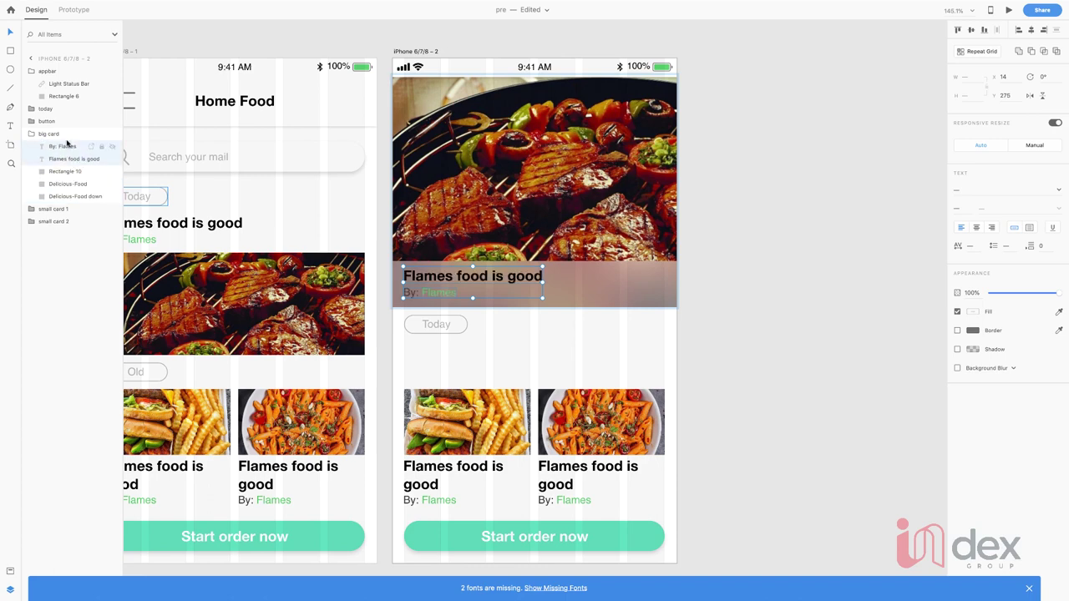
key(Down)
key(Down)
key(Down)
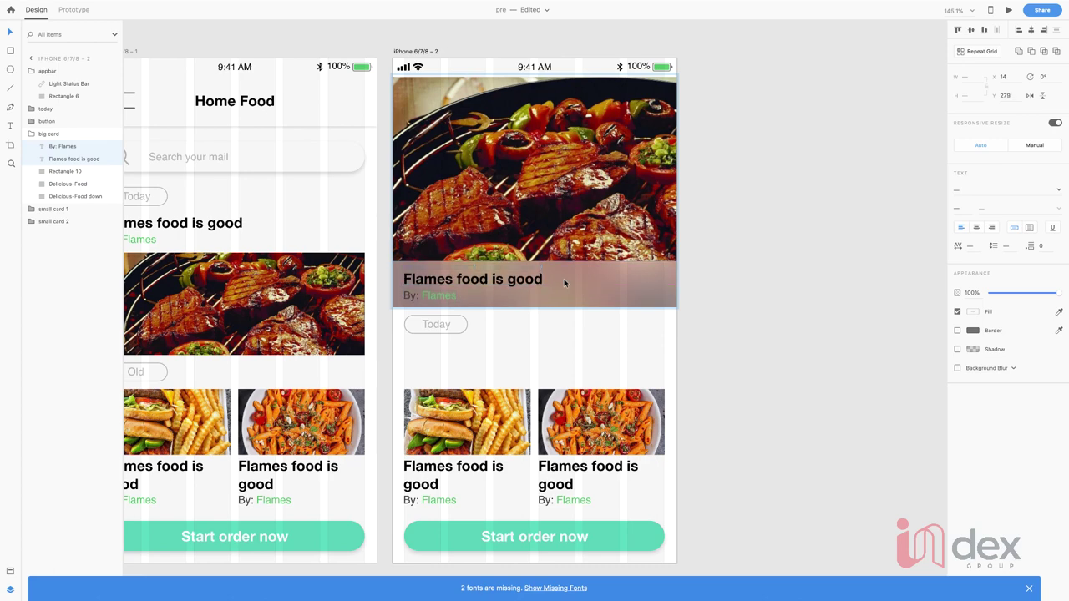
Step: Delete the "Flames food is good" and "By: Flames" texts from small card 1 on the second artboard
click(496, 432)
double_click(452, 469)
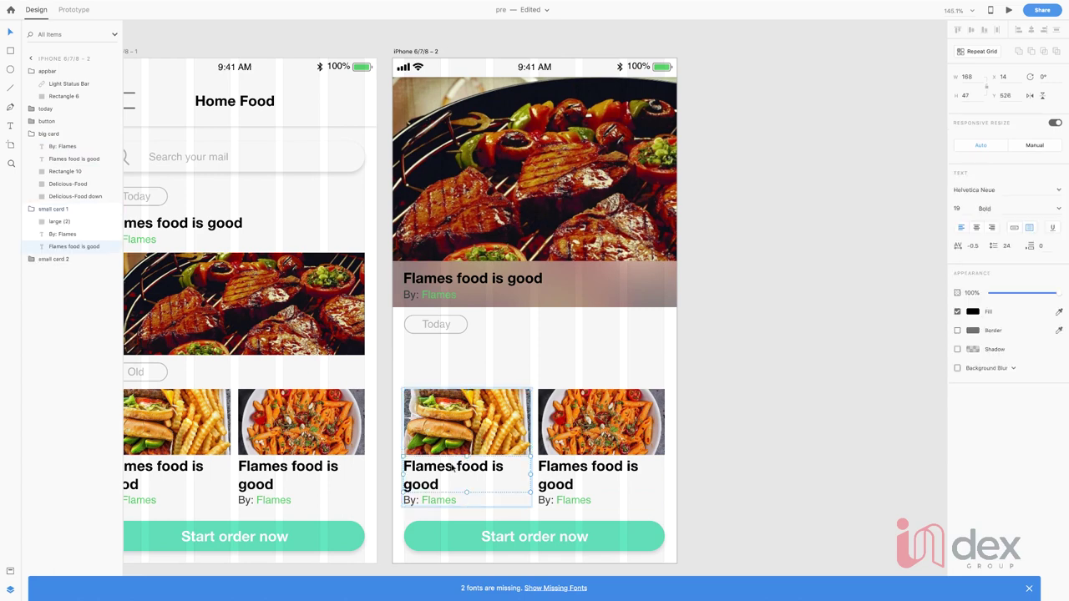
shift+click(432, 501)
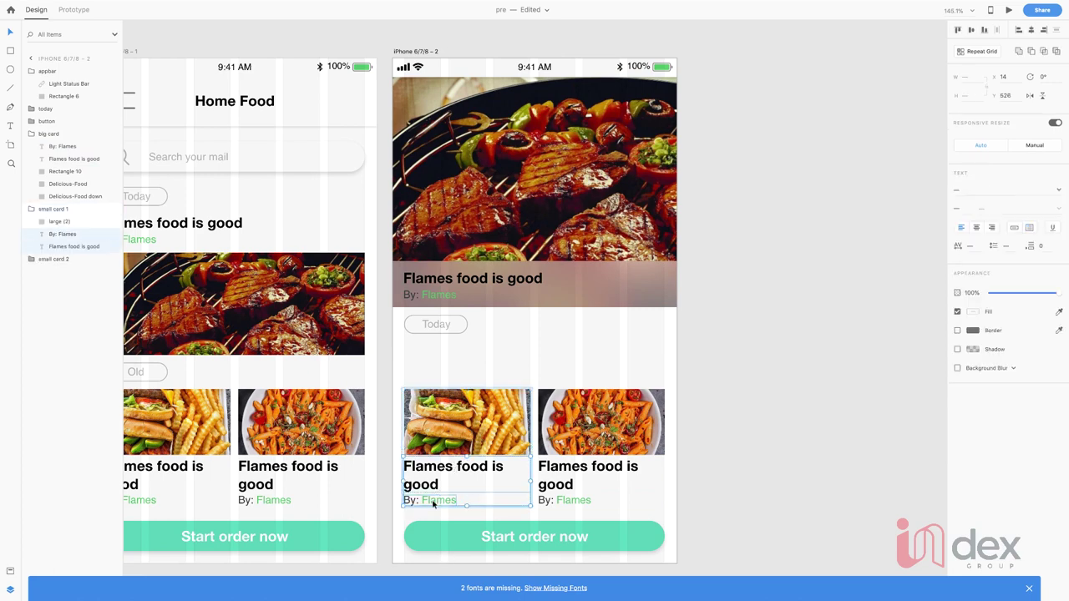
key(Delete)
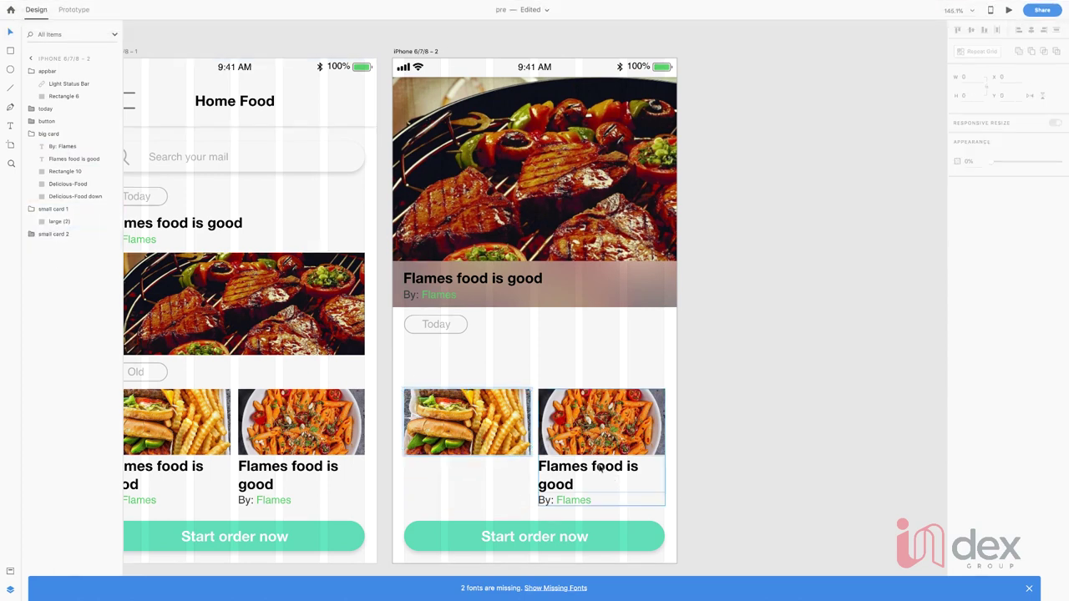
Step: Delete the "Flames food is good" and "By: Flames" texts from small card 2 on the second artboard
click(595, 469)
double_click(595, 468)
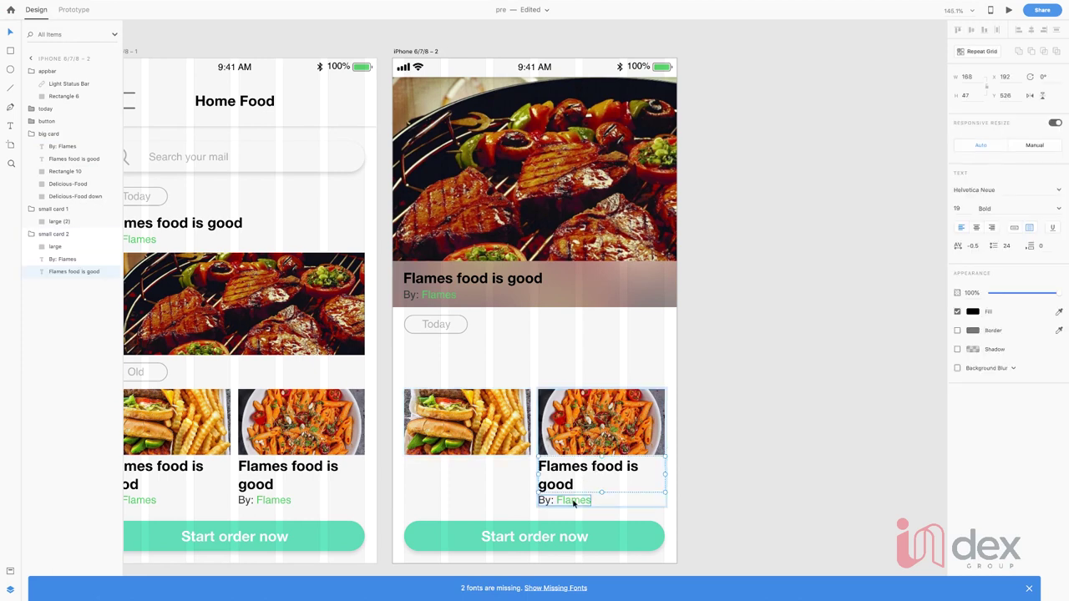
shift+click(573, 501)
key(Delete)
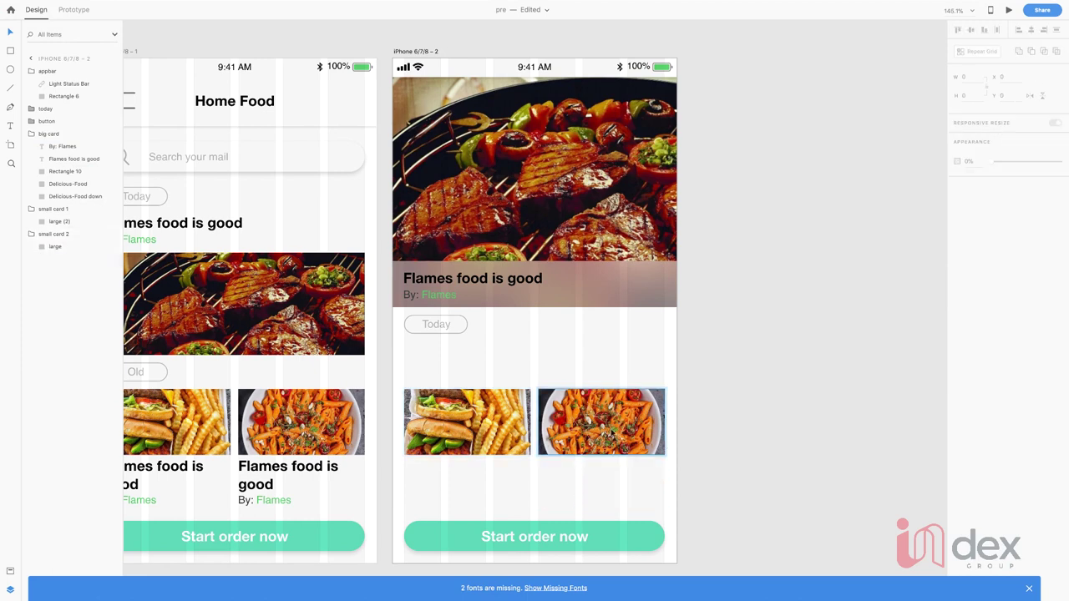
Step: Narrow the pasta and burger photos to 108 wide and place them side by side just above the "Start order now" button
drag(585, 426, 563, 498)
drag(621, 482, 574, 484)
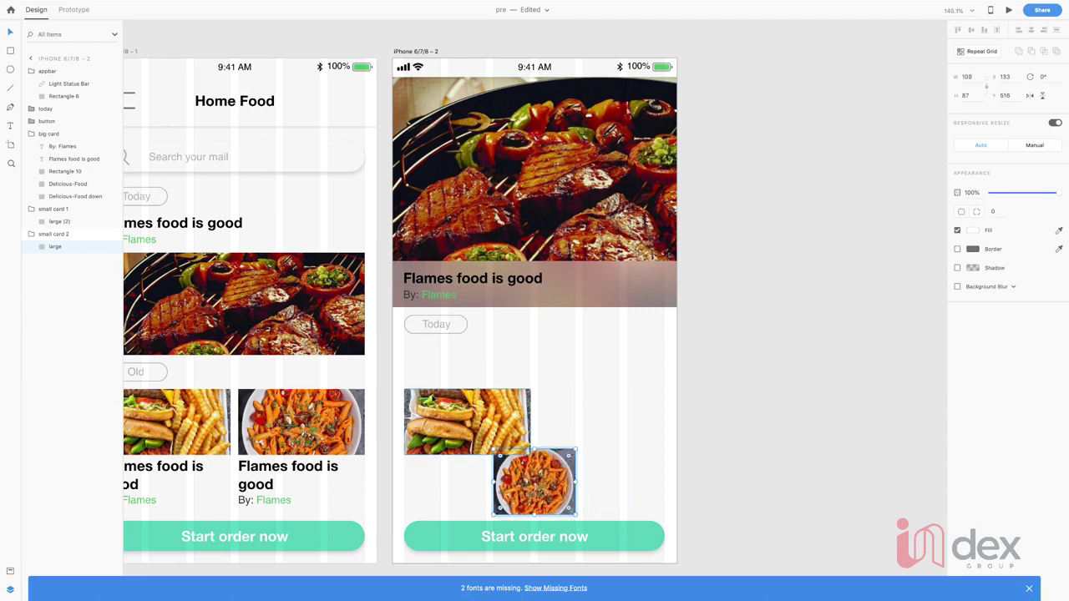
drag(434, 402, 435, 462)
drag(528, 482, 486, 482)
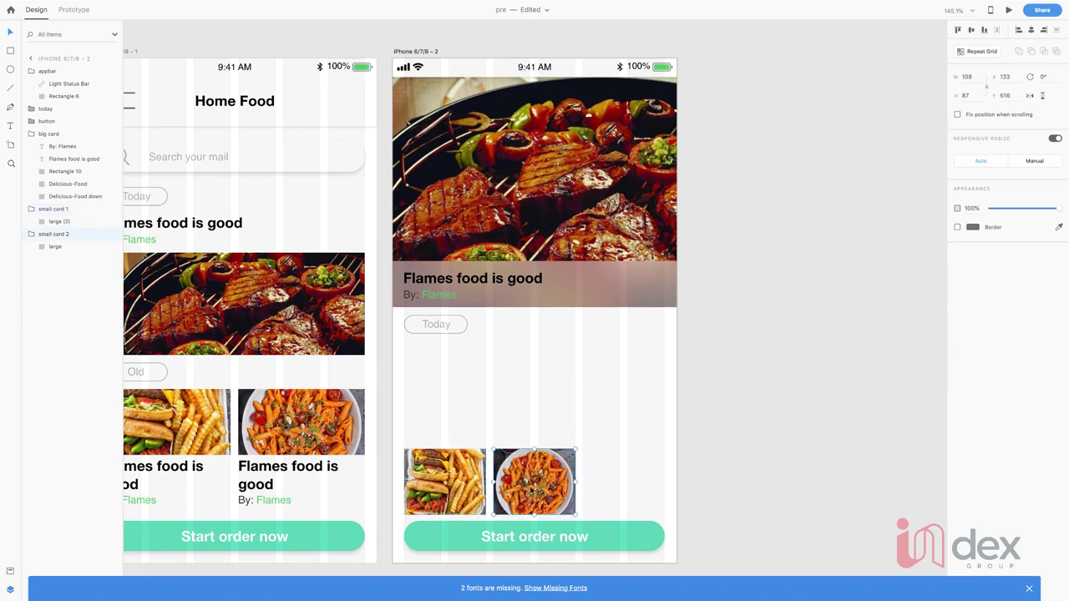
Step: Swap the two small photos so the pasta comes first, with the burger level beside it at X 133.5, Y 510
click(534, 491)
mouse_move(447, 476)
mouse_down()
mouse_move(560, 483)
mouse_move(436, 477)
mouse_up()
drag(558, 493, 534, 477)
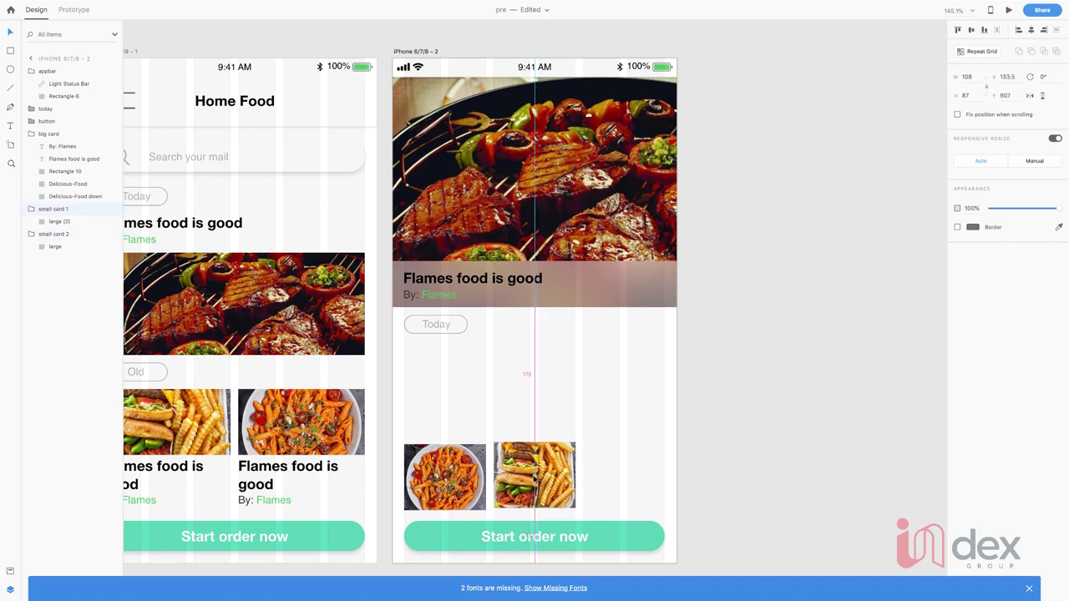
key(Down)
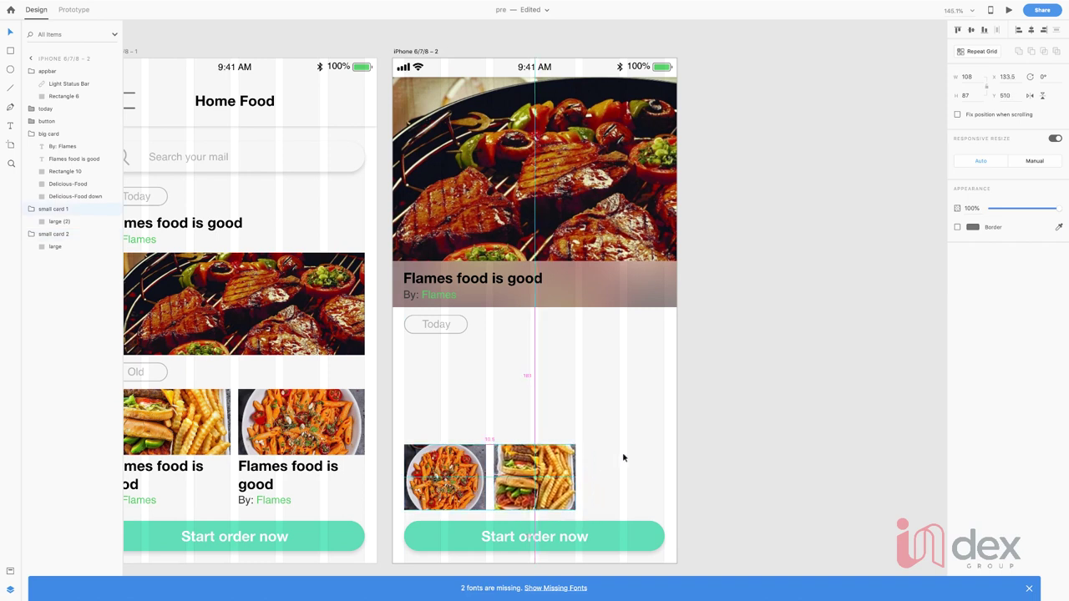
Step: Move the "Delicious-Food down" photo copy straight down to Y 222.78 on the second artboard
click(60, 196)
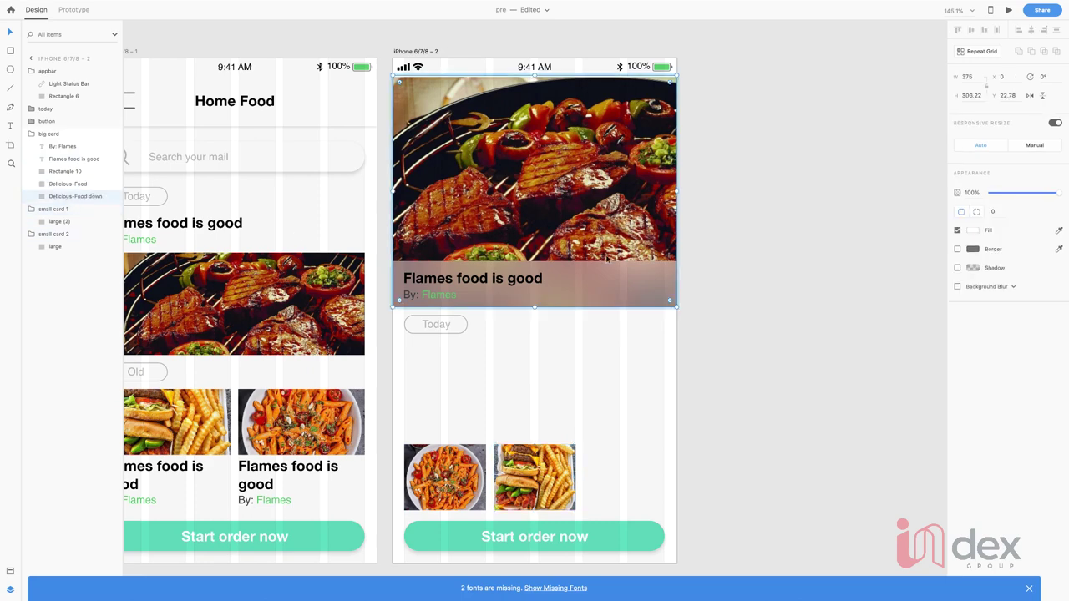
key(shift+Down)
key(shift+Down)
key(shift+Down)
key(shift+Down)
key(shift+Down)
key(shift+Down)
key(shift+Down)
key(shift+Down)
key(shift+Down)
key(shift+Down)
key(shift+Down)
key(shift+Down)
key(shift+Down)
key(shift+Down)
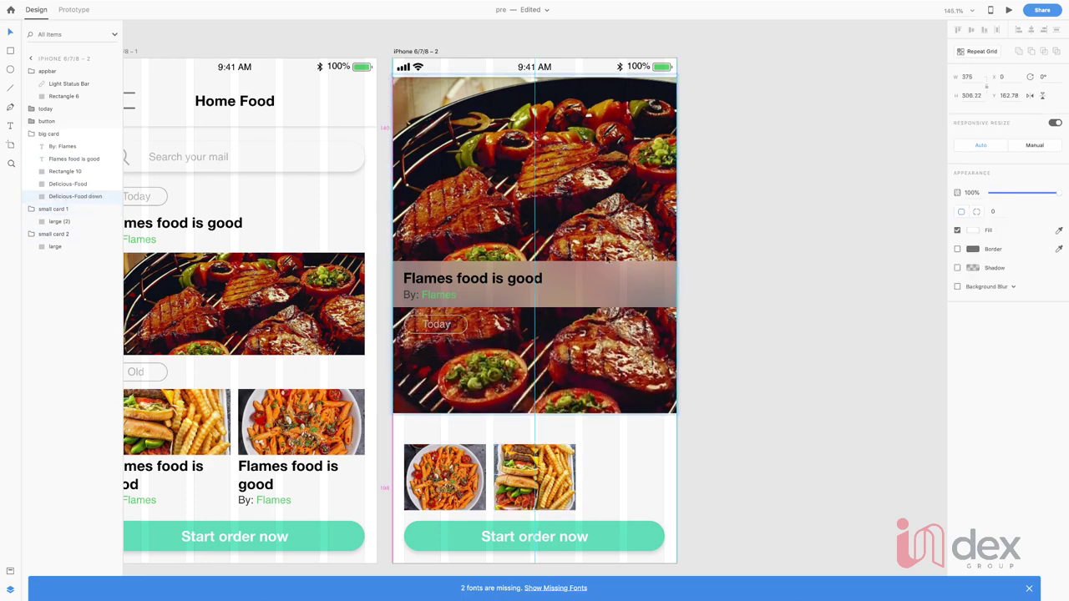
key(shift+Down)
key(shift+Down)
key(shift+Down)
key(shift+Down)
key(shift+Down)
key(shift+Down)
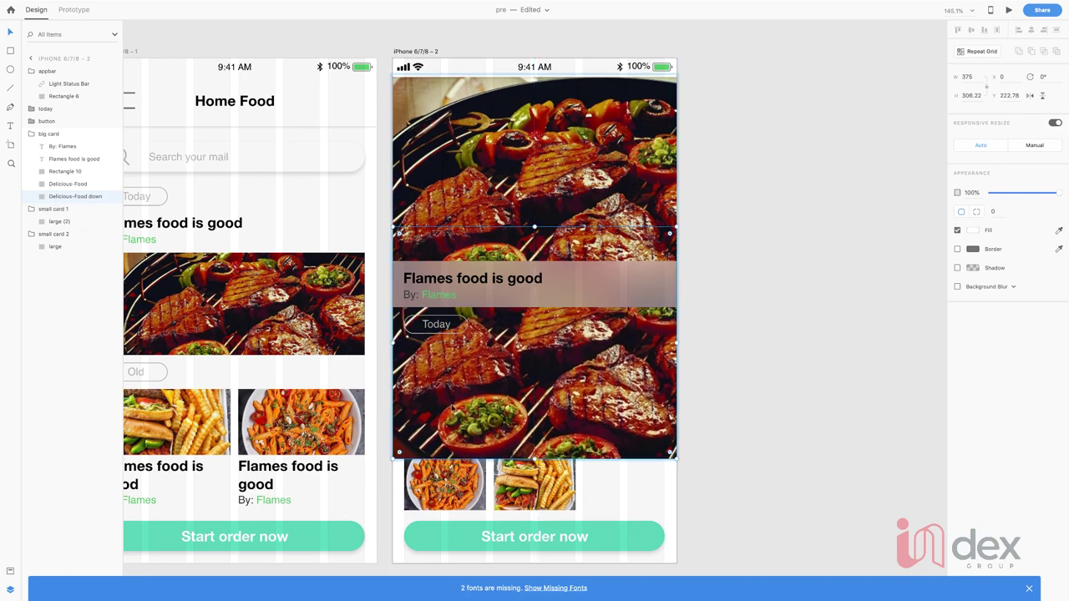
Step: Shrink the "Delicious-Food down" photo to a 108 by 87.22 thumbnail at X 251, Y 509.78, level with the burger photo
drag(394, 342, 581, 378)
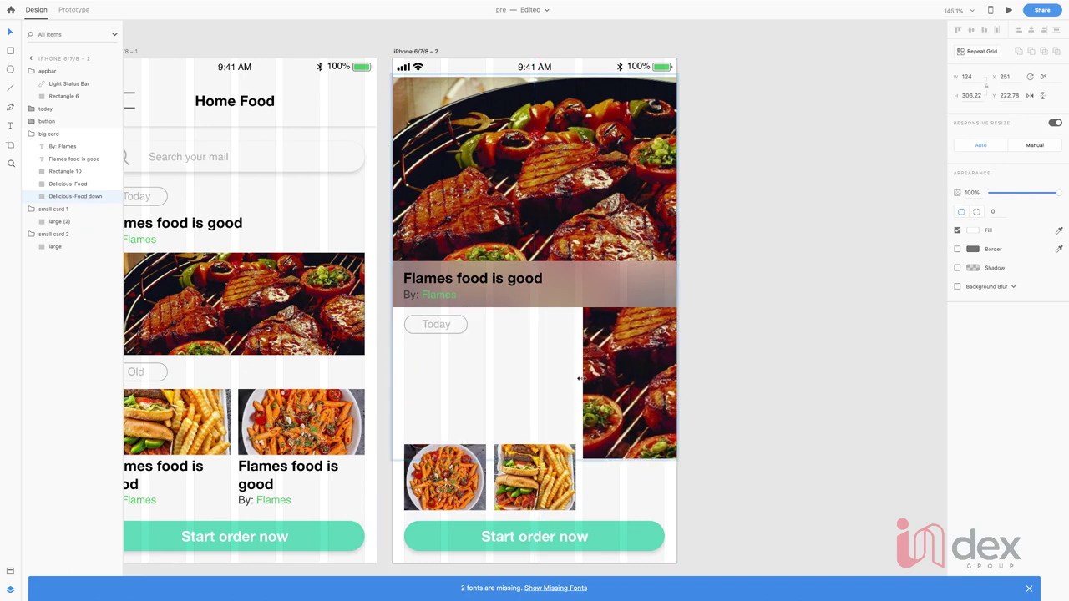
drag(631, 227, 628, 401)
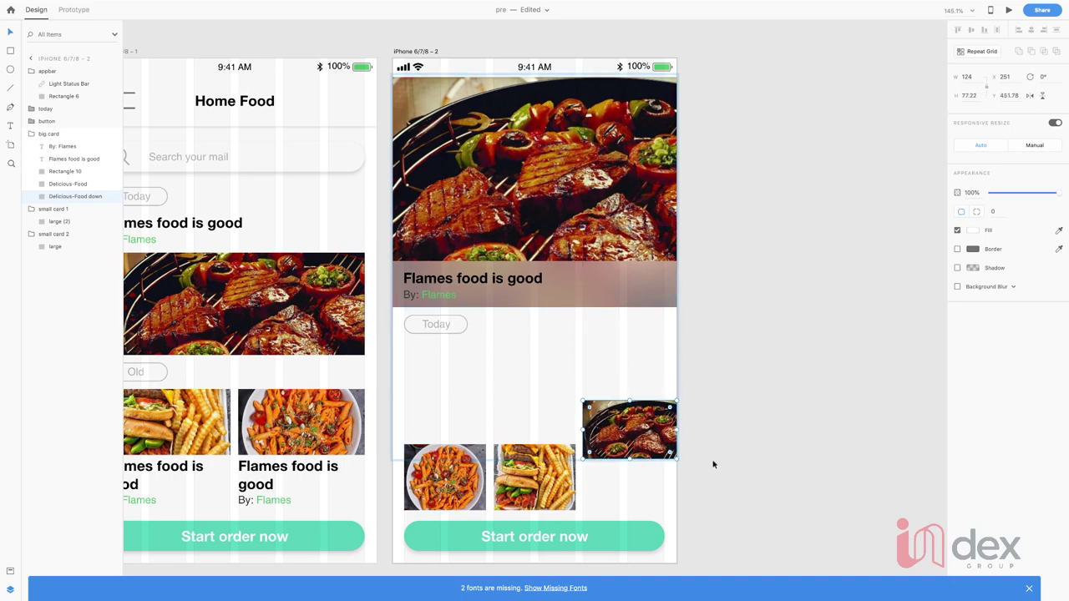
drag(676, 430, 623, 444)
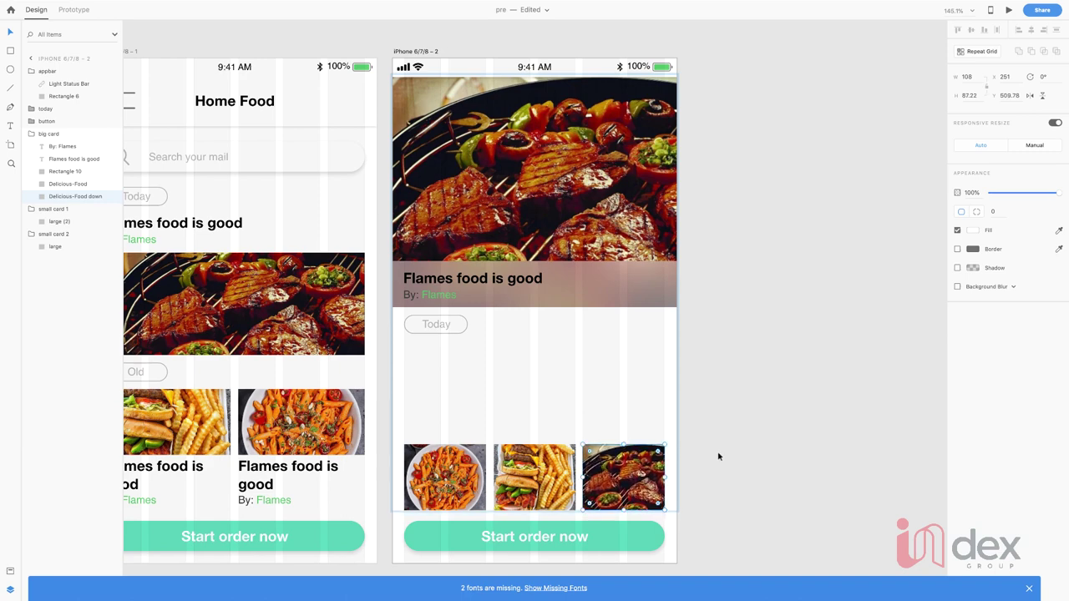
click(535, 477)
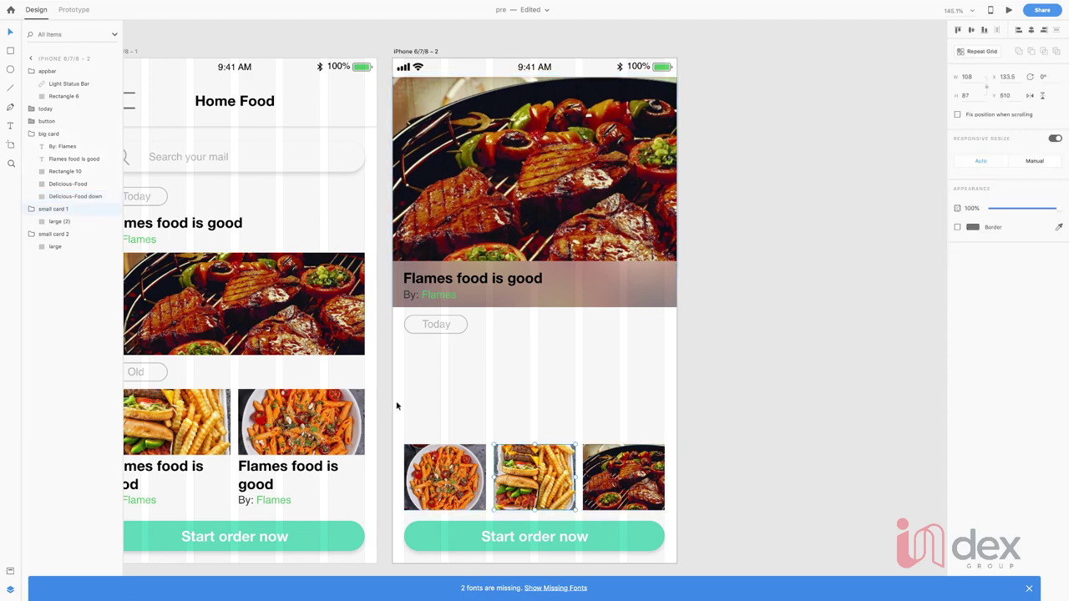
Step: Draw a 167 by 87 rectangle at X 15, Y 409 above the thumbnails and fill it with pic.jpg
key(r)
drag(404, 369, 530, 433)
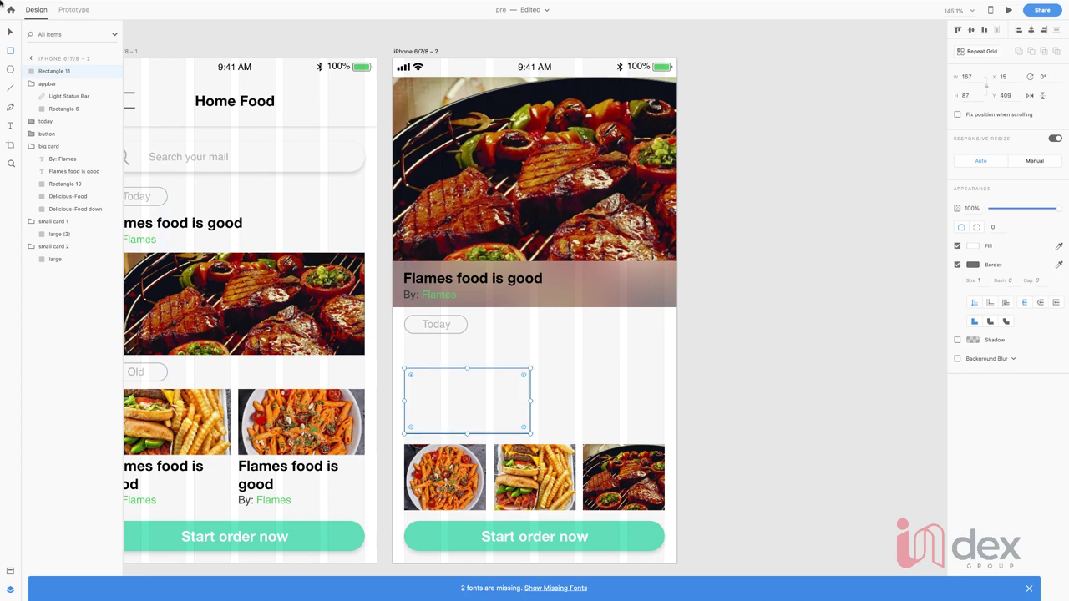
key(ctrl+Left)
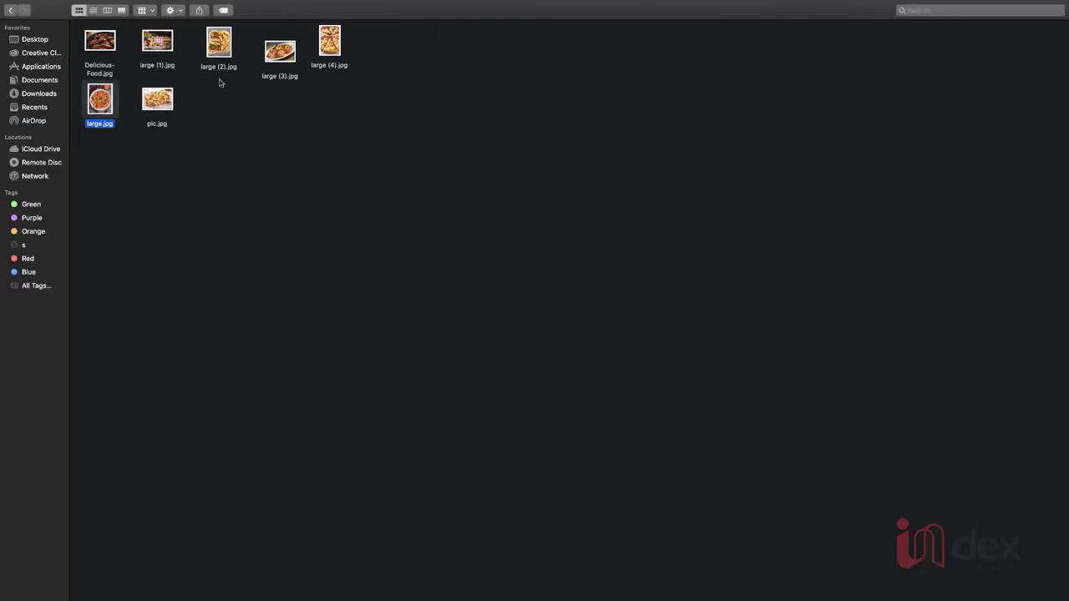
drag(157, 100, 468, 405)
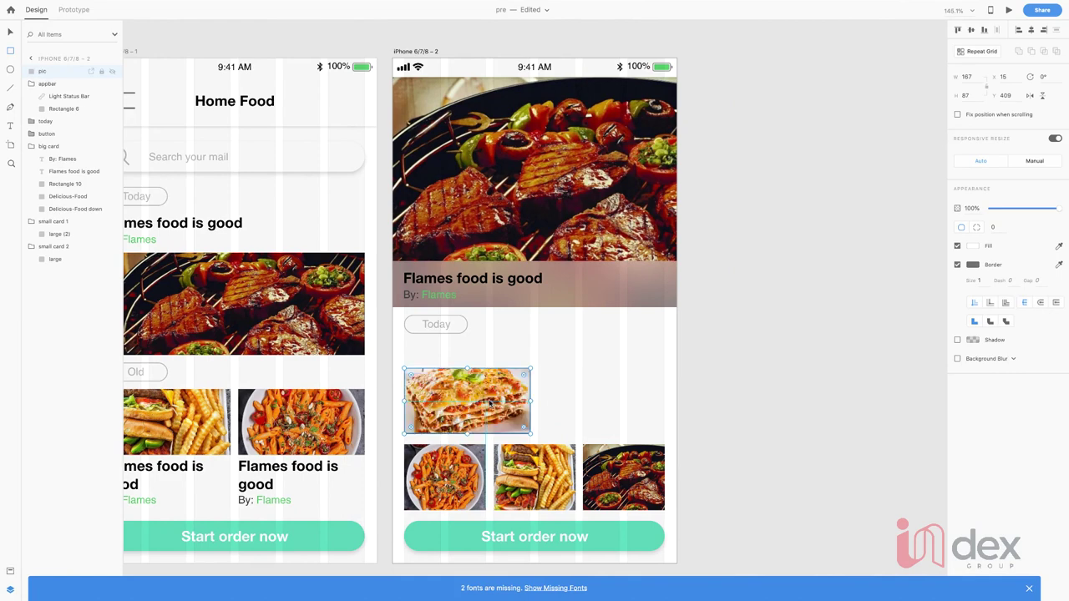
Step: Duplicate the lasagna photo and move the copy horizontally to X 191, leaving a narrow gap beside the original
key(super+d)
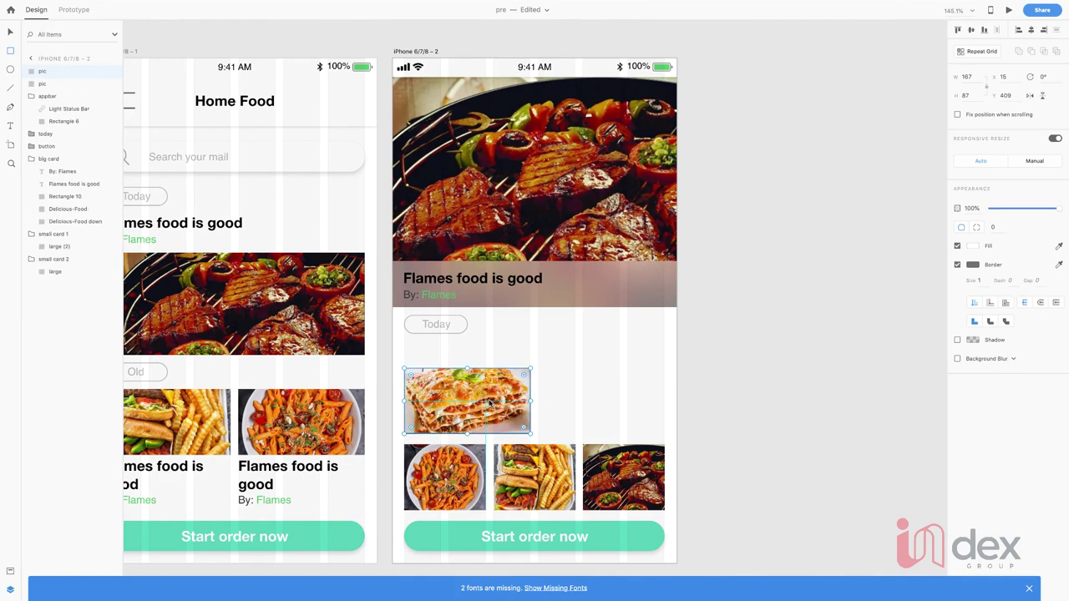
key(shift+Right)
key(shift+Right)
key(shift+Right)
key(shift+Right)
key(shift+Right)
key(shift+Right)
key(shift+Right)
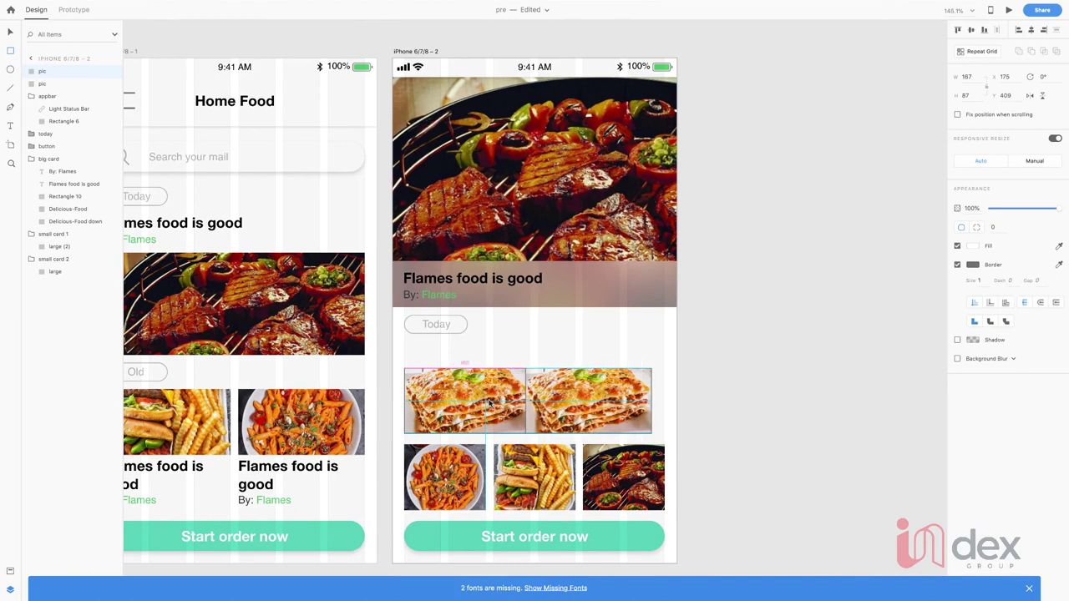
double_click(601, 401)
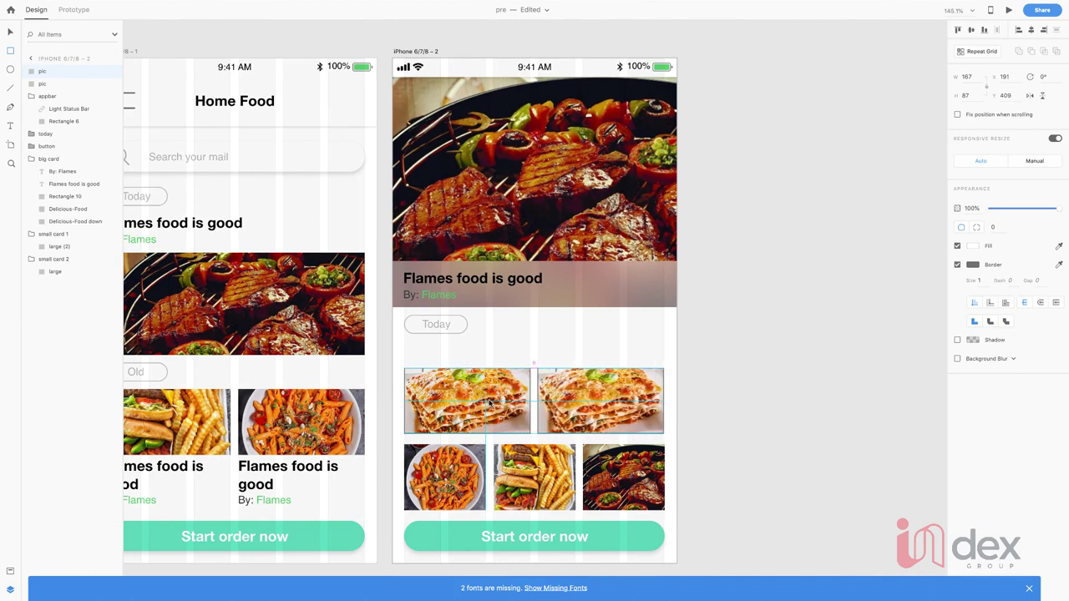
Step: Narrow the duplicated lasagna photo to 107 wide at X 251 and widen the original to 226
drag(535, 402, 583, 402)
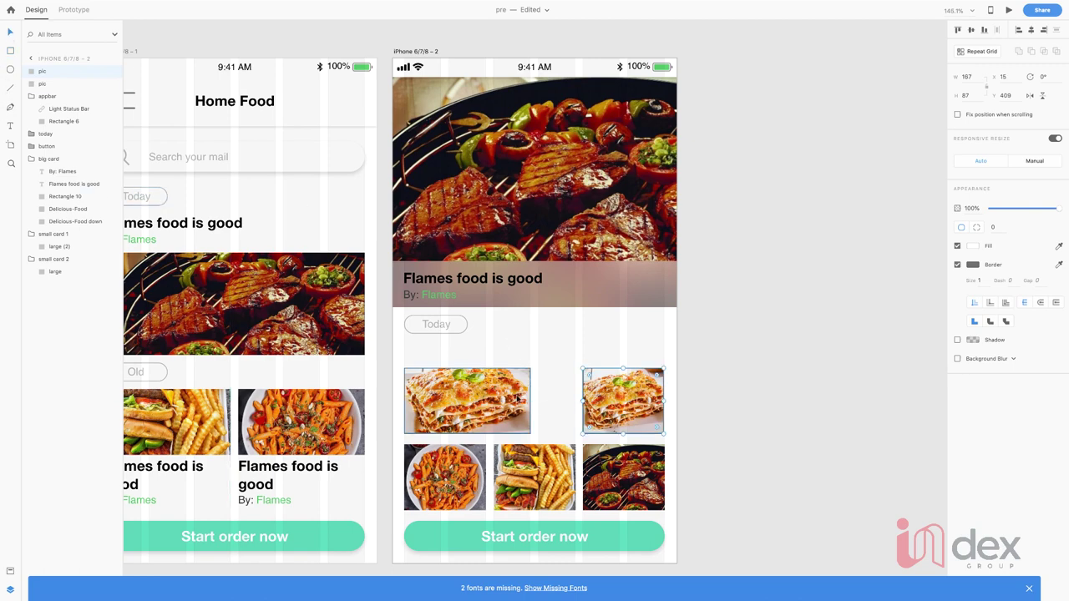
click(524, 399)
drag(530, 400, 578, 403)
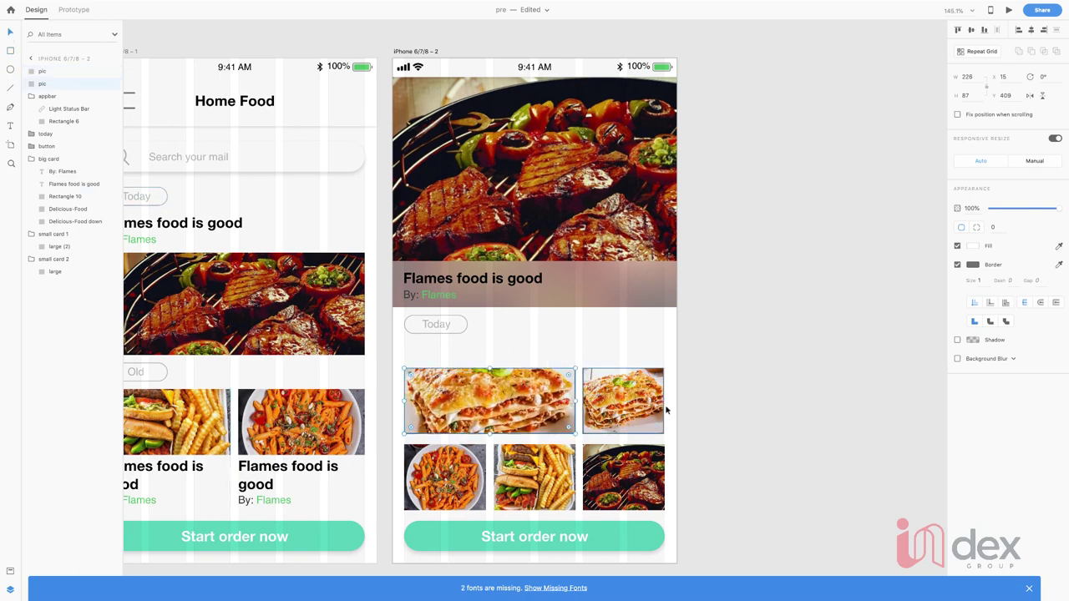
Step: Replace the image in the narrow duplicated lasagna photo with large (1).jpg
click(622, 401)
key(super+Tab)
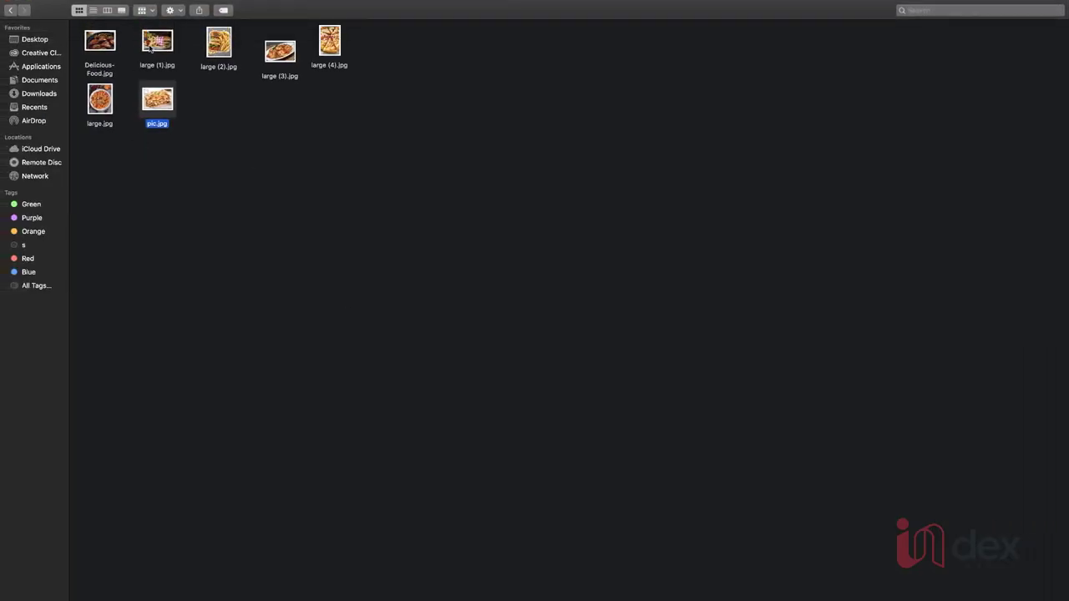
drag(148, 45, 623, 405)
click(529, 398)
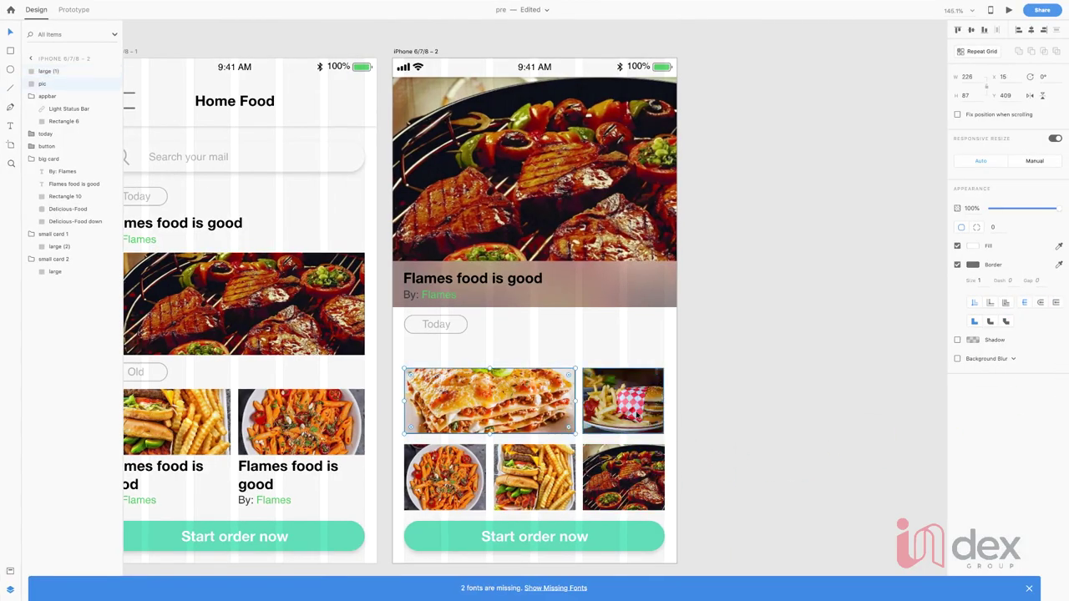
Step: Extend both upper-row photos upward to a height of 111 at Y 385 and remove their borders
click(459, 335)
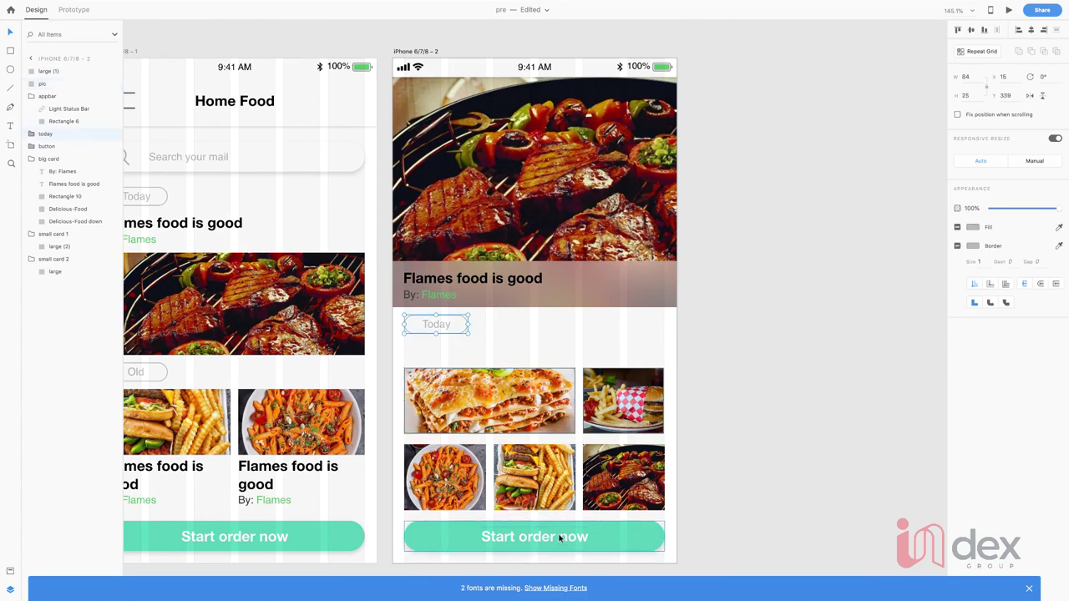
click(480, 378)
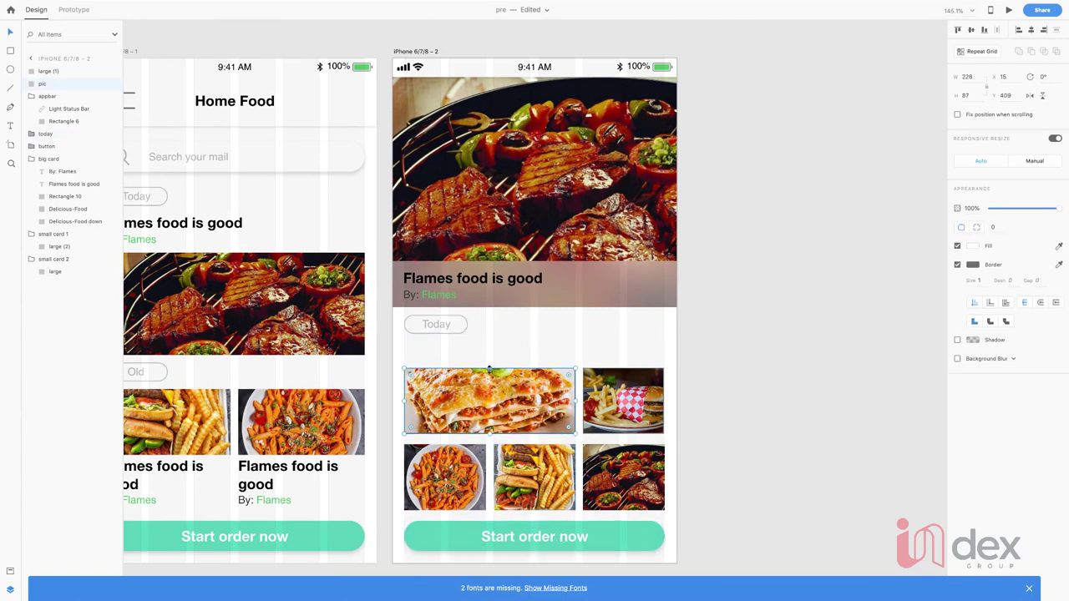
drag(490, 368, 490, 350)
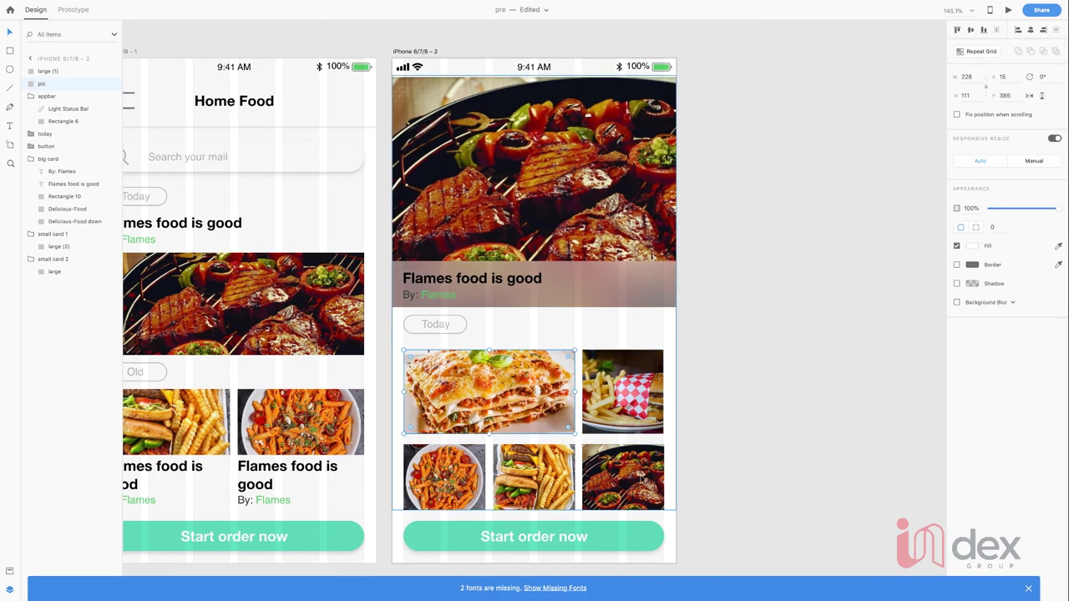
click(790, 493)
scroll(529, 249, down, 5)
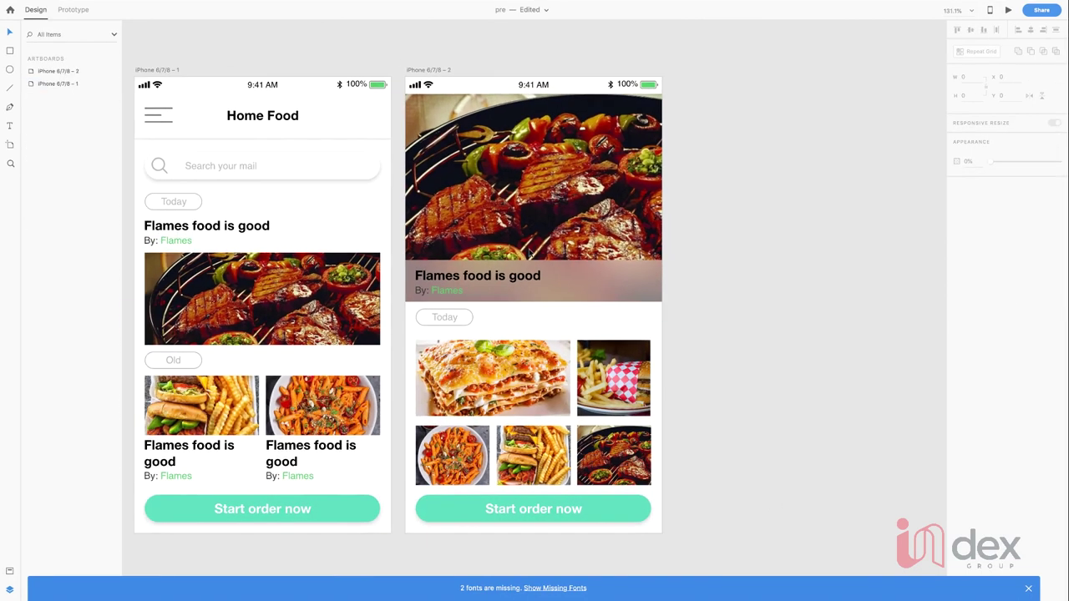
Step: Nudge the lasagna and fries photos slightly down so they sit level with each other above the thumbnail row
click(640, 349)
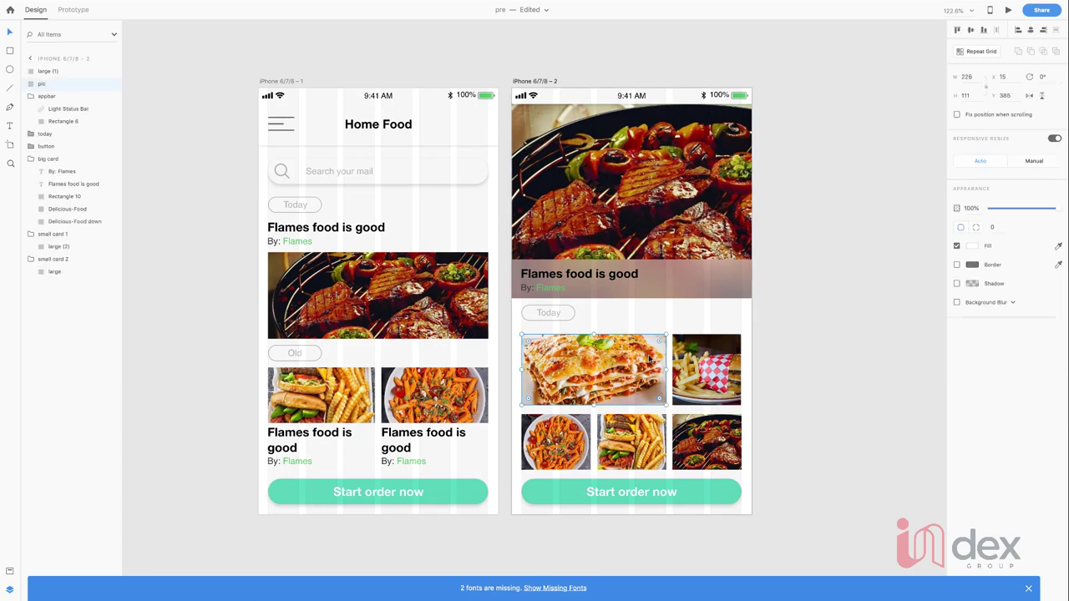
click(713, 383)
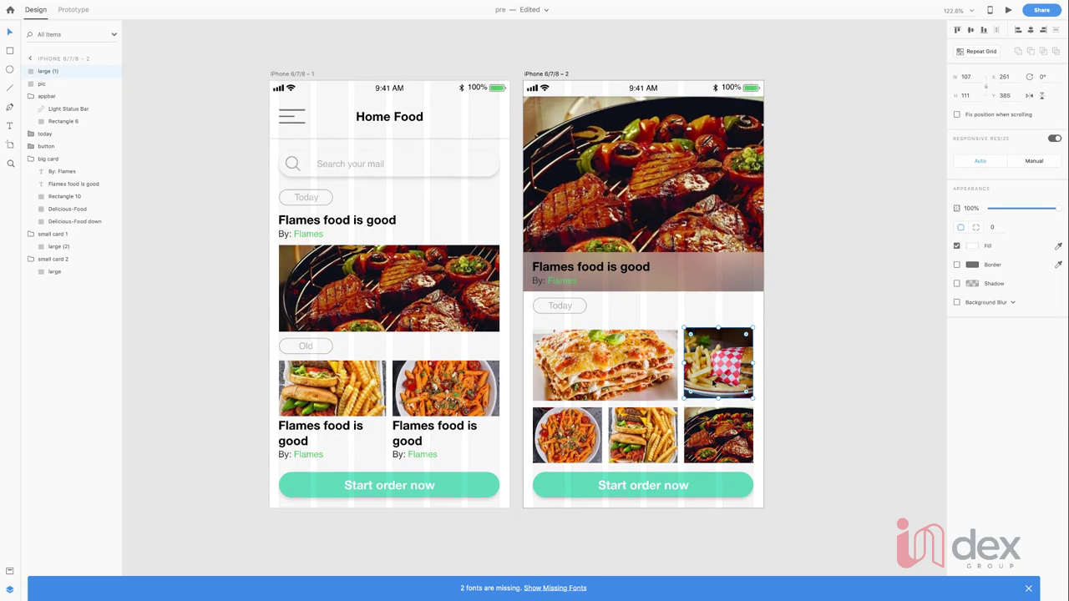
drag(713, 383, 712, 386)
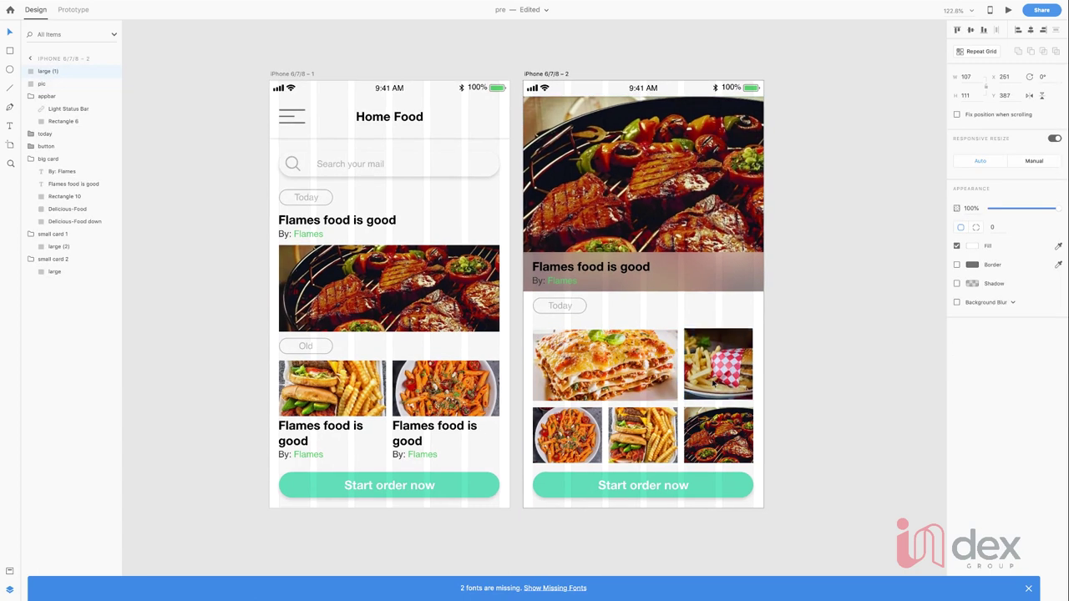
click(791, 343)
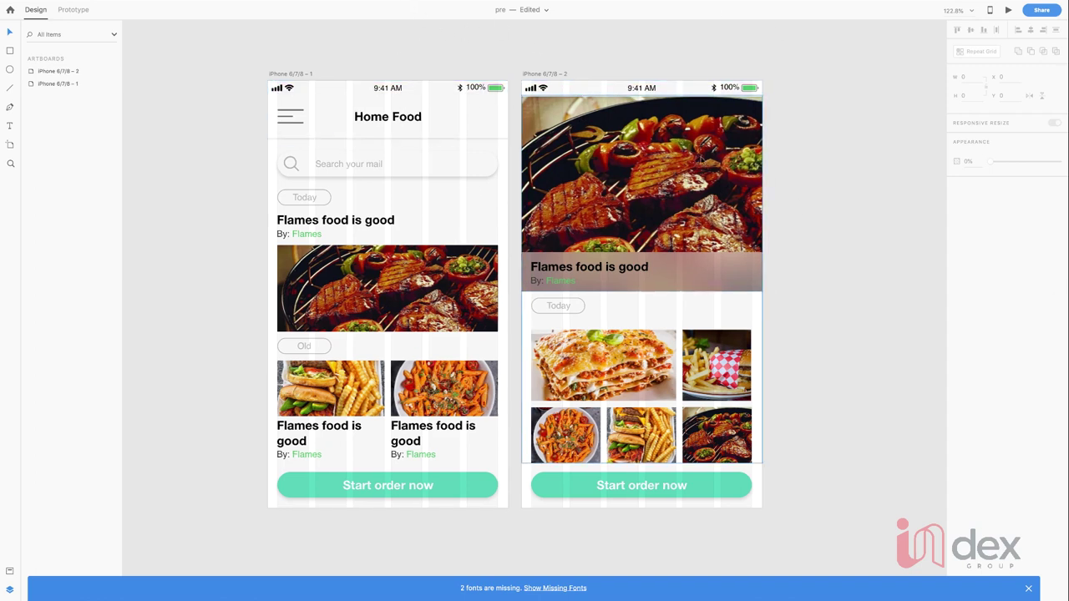
Step: Change the fill of the "Flames food is good" title on the second artboard's blurred strip to white
click(598, 266)
double_click(589, 269)
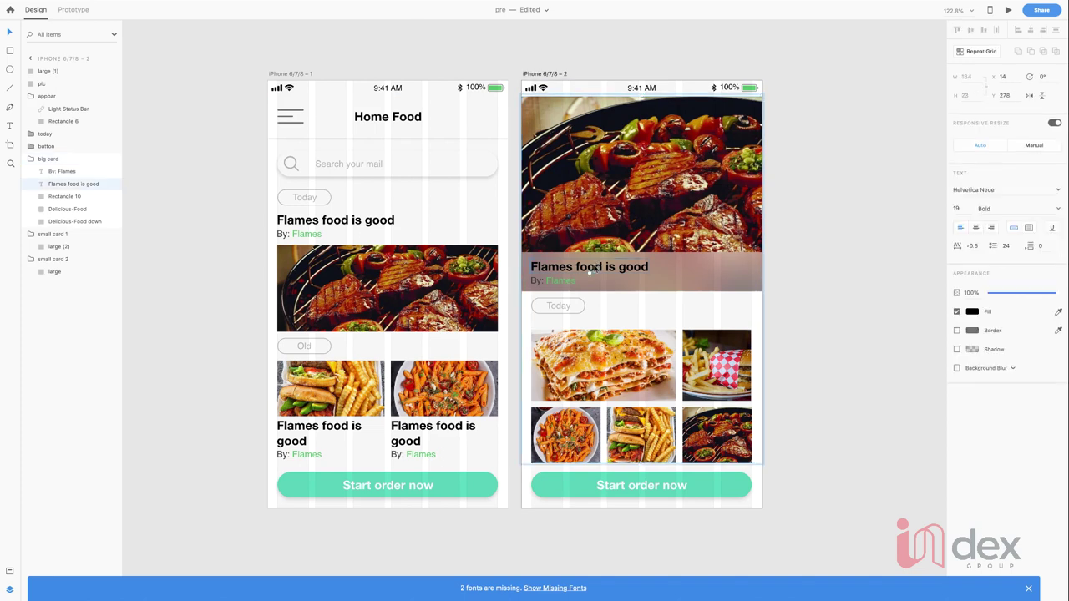
click(972, 311)
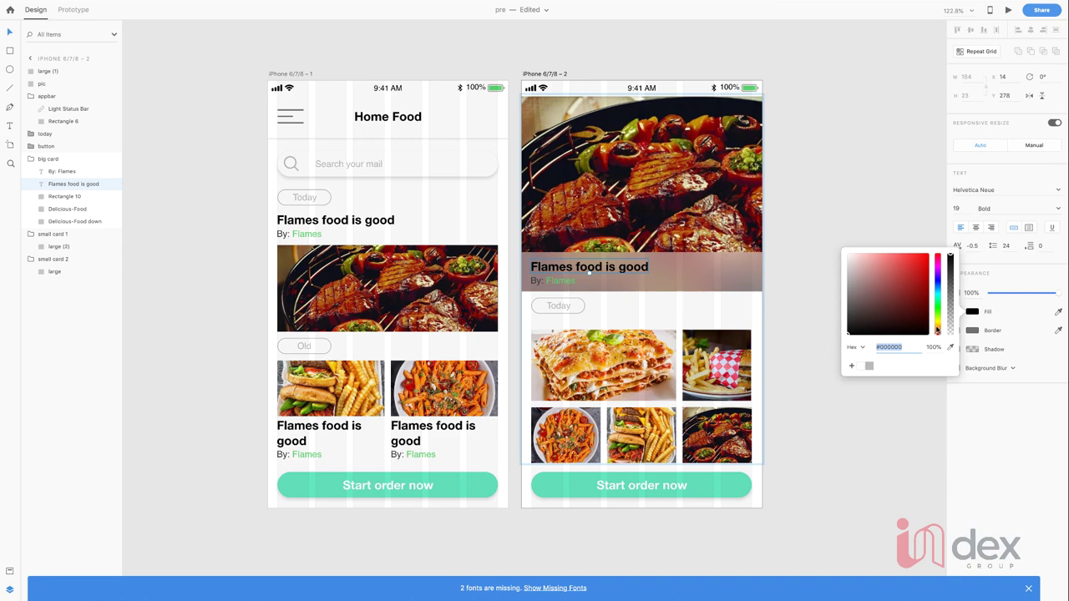
drag(850, 333, 816, 247)
click(785, 221)
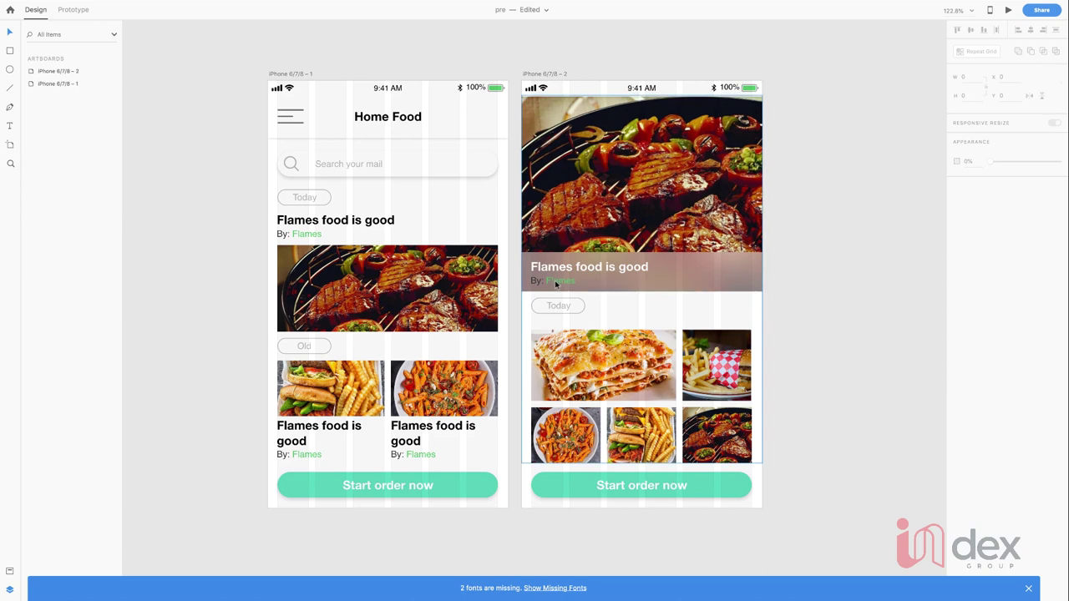
Step: Recolor only the word "Flames" in the "By: Flames" line on the blurred strip to white
double_click(554, 280)
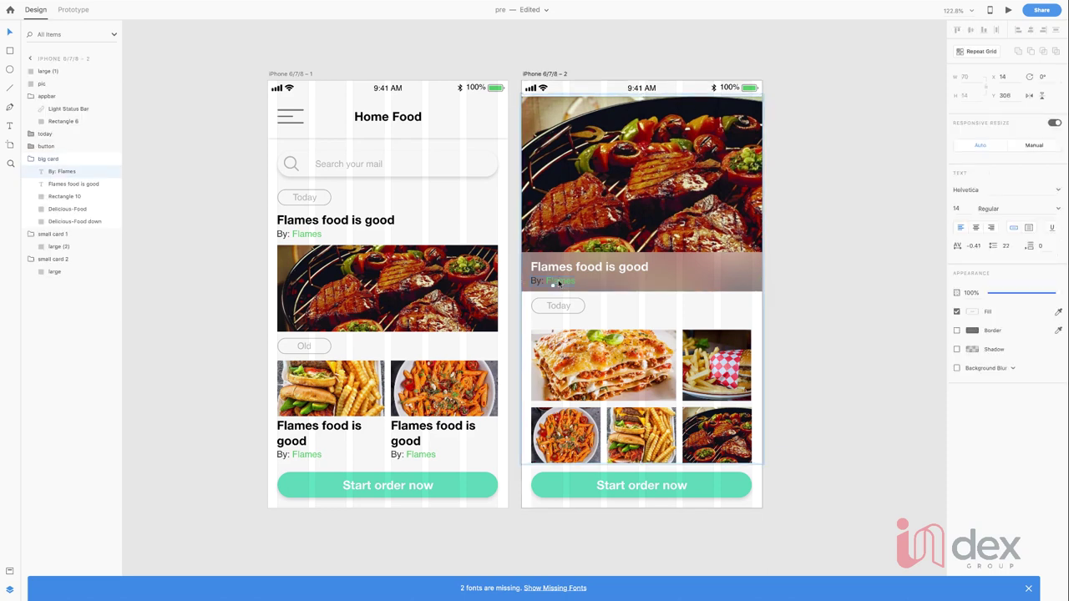
double_click(558, 279)
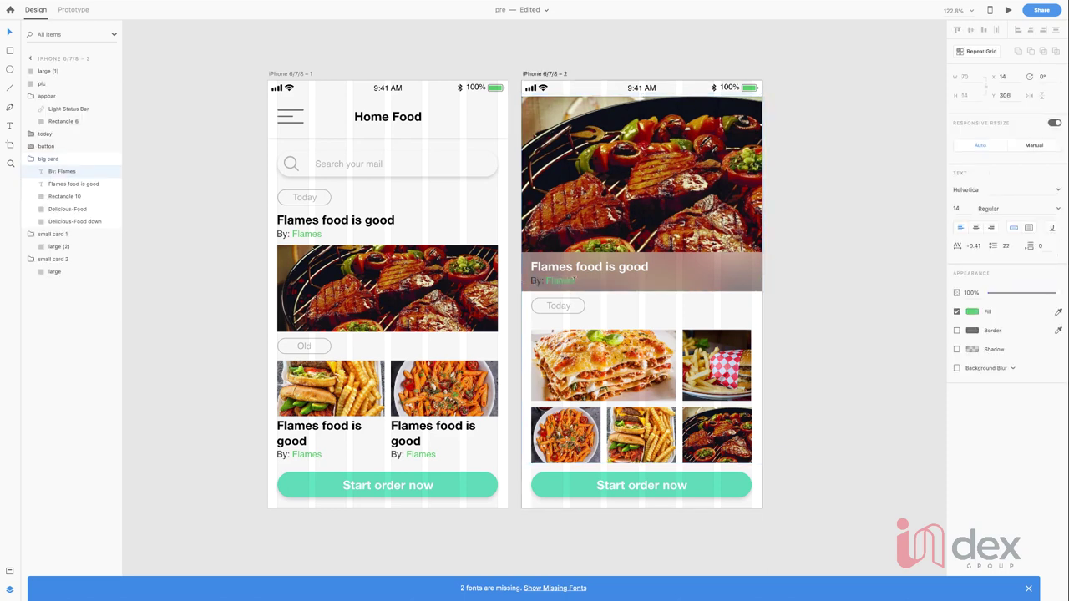
drag(574, 280, 545, 282)
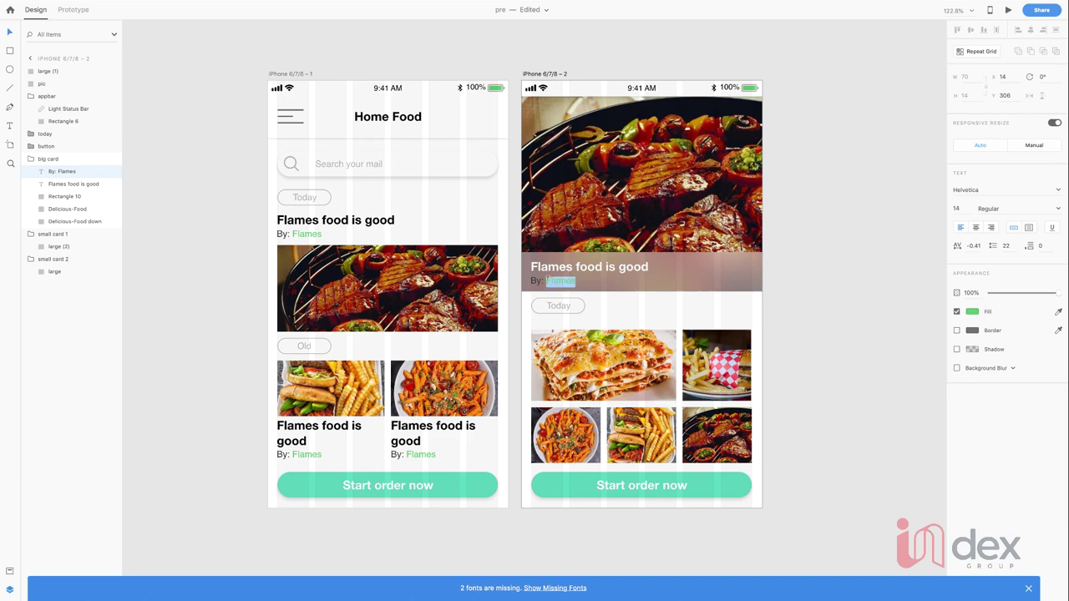
click(973, 313)
drag(898, 270, 821, 260)
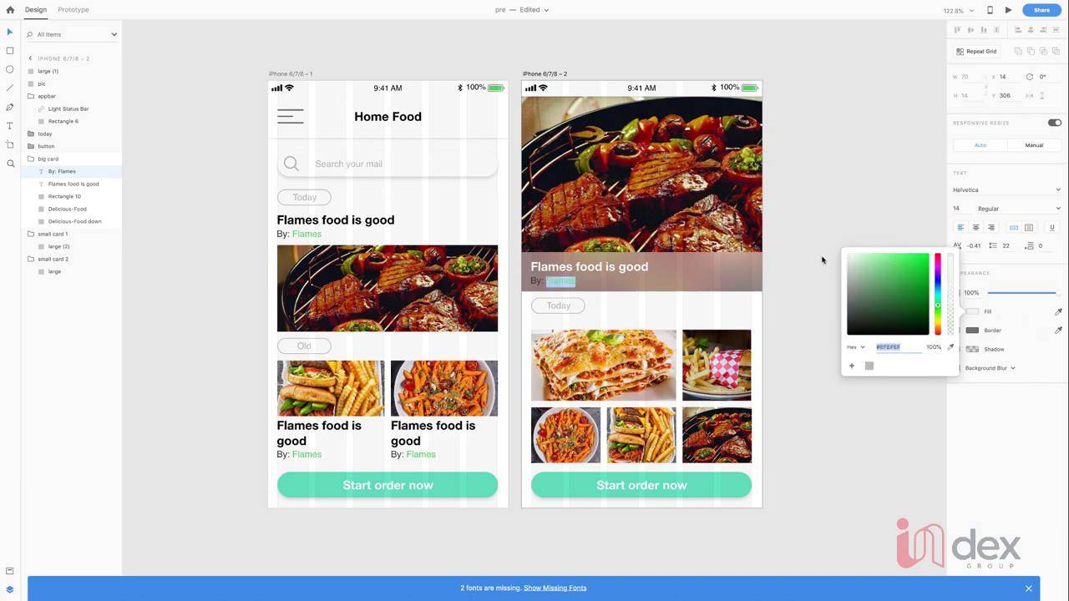
key(Escape)
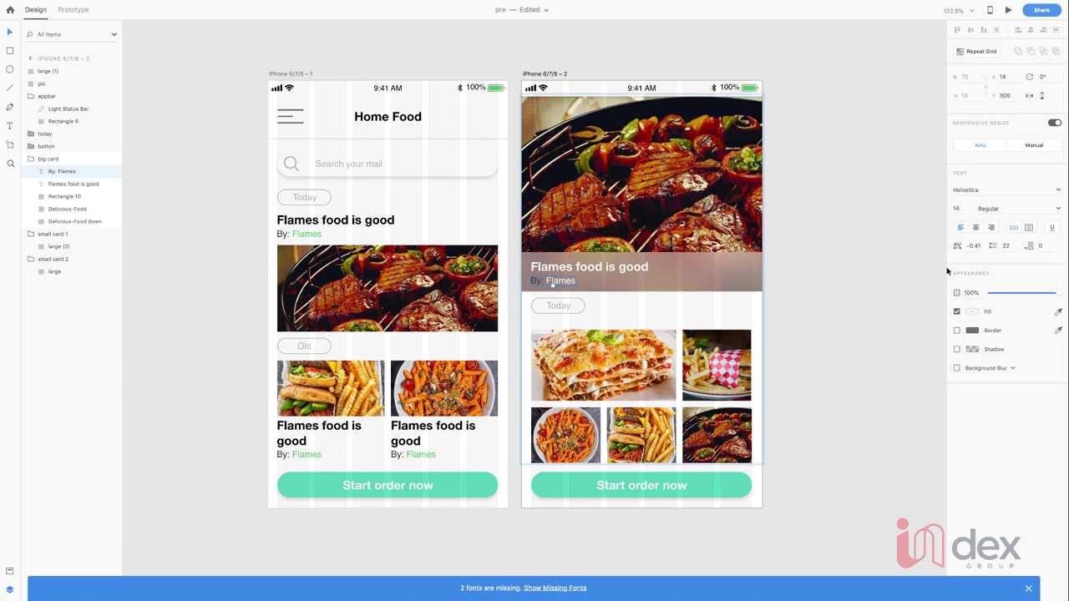
click(947, 271)
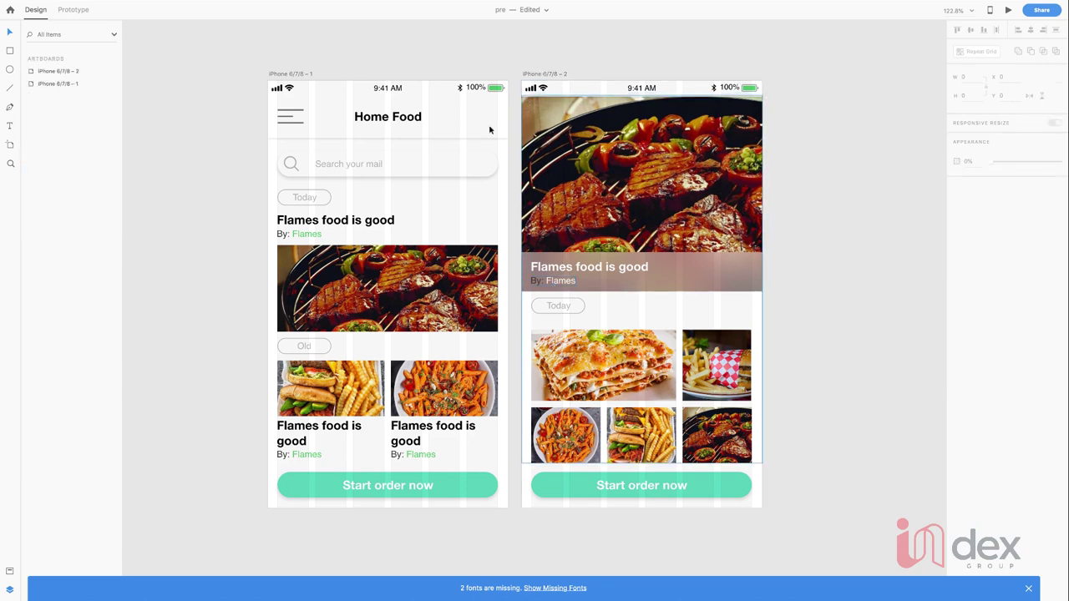
Step: Turn off the layout grid on both the iPhone 6/7/8 – 1 and iPhone 6/7/8 – 2 artboards
click(299, 75)
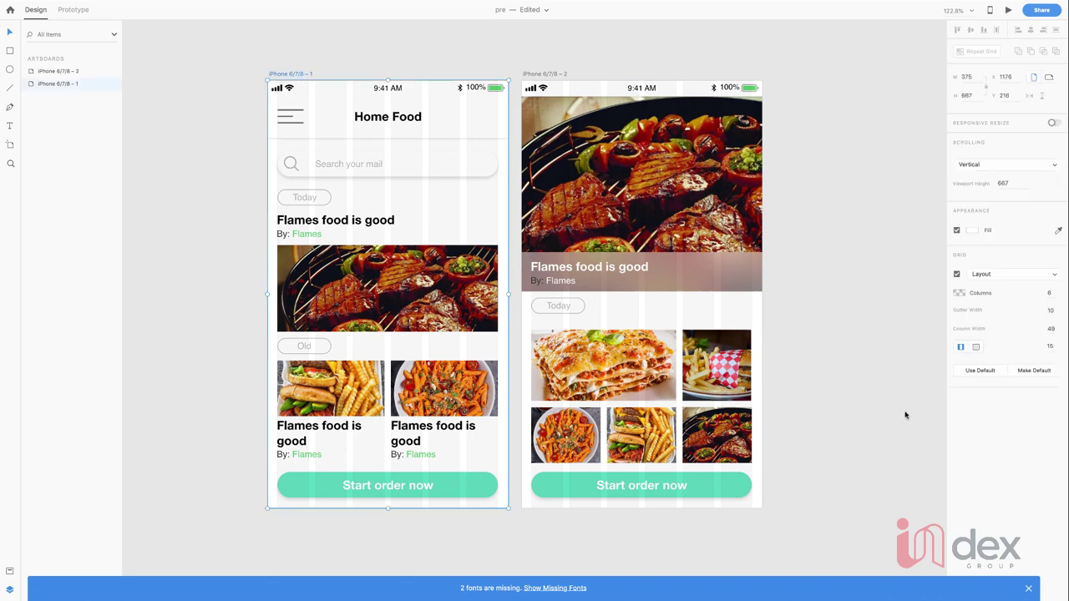
click(956, 275)
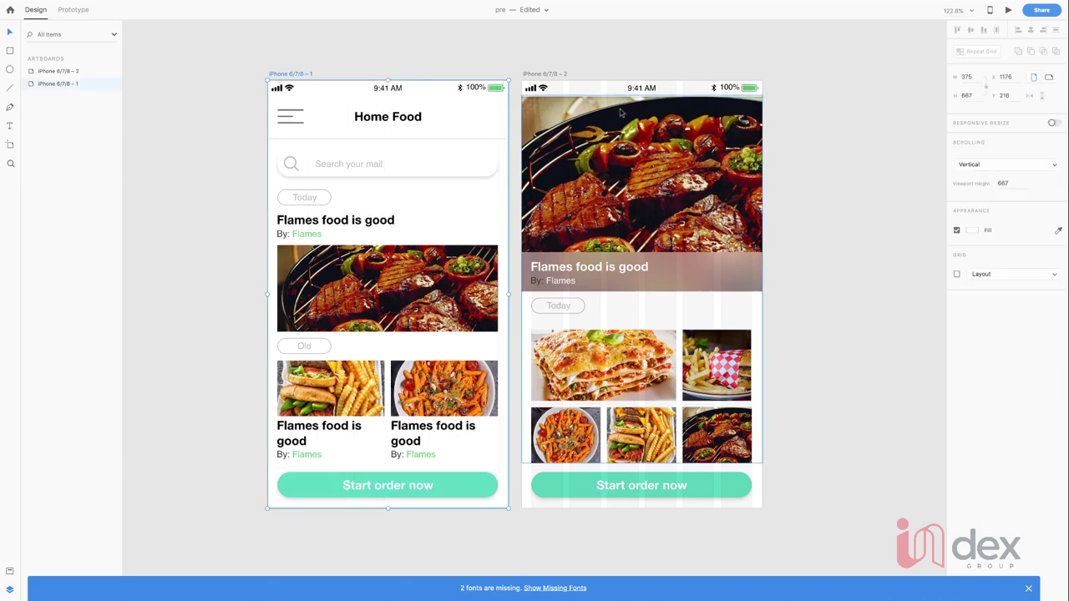
click(551, 75)
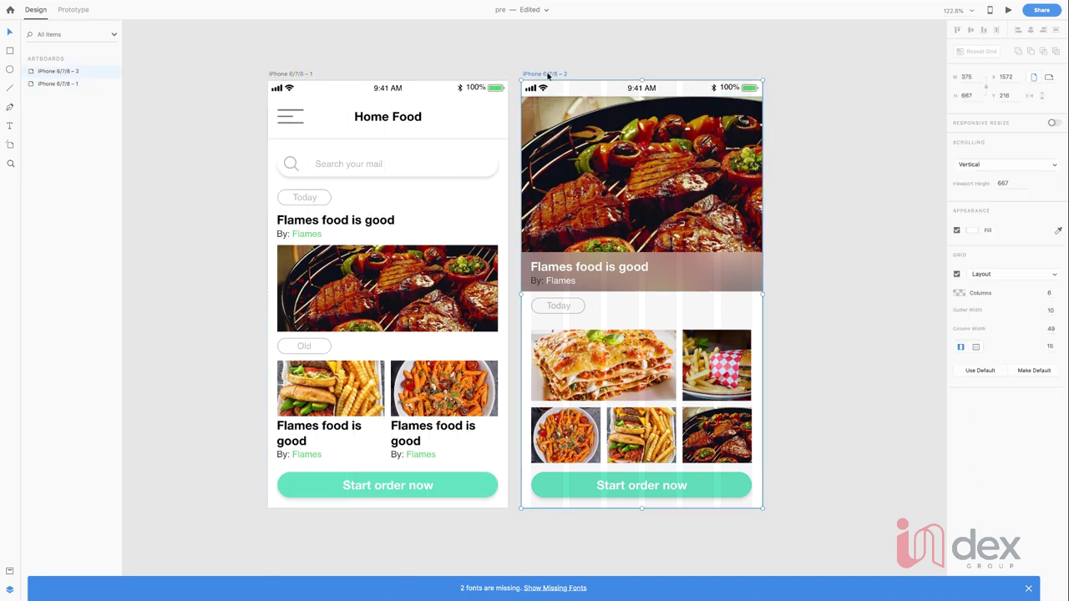
click(957, 274)
click(816, 275)
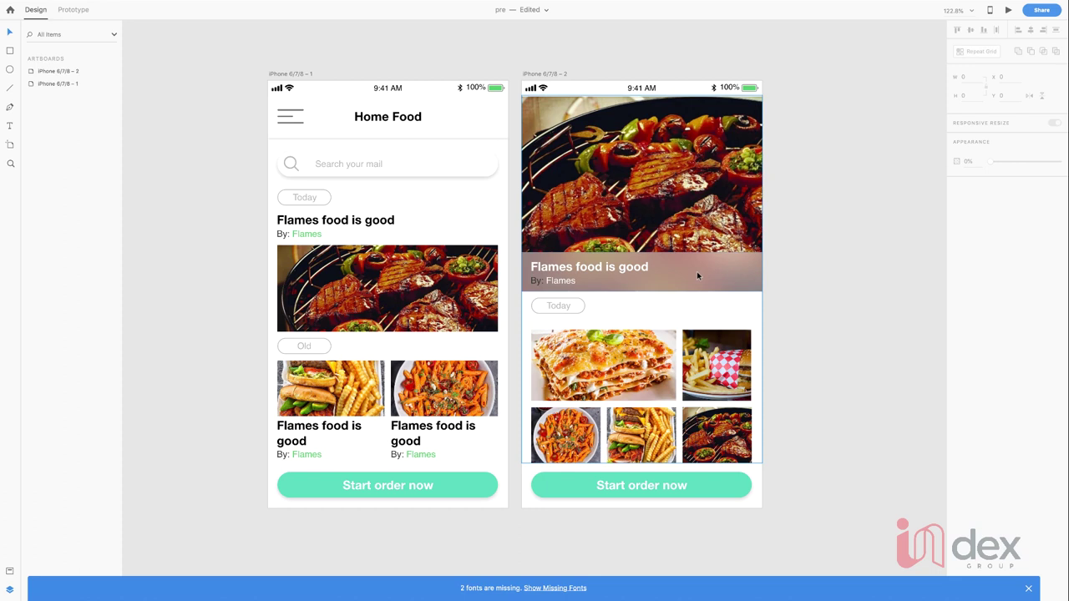
click(597, 273)
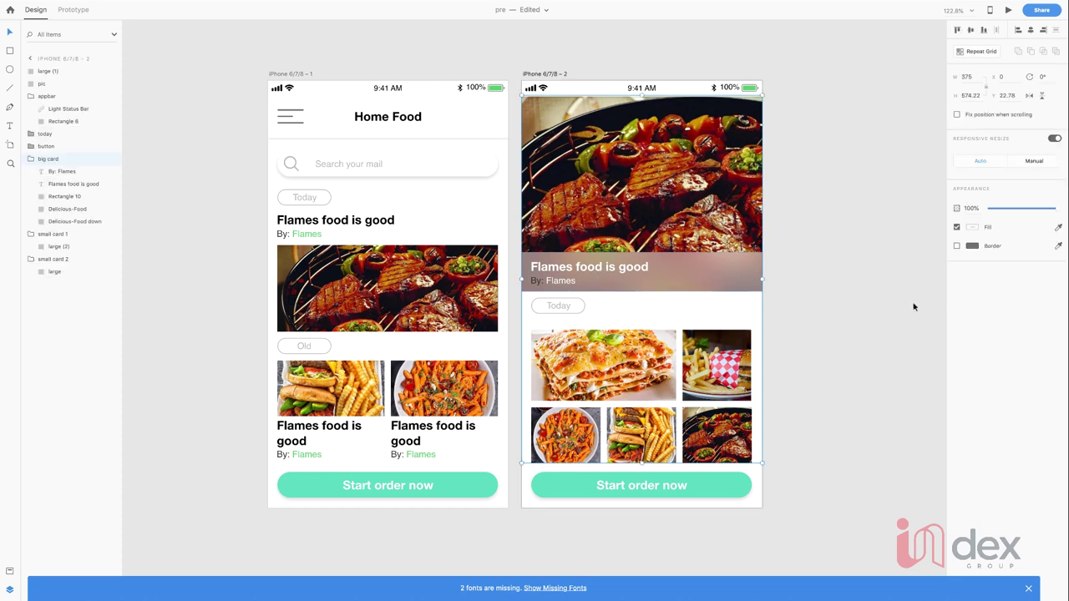
click(861, 311)
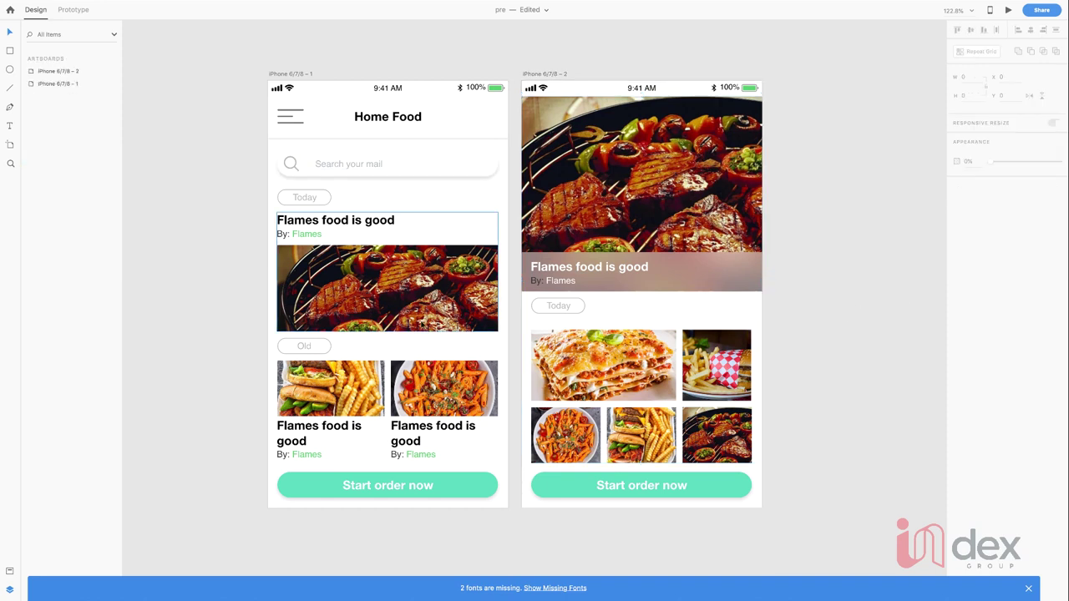
click(424, 316)
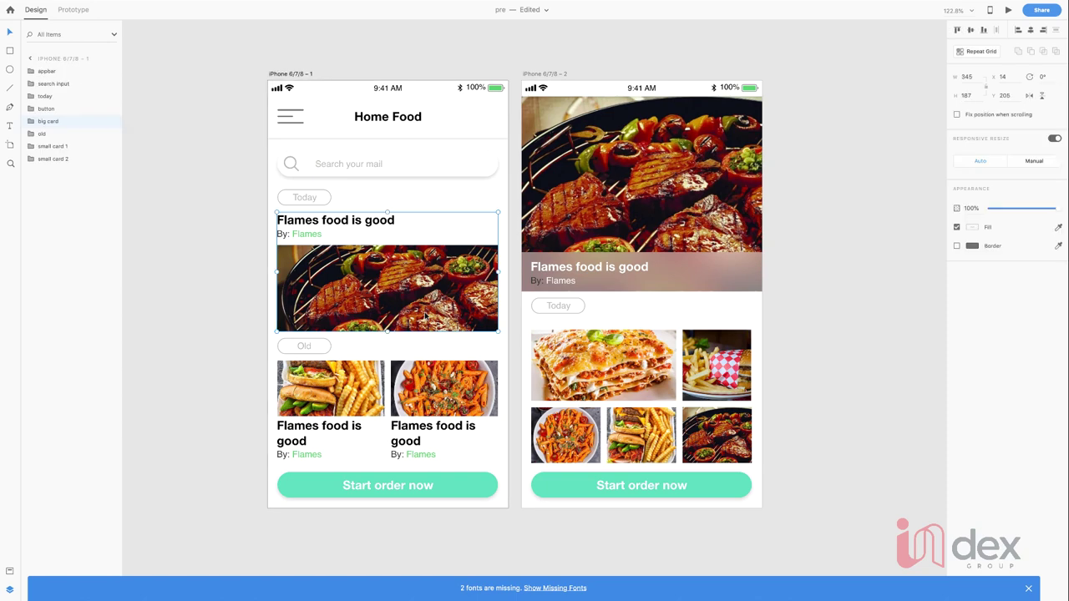
click(837, 312)
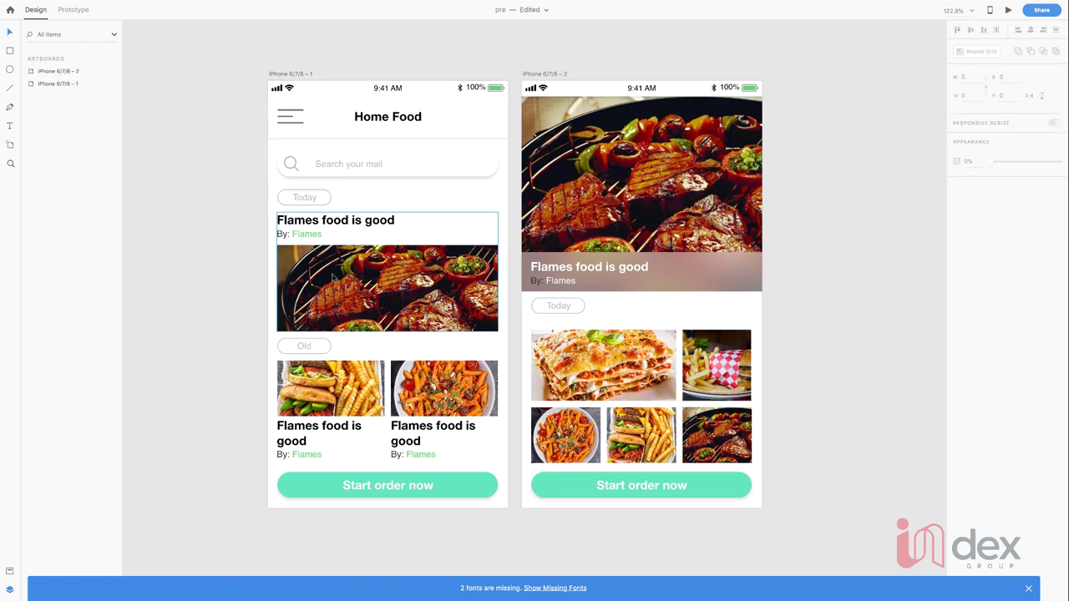
drag(390, 298, 263, 594)
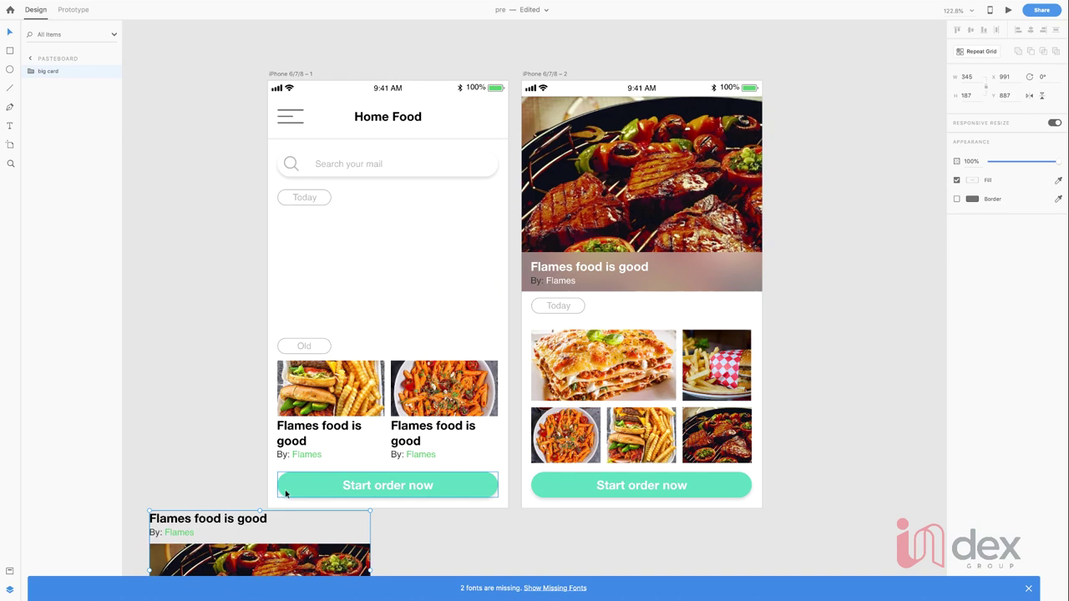
key(super+z)
key(super+z)
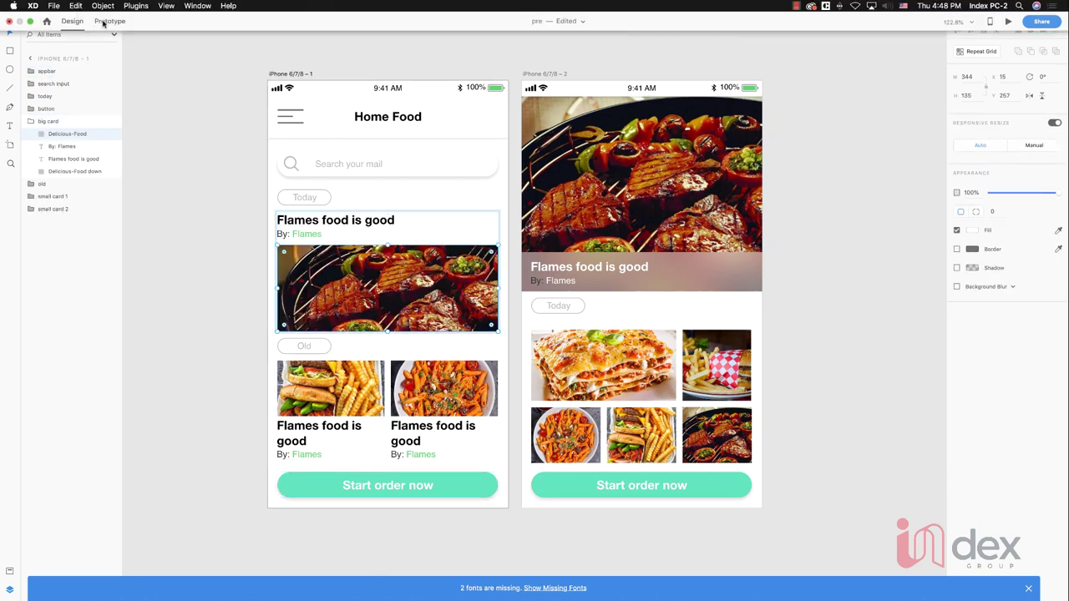
Step: In prototype mode, link the first artboard's grilled-meat photo to iPhone 6/7/8 – 2 with a Tap trigger and Auto-Animate action
click(80, 27)
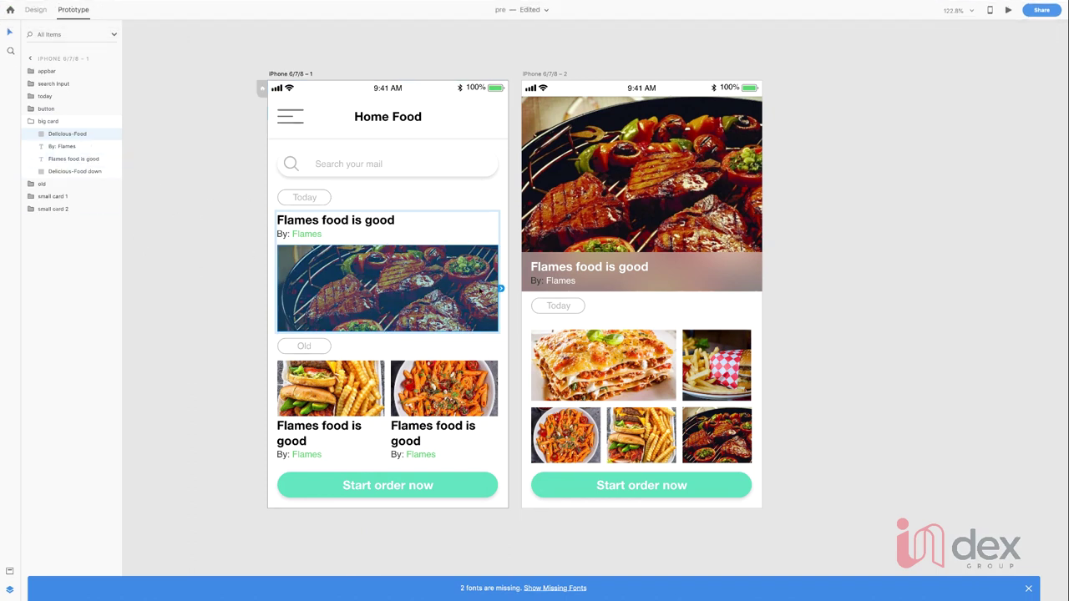
drag(501, 289, 520, 281)
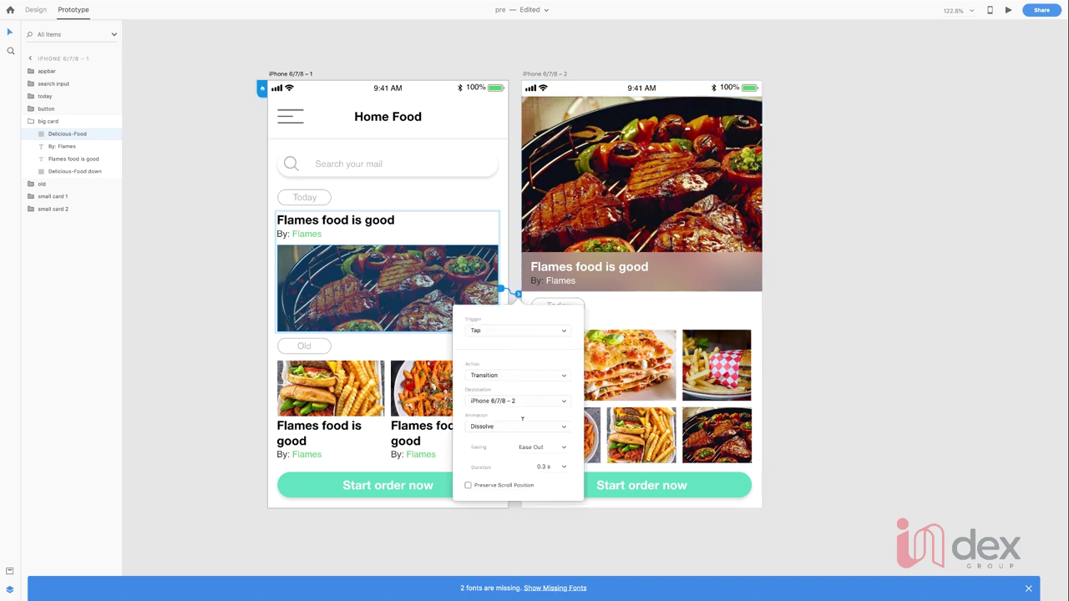
click(521, 331)
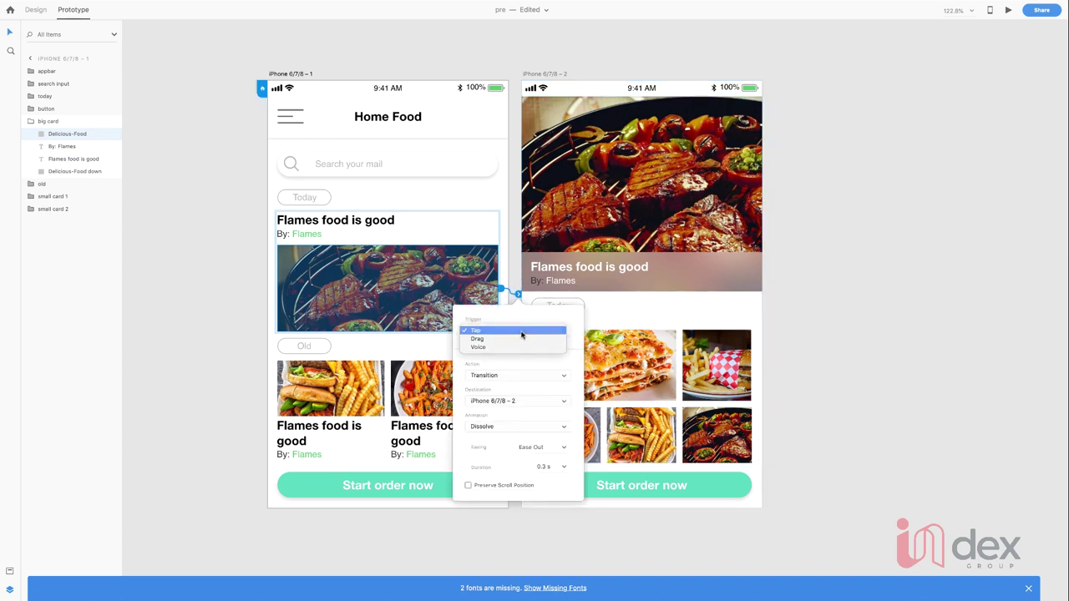
click(518, 330)
click(526, 379)
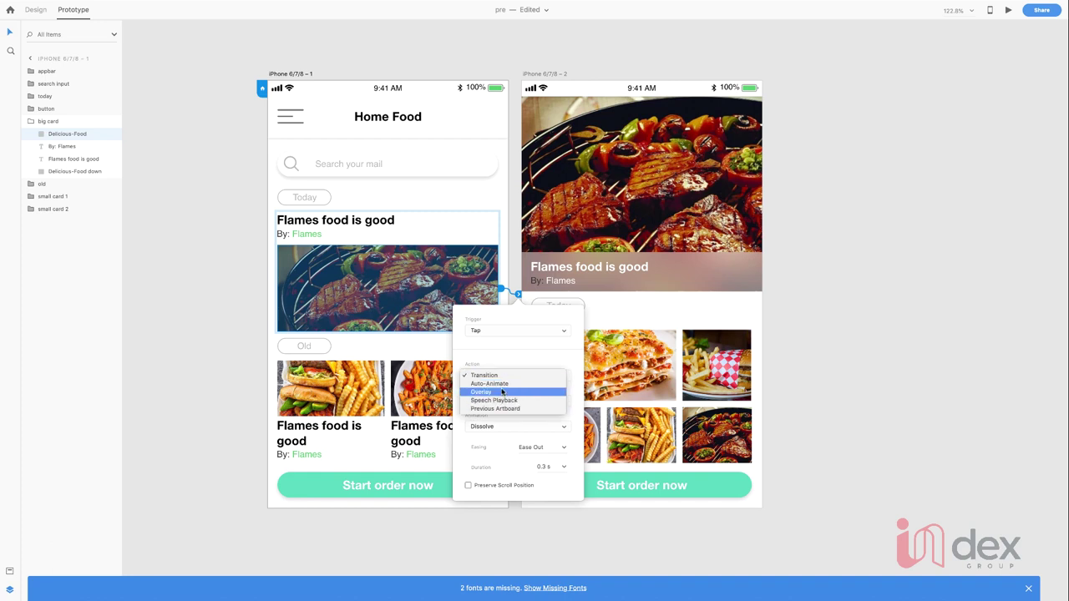
click(511, 388)
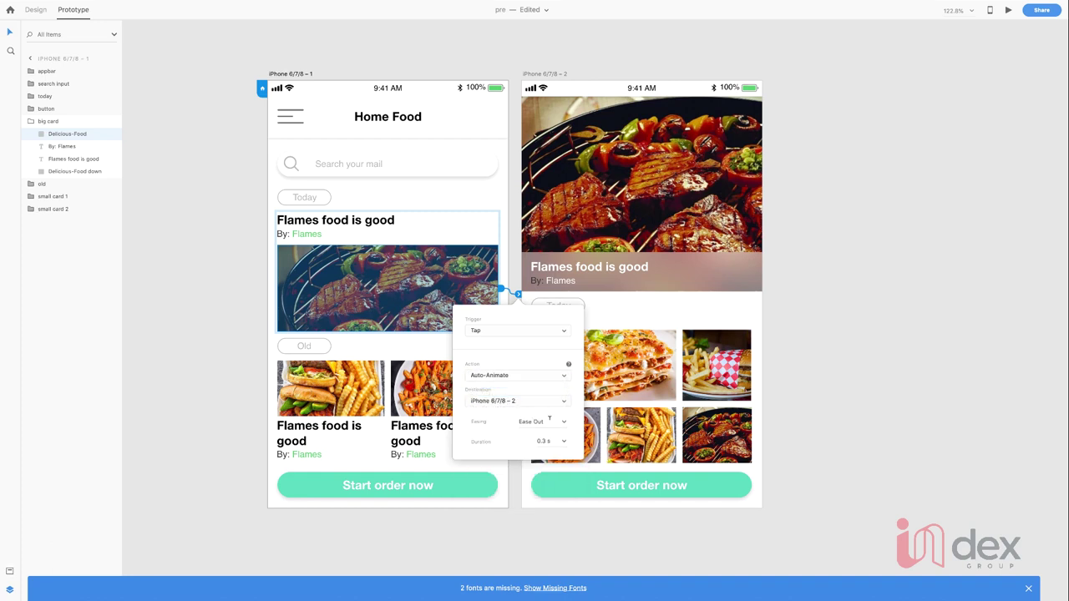
click(808, 433)
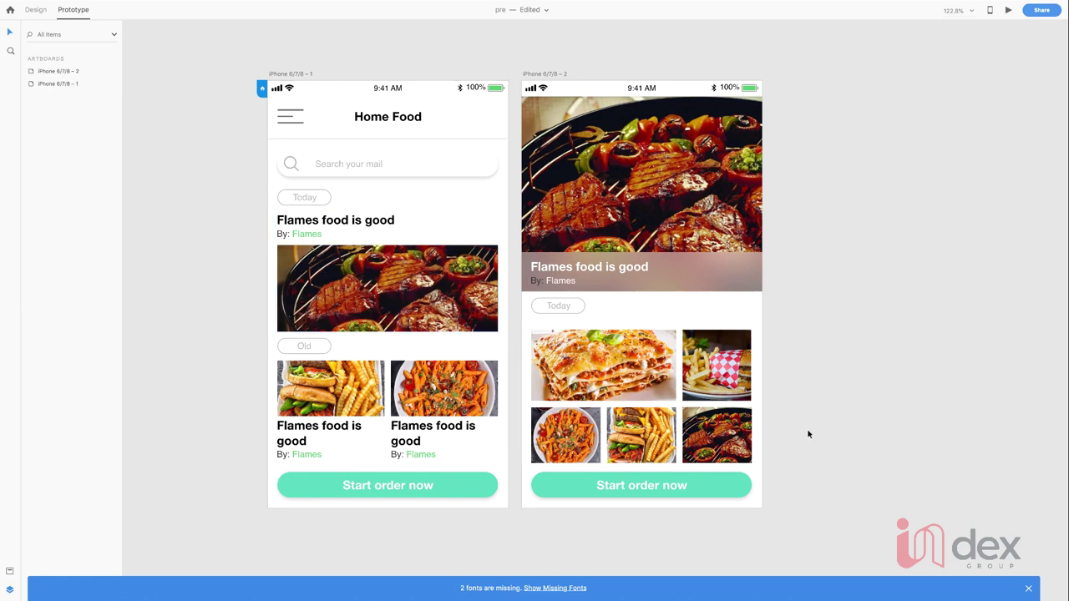
Step: Give the second artboard's big card group a Tap interaction with the Previous Artboard action
click(535, 228)
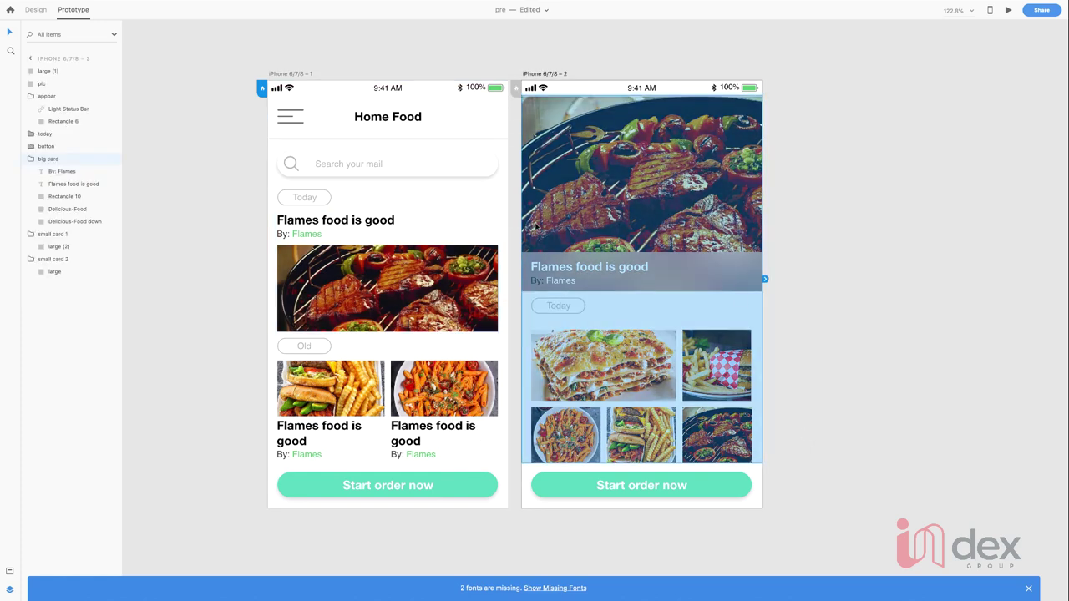
click(764, 279)
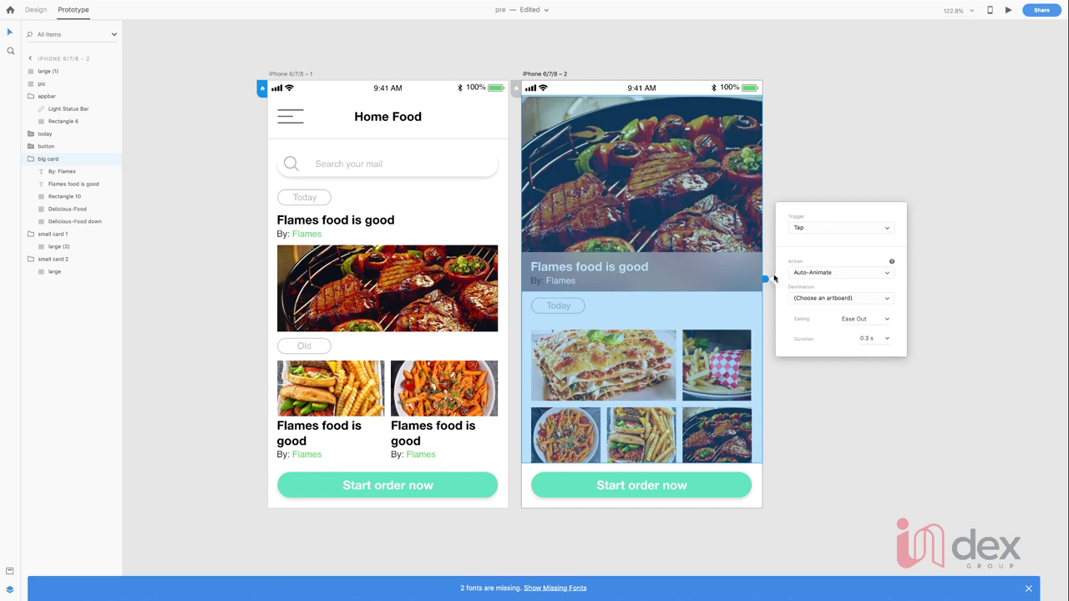
click(832, 277)
click(833, 276)
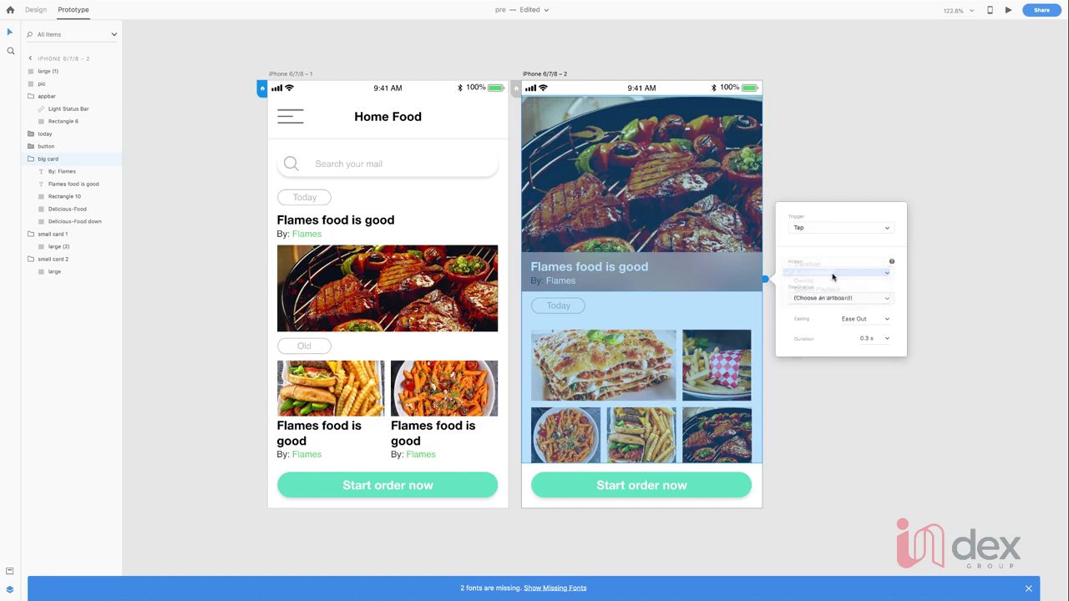
click(840, 276)
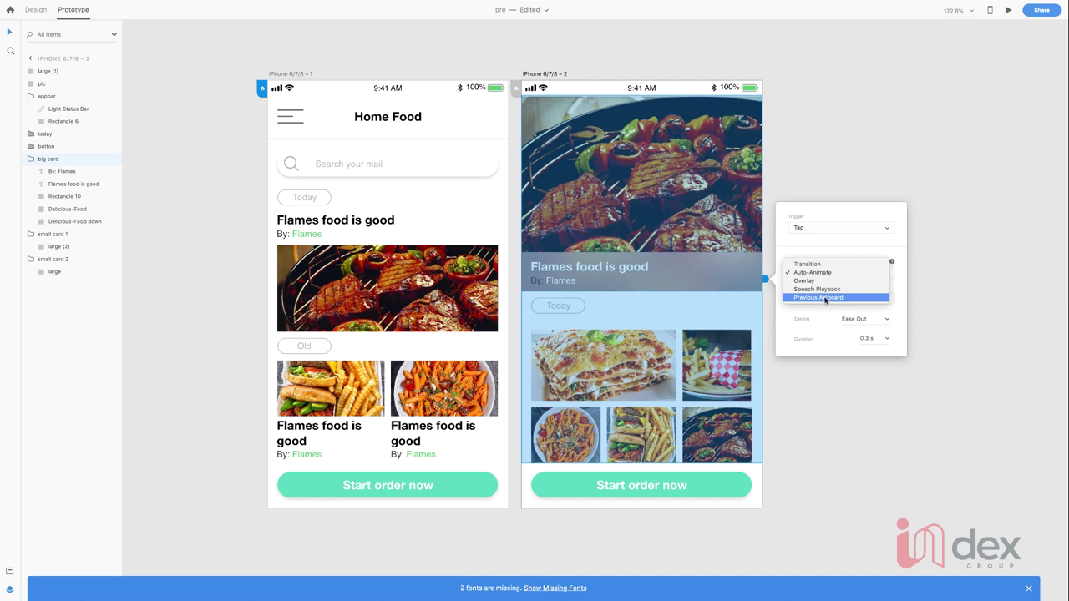
click(824, 298)
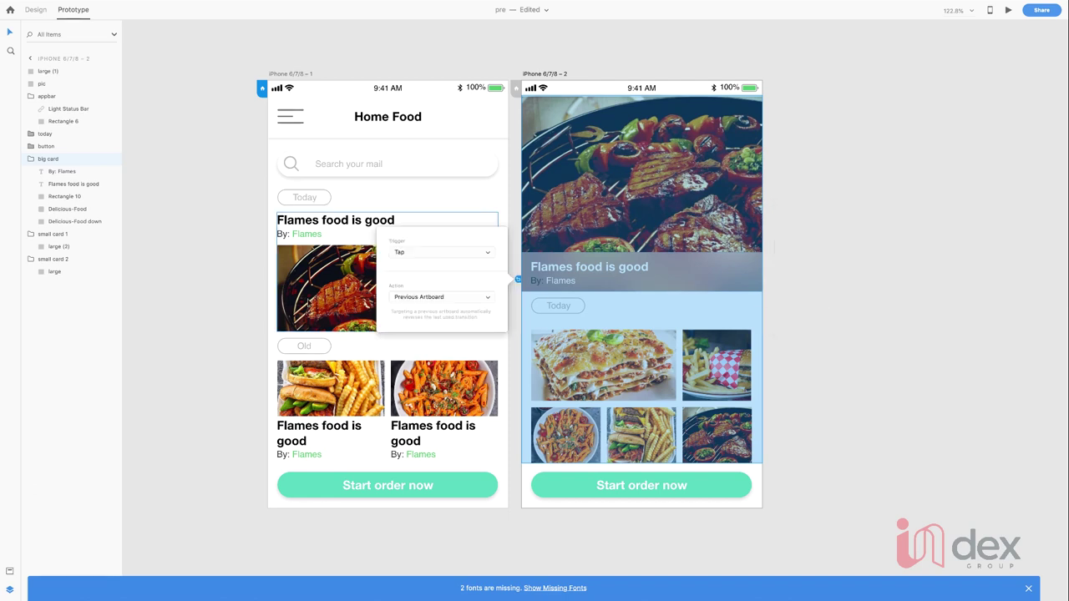
click(843, 271)
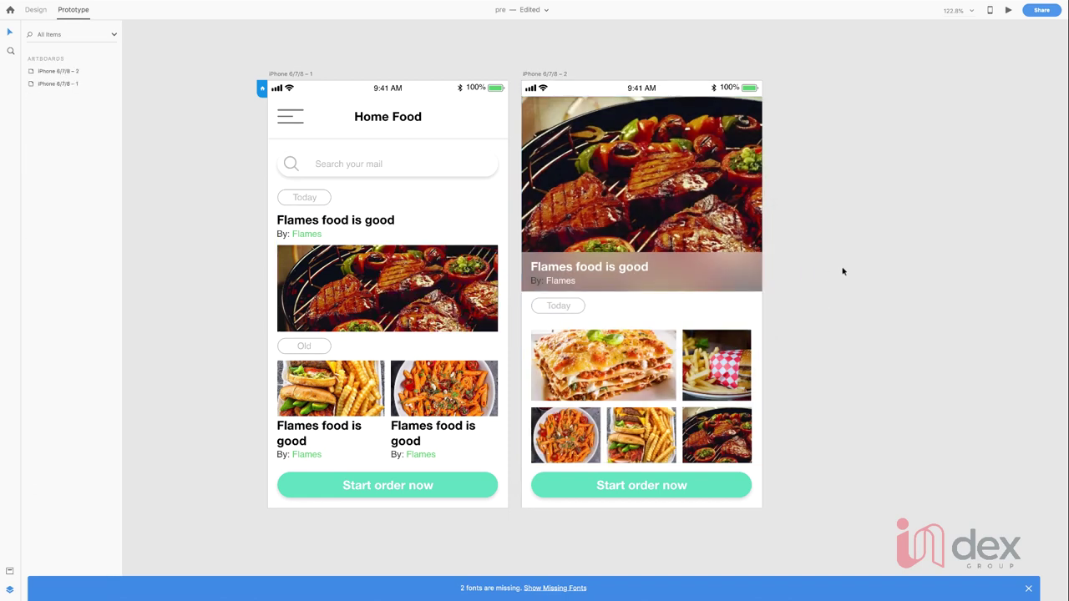
Step: Preview the prototype and test the tap transitions back and forth between the Home Food screen and the food detail screen
click(1008, 23)
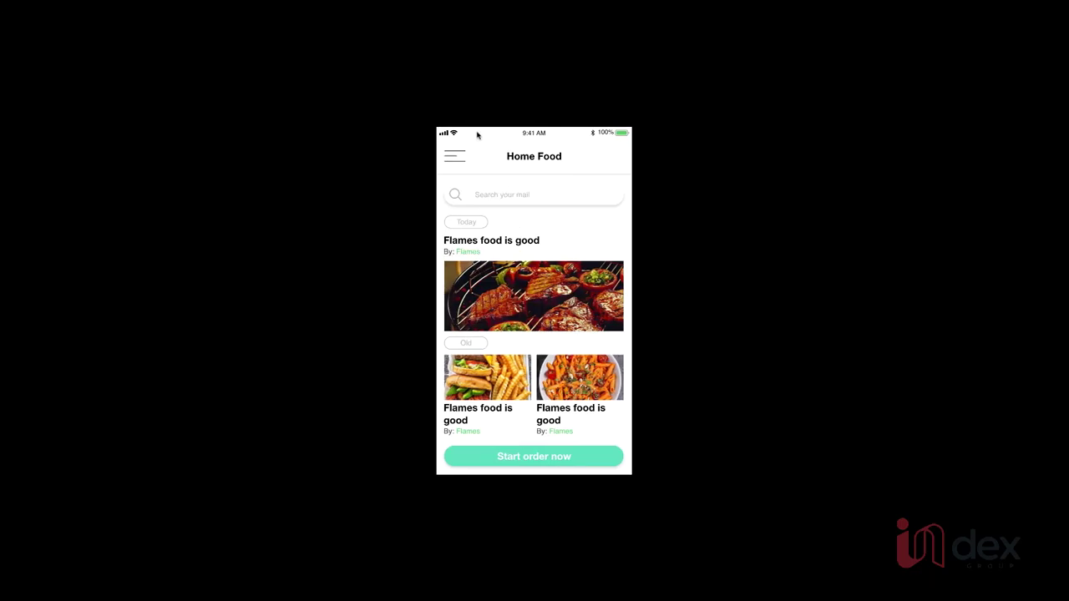
click(536, 286)
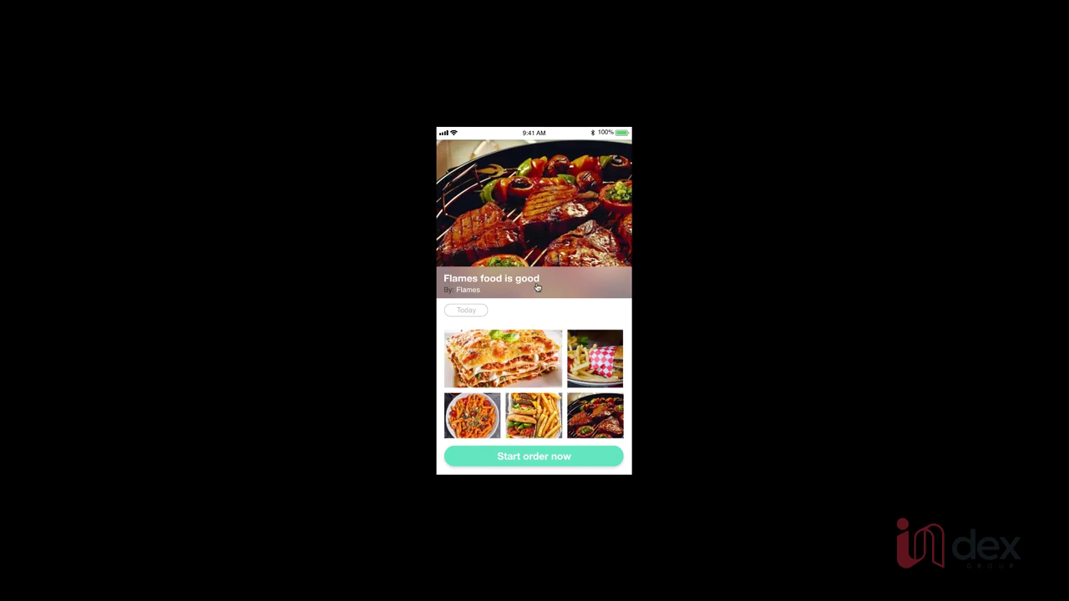
click(536, 245)
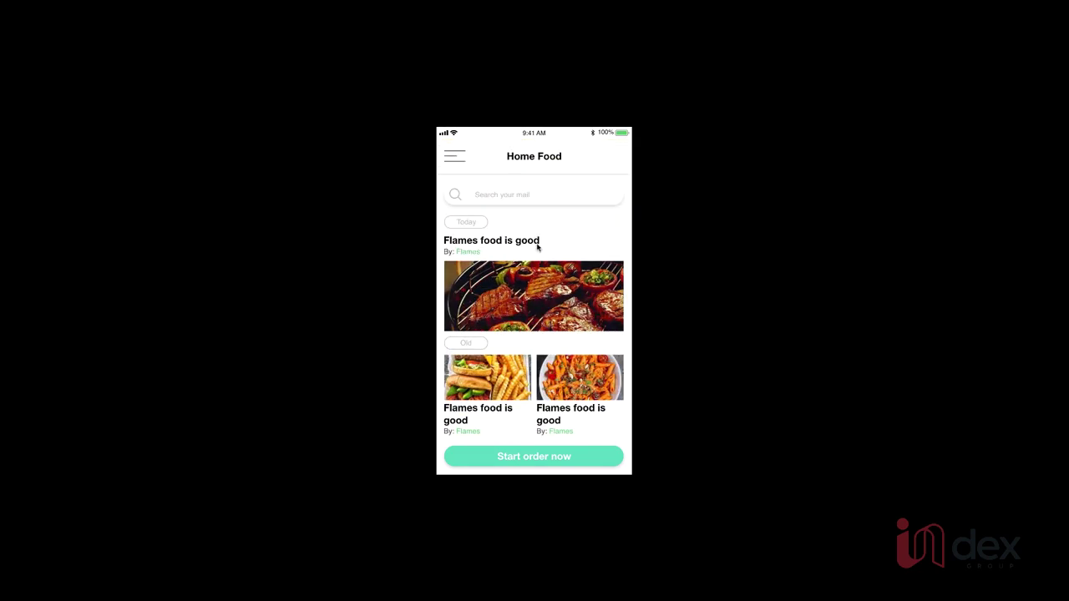
click(554, 276)
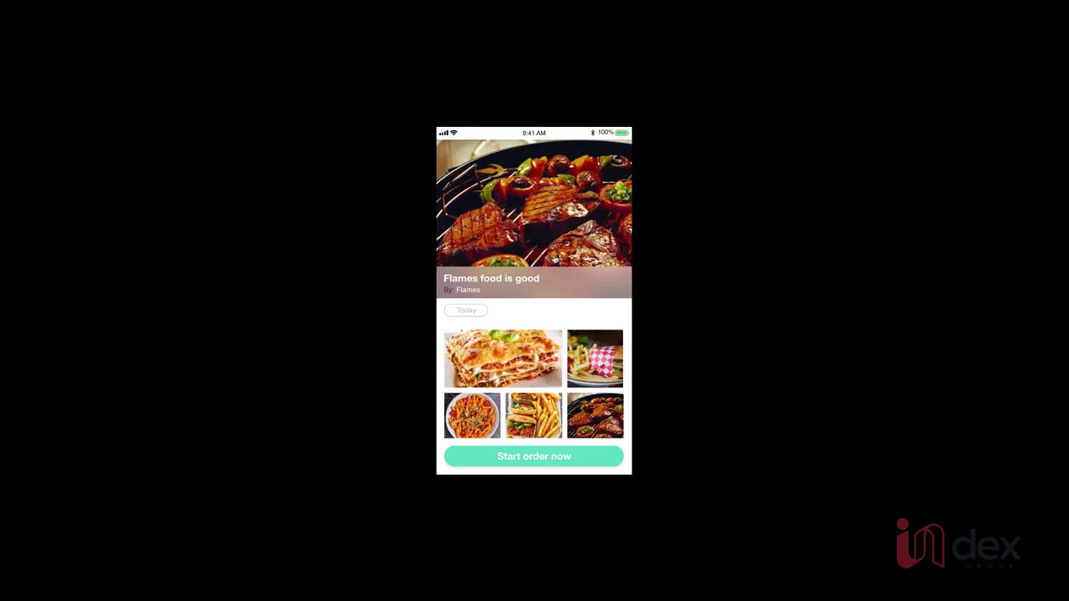
click(553, 260)
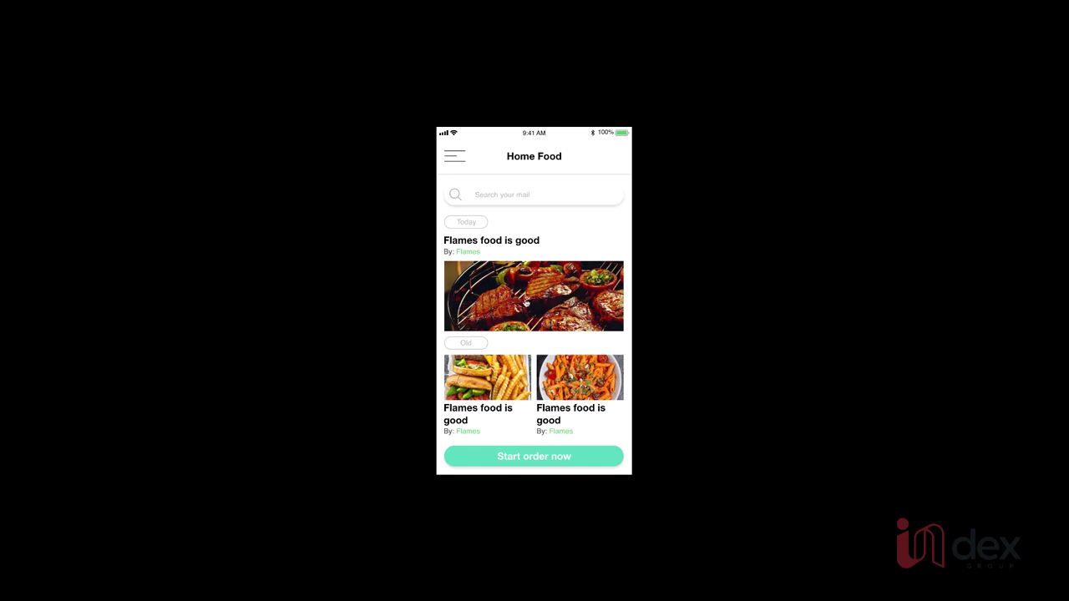
click(525, 301)
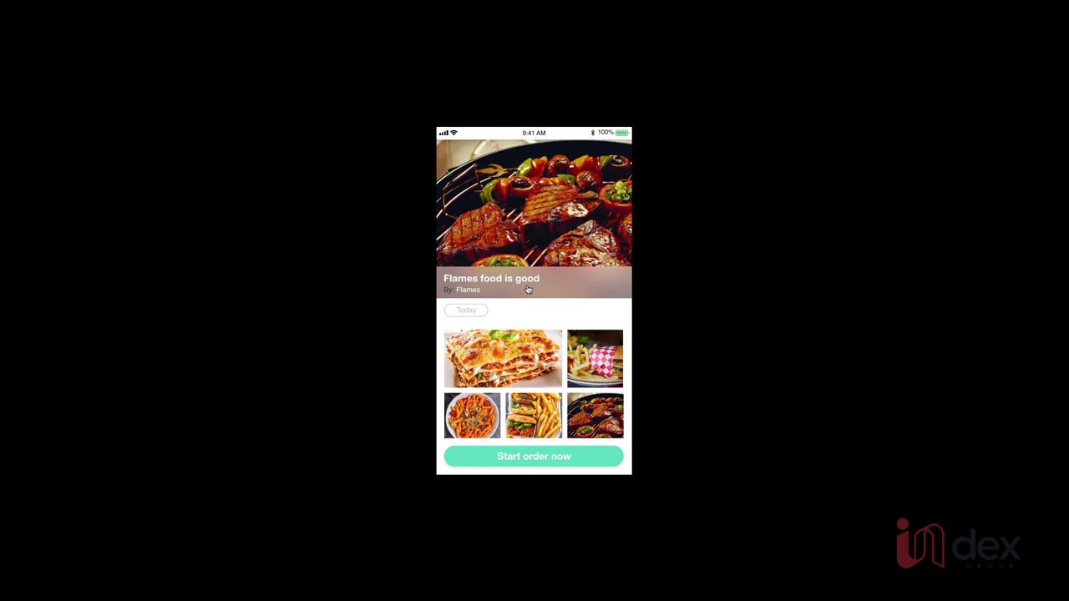
click(528, 289)
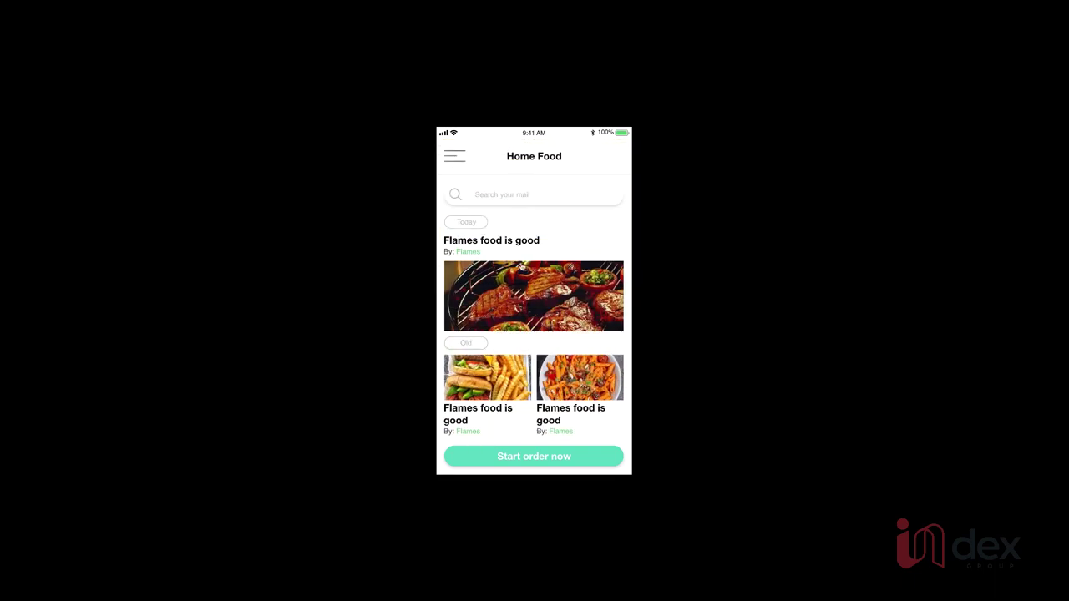
click(527, 282)
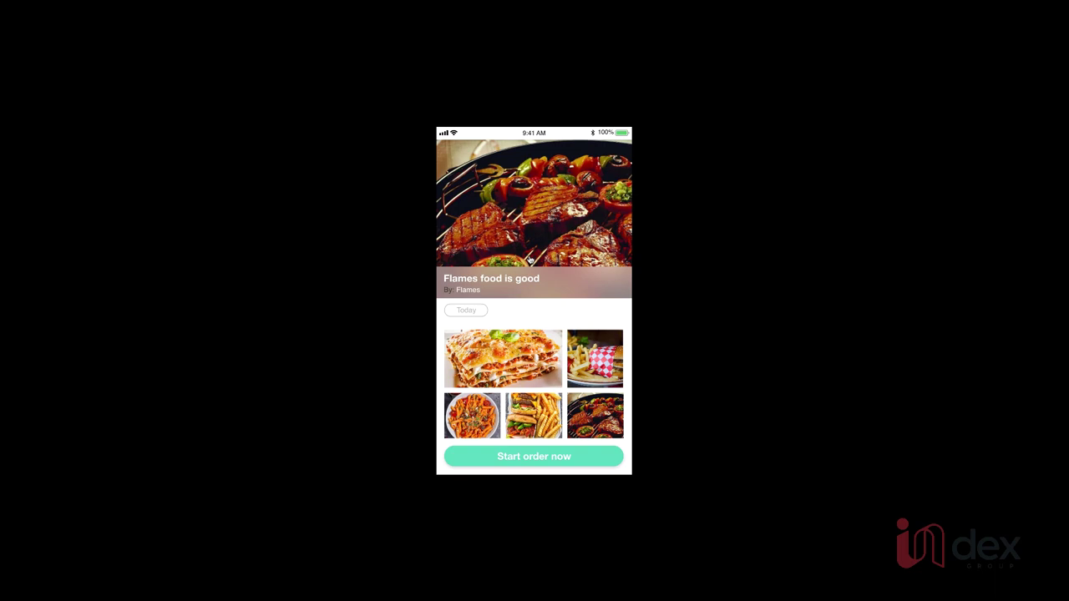
click(529, 260)
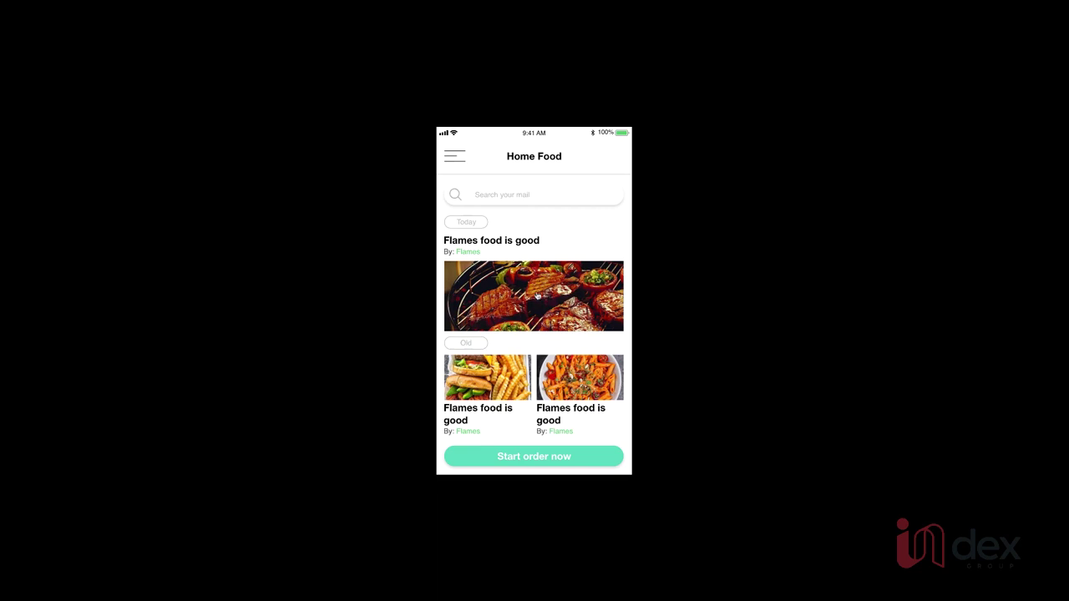
click(537, 296)
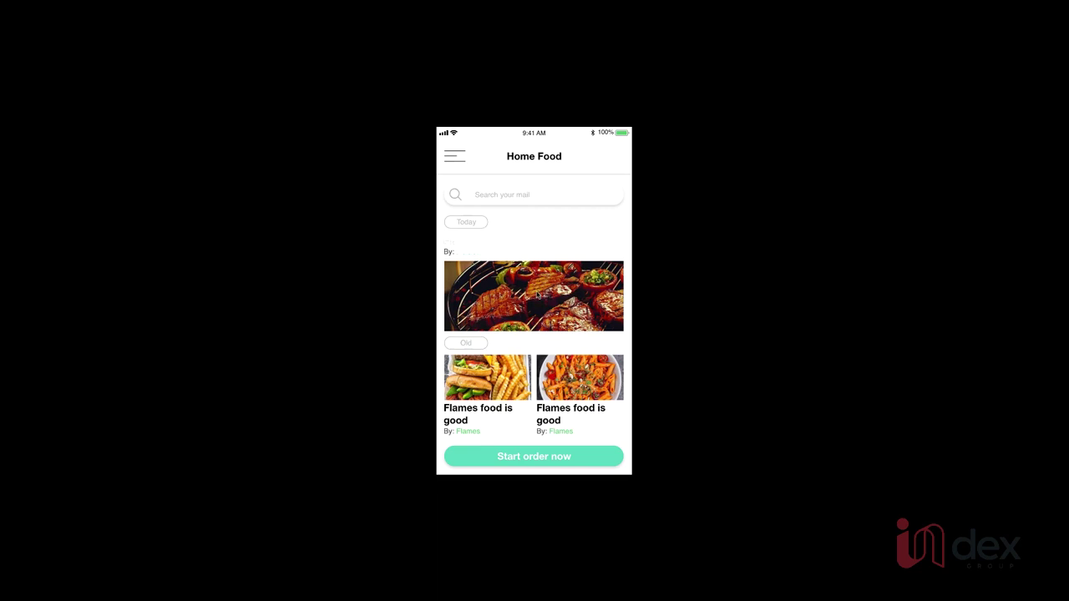